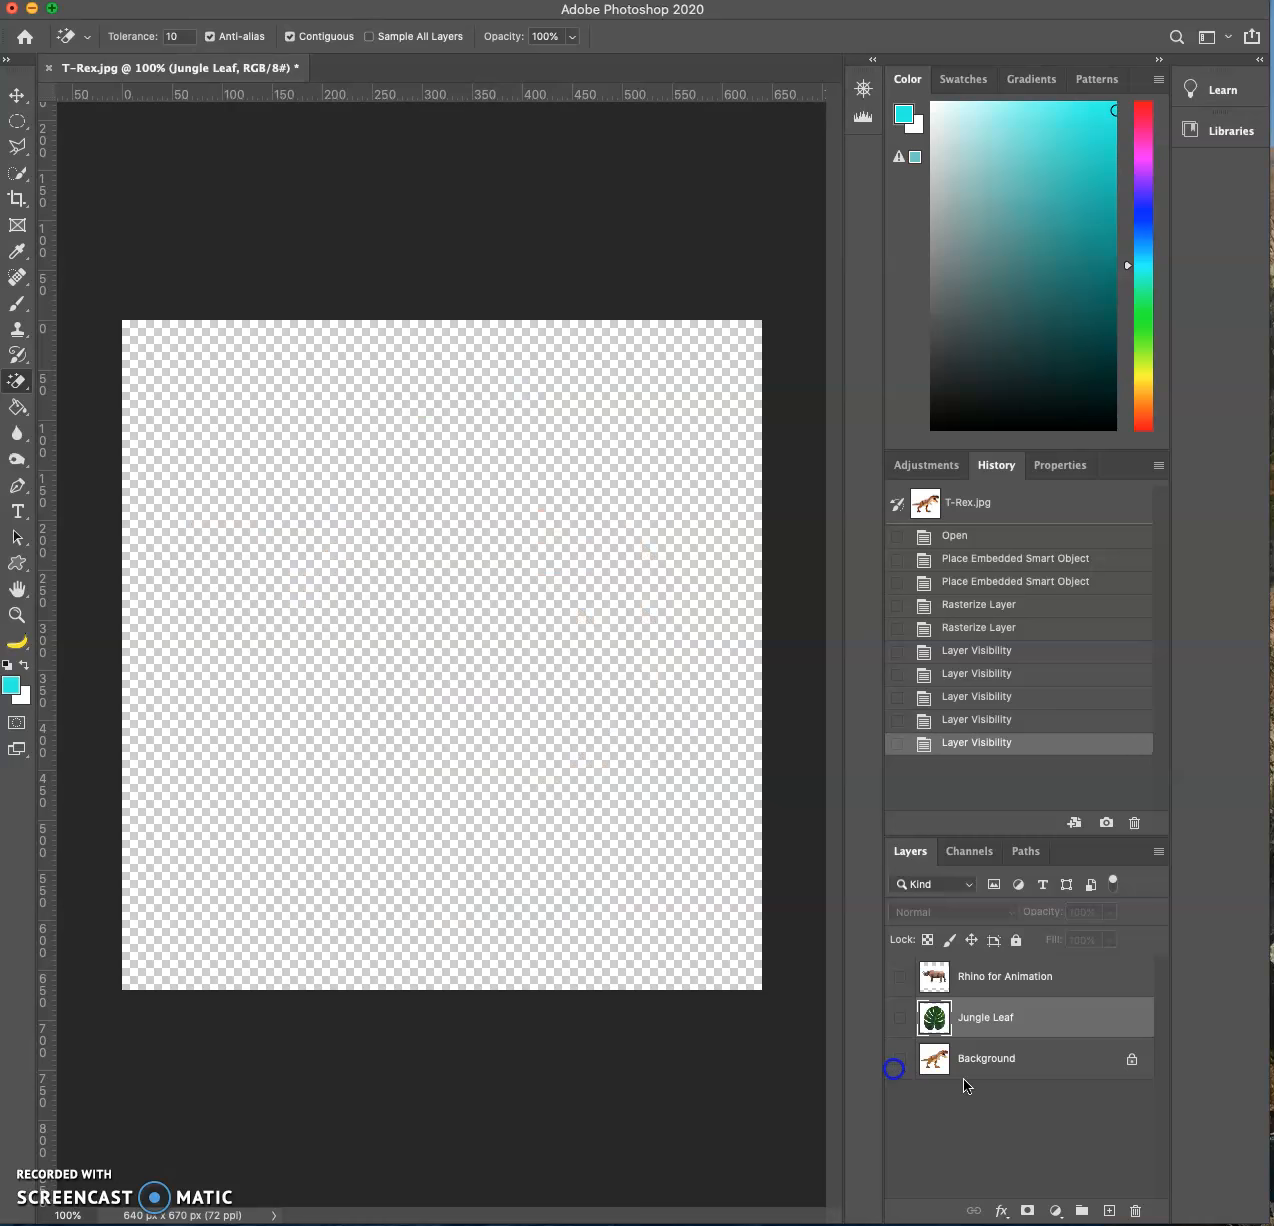
- Unlock the Background layer and add a new empty layer at the bottom of the stack, leaving only that new layer visible
left_click(1132, 1060)
left_click_drag(900, 976, 896, 1018)
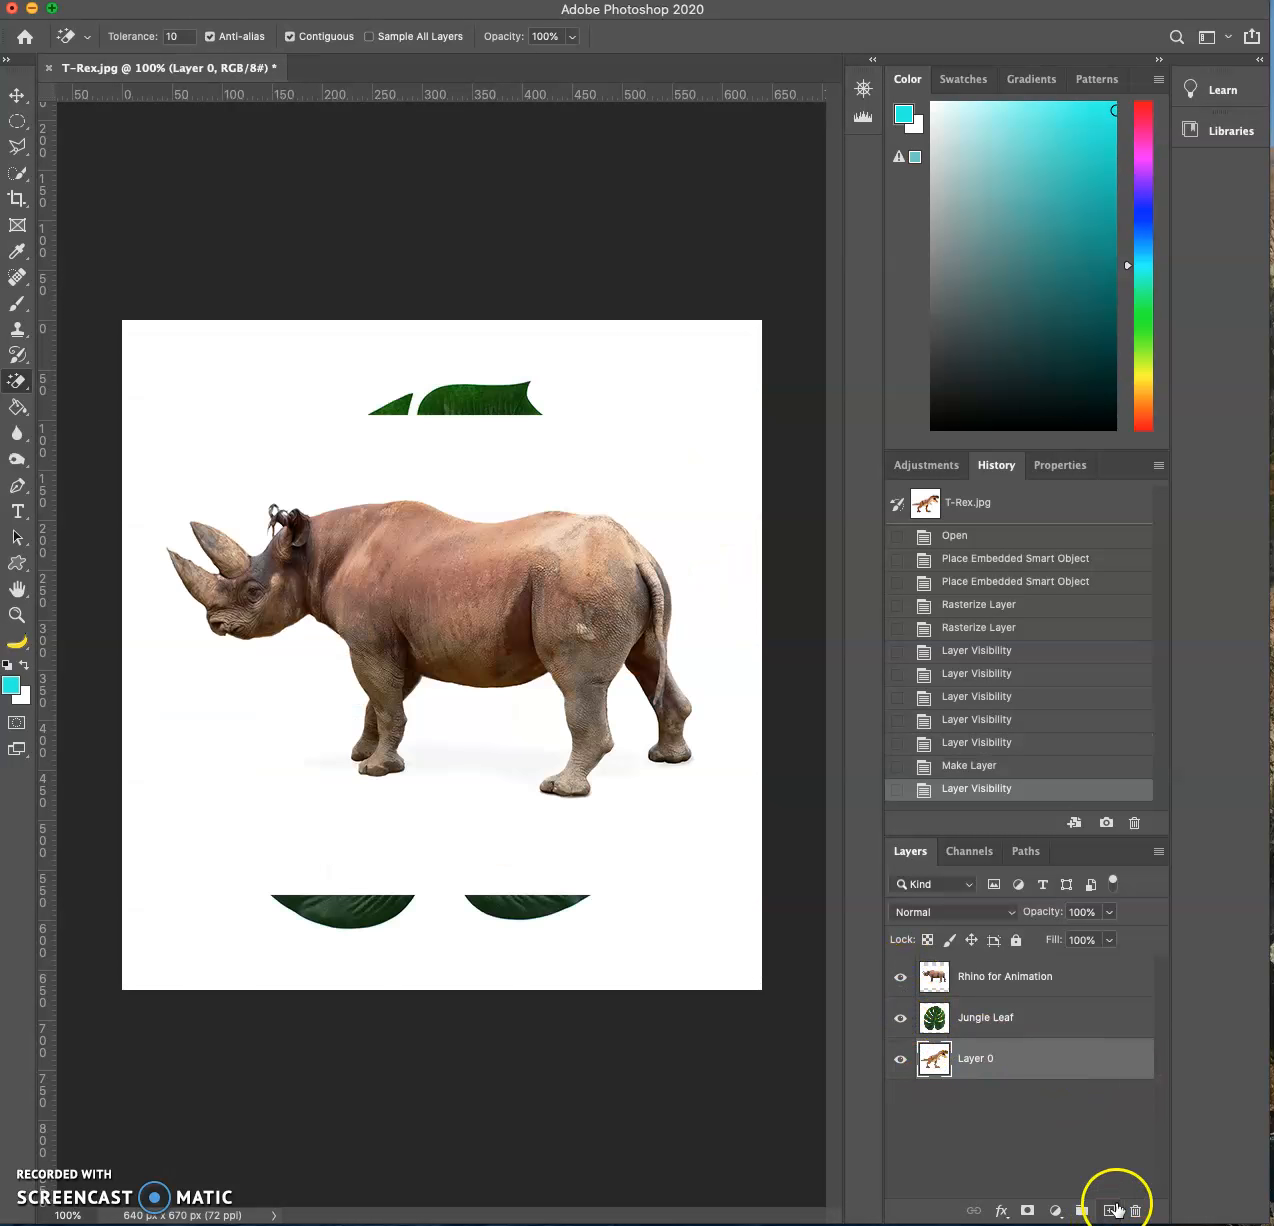
left_click(1109, 1210)
left_click_drag(1089, 1061, 1054, 1118)
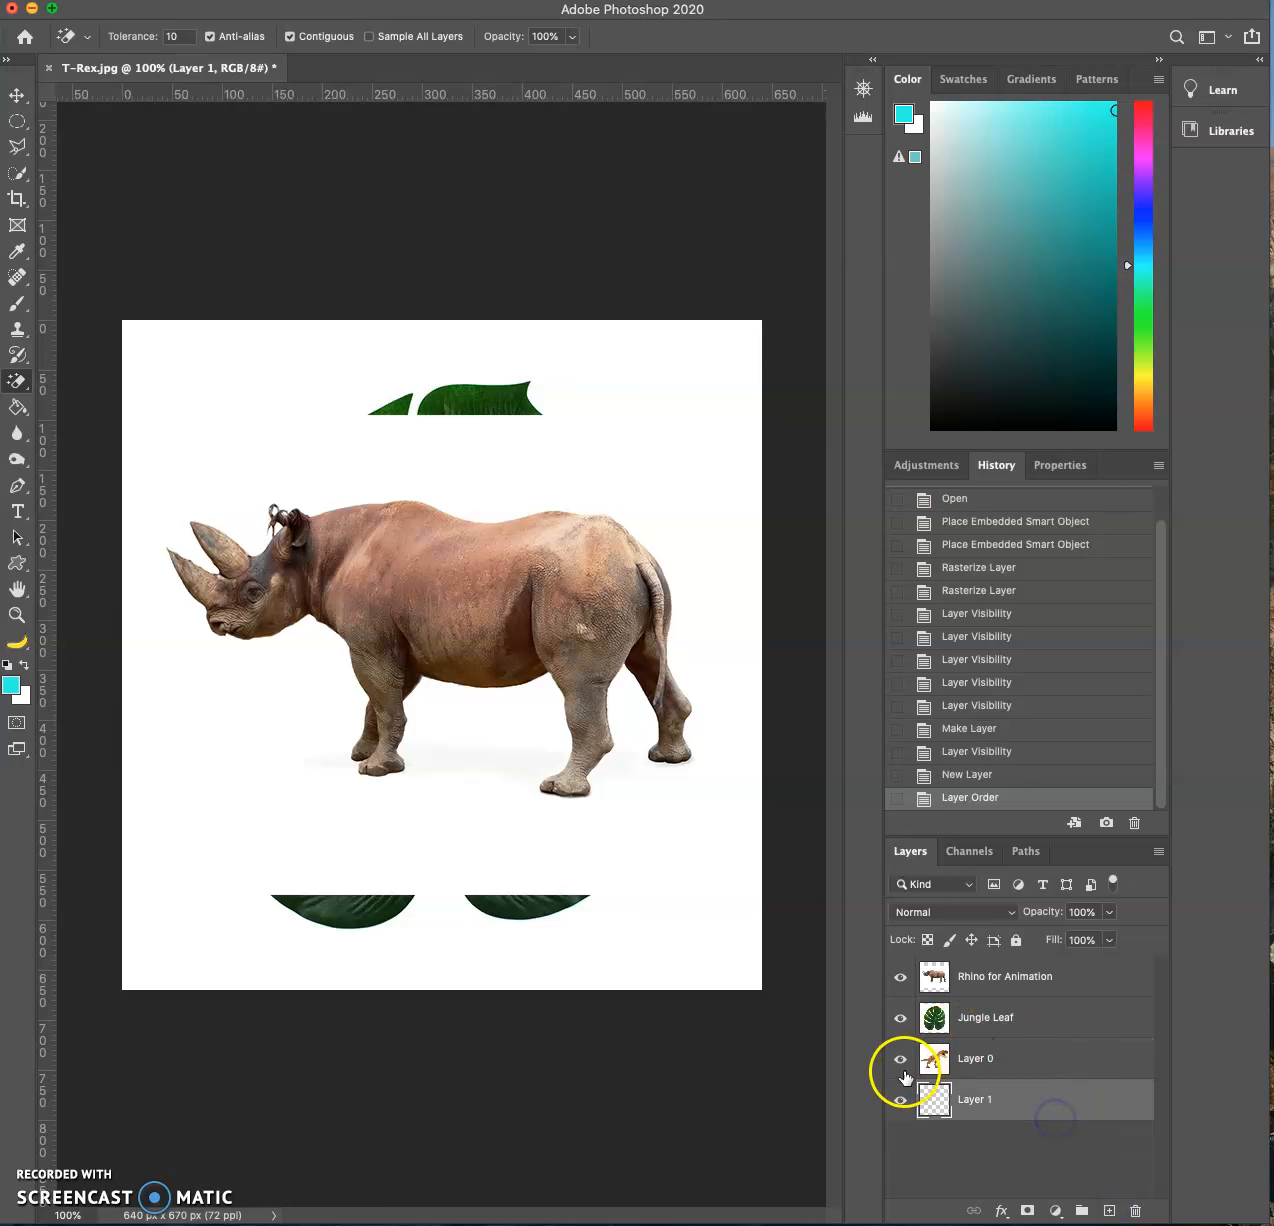
left_click(900, 1099, "alt")
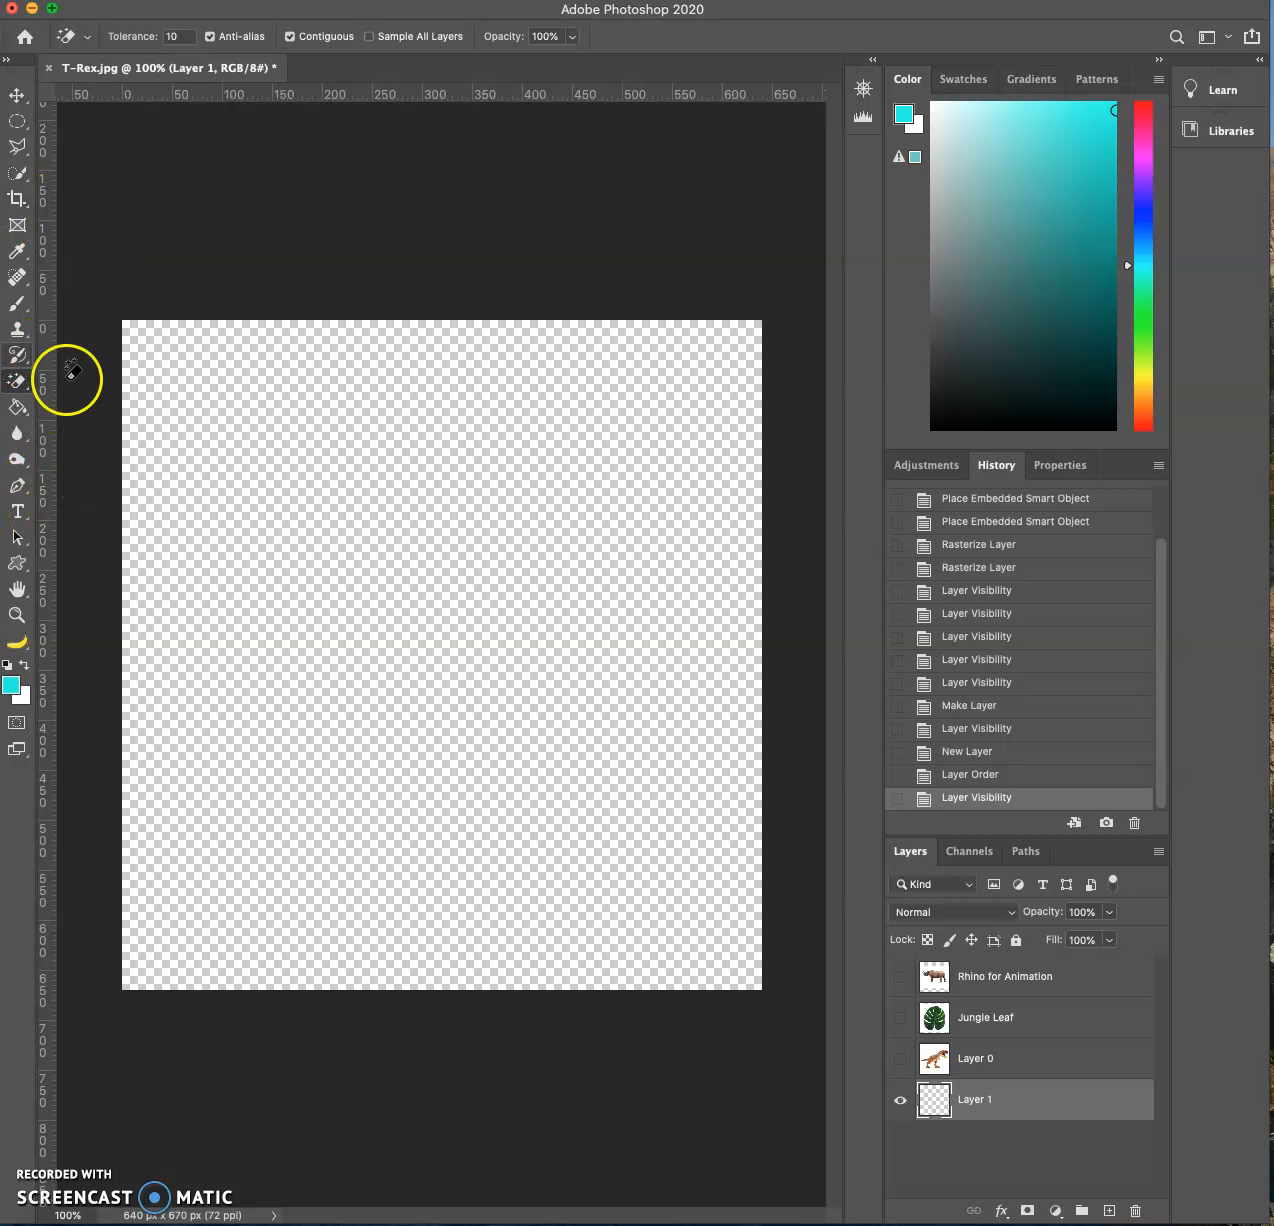
- Lasso a wavy-topped hill shape across the lower part of the canvas and fill it with the cyan foreground color on Layer 1
left_click_drag(17, 150, 85, 142)
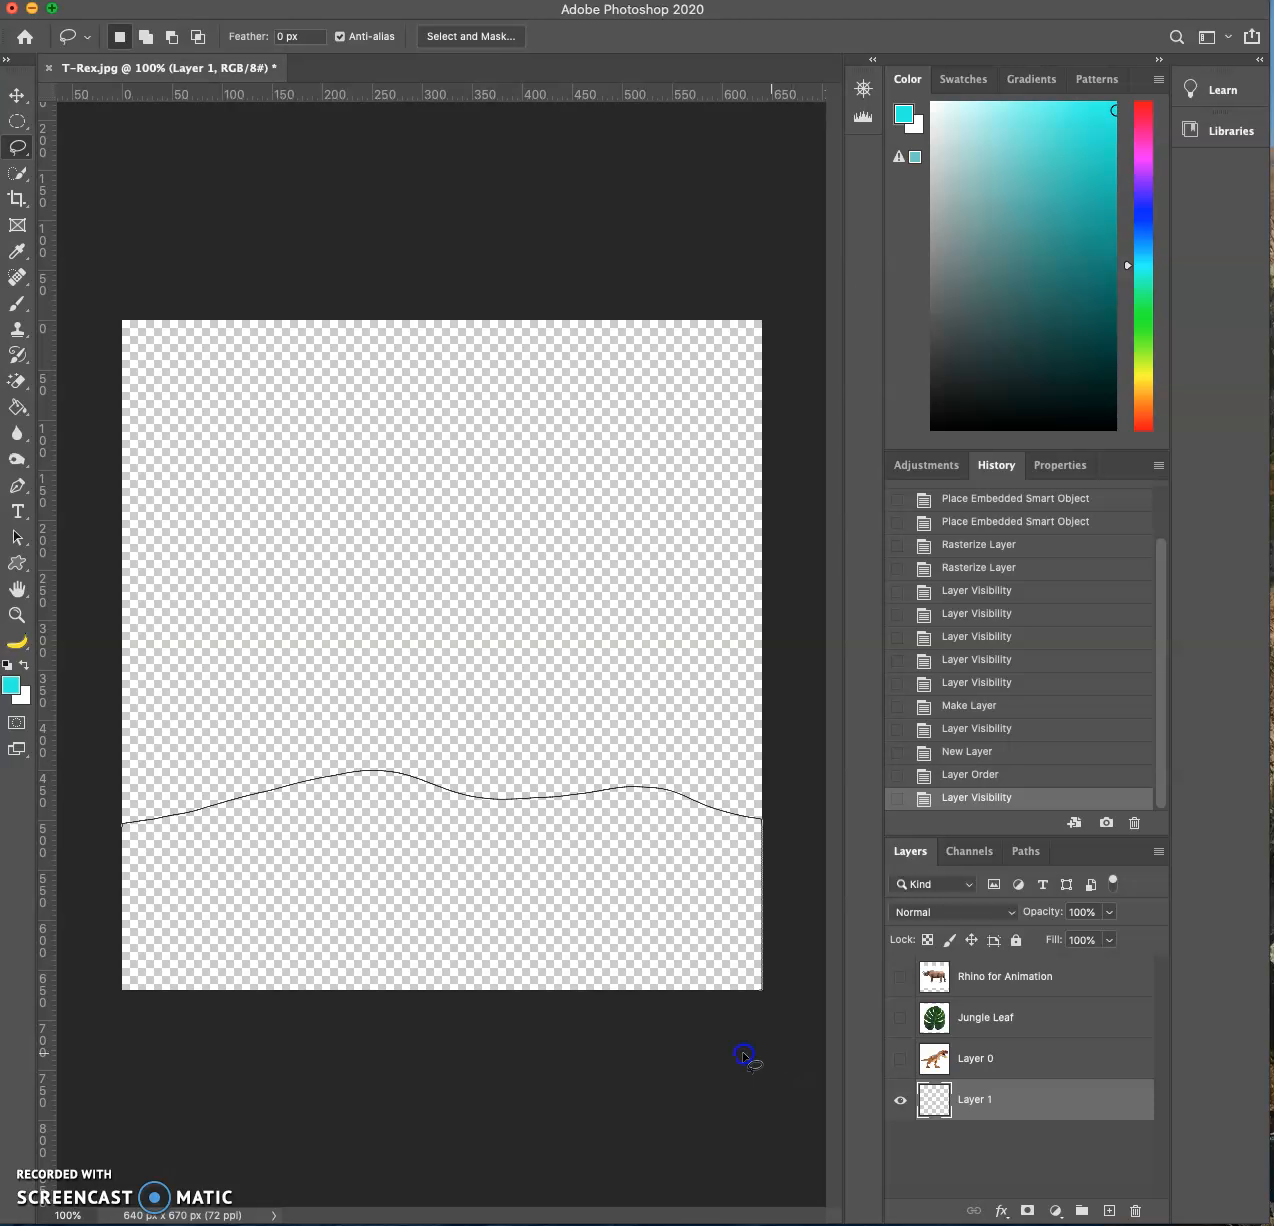
left_click_drag(92, 873, 106, 830)
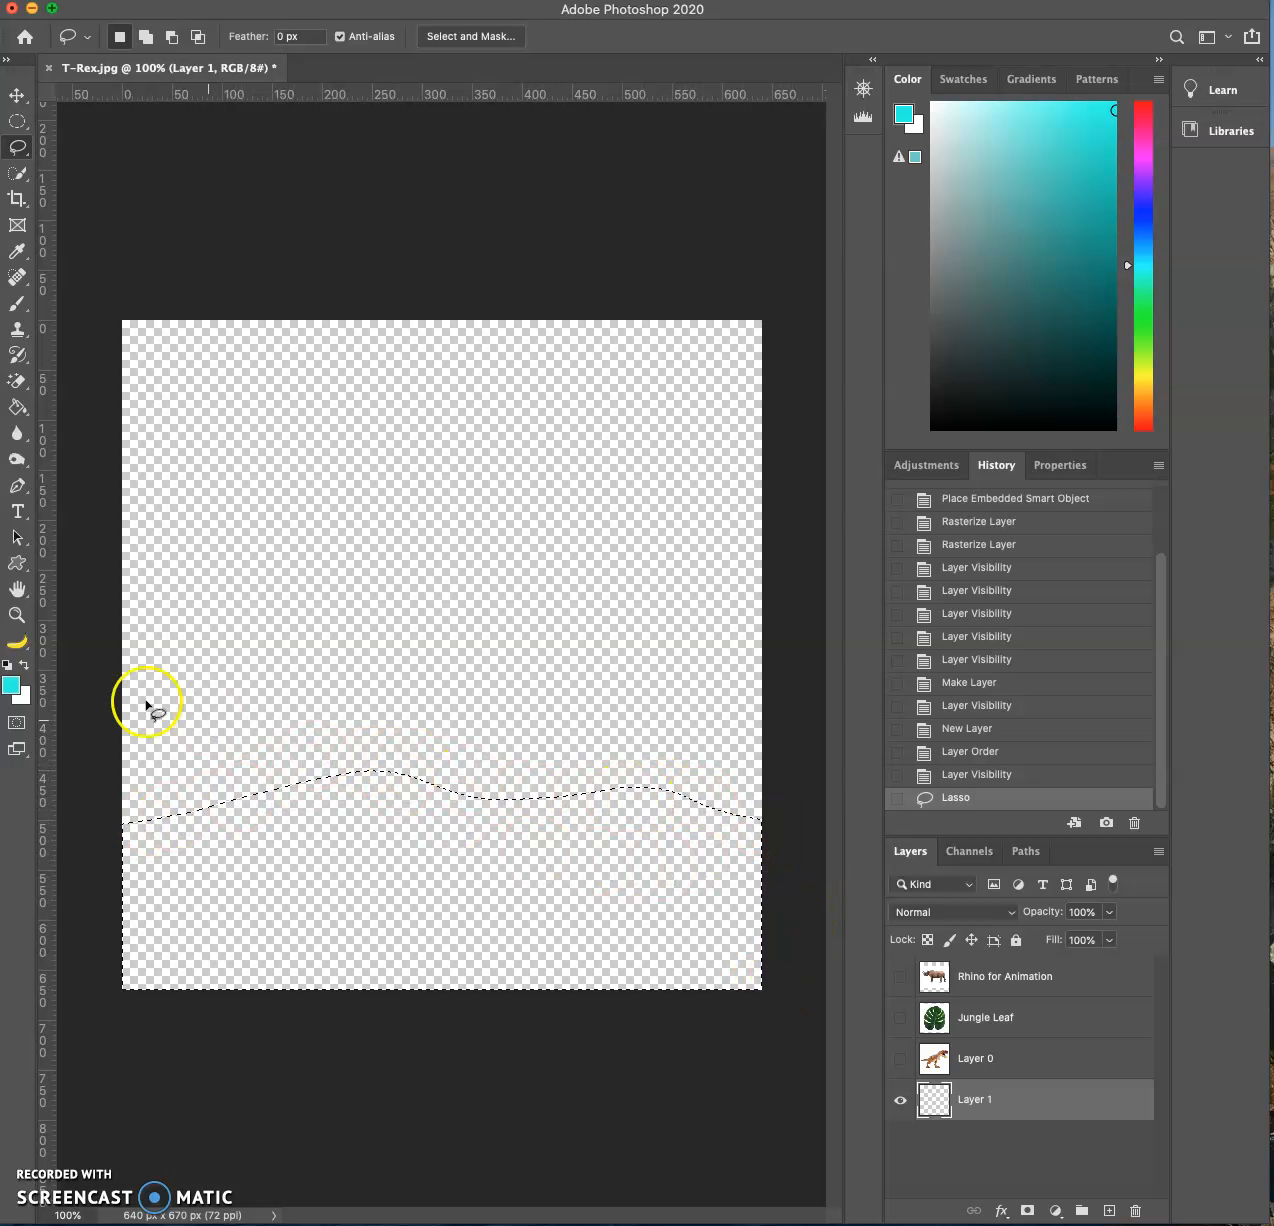
left_click(18, 408)
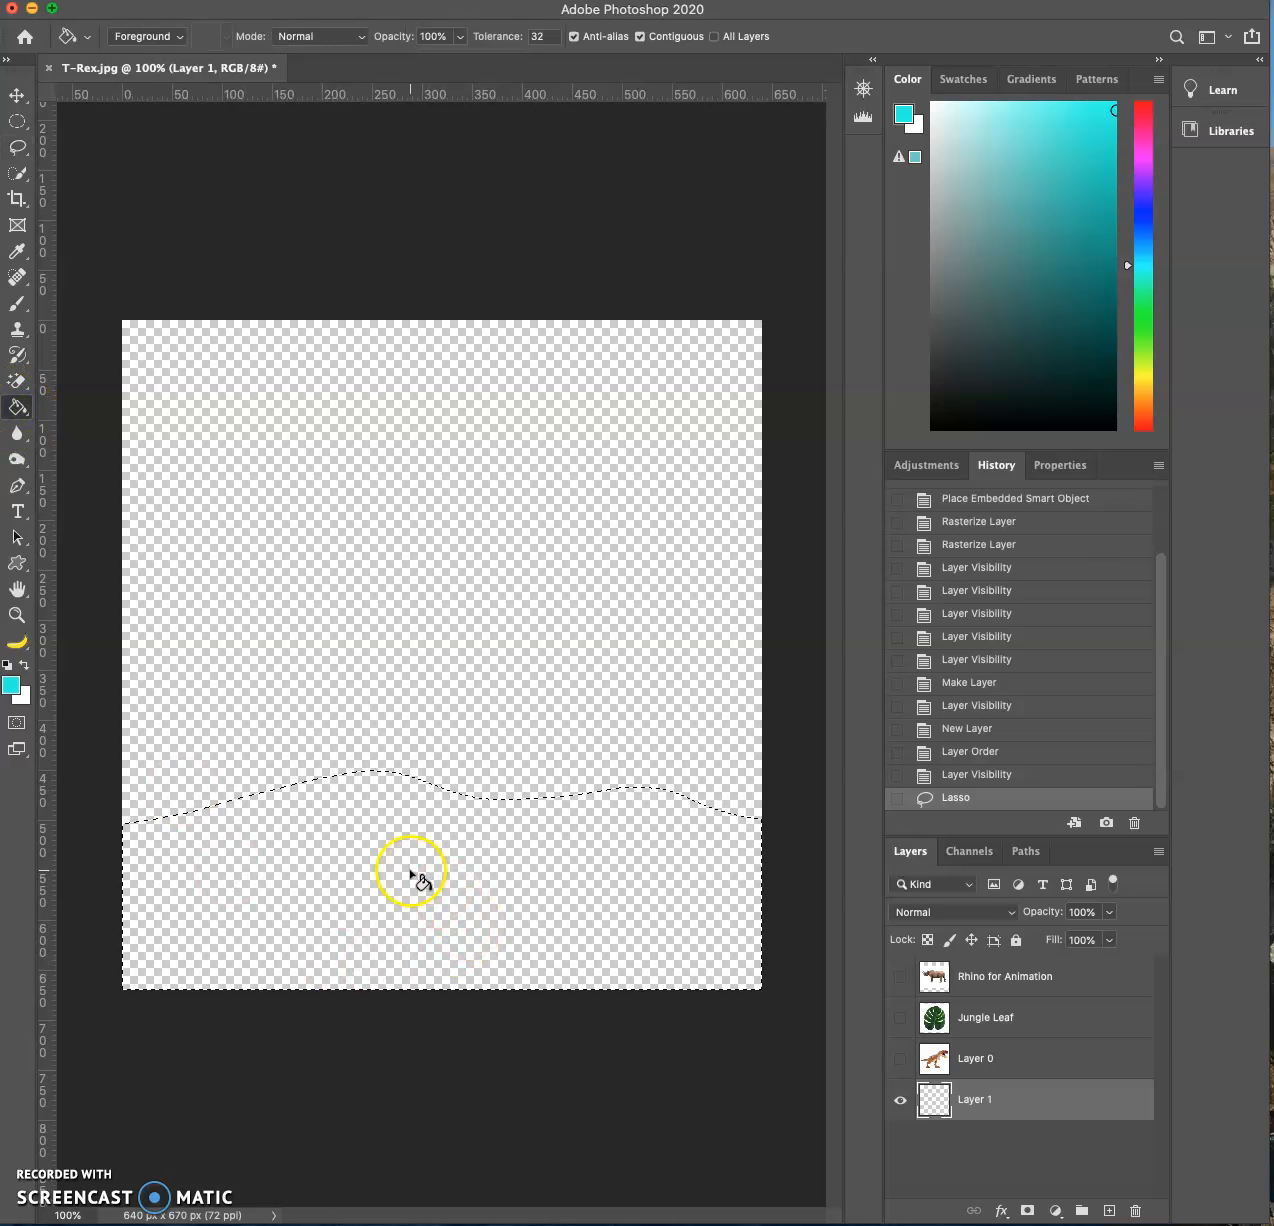
left_click(320, 908)
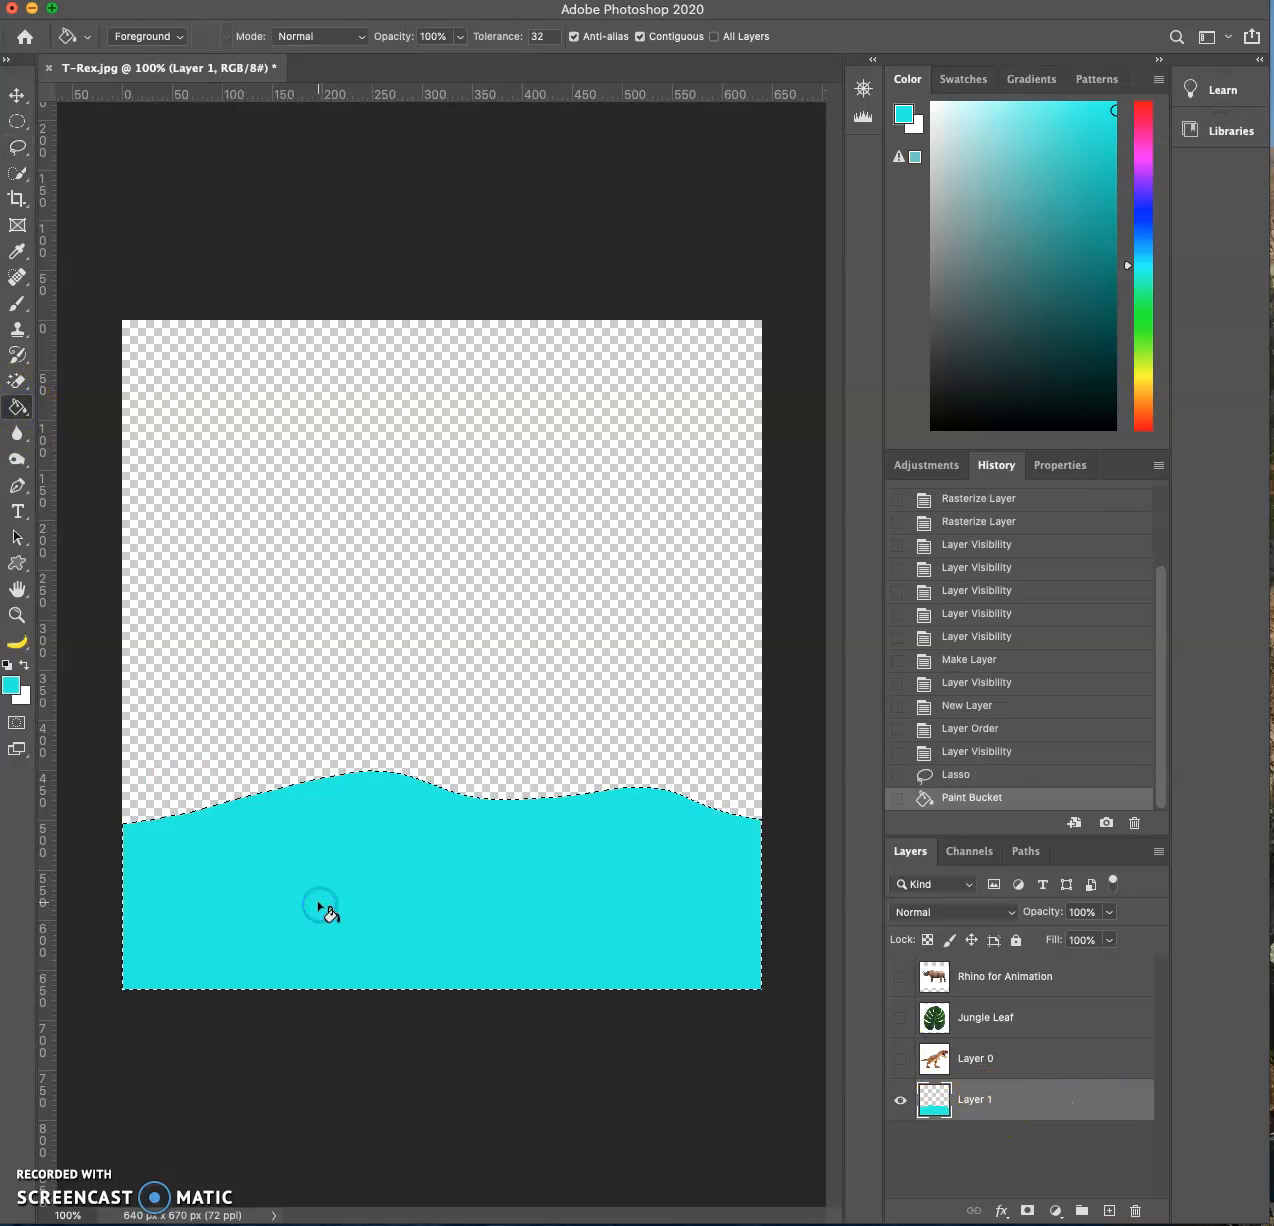
left_click(16, 96)
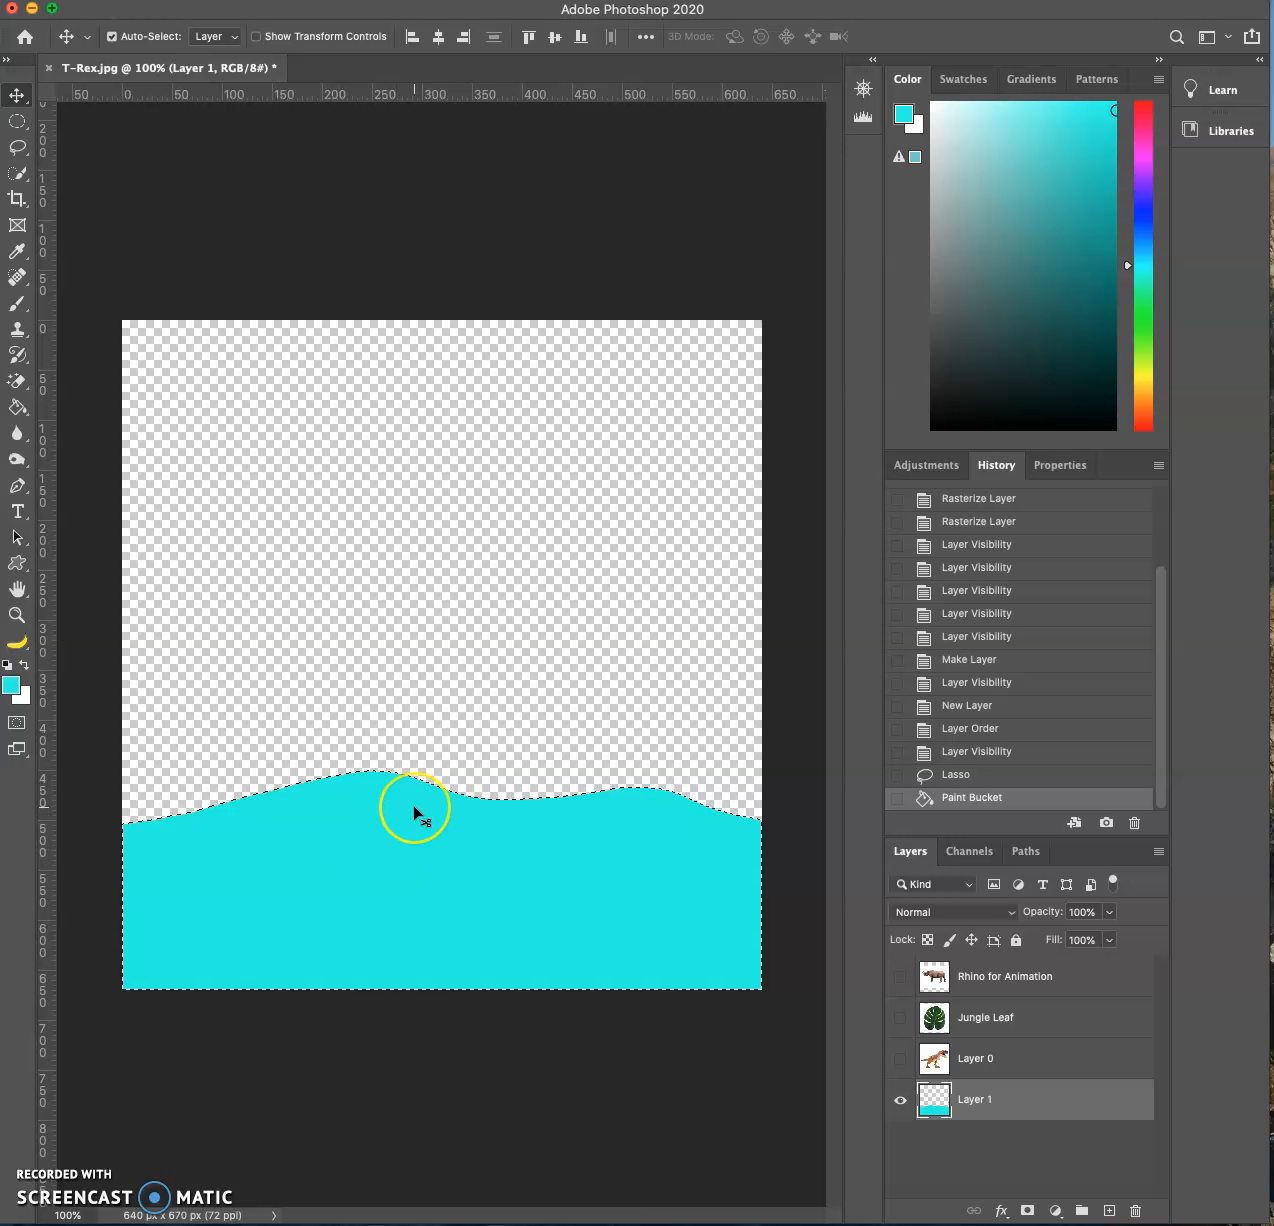
key("super+d")
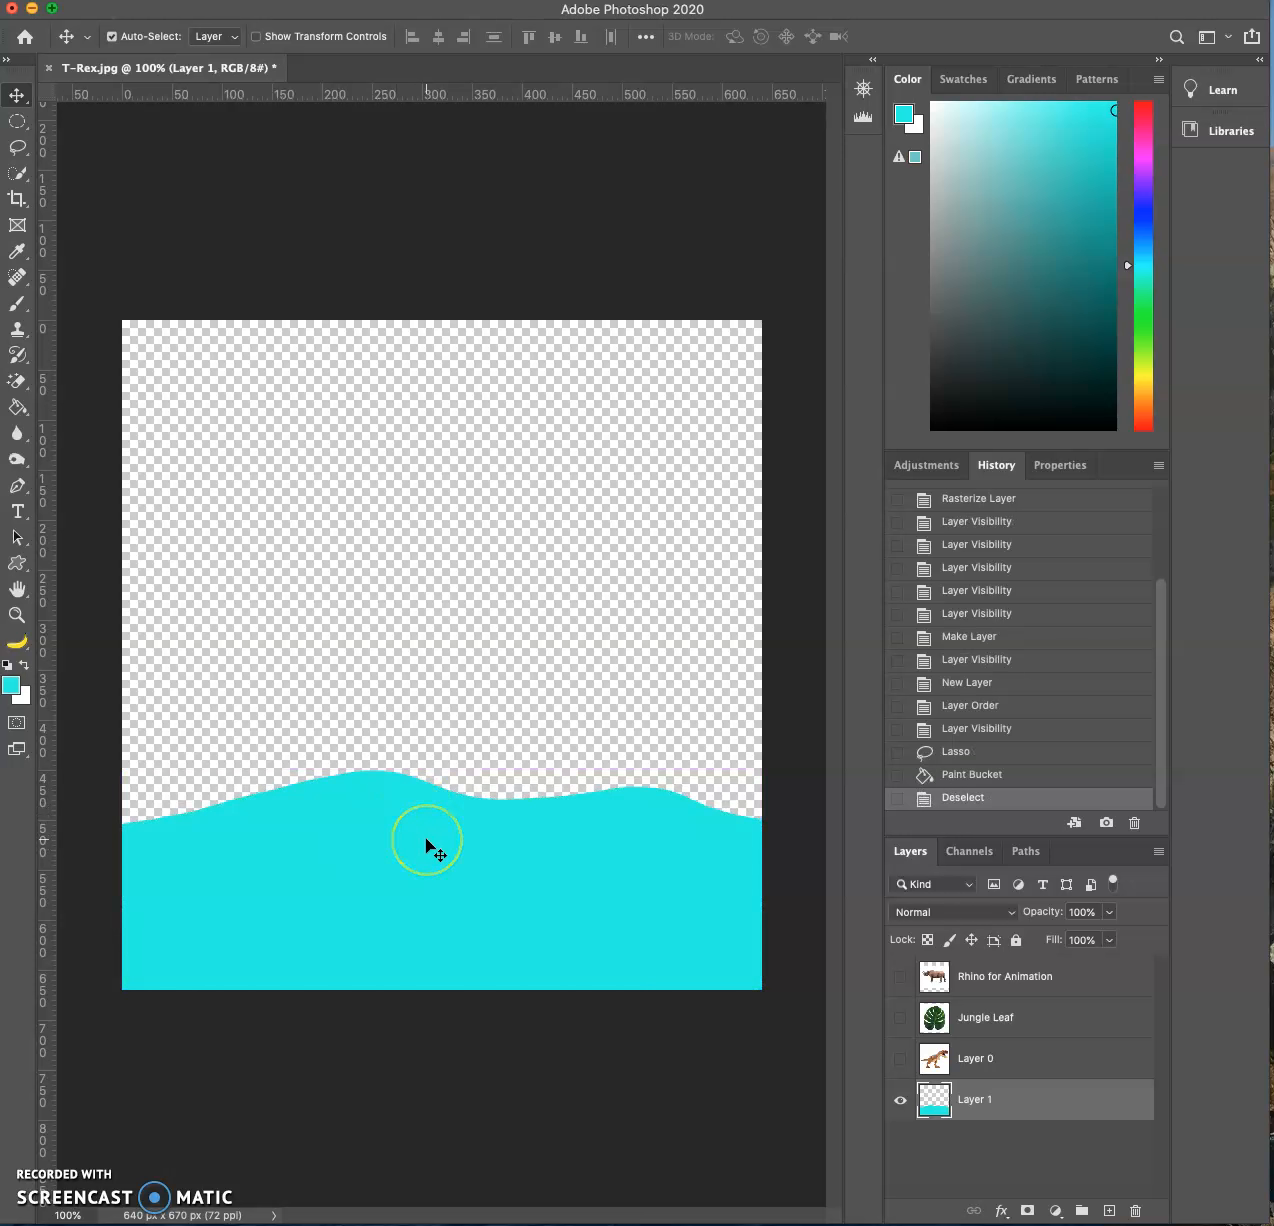
- Duplicate the cyan hill slightly lower and fill the copy with dark teal (#0e8a80)
left_click_drag(401, 907, 418, 921)
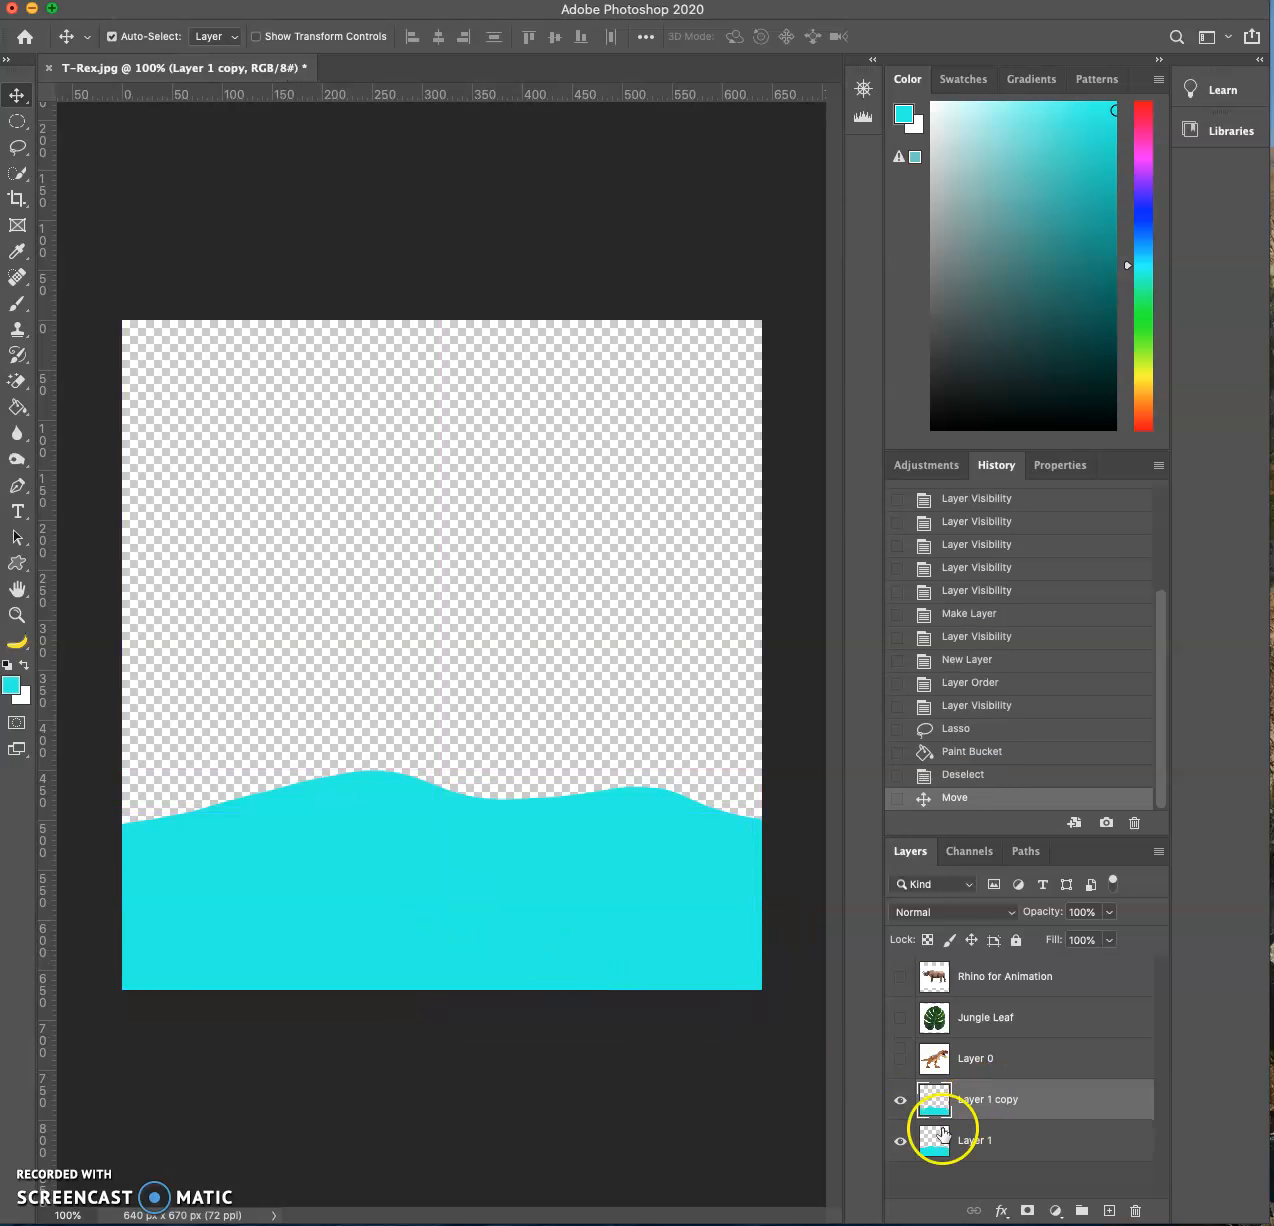
left_click(12, 685)
left_click(1135, 323)
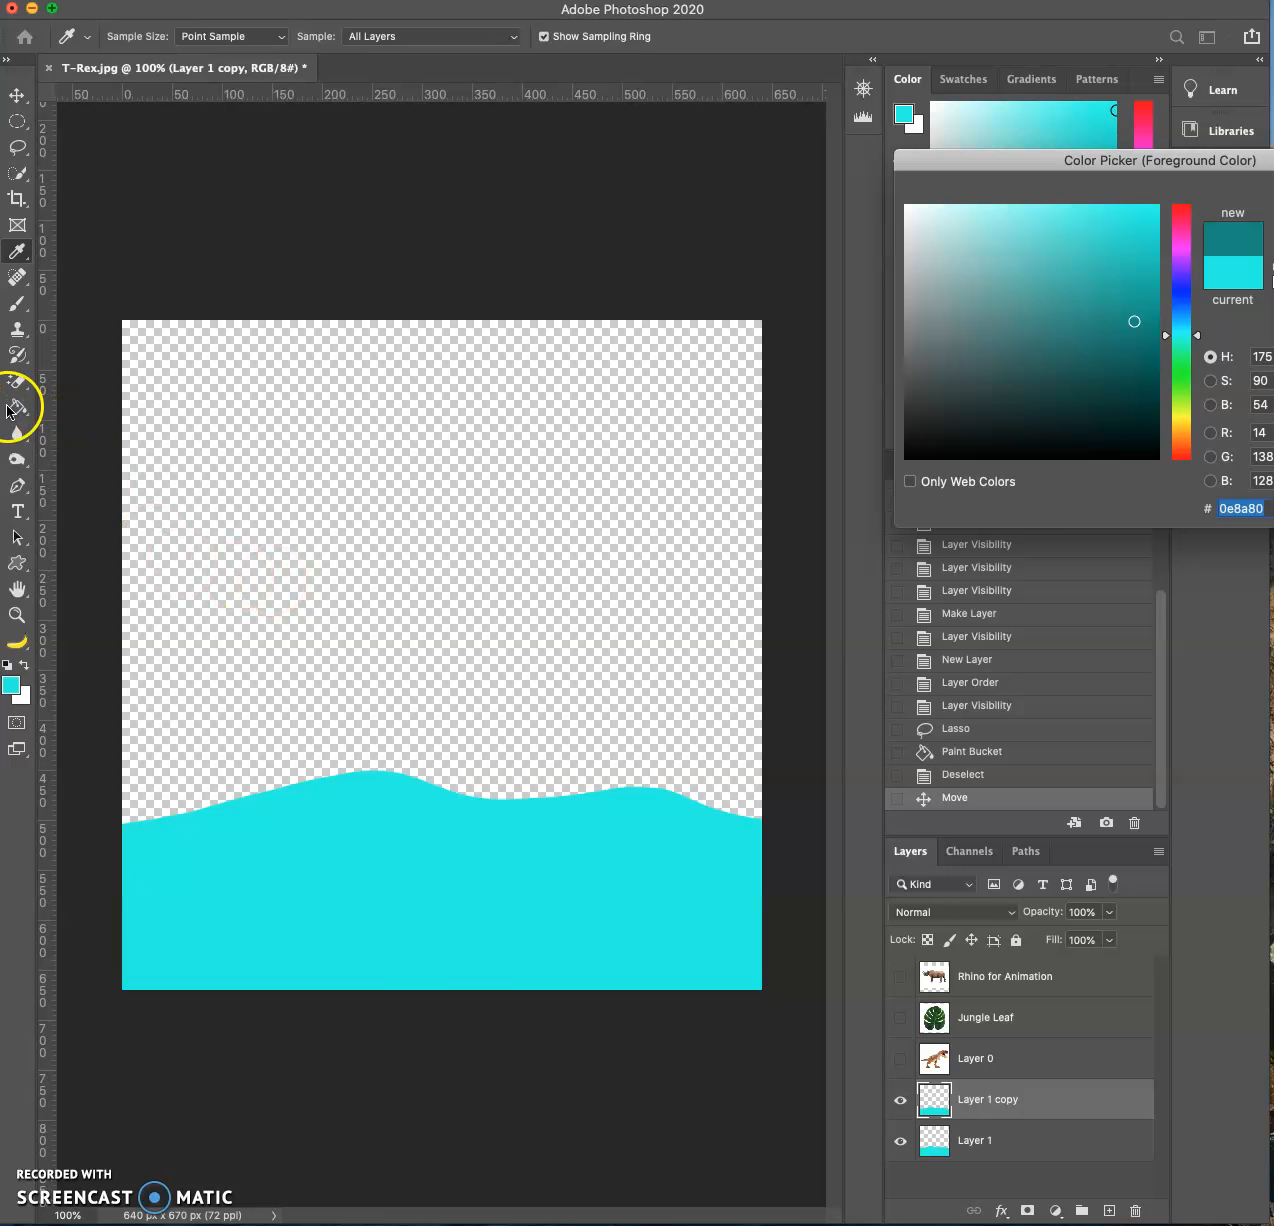
key("Return")
key("v")
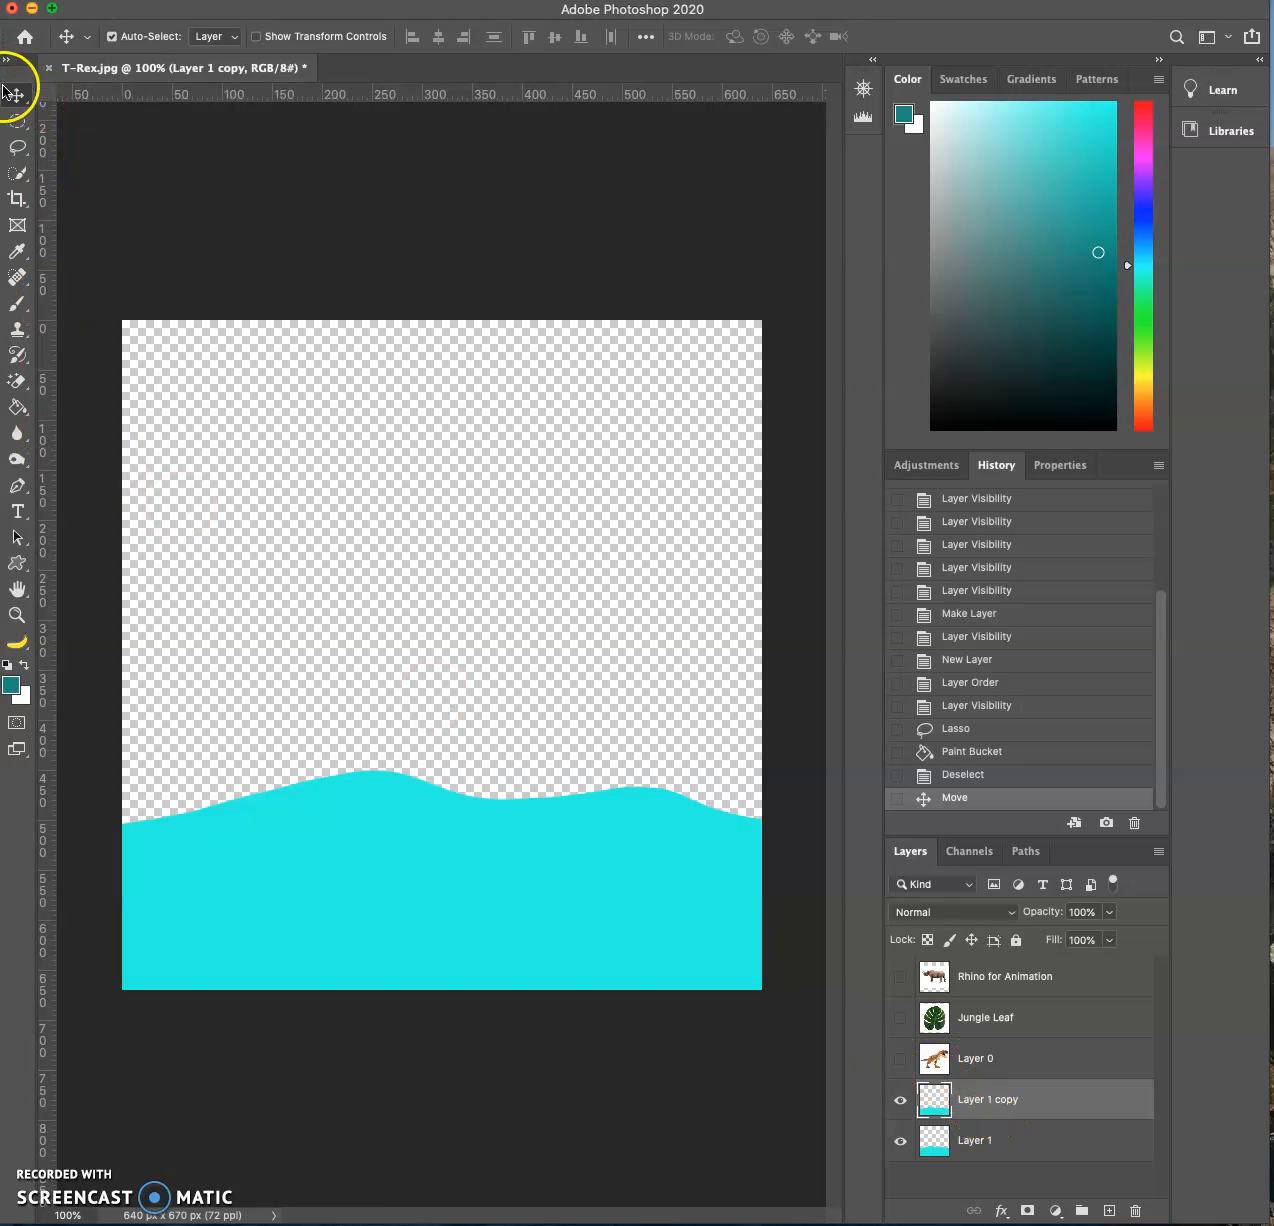
left_click_drag(1035, 1098, 1009, 1152)
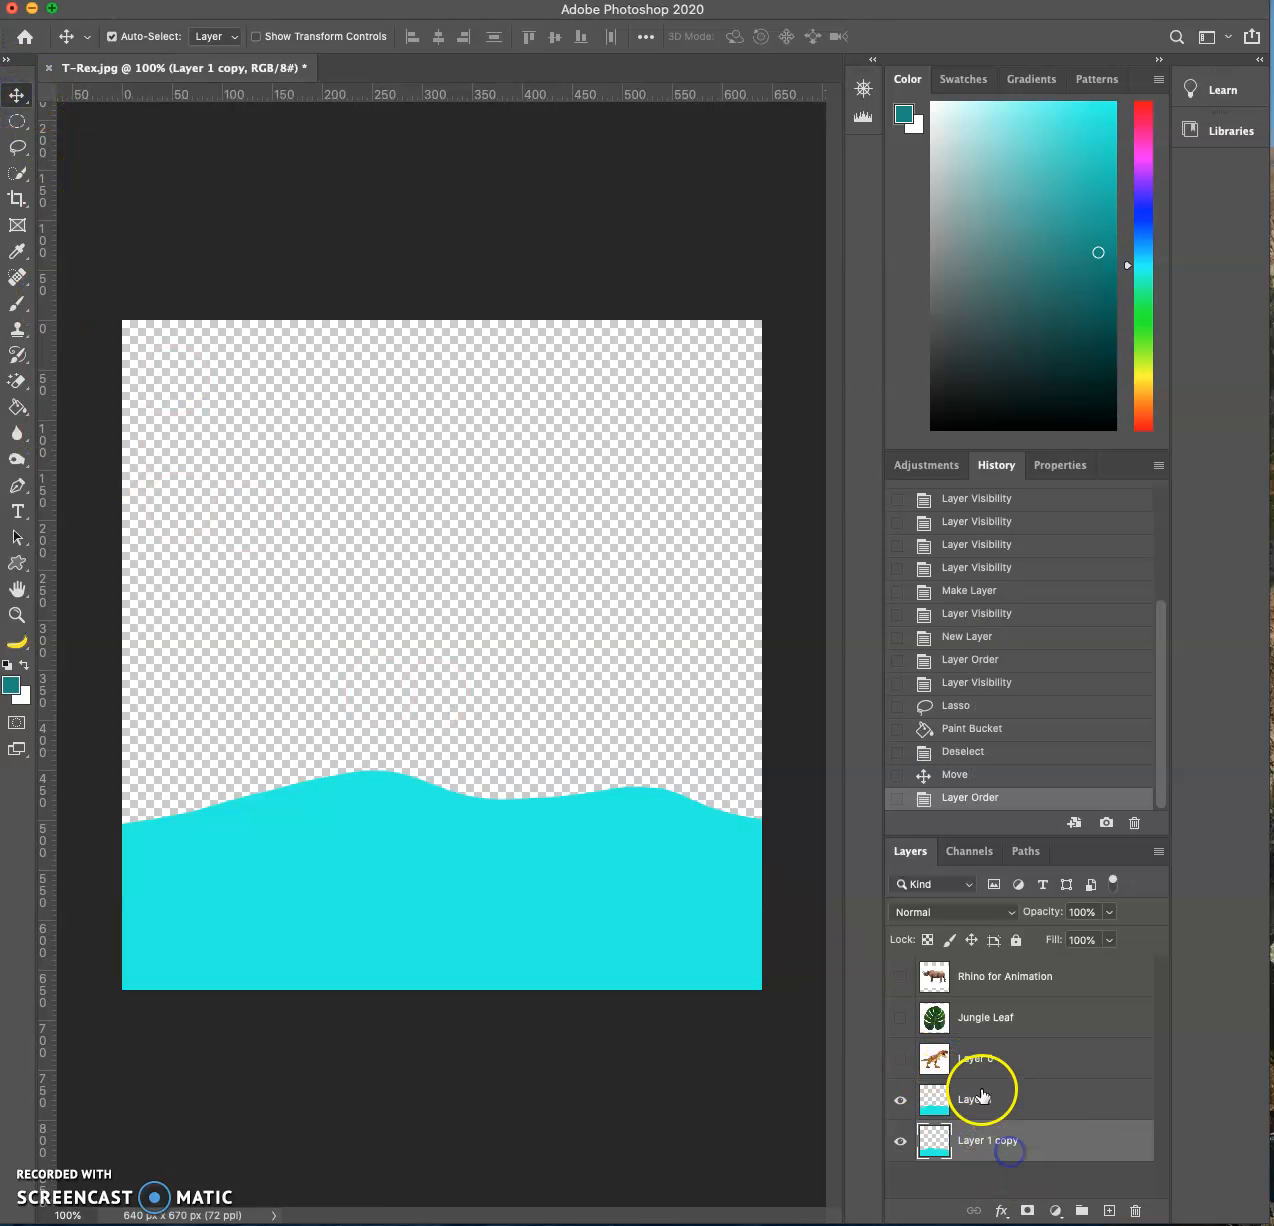
left_click(17, 406)
left_click(476, 933)
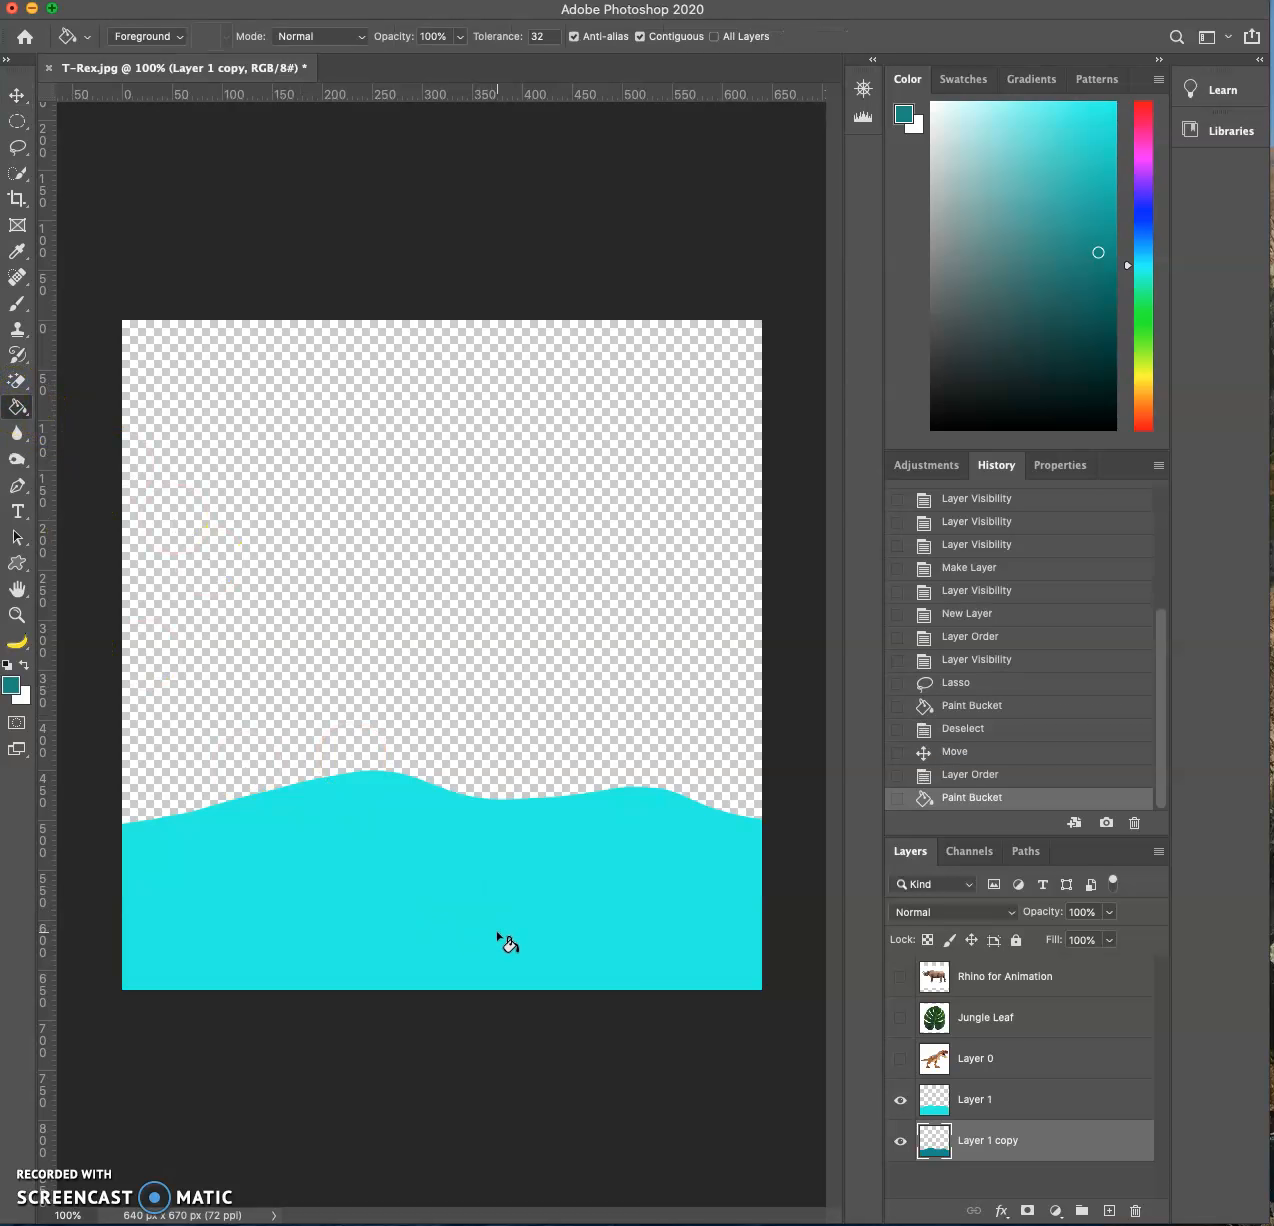
- Move the dark teal hill copy above Layer 1 in the layer order
left_click(17, 95)
left_click_drag(1002, 1143, 1012, 1090)
mouse_move(382, 873)
left_mouse_down()
mouse_move(366, 873)
mouse_move(378, 873)
left_mouse_up()
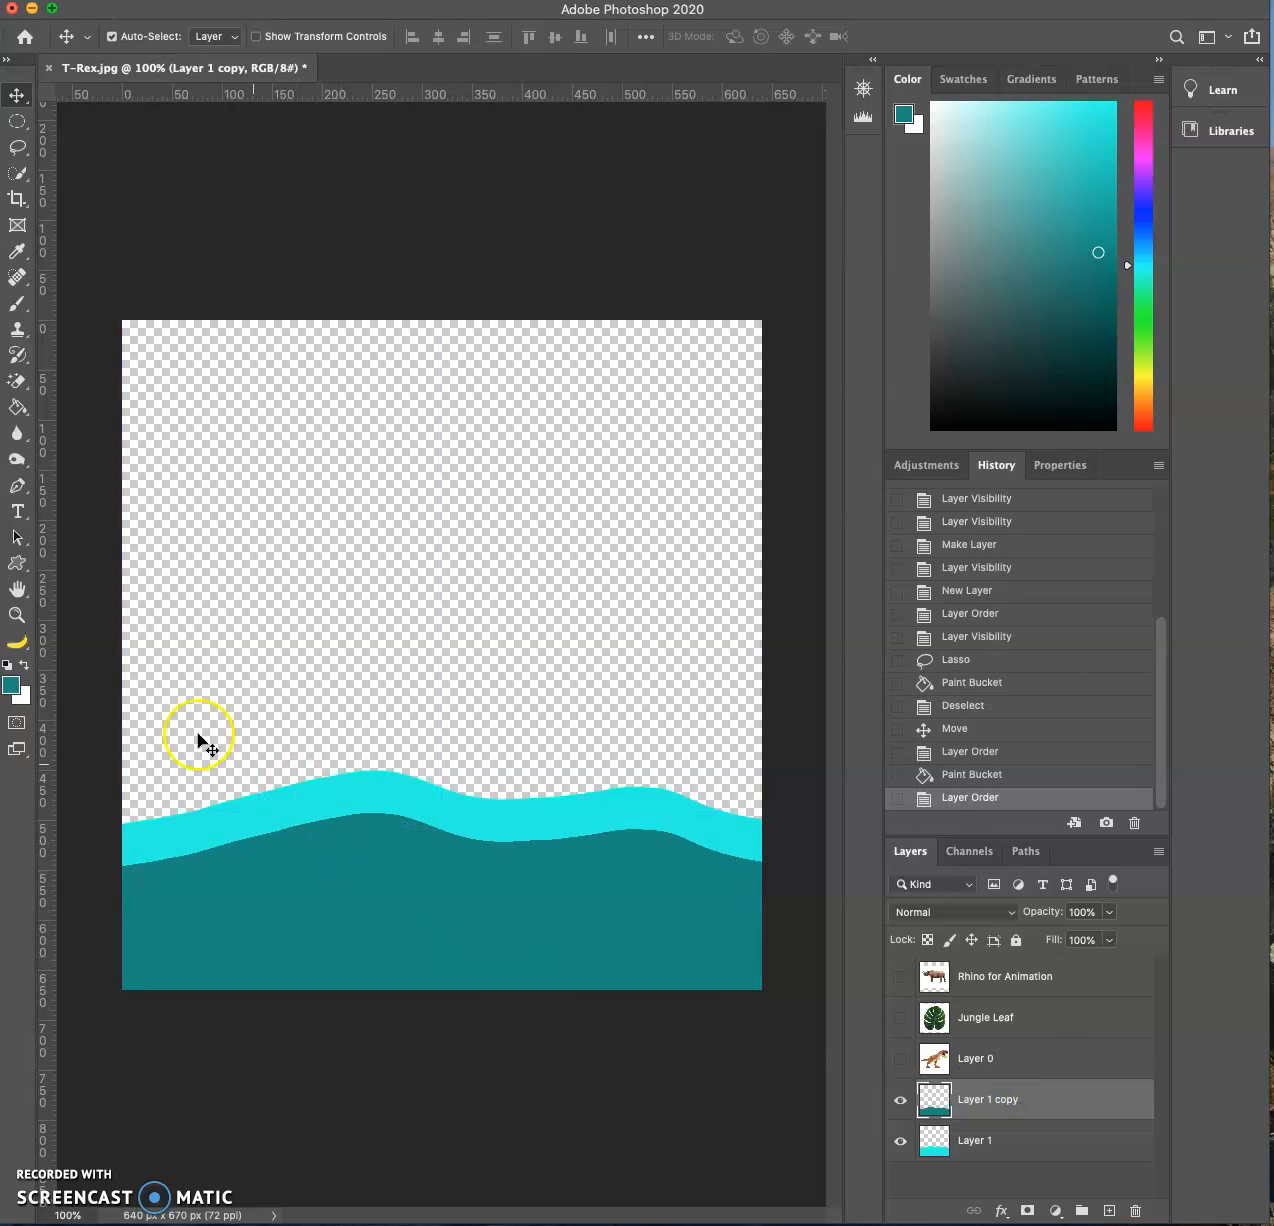
- Choose a bright green foreground color and fill the original cyan hill on Layer 1 with it
left_click(8, 690)
left_click(1188, 360)
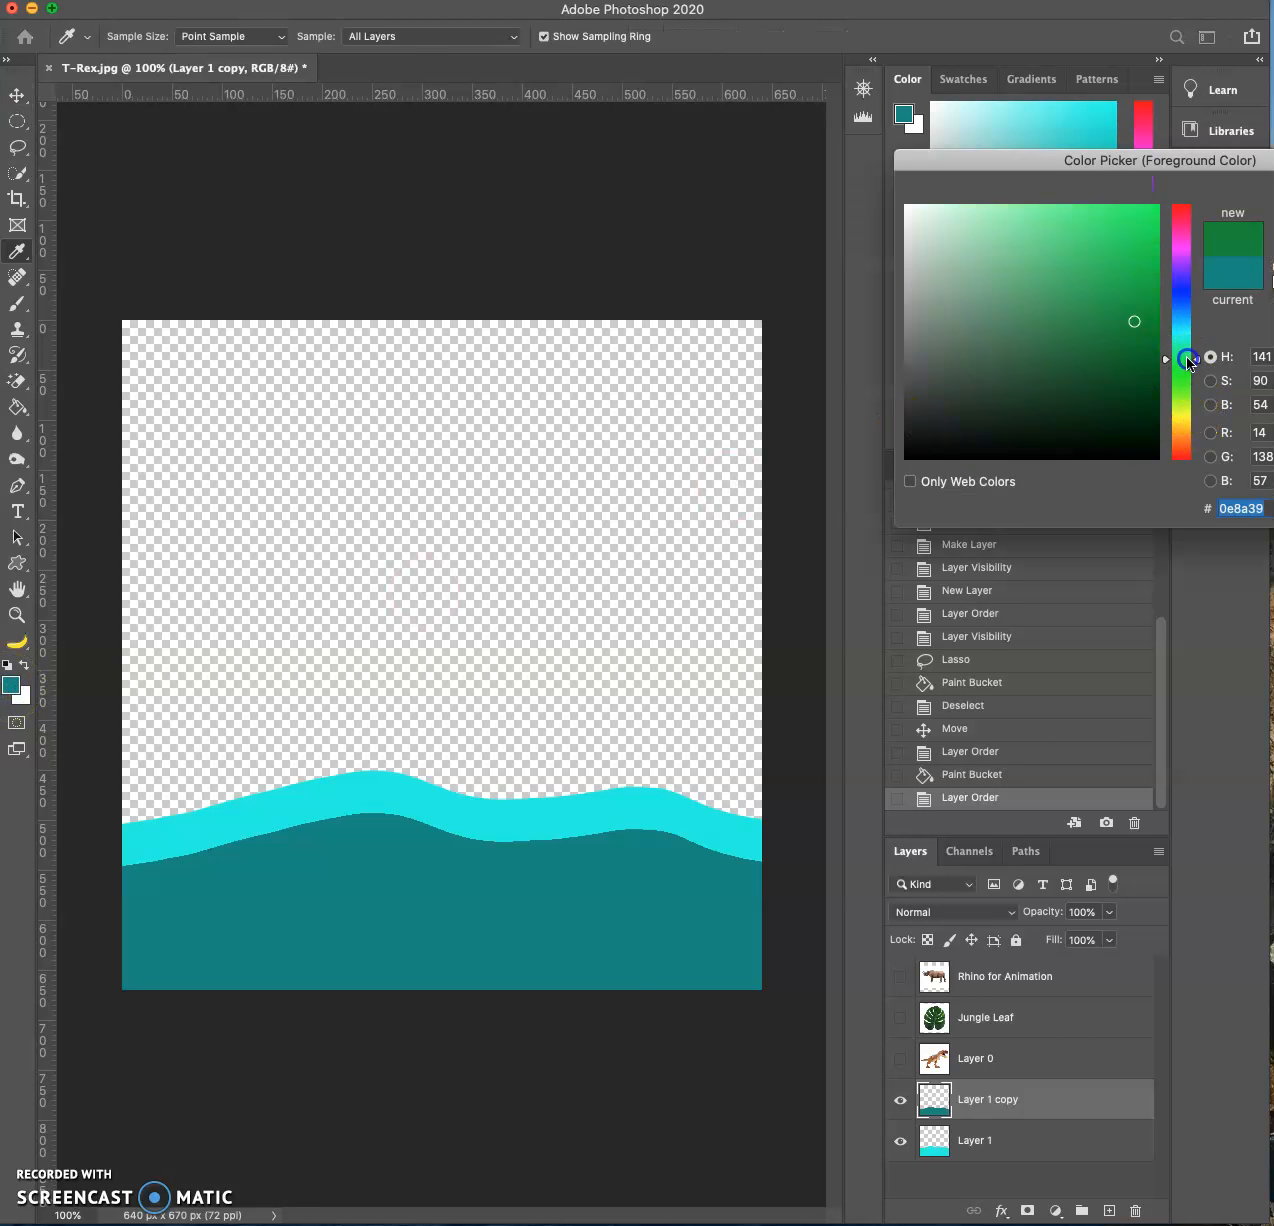
left_click(1142, 219)
left_click_drag(1273, 171, 1202, 139)
left_click(1157, 162)
key("v")
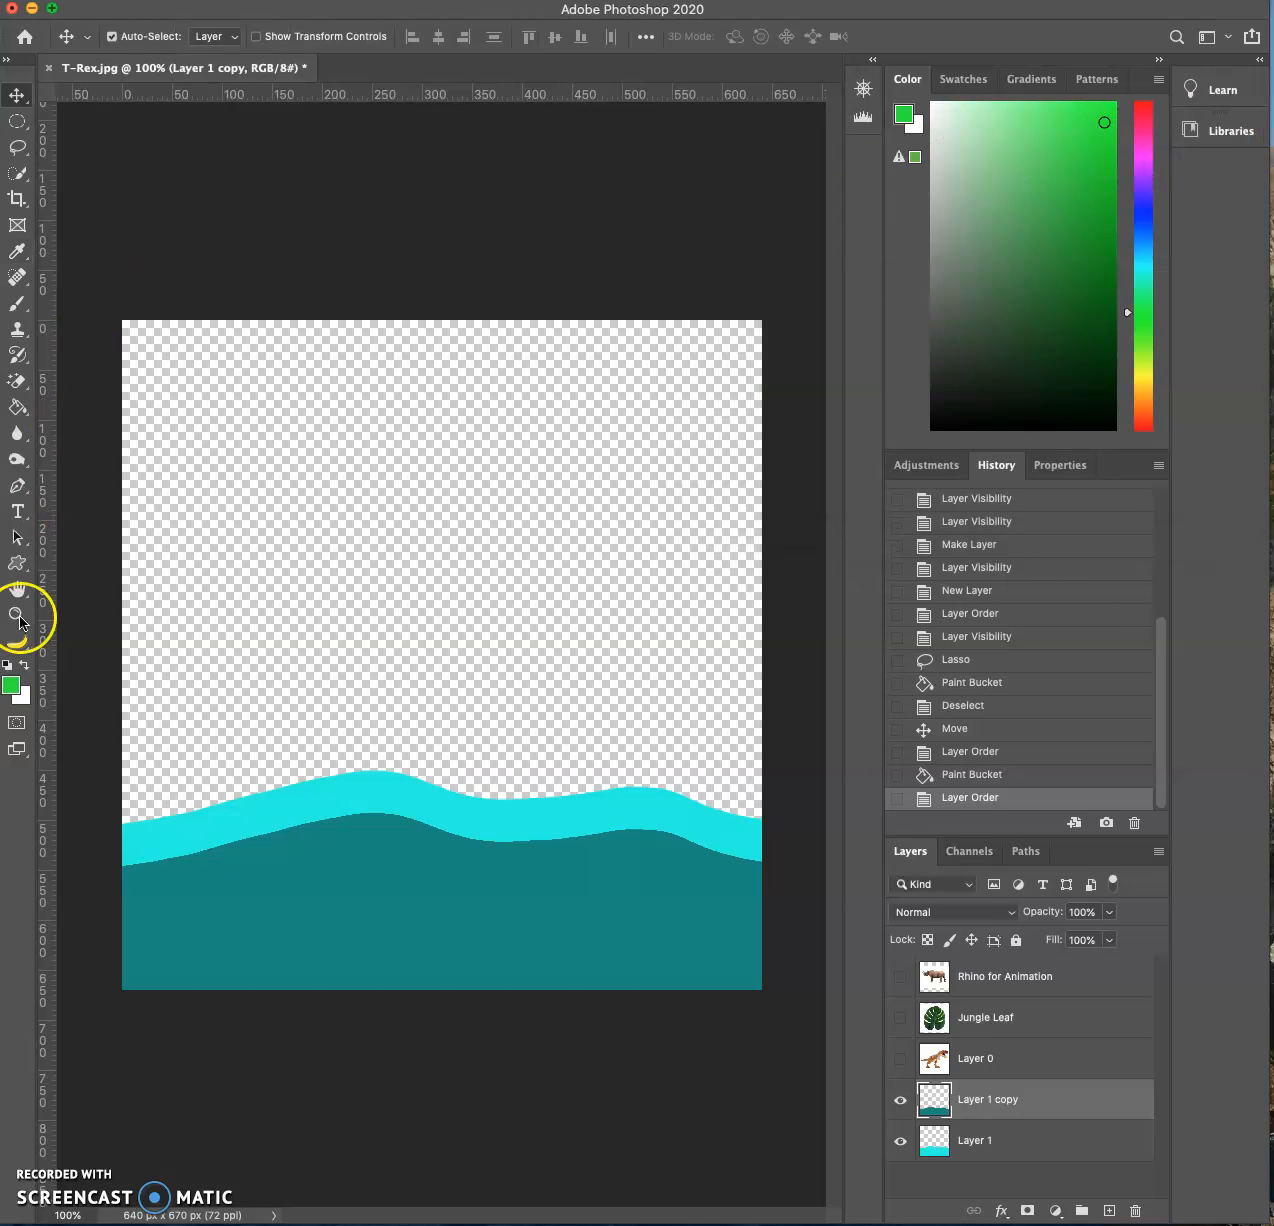
left_click(17, 407)
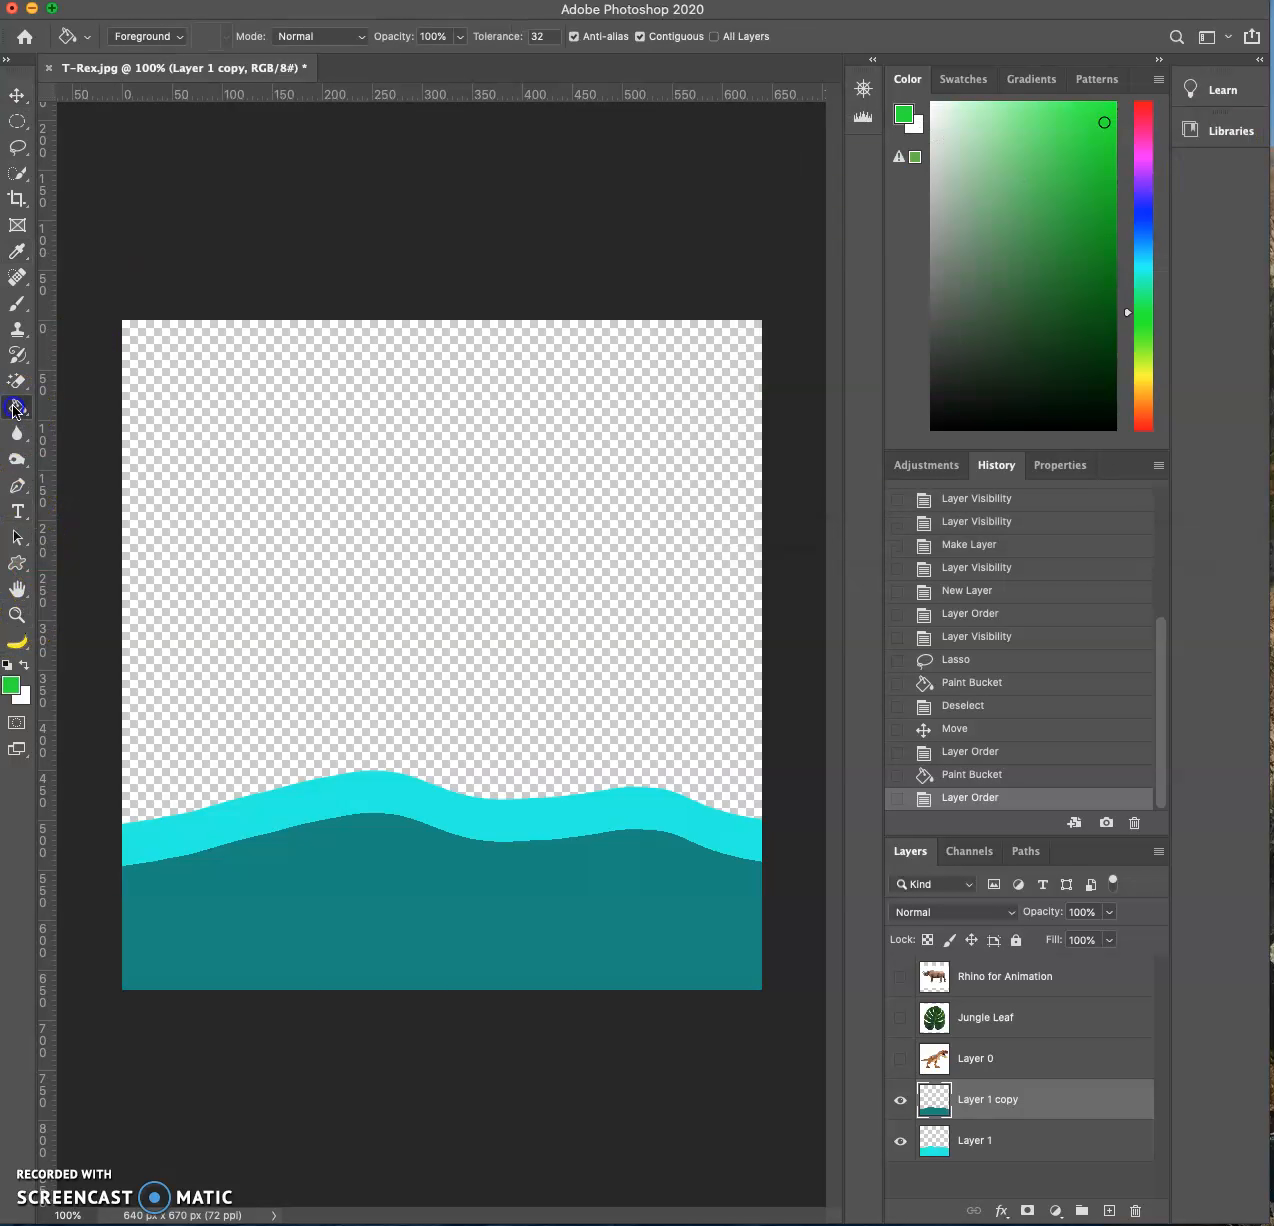
left_click(978, 1145)
left_click(730, 846)
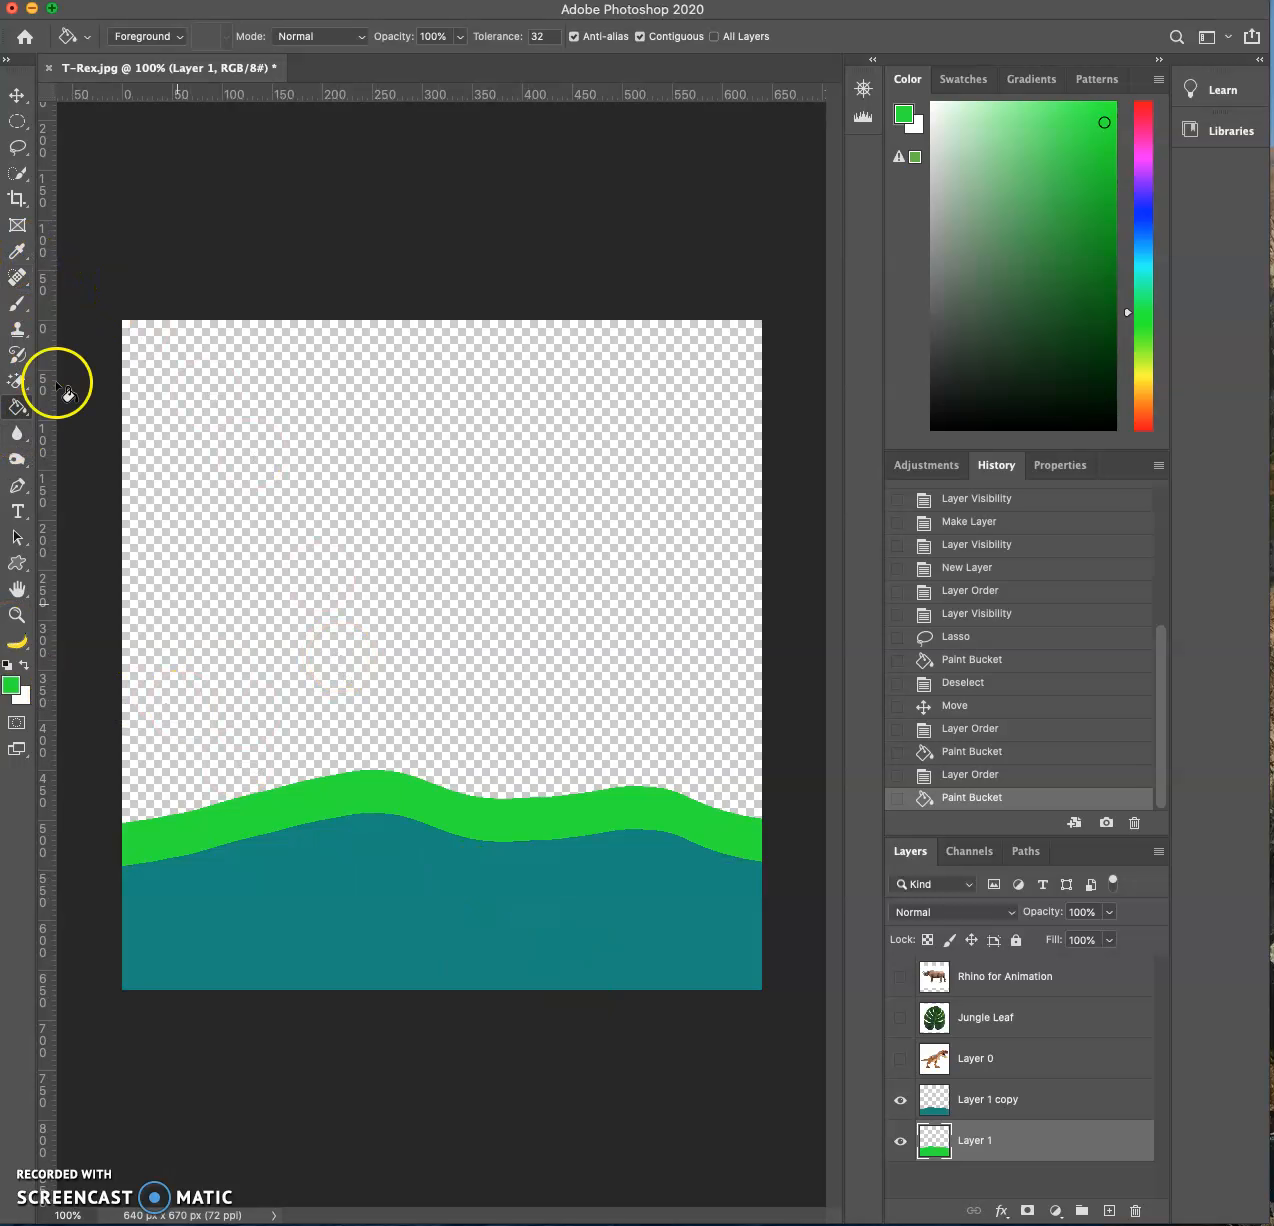
- Add a light green (#95fb9e) copy of the bright green hill slightly higher, layered behind Layer 1
left_click(17, 95)
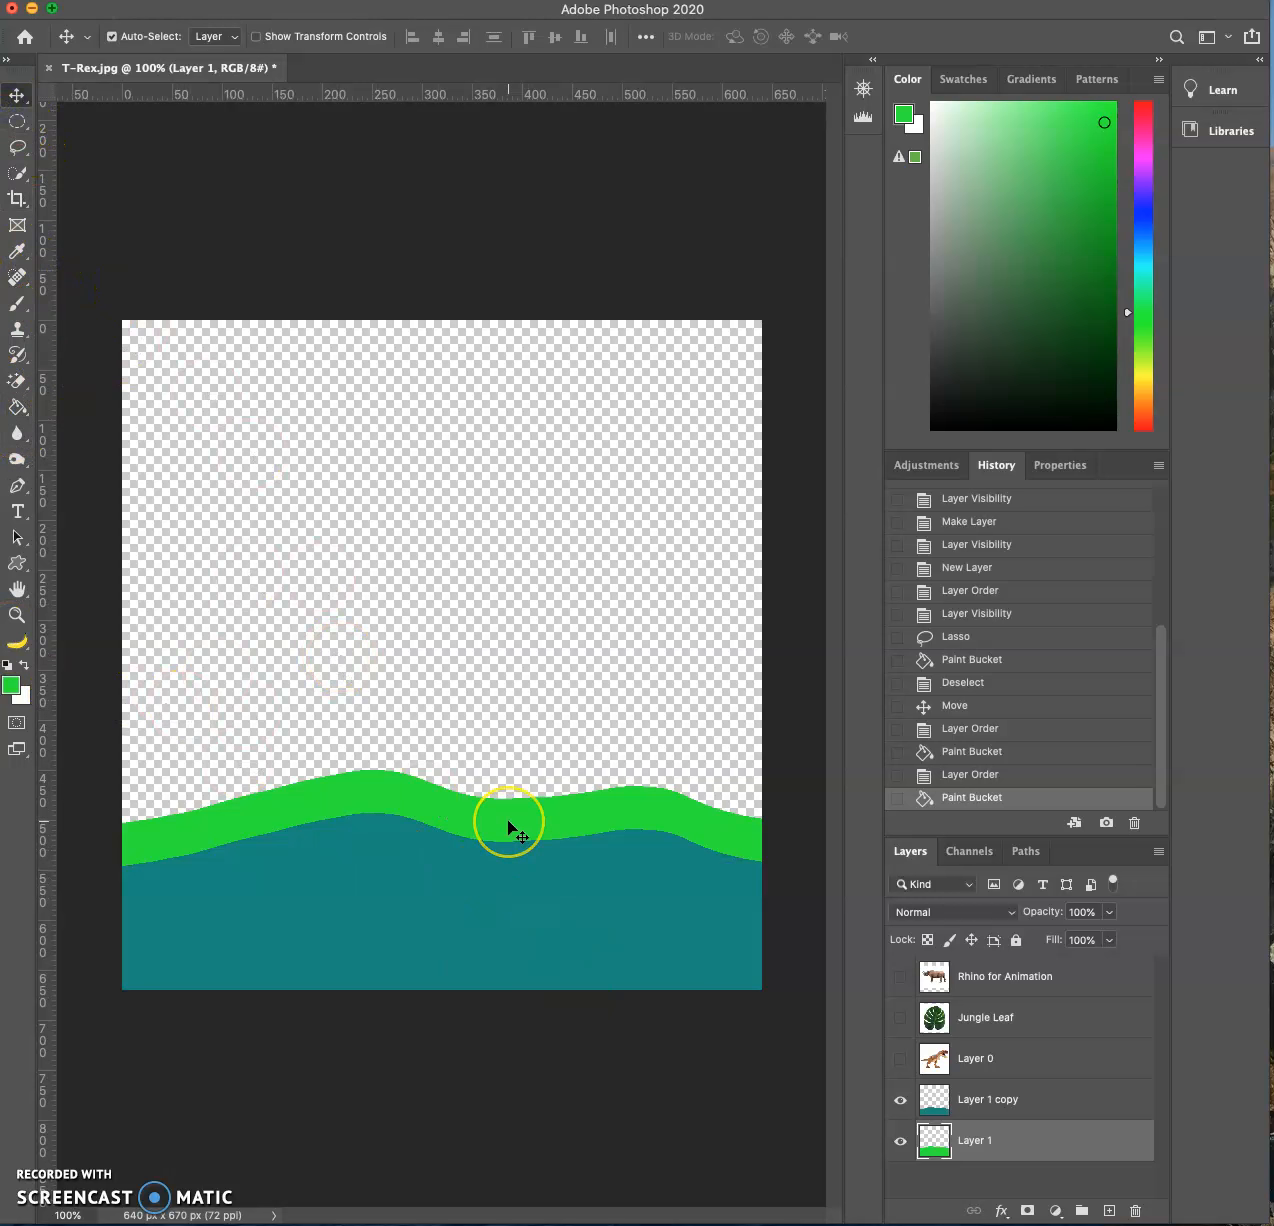
left_click_drag(510, 826, 492, 772)
left_click(12, 684)
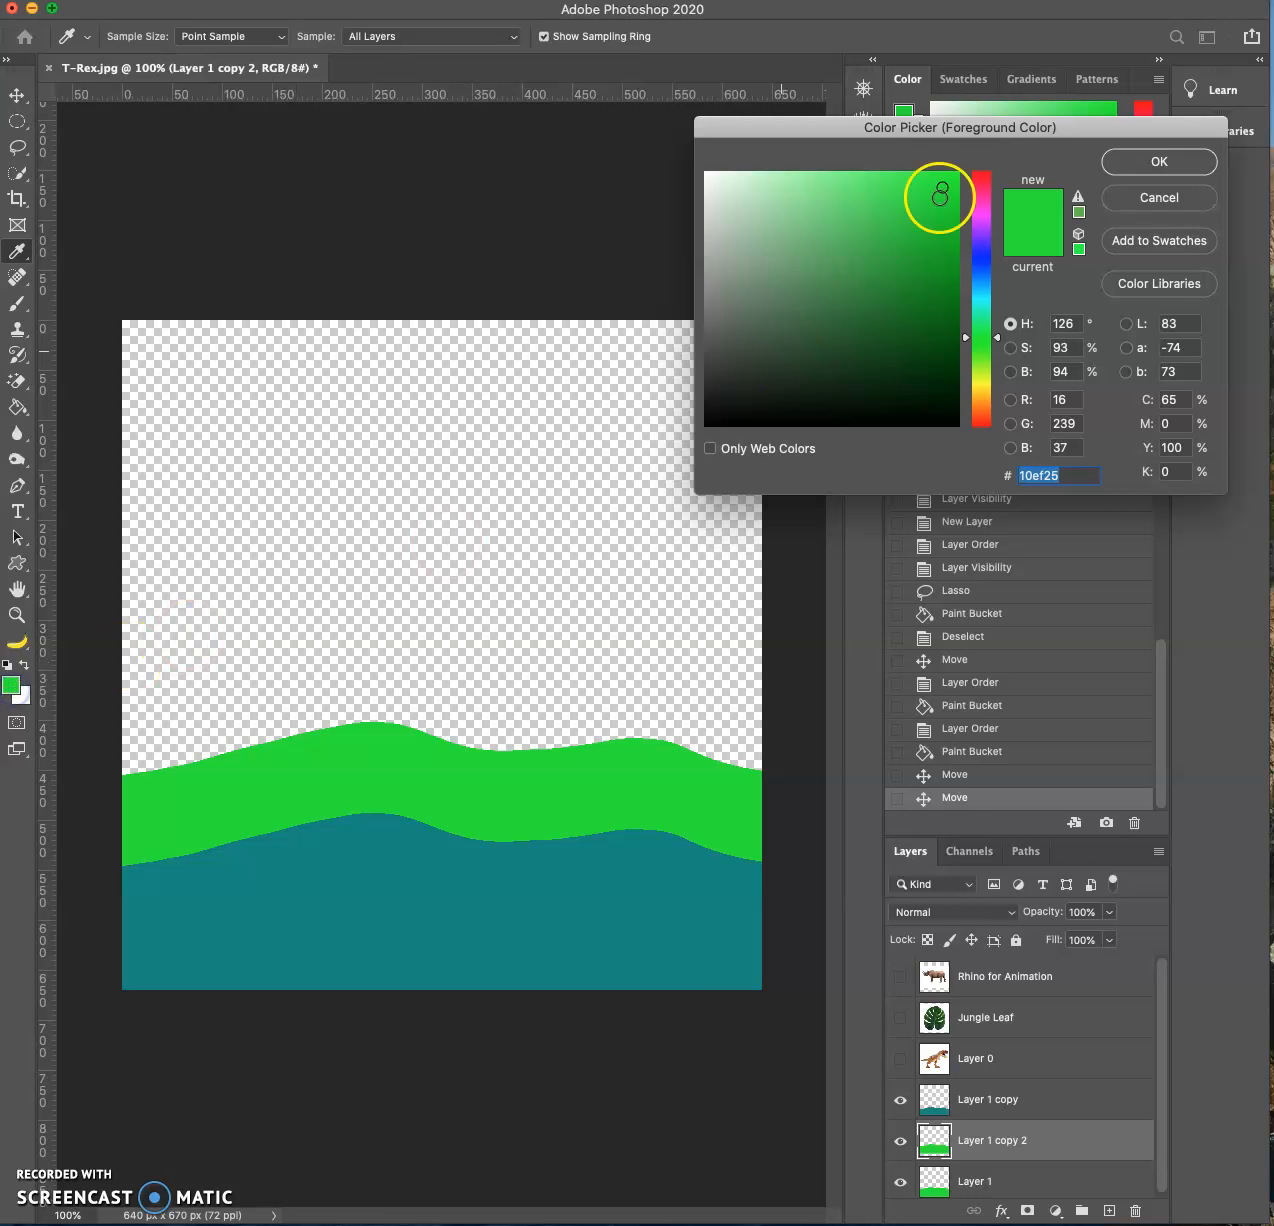
left_click(808, 175)
left_click(1158, 160)
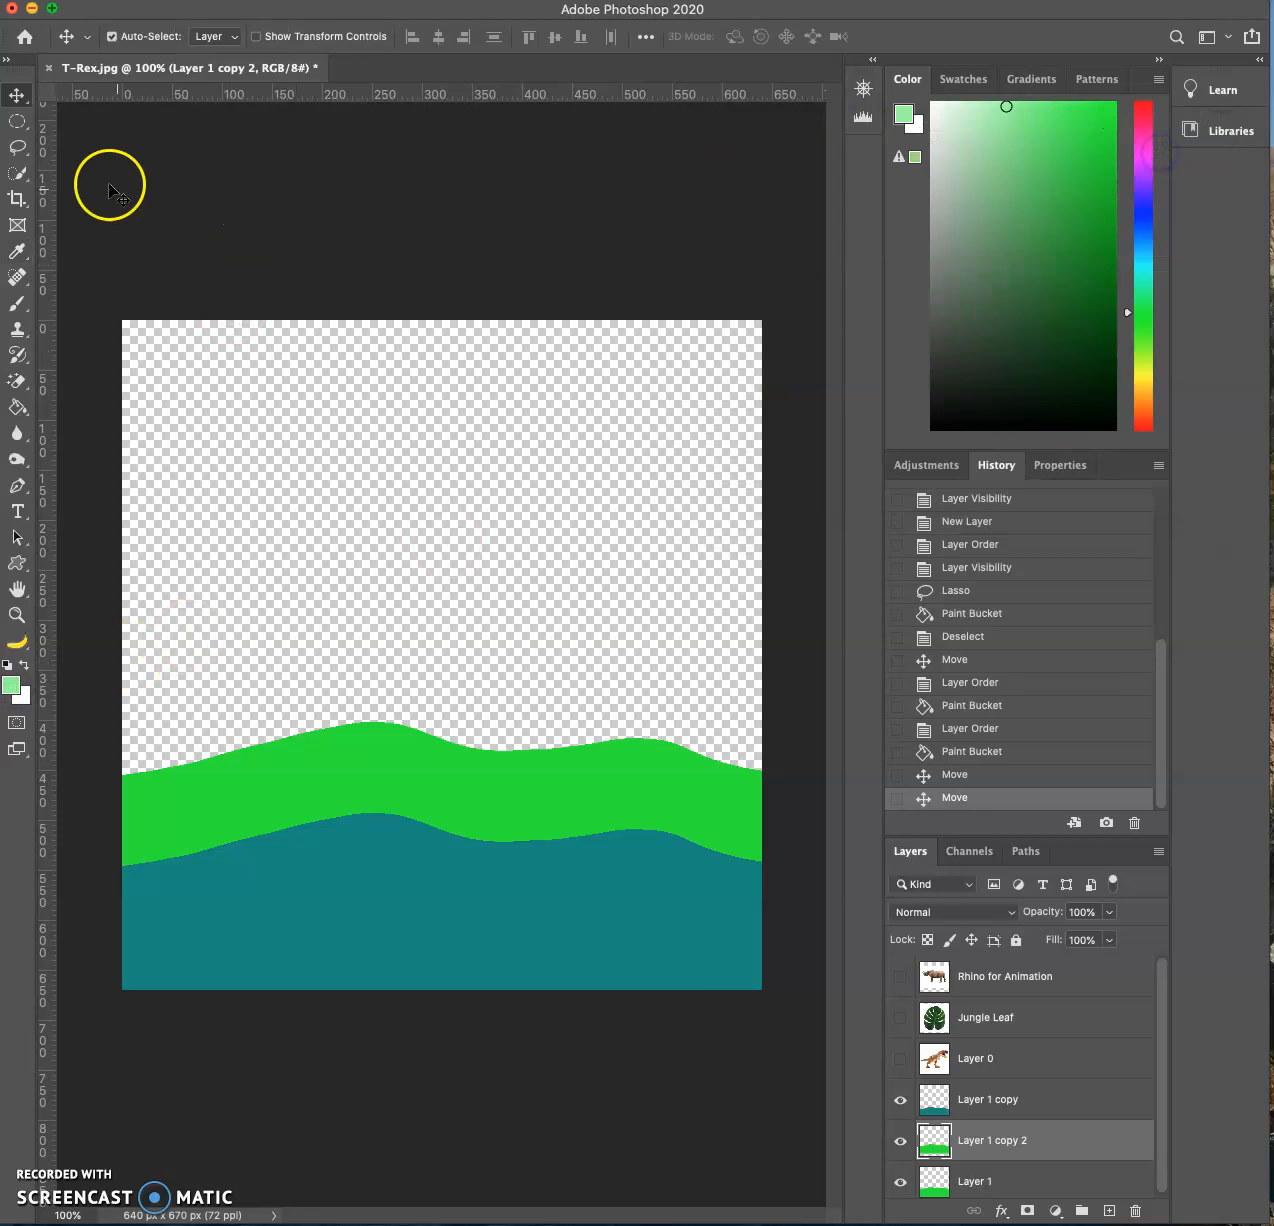
left_click(17, 407)
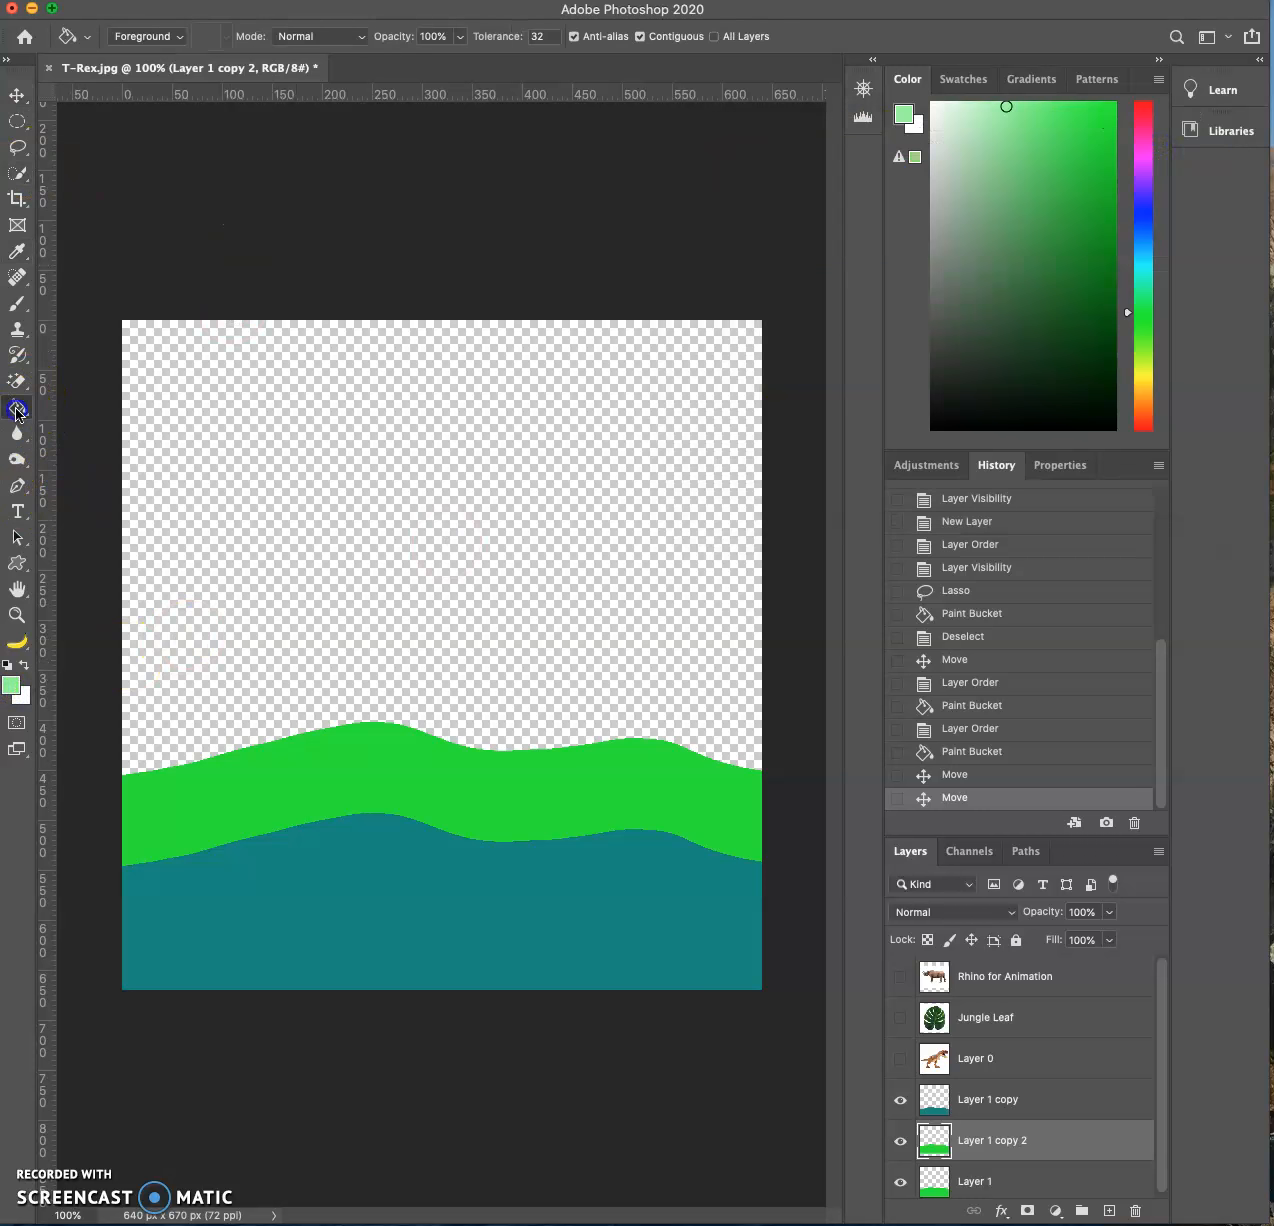
left_click(581, 765)
left_click_drag(1052, 1140, 1024, 1133)
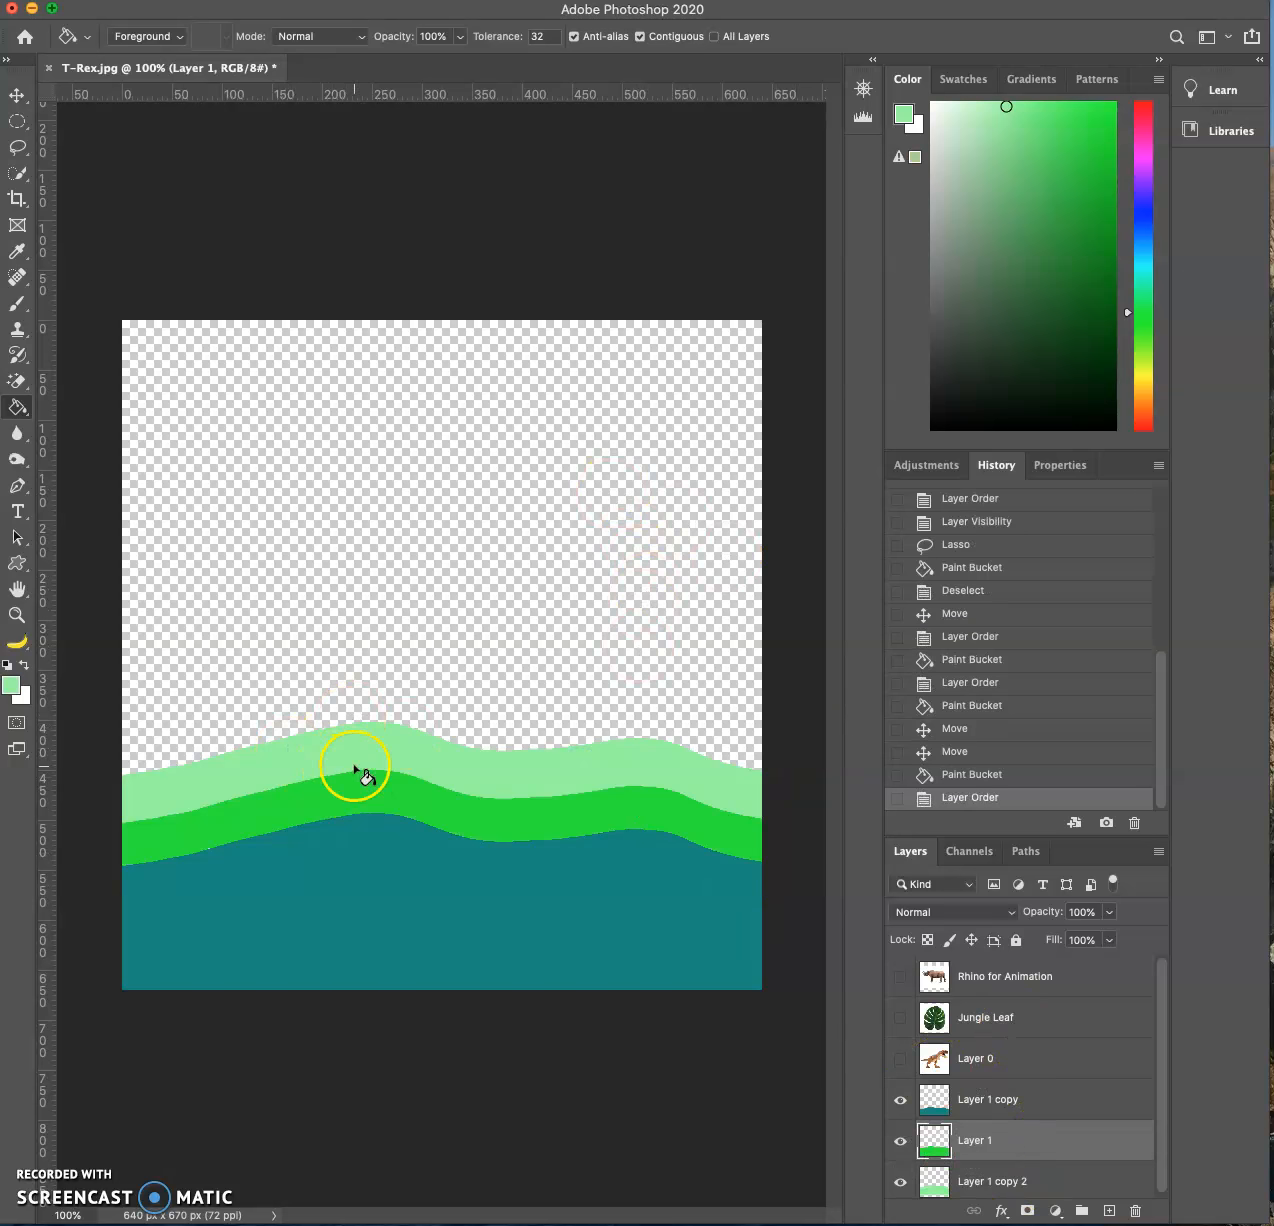
- Set the foreground color to a muted dark green (#3d9145)
left_click(12, 688)
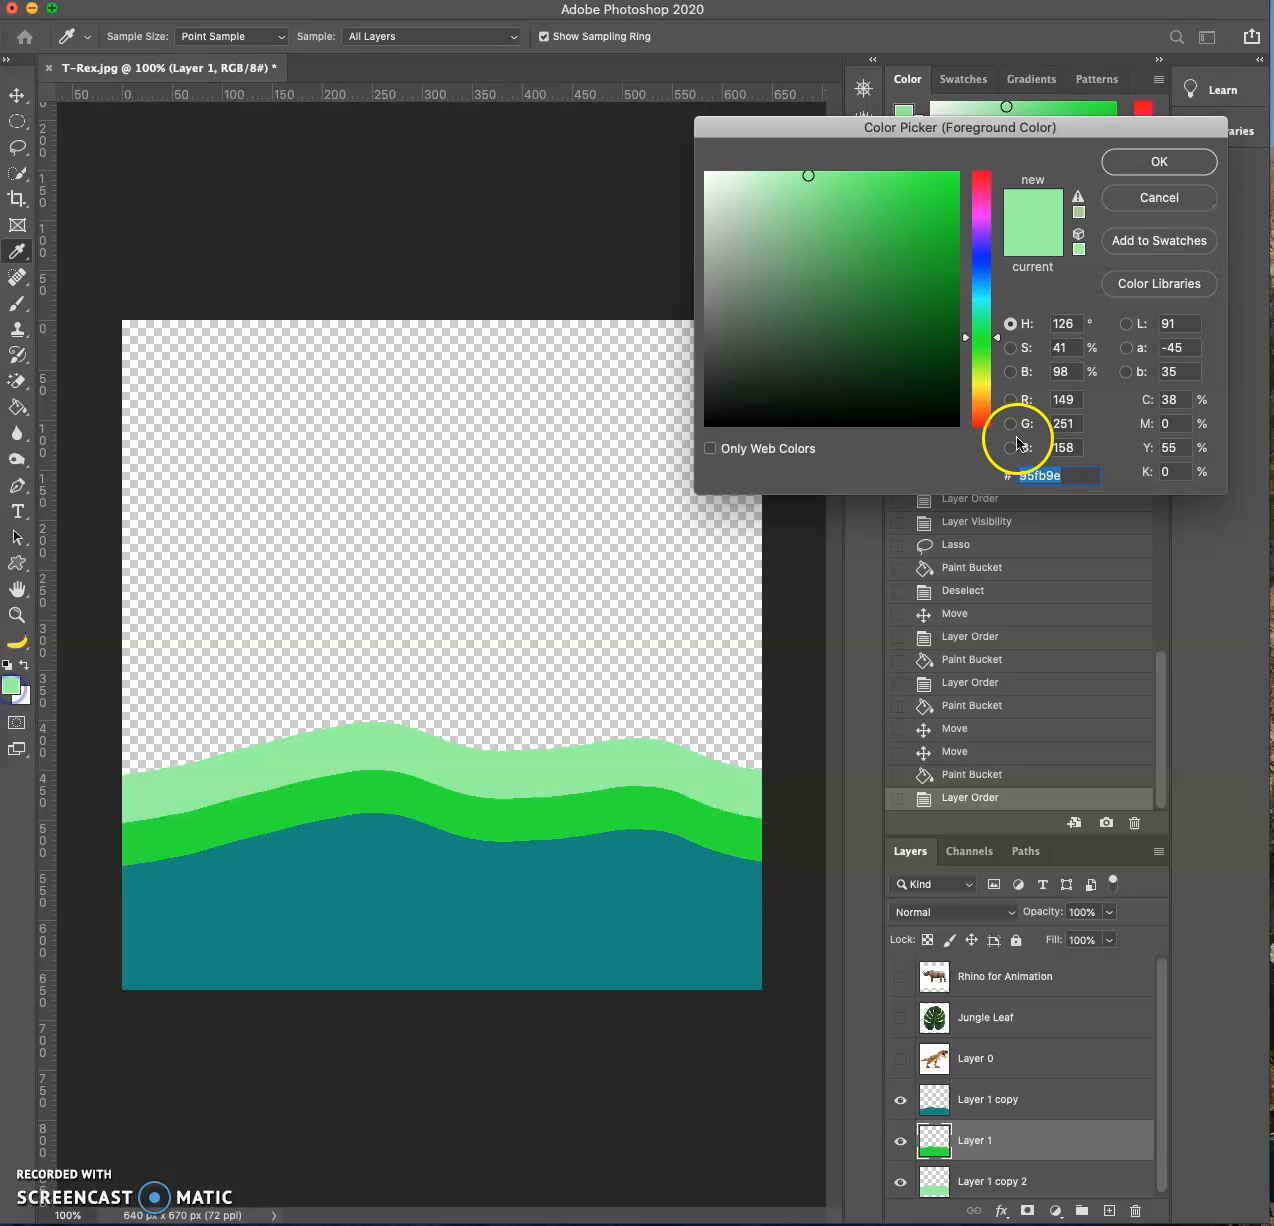
left_click(851, 281)
left_click(1155, 163)
key("g")
left_click(503, 771)
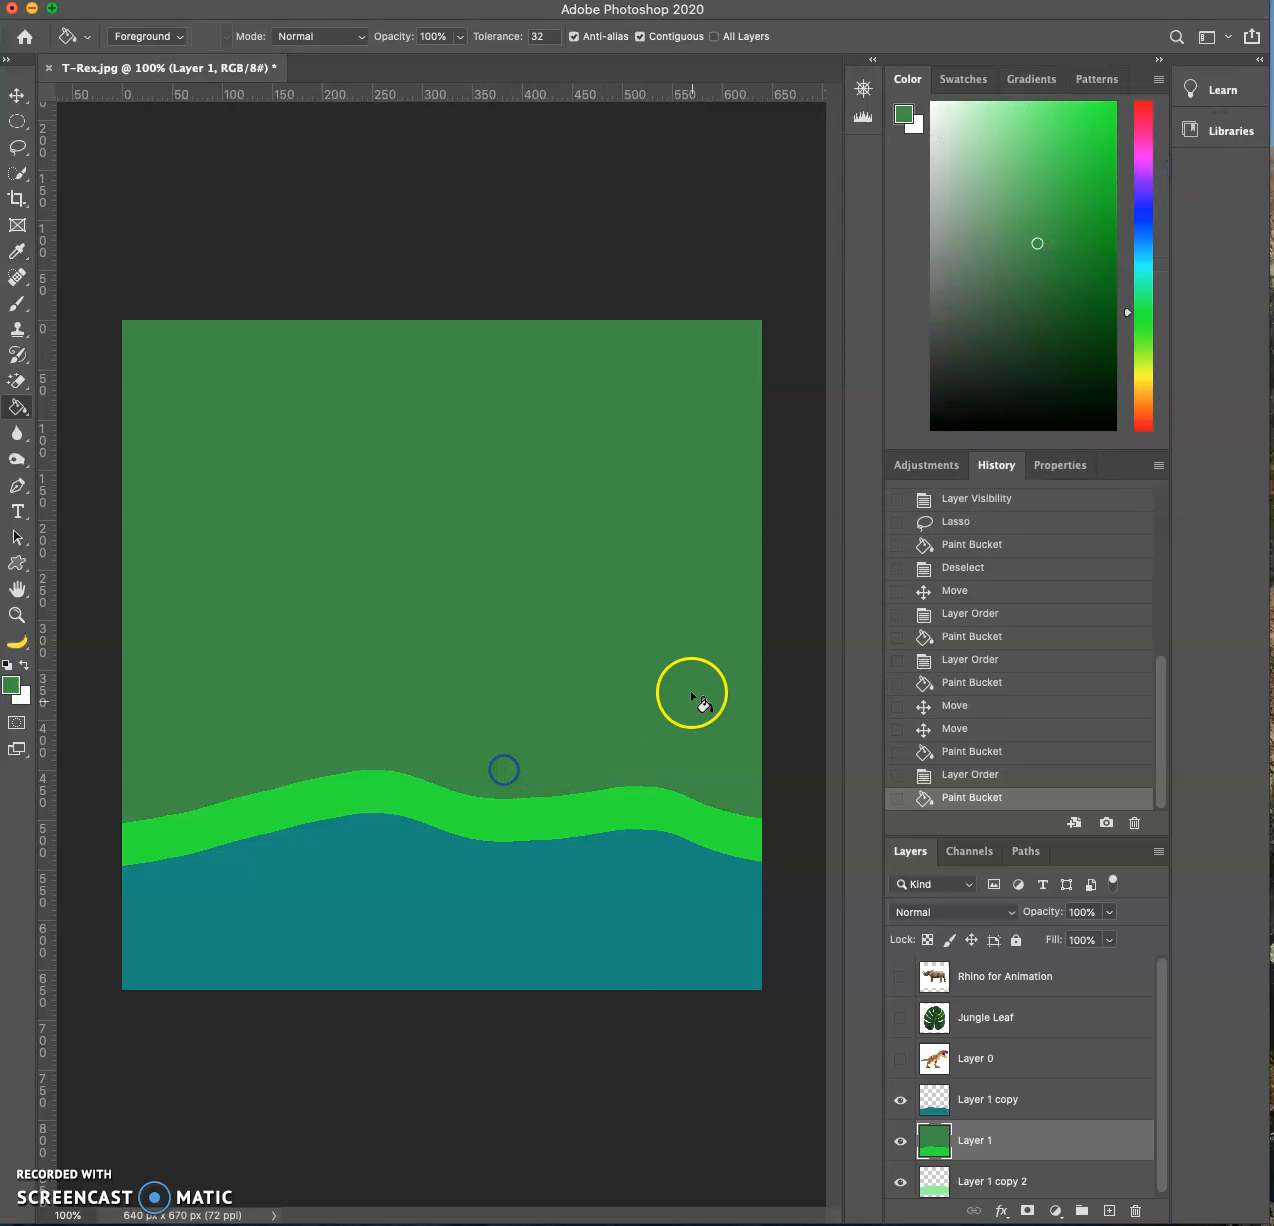
key("ctrl+z")
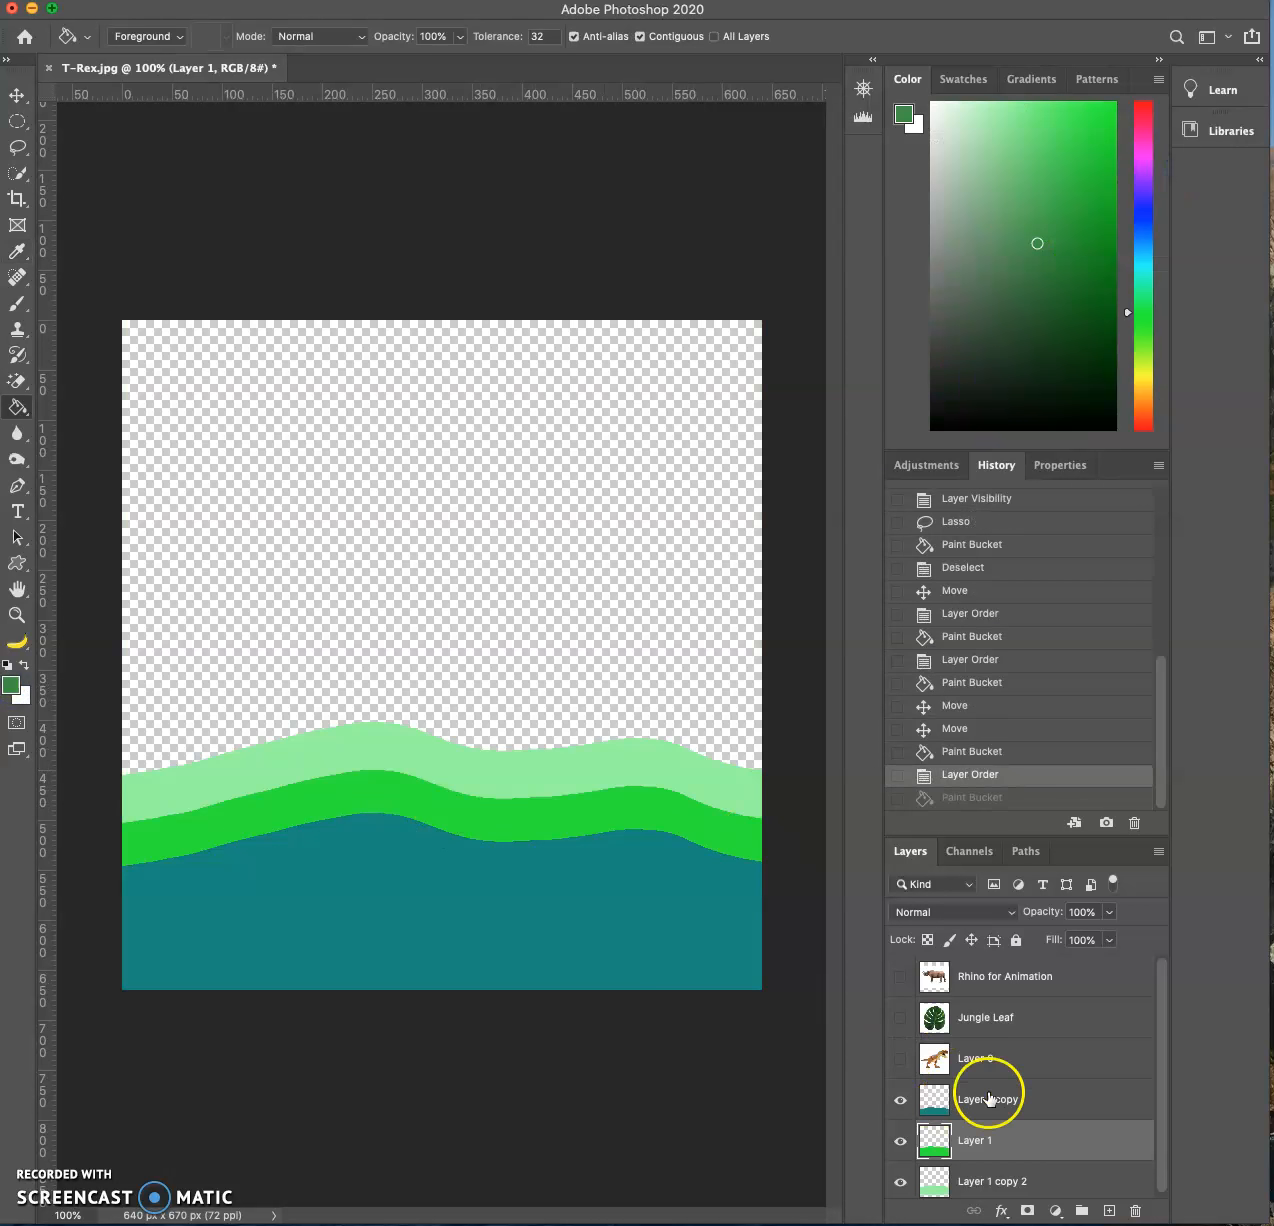
- Fill the rearmost hill on Layer 1 copy 2 with the dark green foreground color
left_click(1022, 1185)
left_click(686, 785)
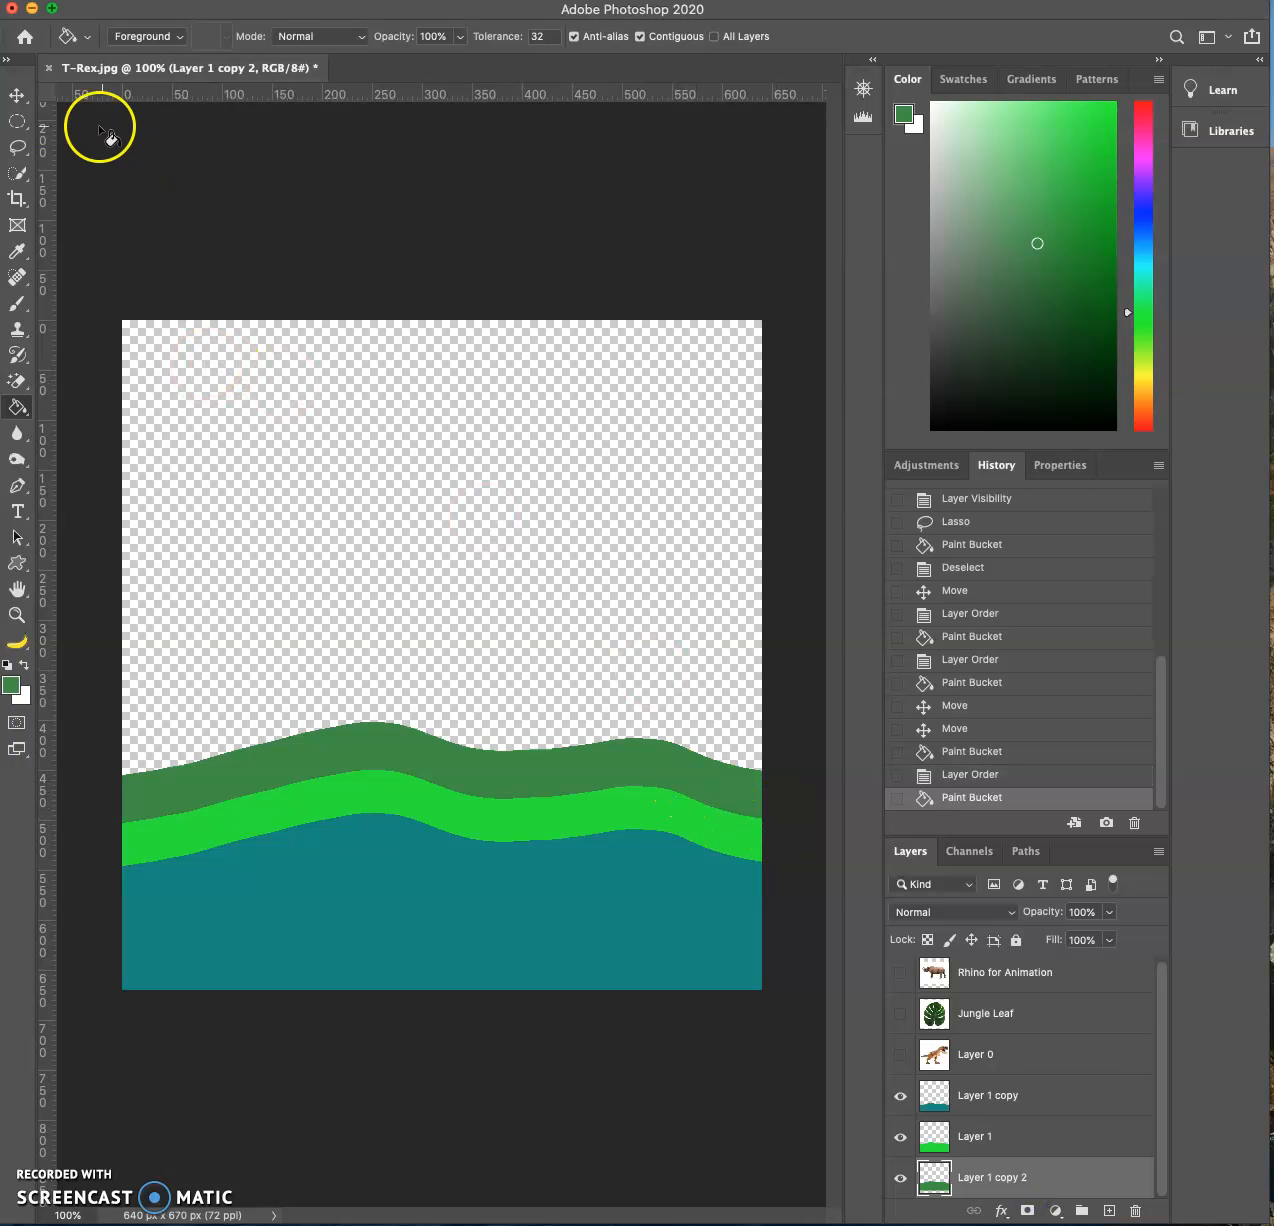
left_click(17, 95)
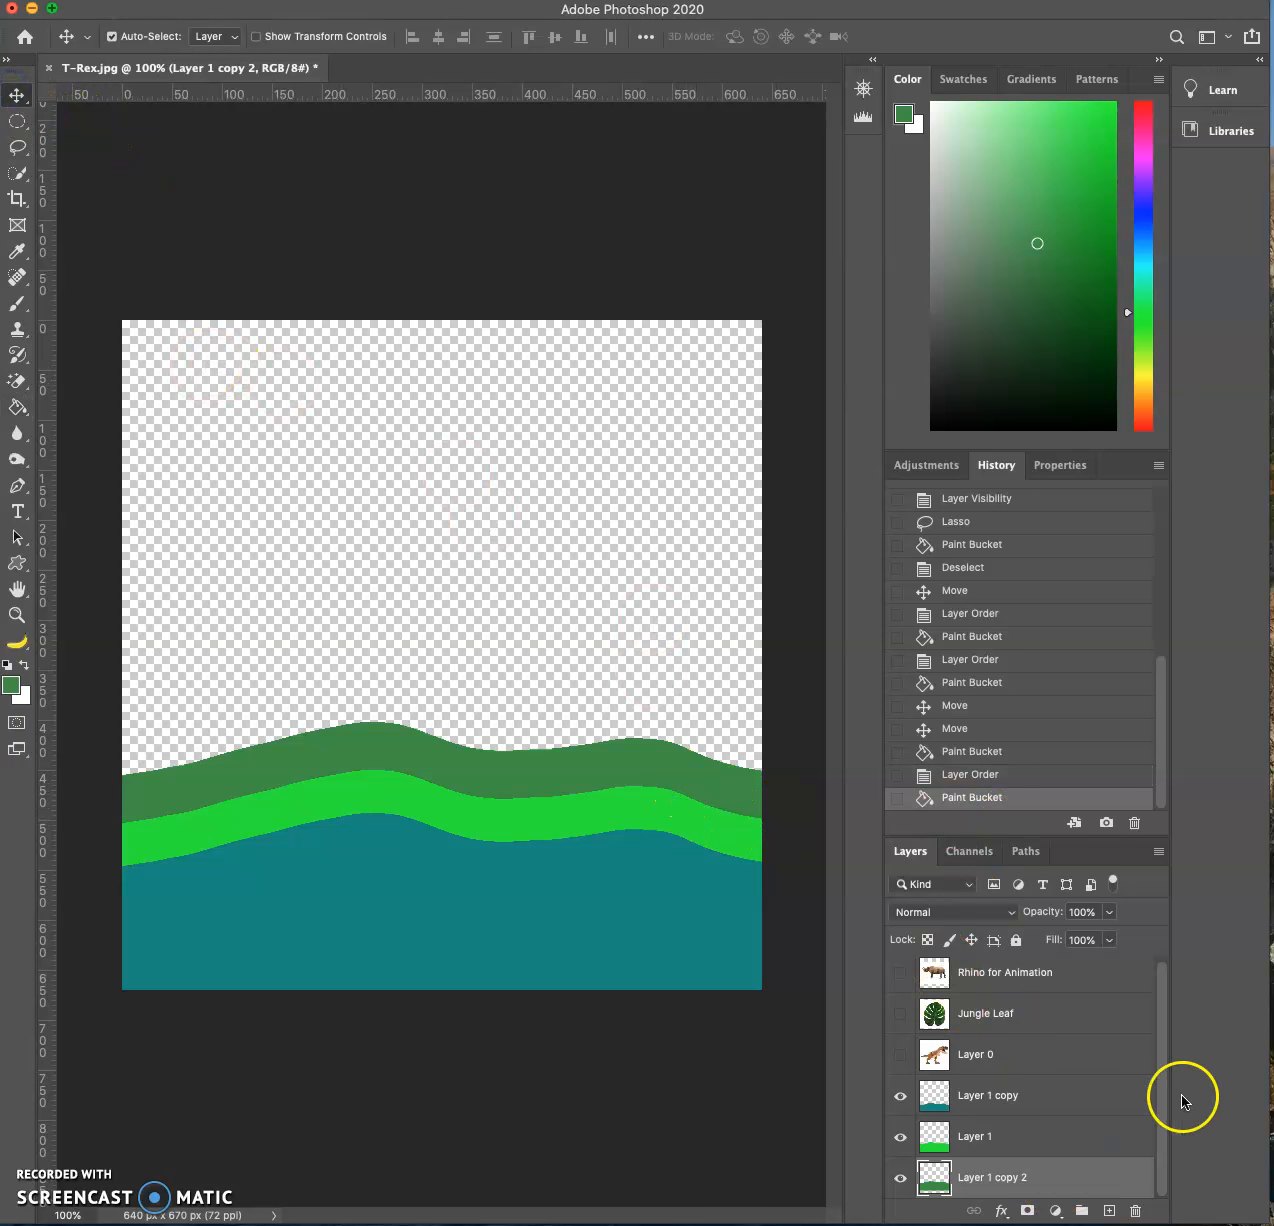
- Add a new empty layer and place it beneath all the hill layers
left_click(1109, 1210)
left_click_drag(1163, 1084, 1087, 1125)
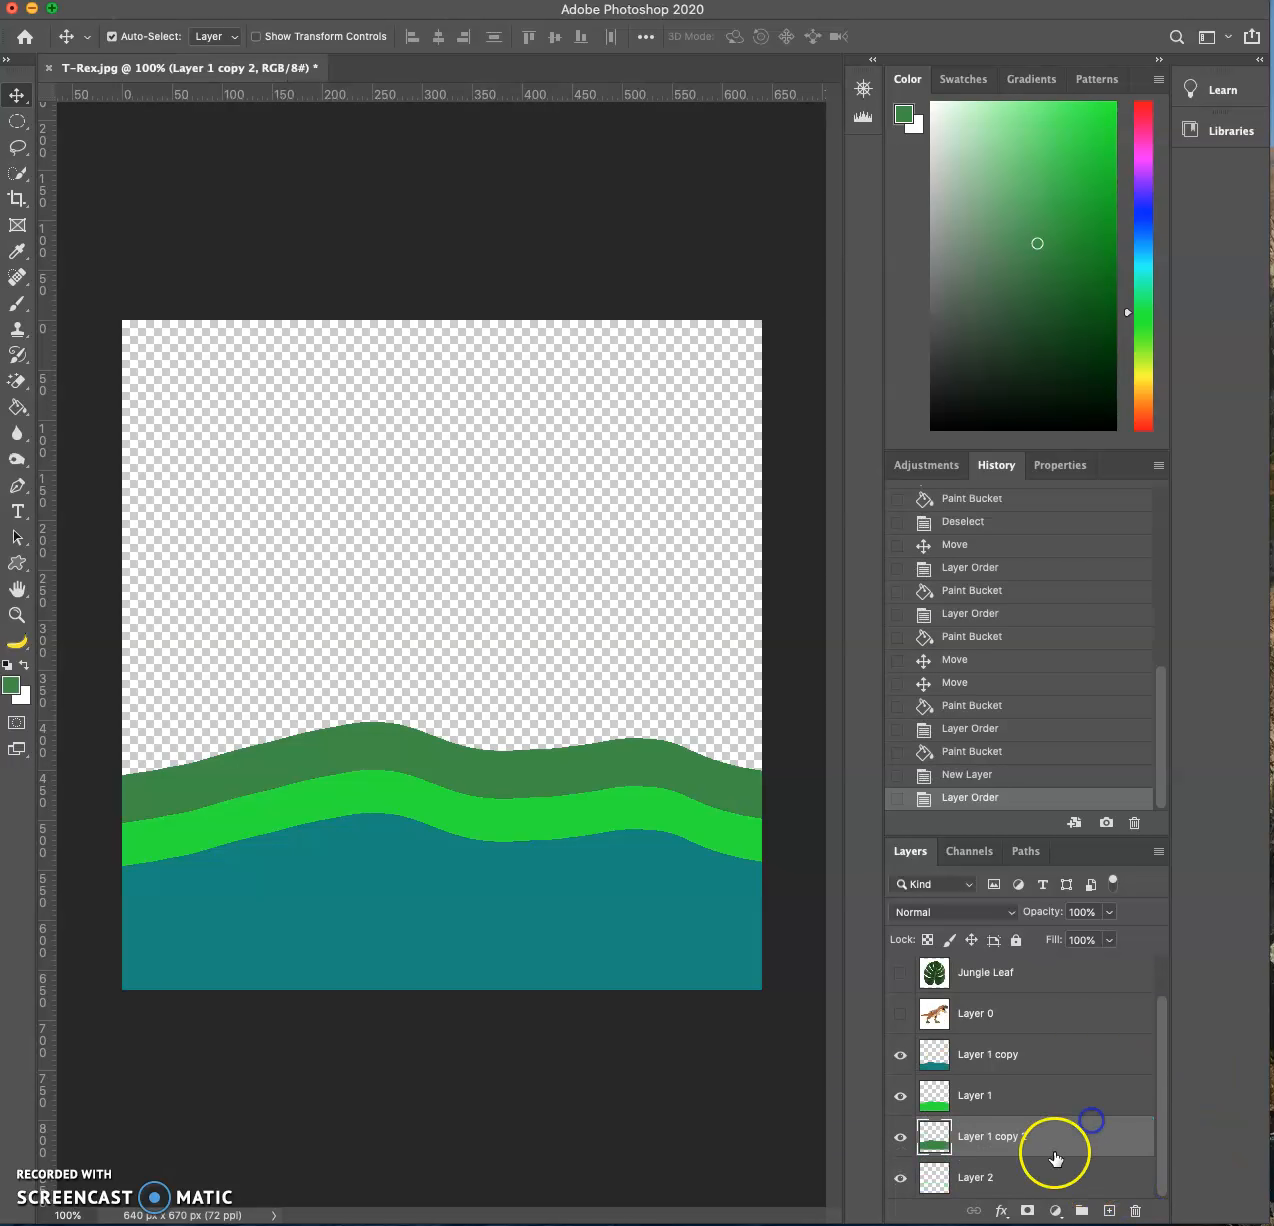
- Choose a soft light green foreground color and fill the empty sky area above the hills on Layer 1 copy 2
left_click(13, 683)
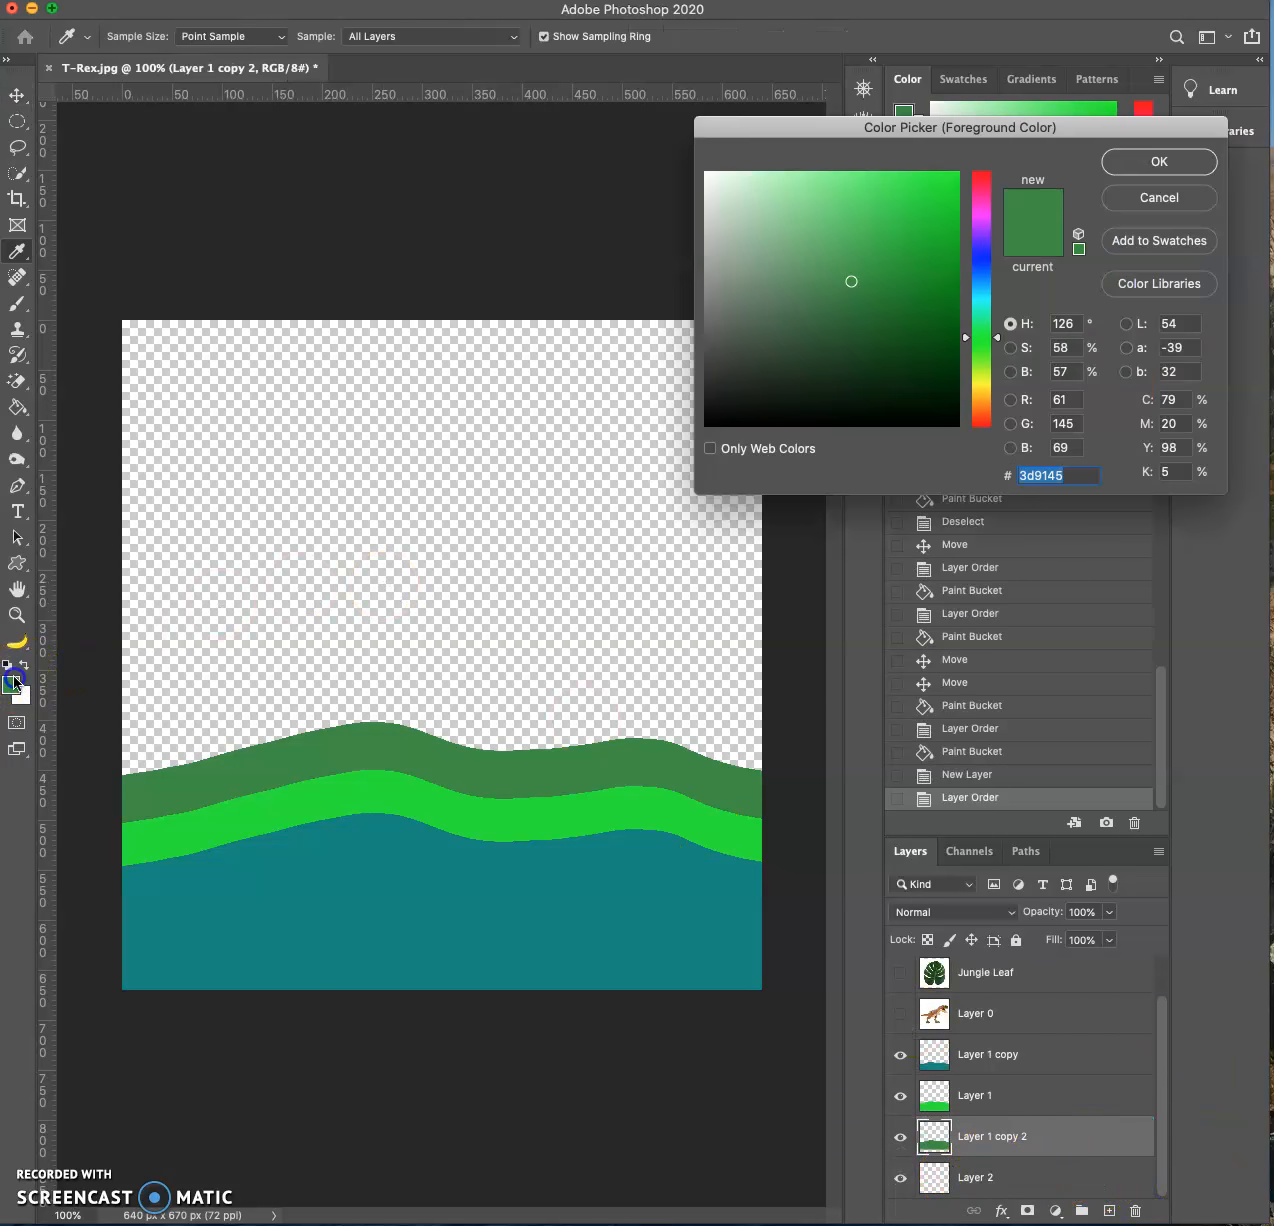
left_click(805, 188)
left_click(1128, 163)
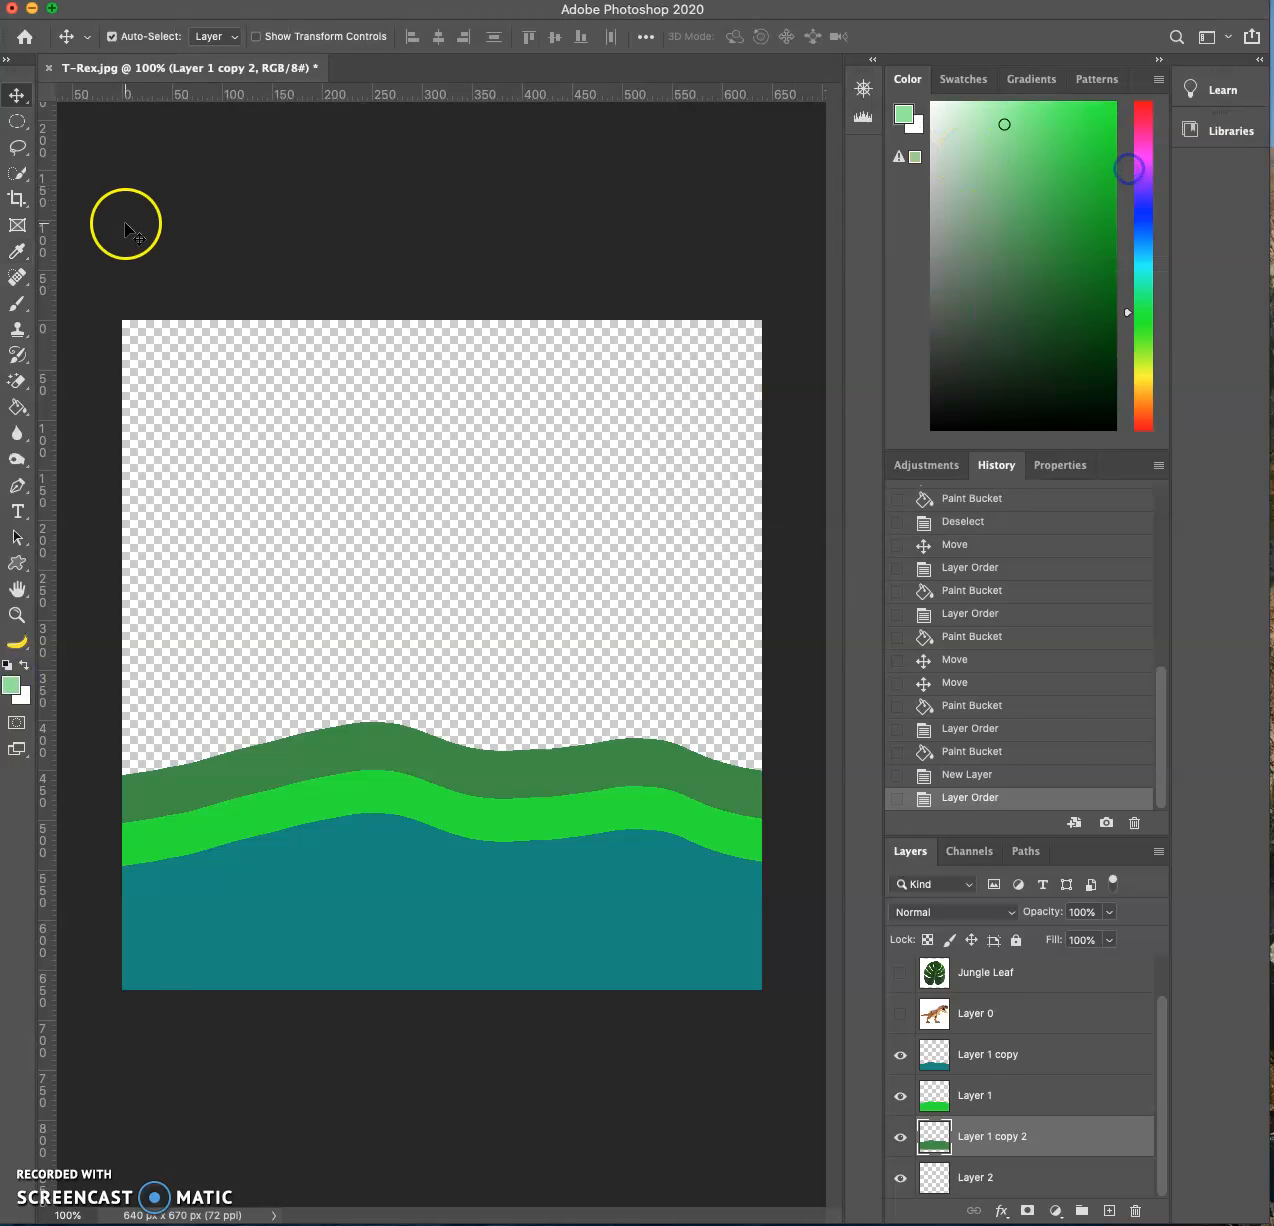
left_click(17, 407)
left_click(355, 425)
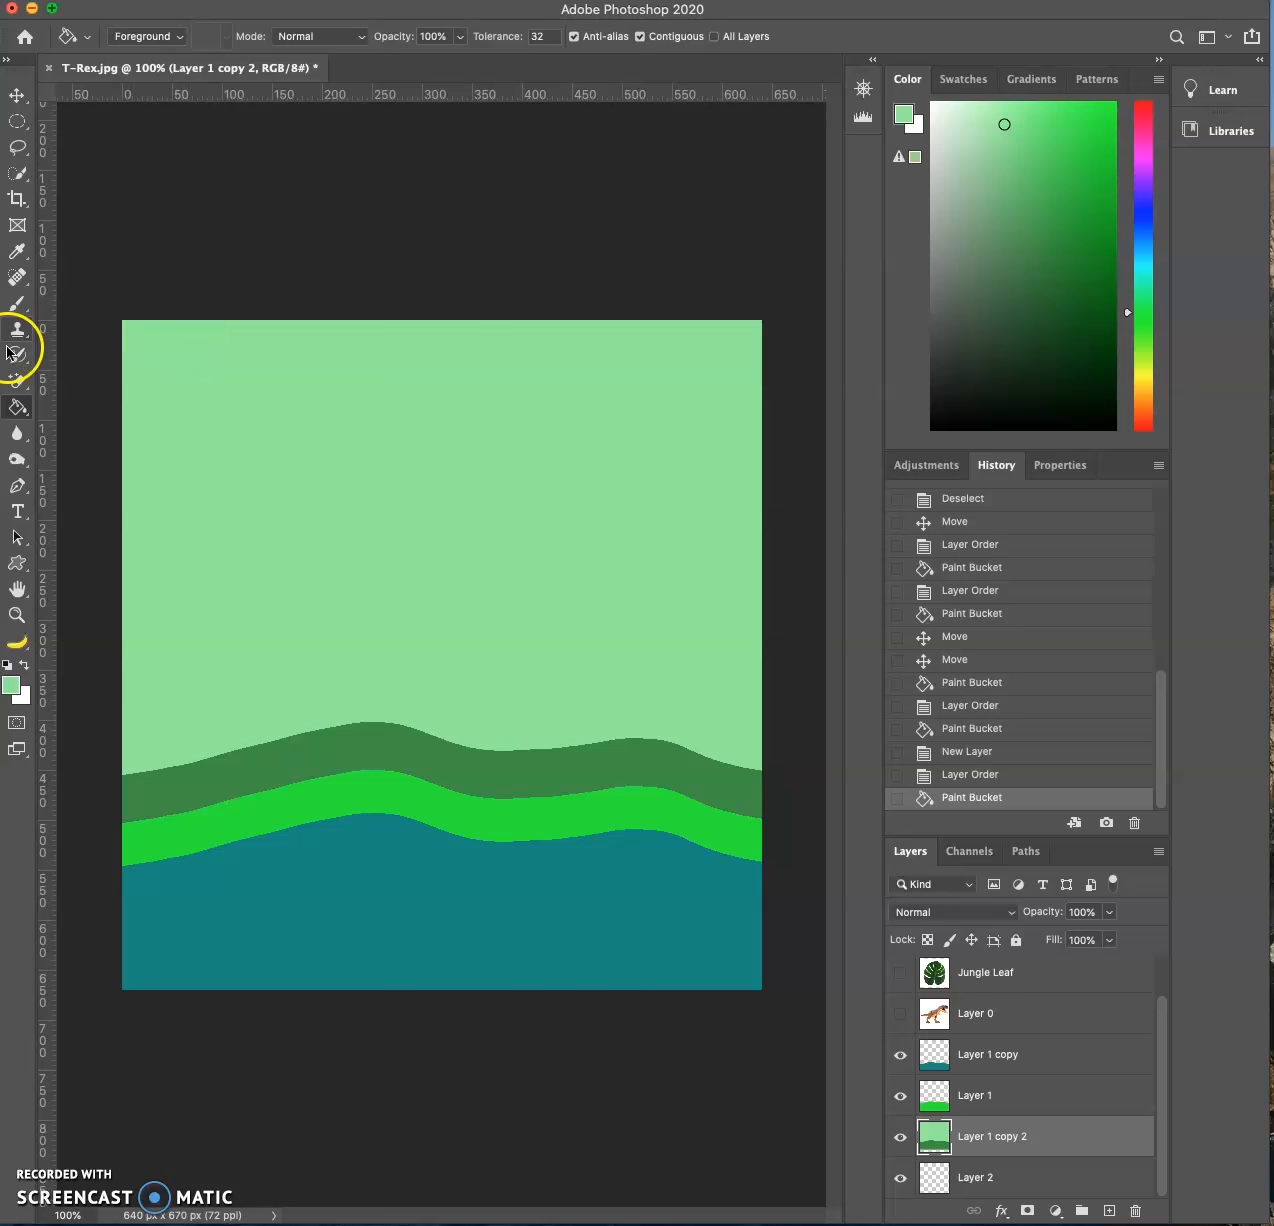
- Crop away the upper part of the sky so the canvas measures 640 x 510 px
left_click(17, 198)
mouse_move(430, 317)
left_mouse_down()
mouse_move(430, 446)
mouse_move(464, 398)
left_mouse_up()
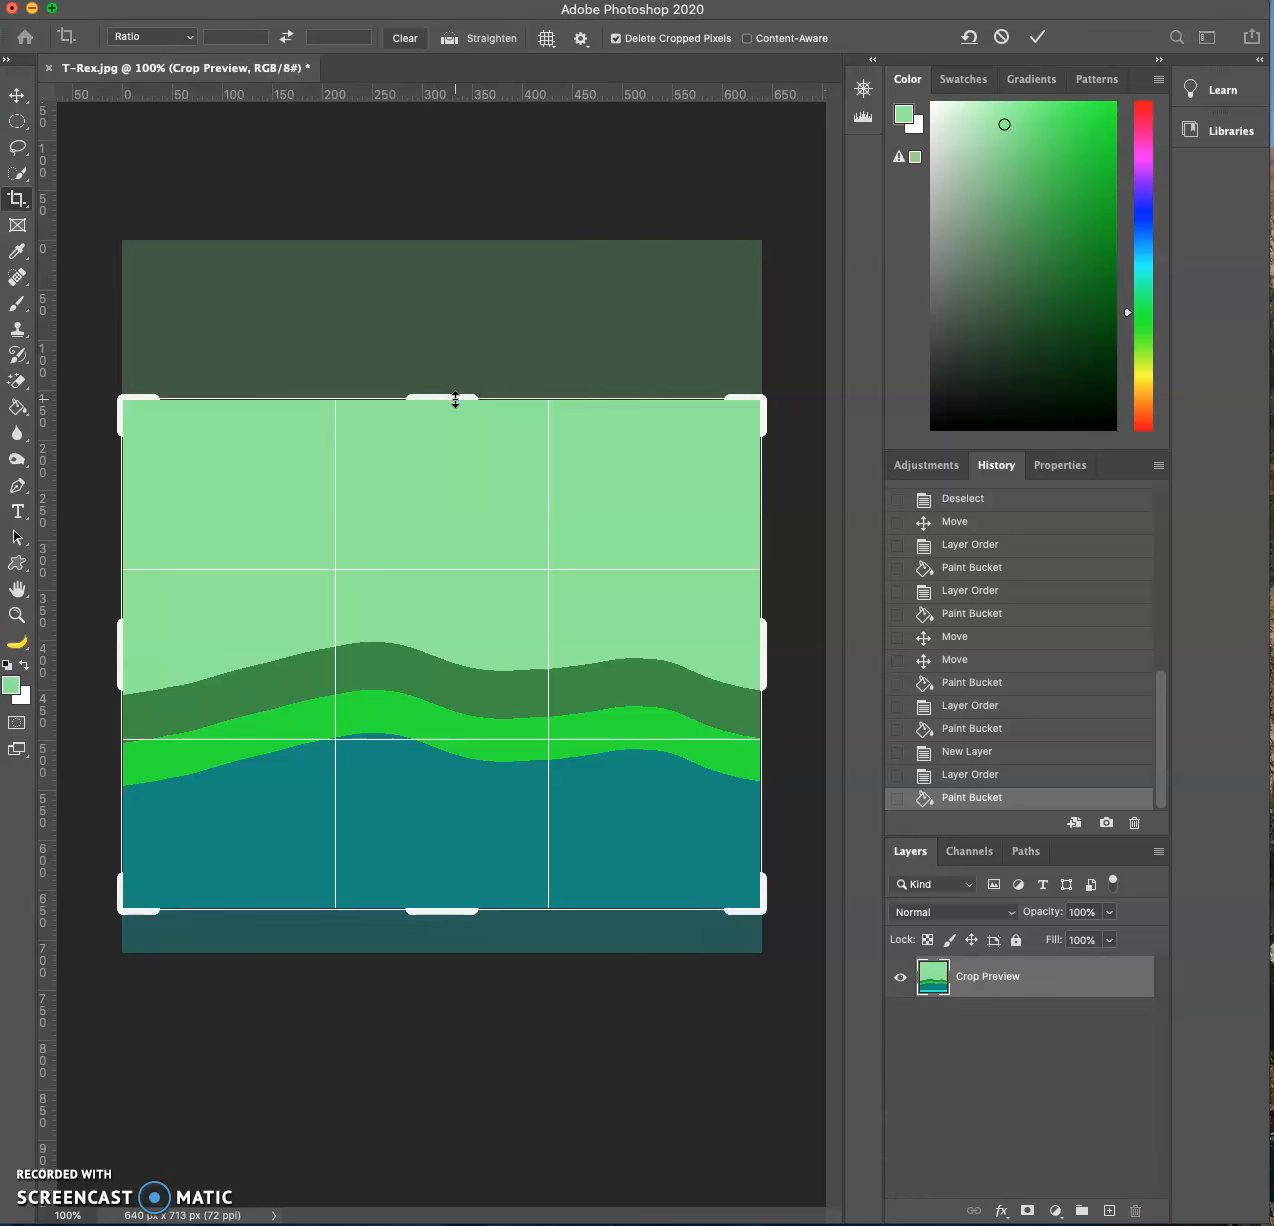
double_click(378, 471)
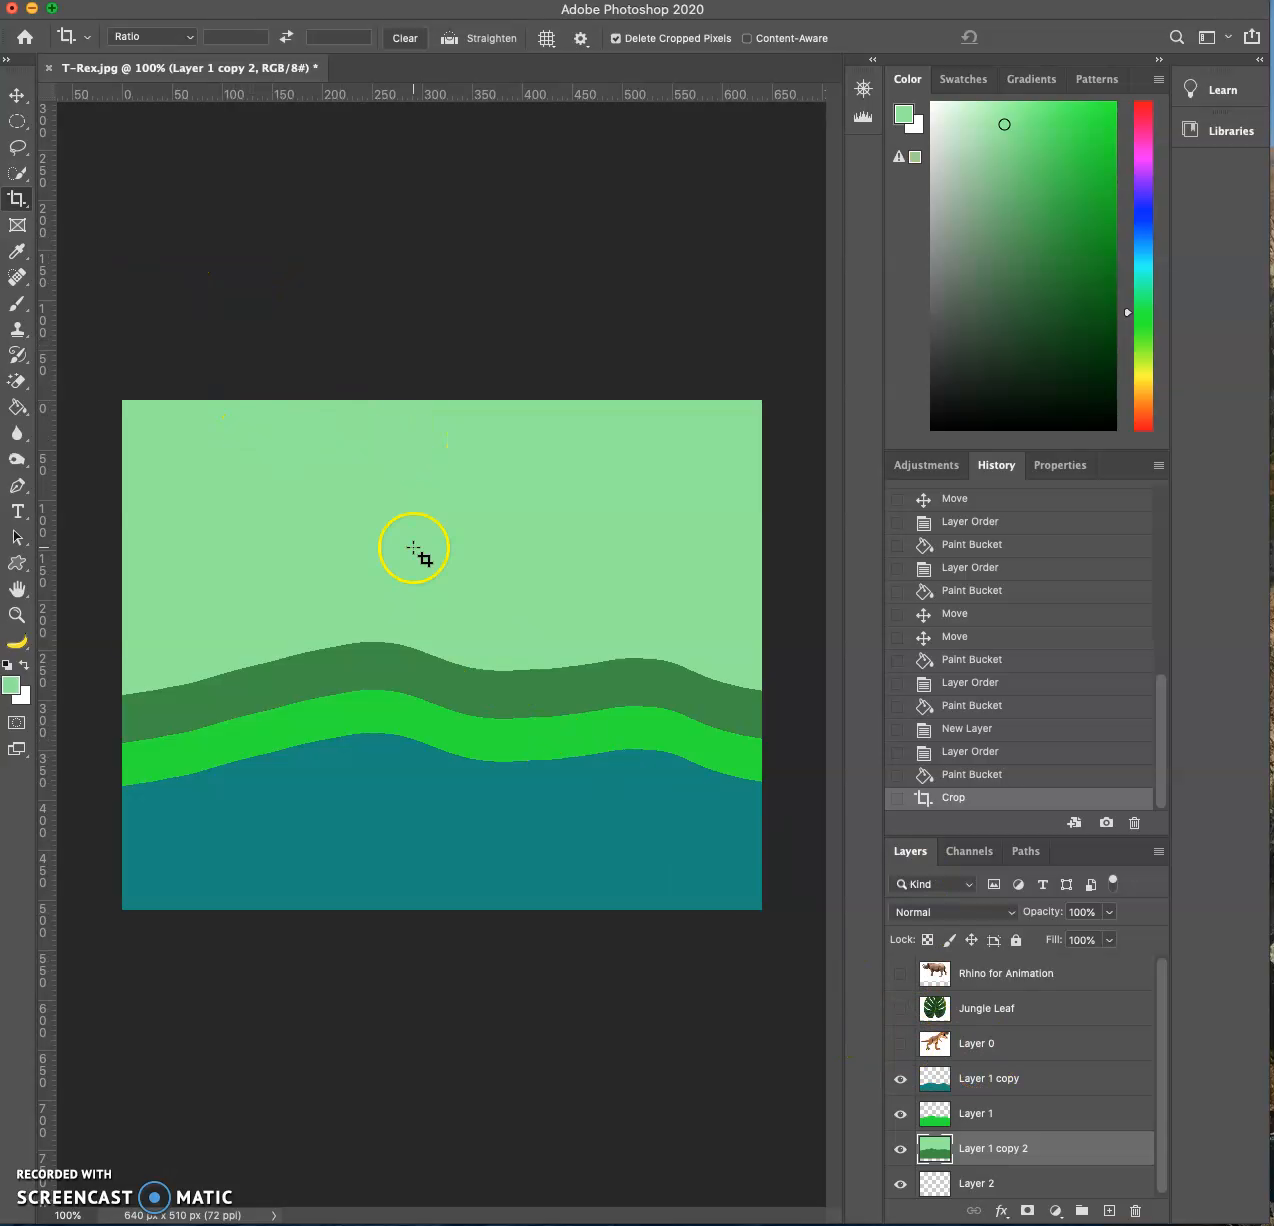
- Check the cropped picture's pixel dimensions and resolution in the Image Size settings
left_click(238, 0)
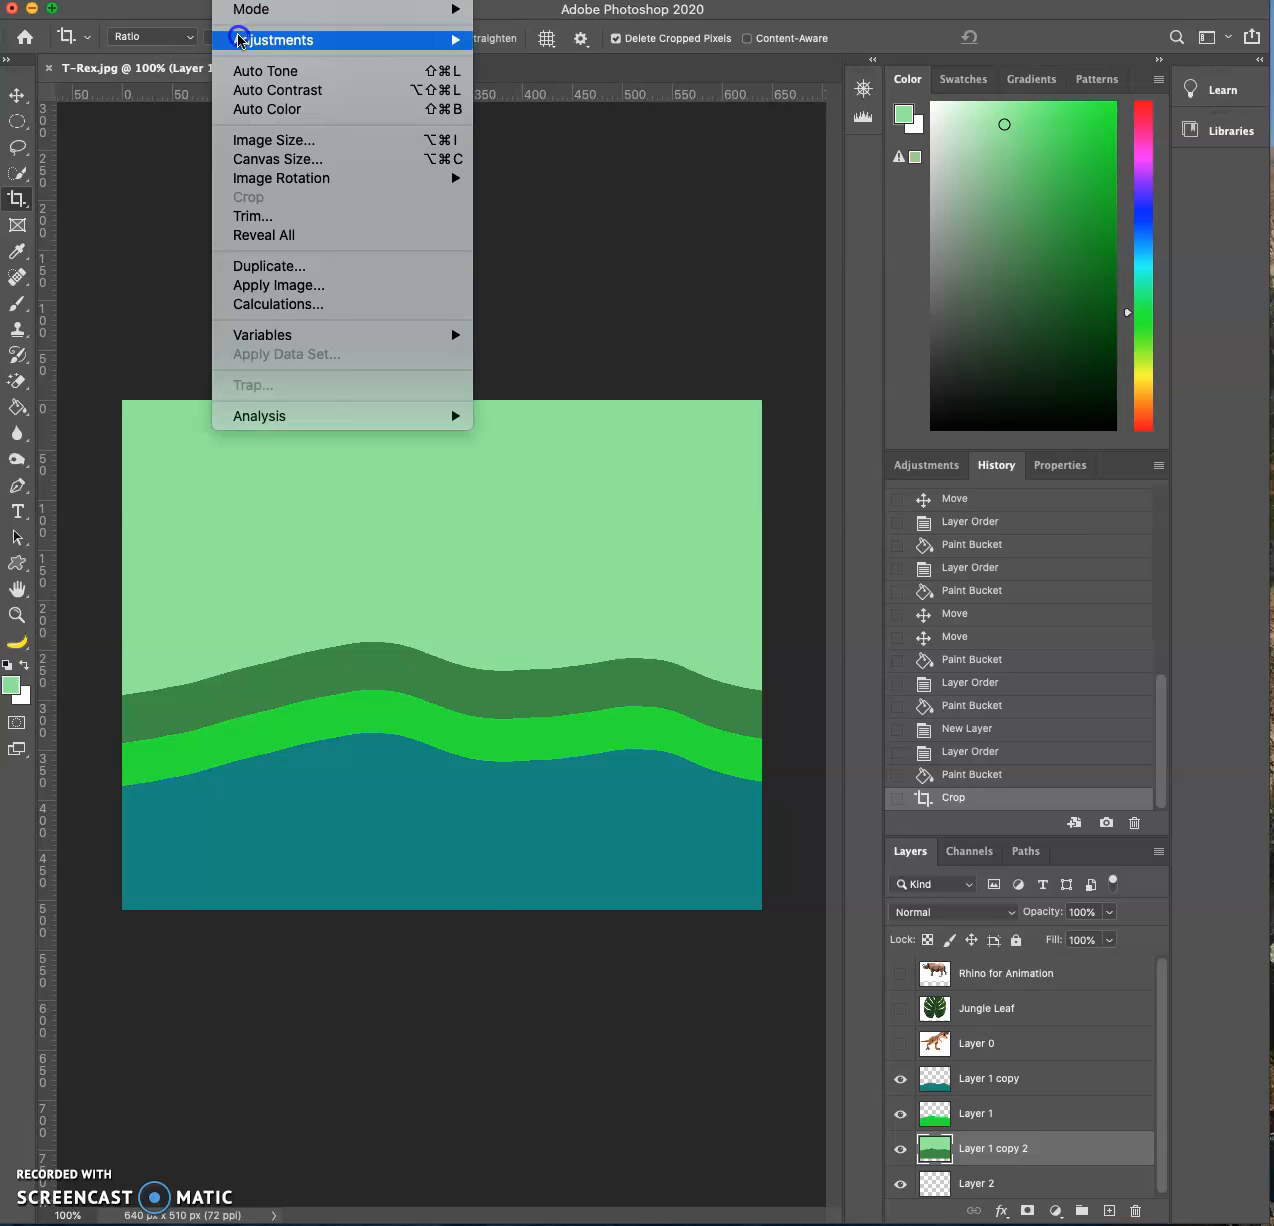
mouse_move(191, 0)
mouse_move(238, 0)
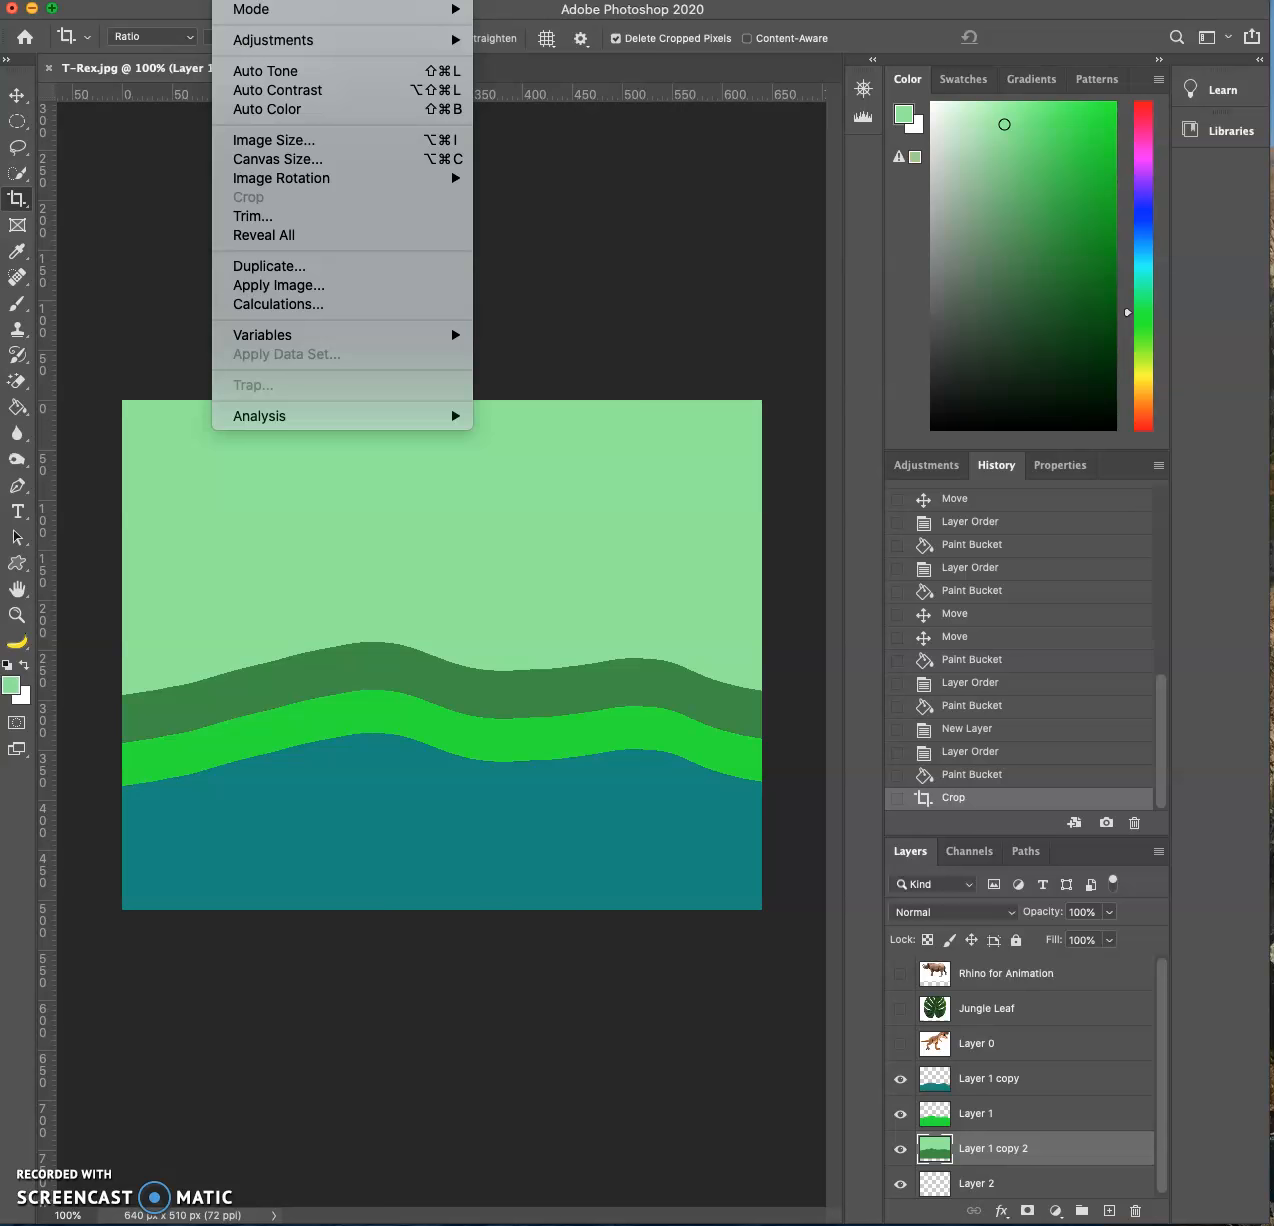
left_click(268, 140)
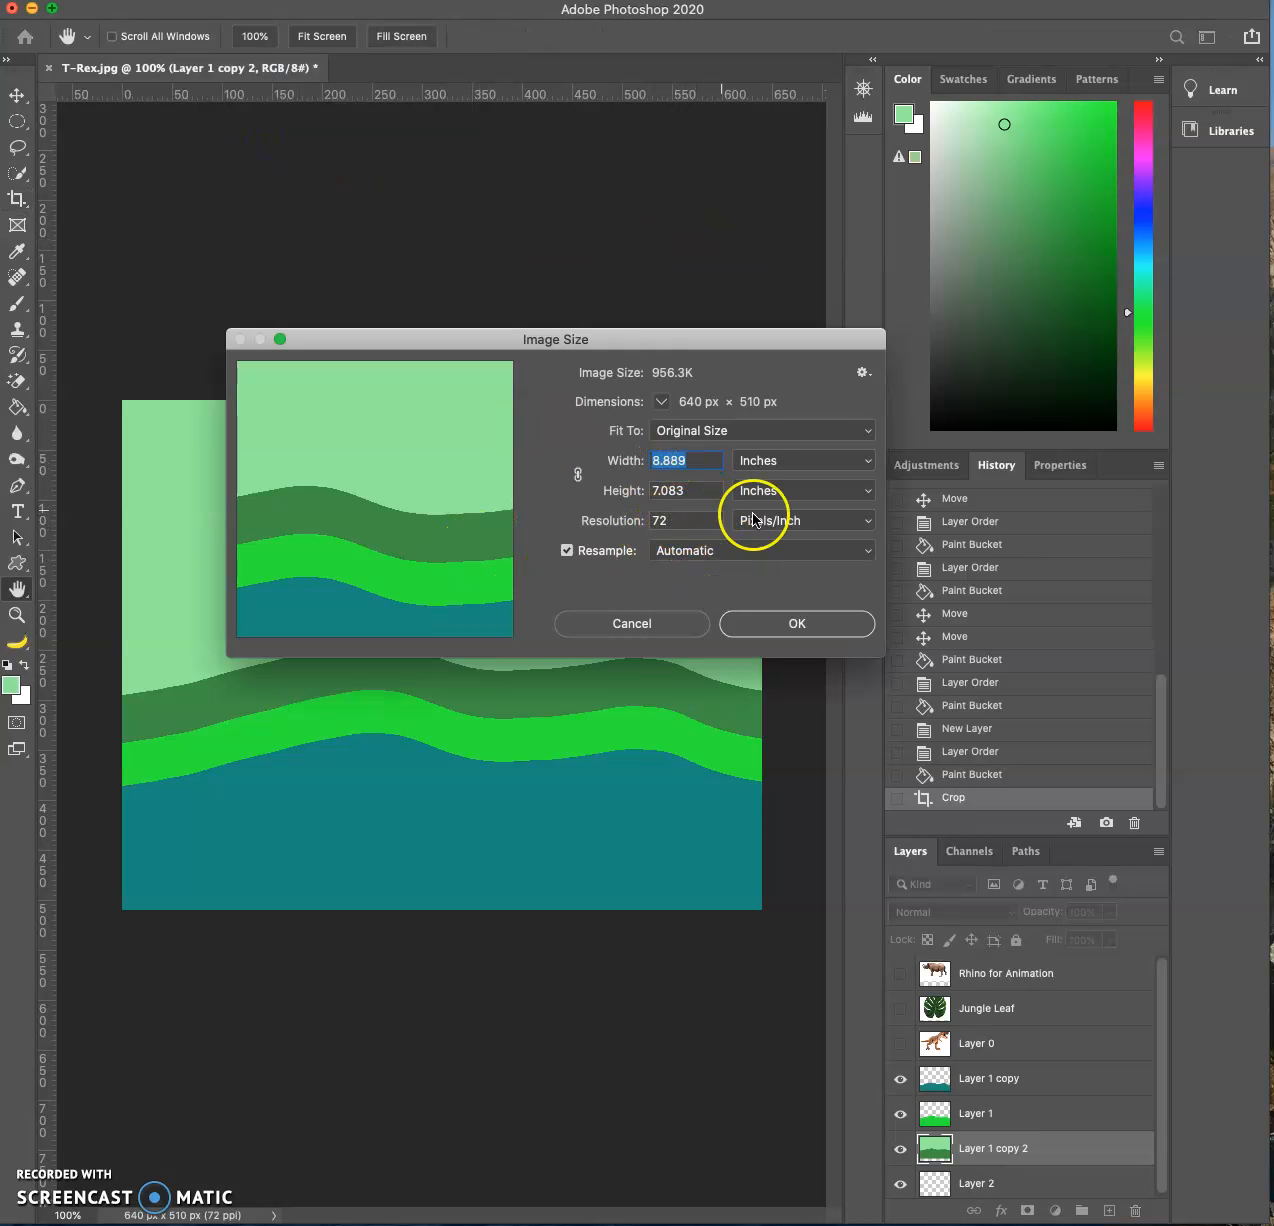
left_click(805, 627)
key("c")
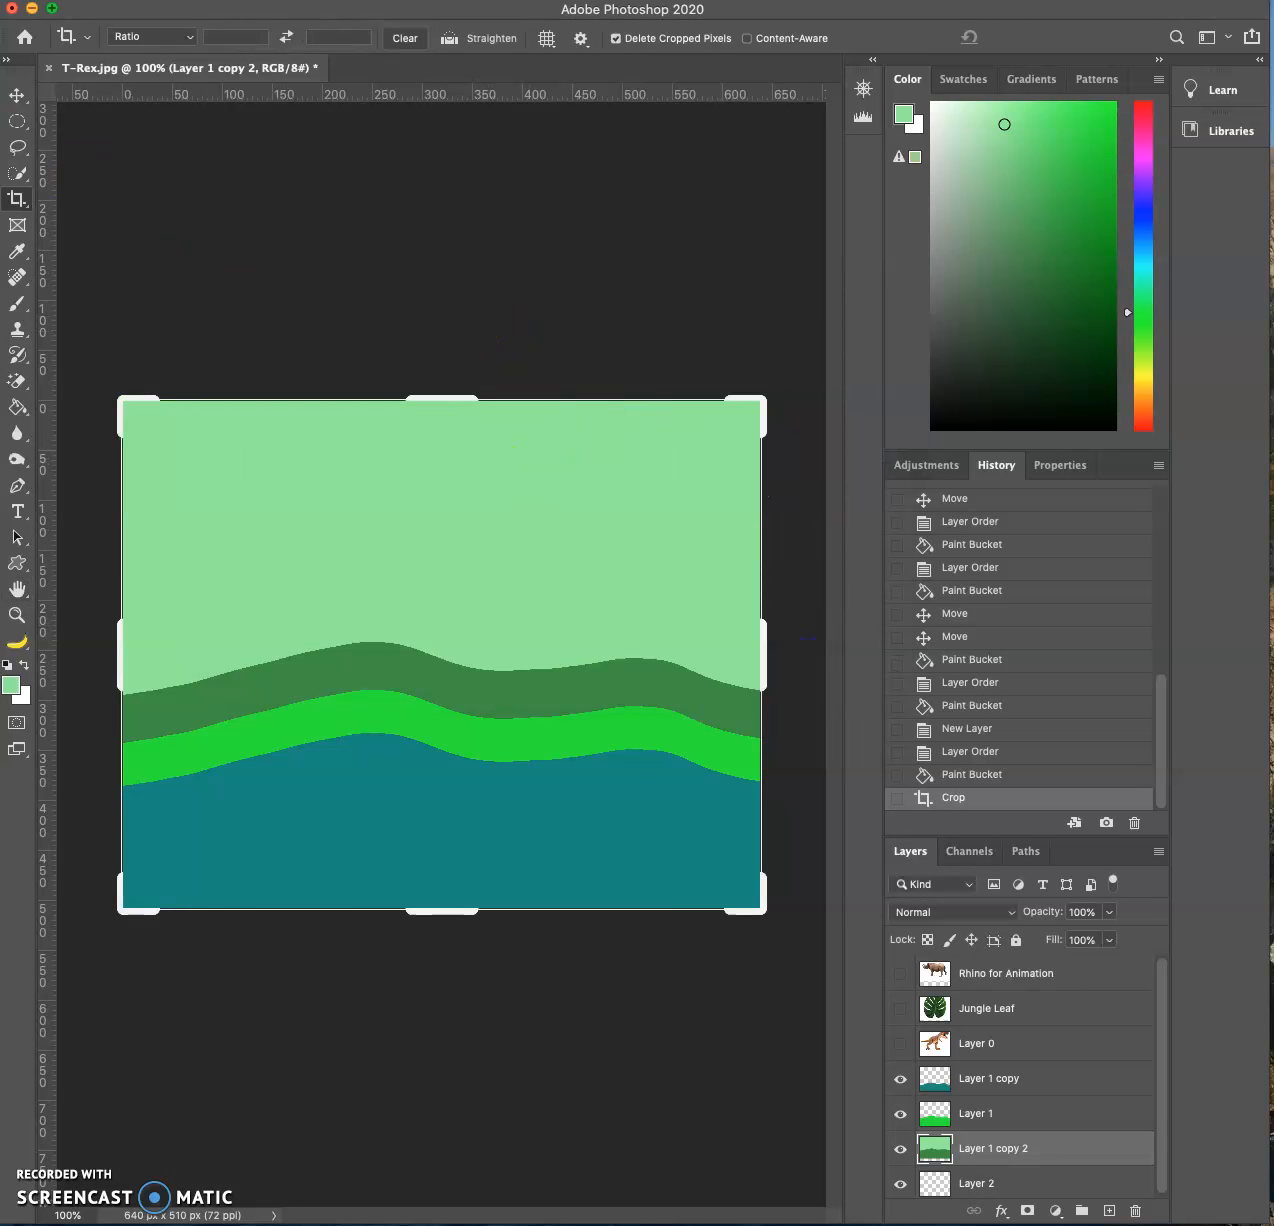
left_click(17, 95)
left_click(236, 237)
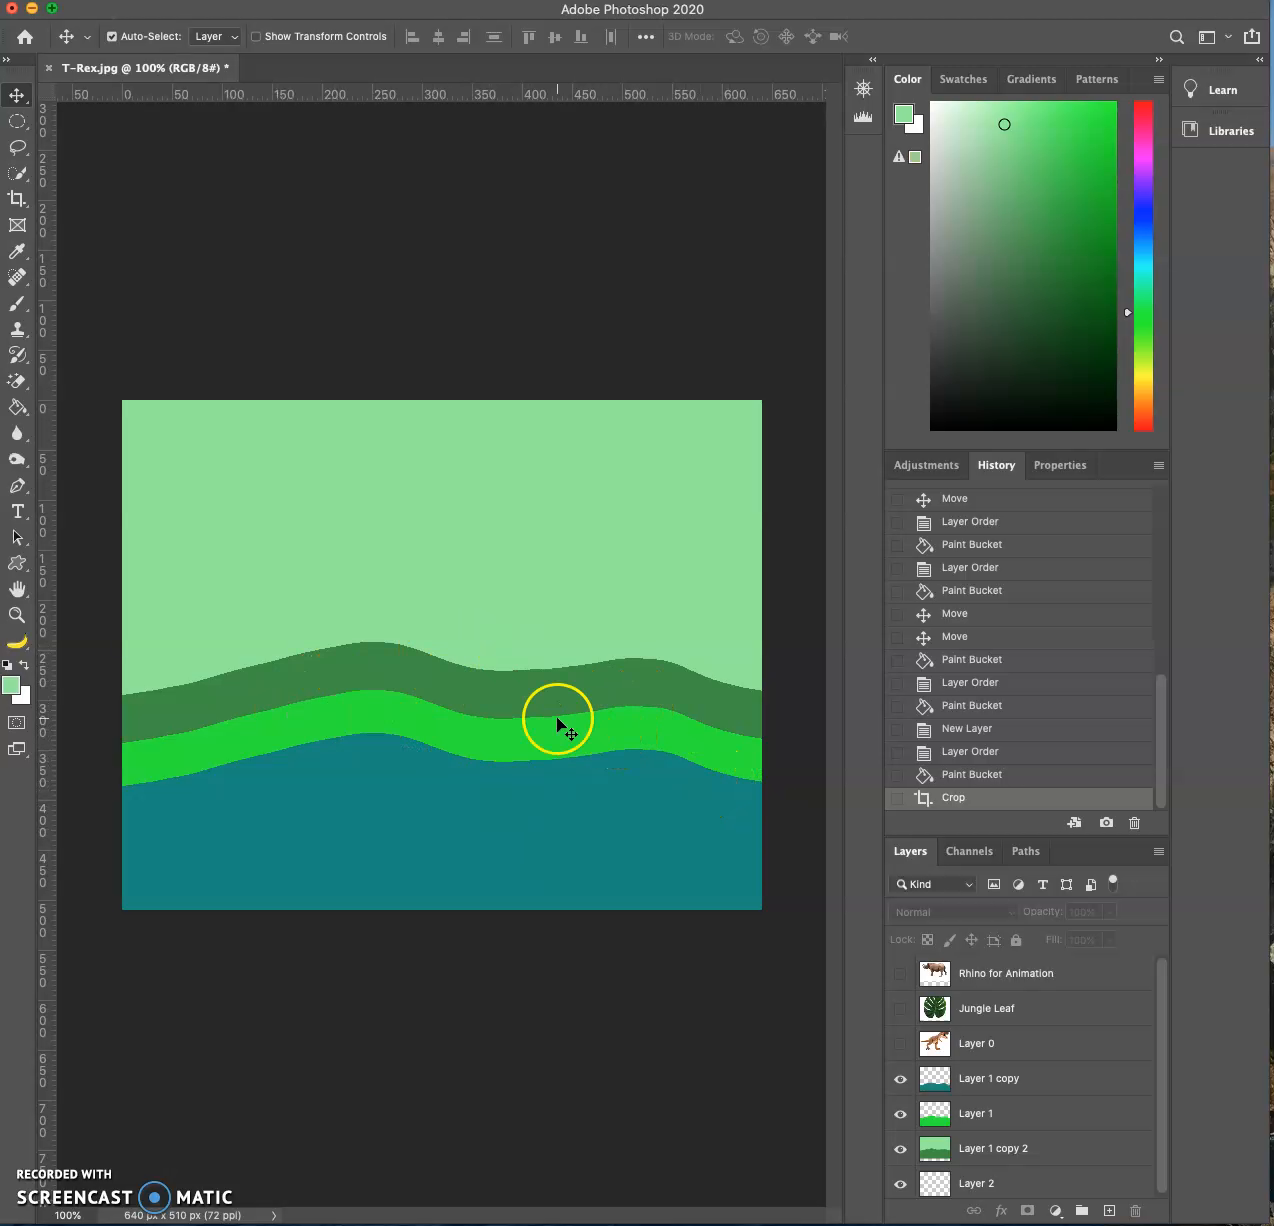
- Delete the existing Jungle Leaf layer and place the jungle leaf image into the document again above Layer 0
left_click(899, 1010)
mouse_move(682, 674)
left_mouse_down()
mouse_move(687, 705)
mouse_move(684, 691)
left_mouse_up()
key("Delete")
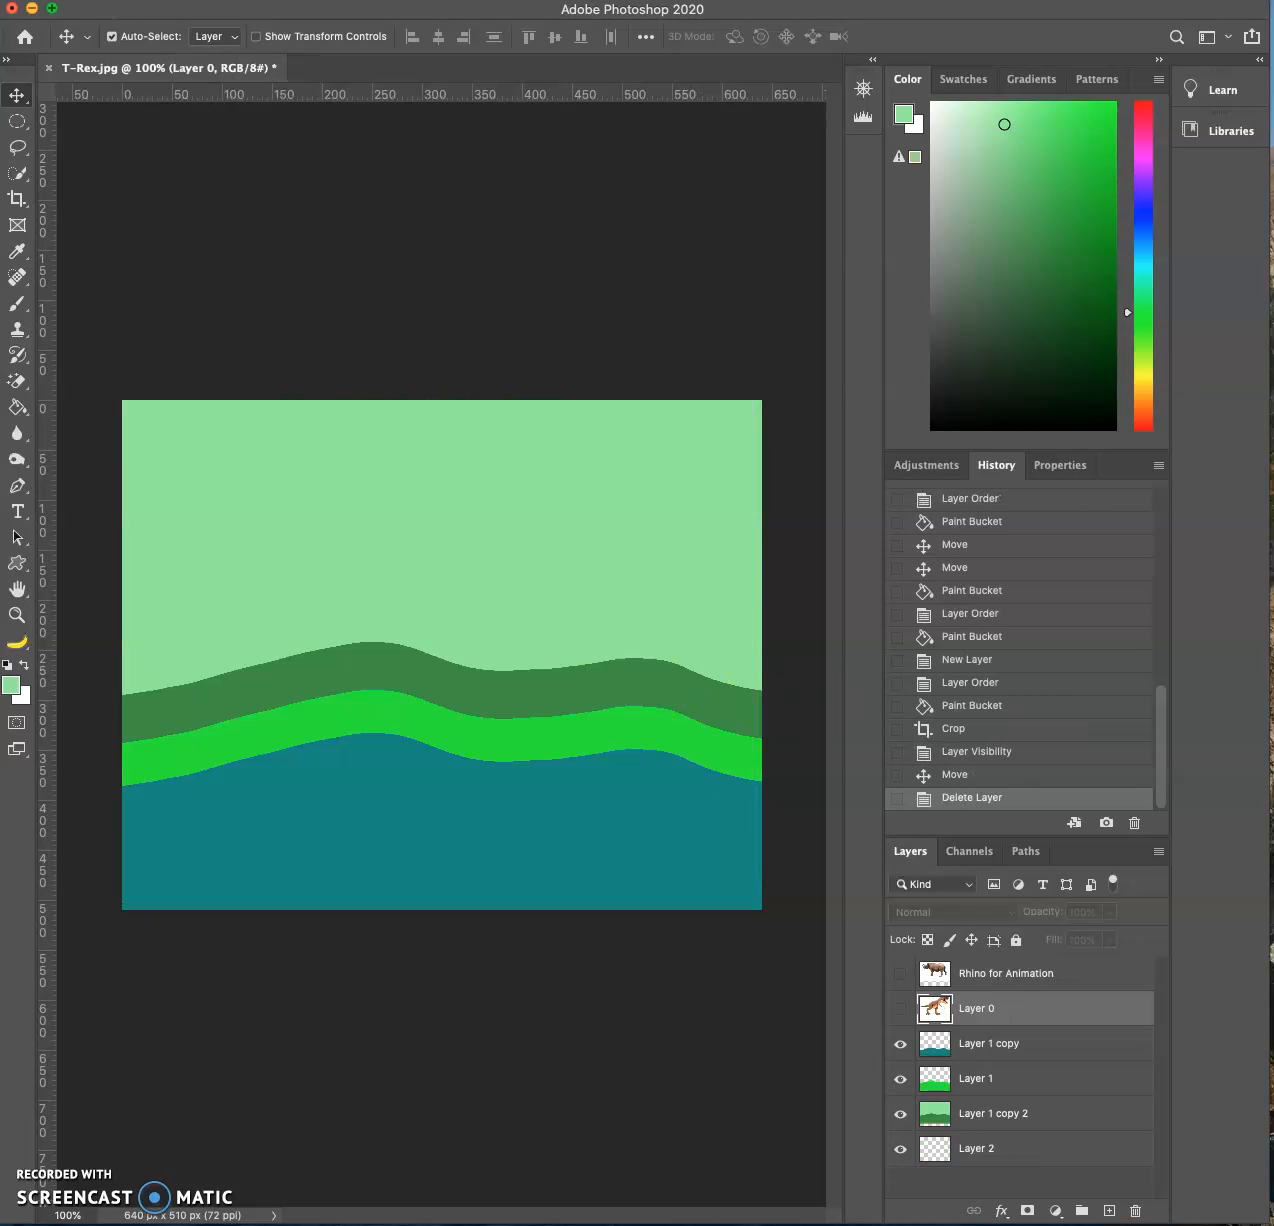
left_click_drag(1268, 470, 591, 648)
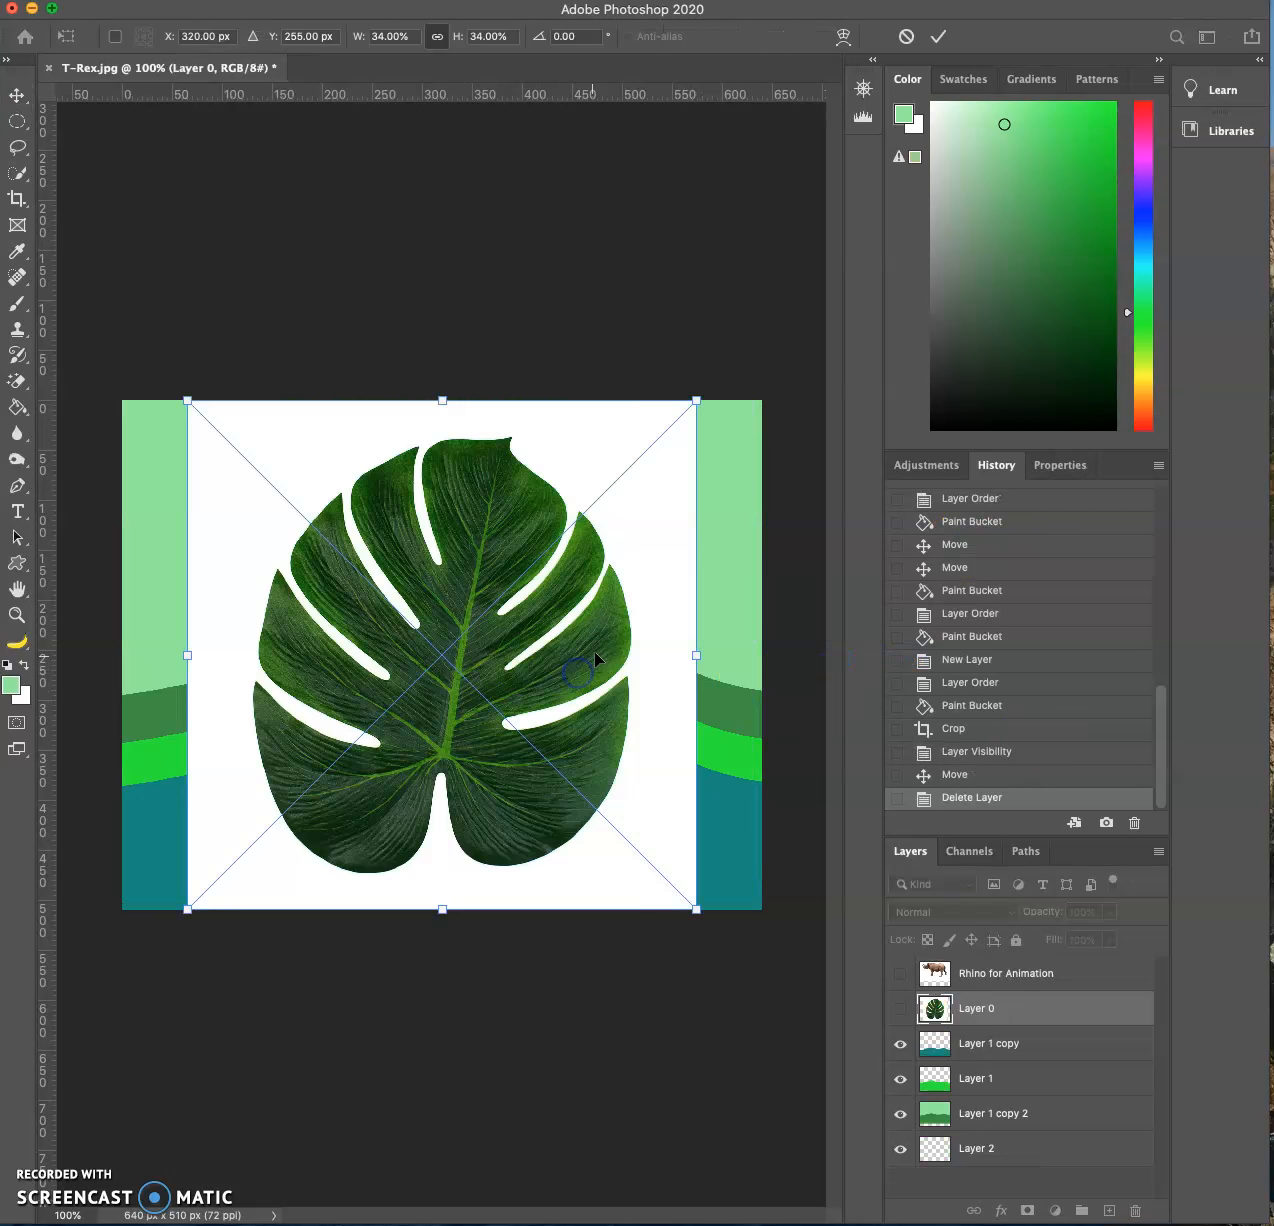
key("Return")
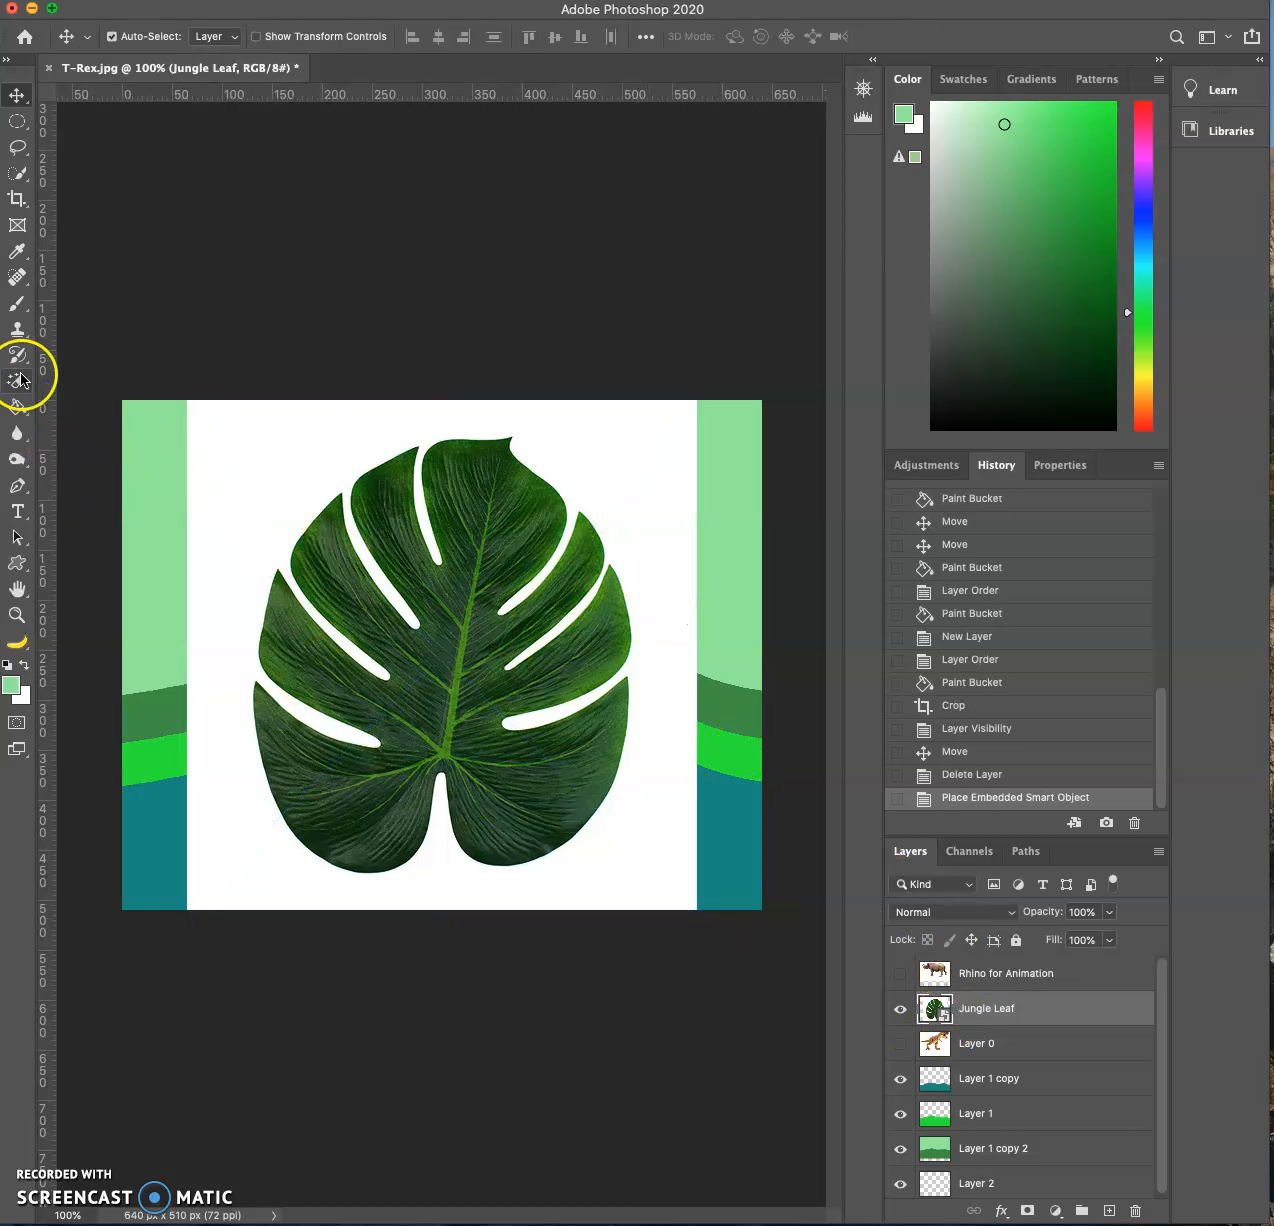
- Rasterize the placed Jungle Leaf layer and erase the white background around the leaf with the Magic Eraser
left_click(307, 417)
key("Return")
left_click(611, 506)
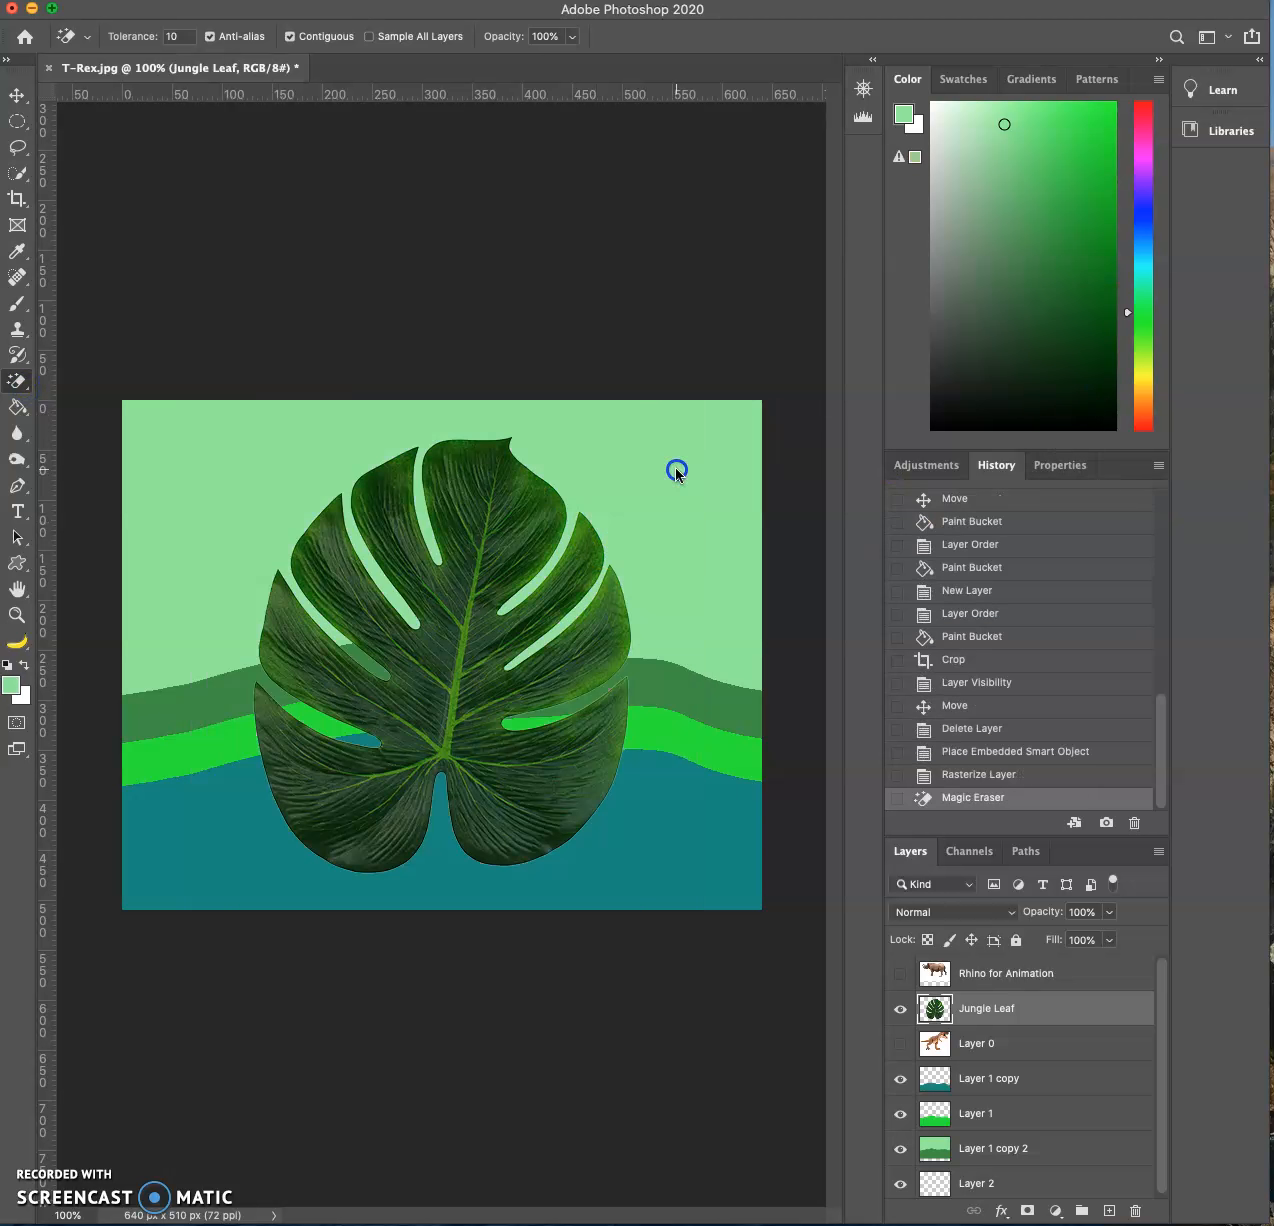
- Scale the jungle leaf down to about half its size and rotate it so that its tip points down and to the left
left_click(24, 101)
key("super+t")
left_click_drag(632, 438, 447, 569)
left_click_drag(555, 569, 192, 817)
key("Return")
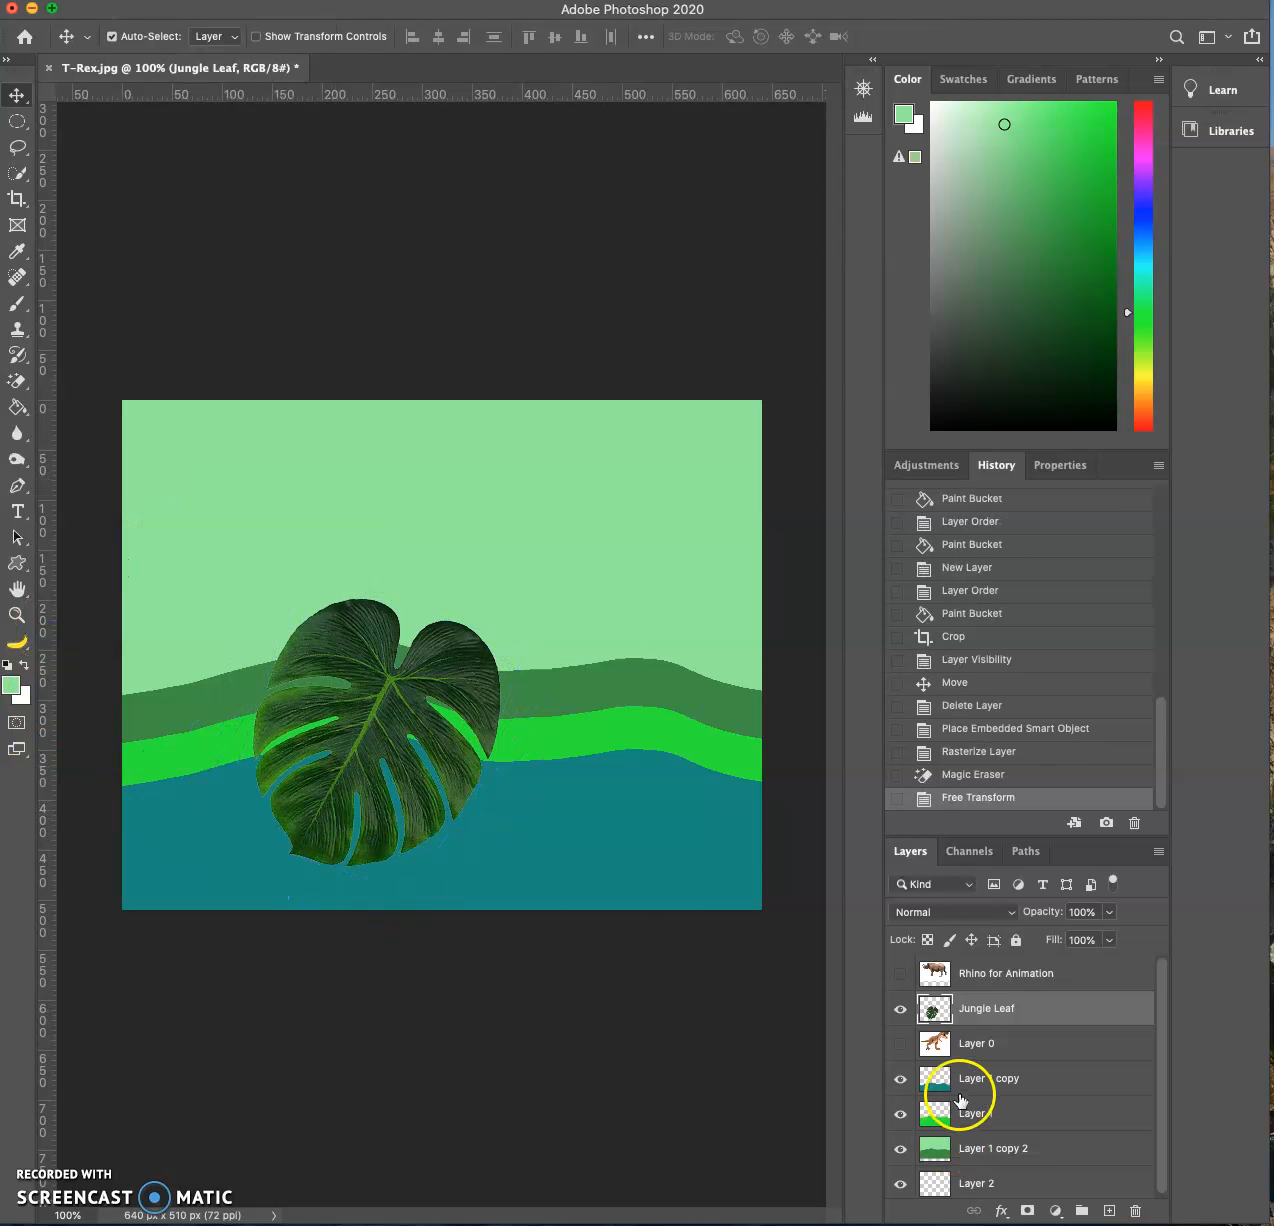
- Load the Jungle Leaf layer's outline as a selection and add a Solid Color fill layer in dark green #106918
left_click_drag(959, 1093, 942, 1012)
left_click(942, 1008, "super")
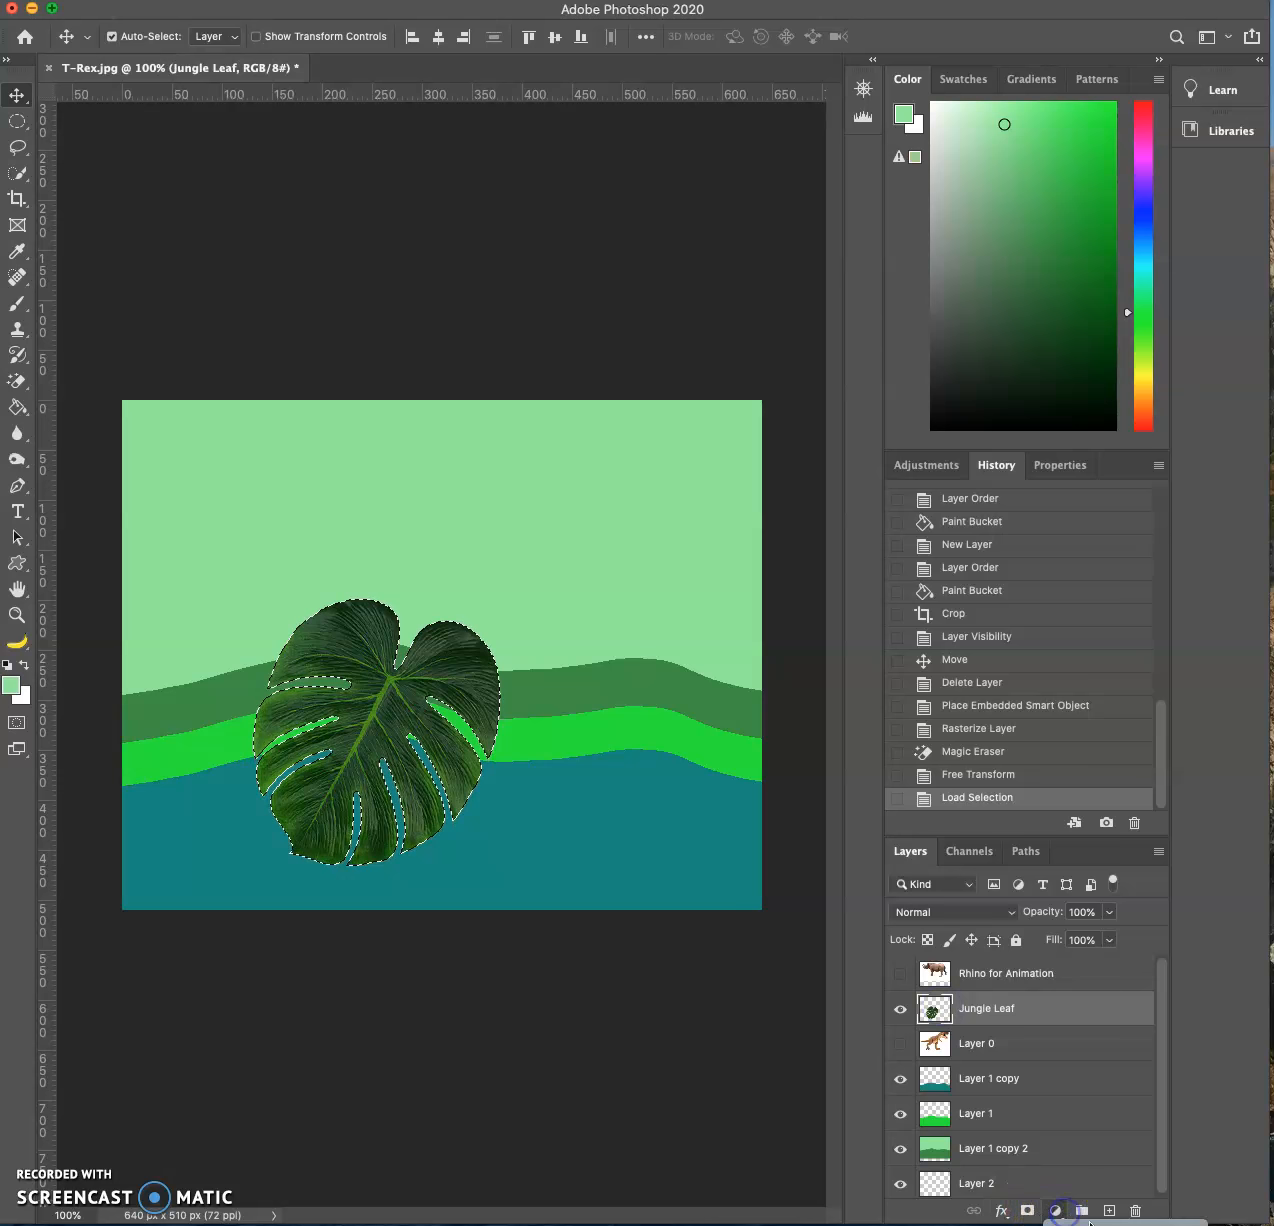
left_click(1055, 1211)
left_click(897, 870)
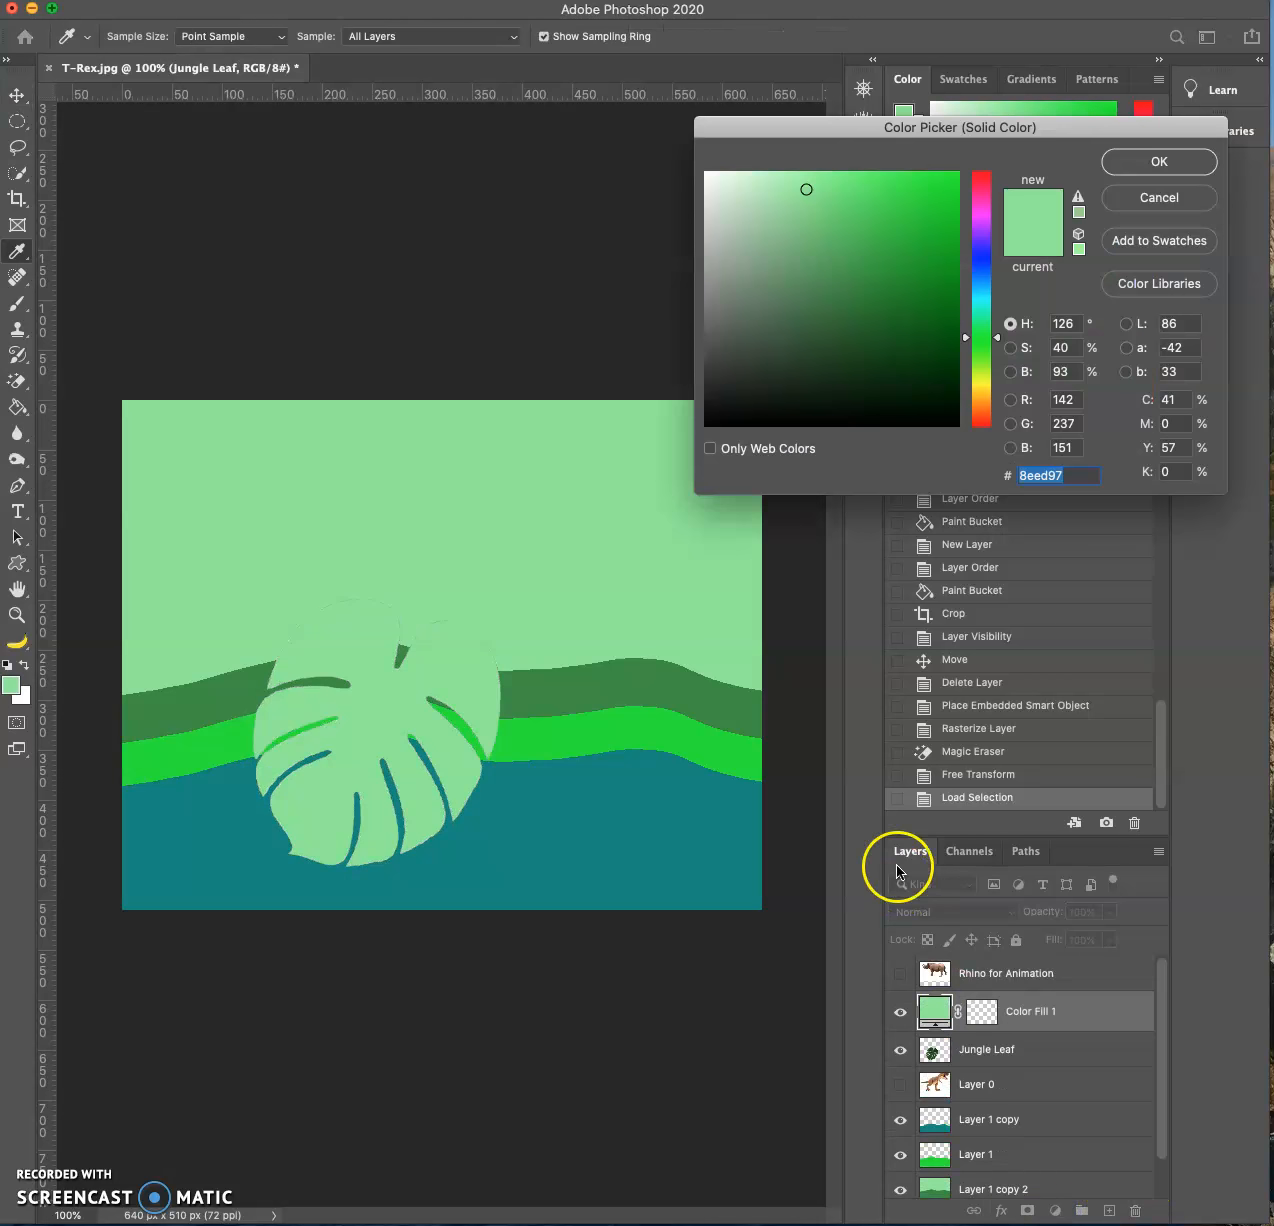
left_click(928, 236)
left_click(911, 336)
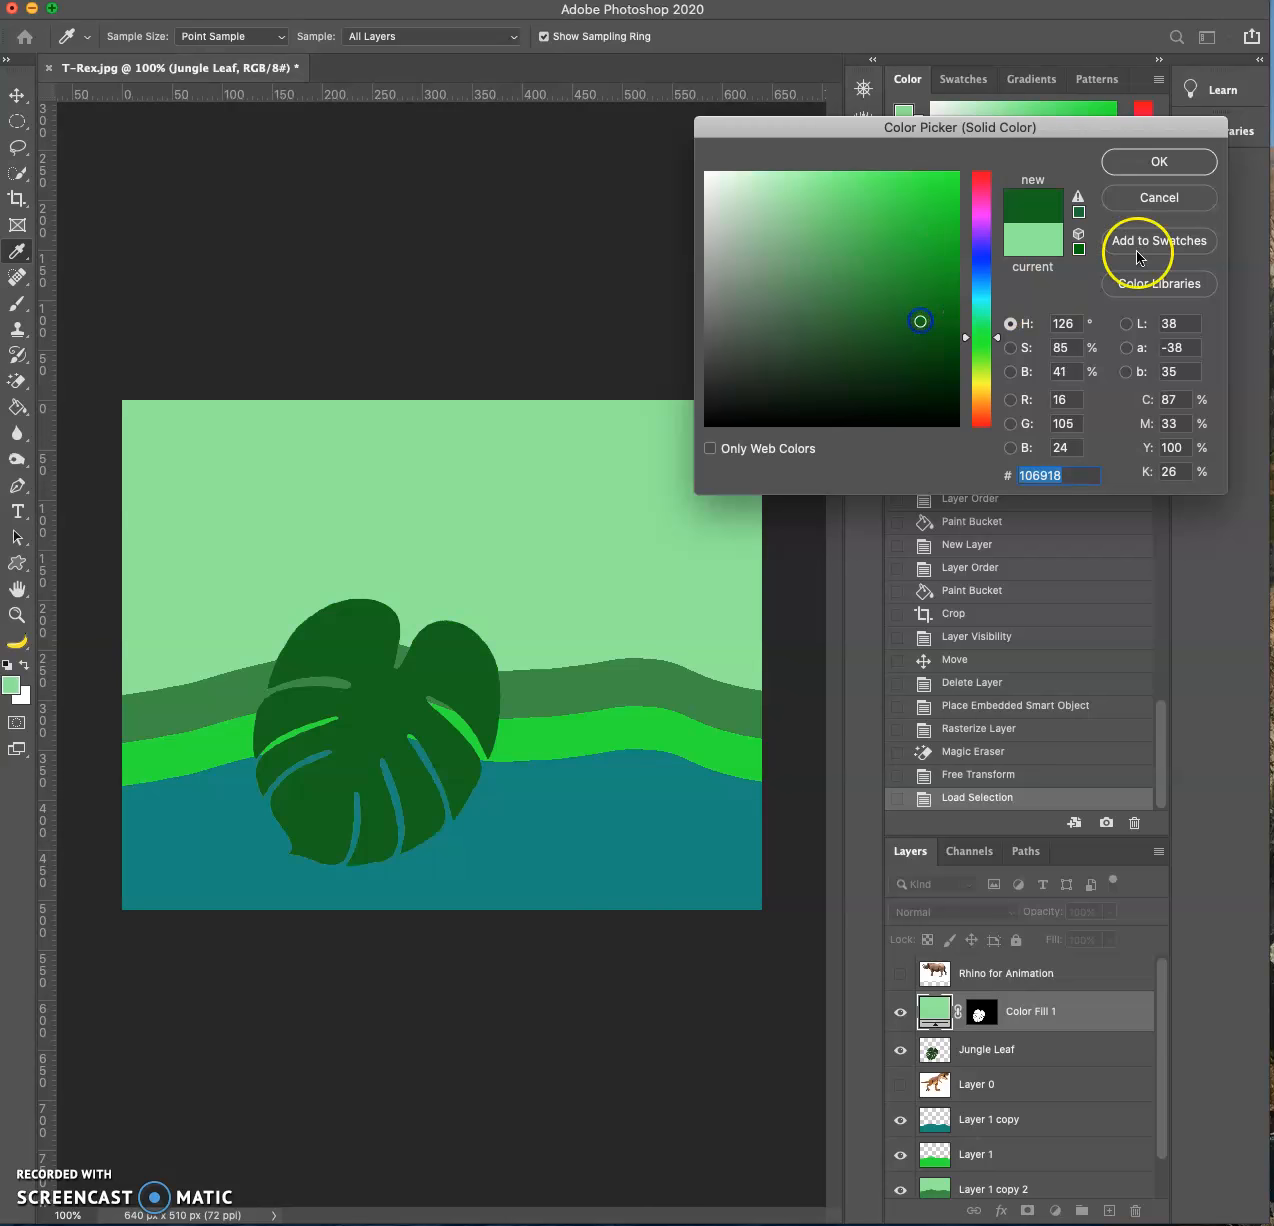
left_click(1161, 161)
- Merge the Color Fill 1 layer with the Jungle Leaf layer into a single leaf layer
key("v")
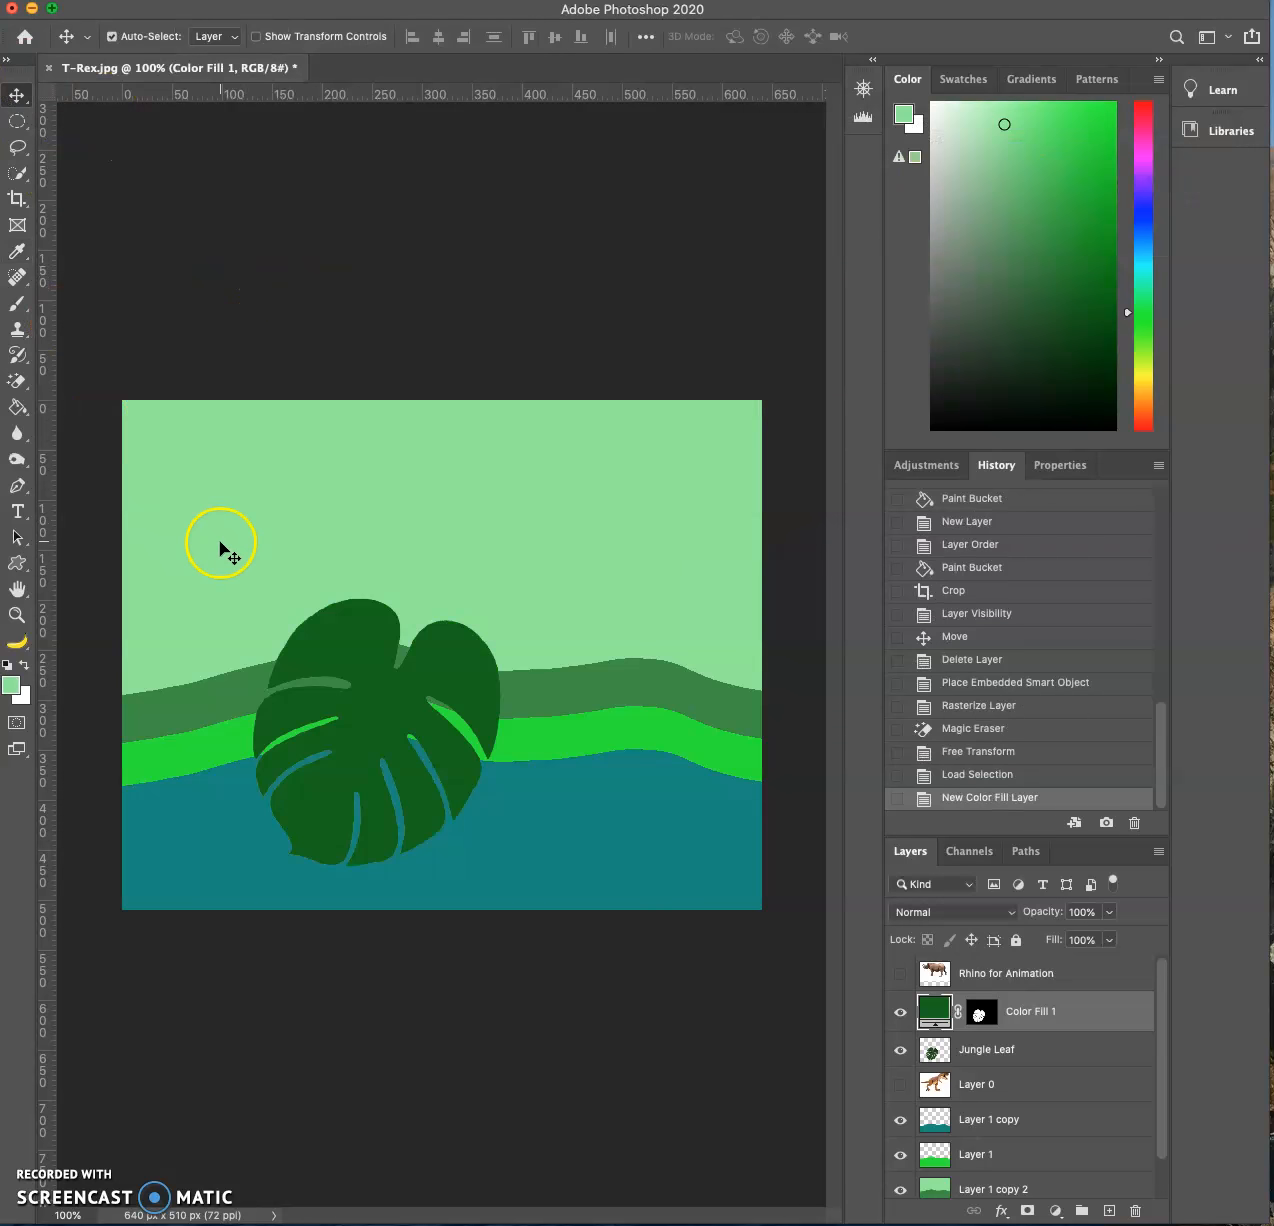
mouse_move(381, 705)
left_mouse_down()
mouse_move(378, 668)
mouse_move(606, 529)
mouse_move(365, 698)
mouse_move(390, 705)
mouse_move(398, 691)
left_mouse_up()
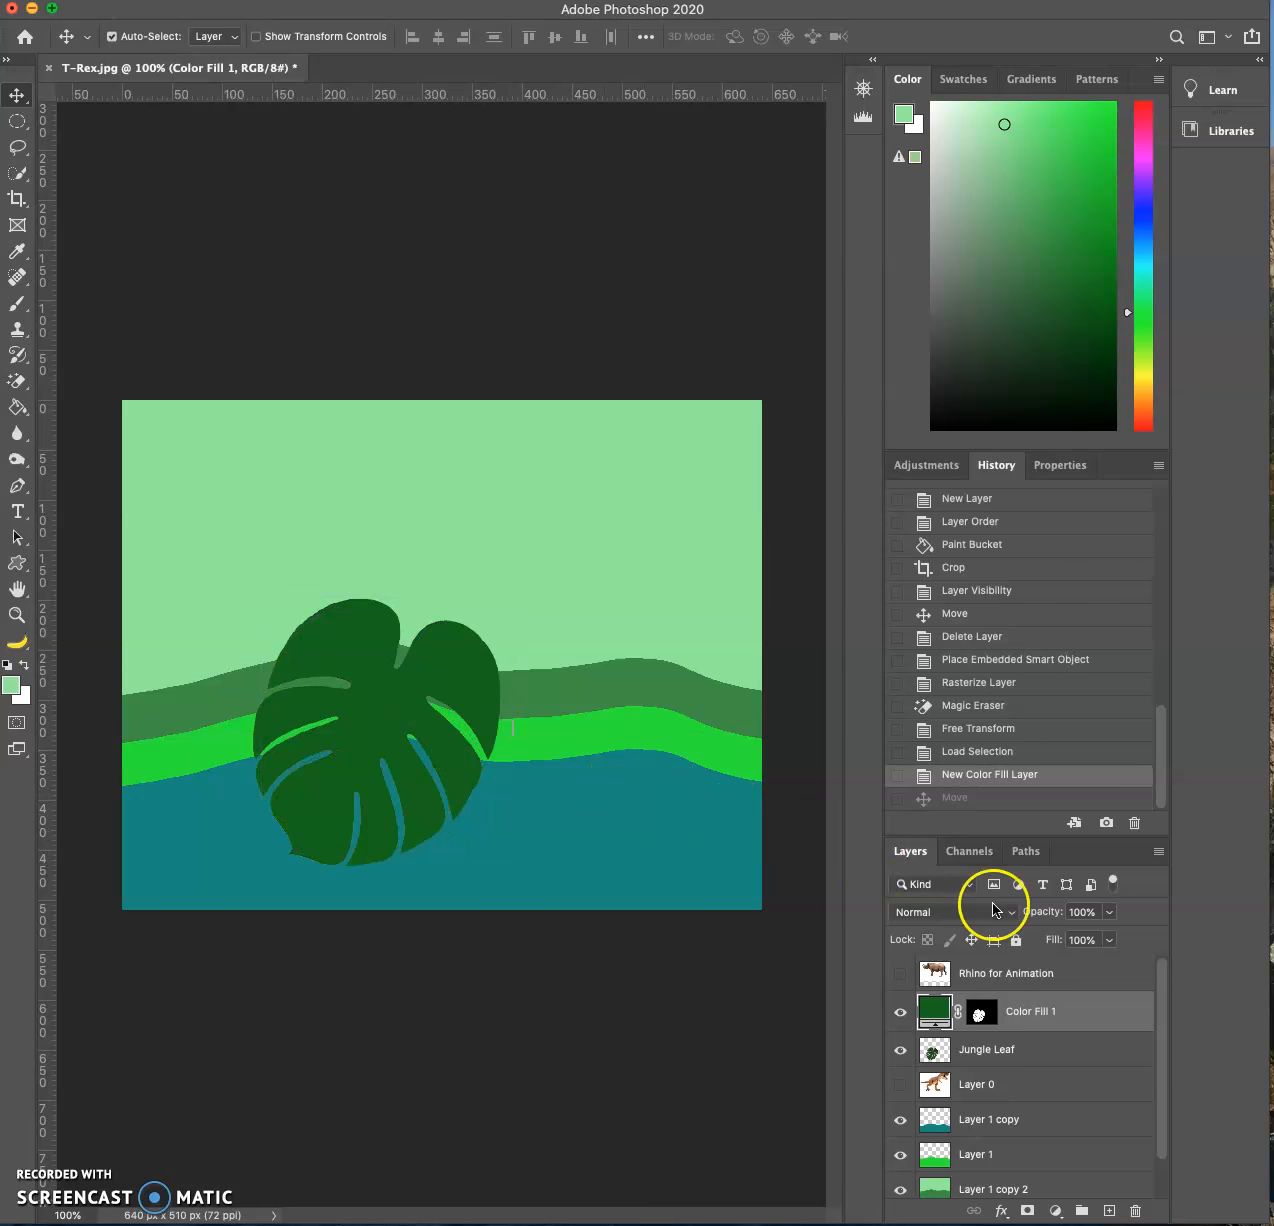
left_click(1059, 1049, "shift")
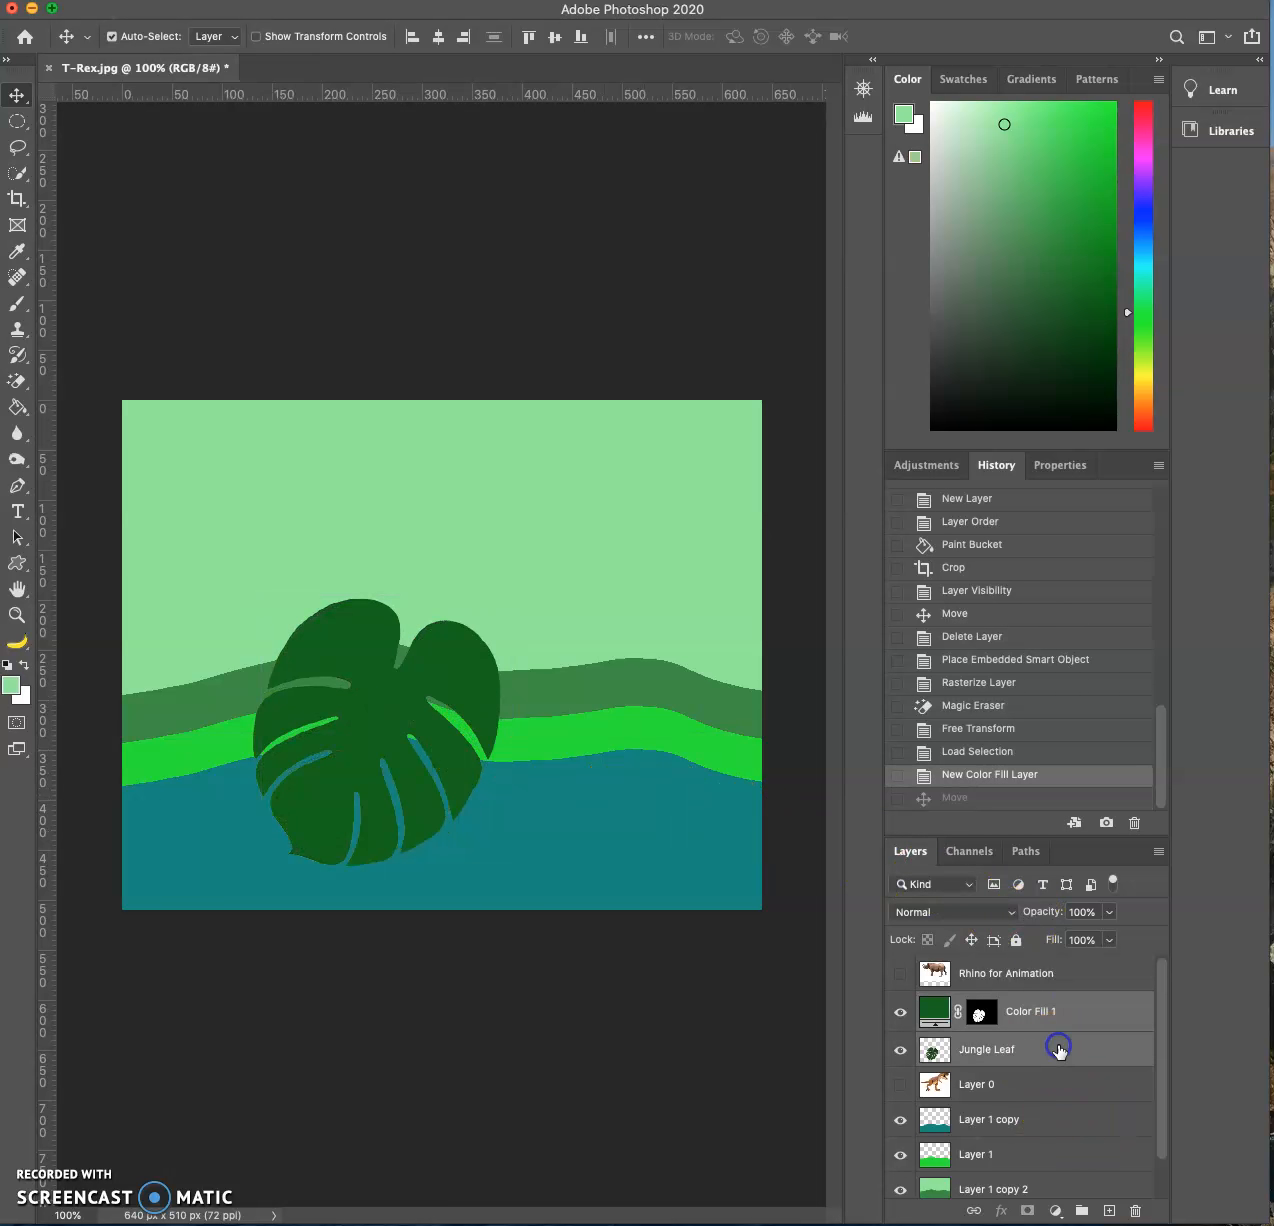
key("super+e")
- Move the merged green leaf into the sky at the picture's upper right and scale it down slightly
left_click_drag(396, 710, 613, 608)
key("super+t")
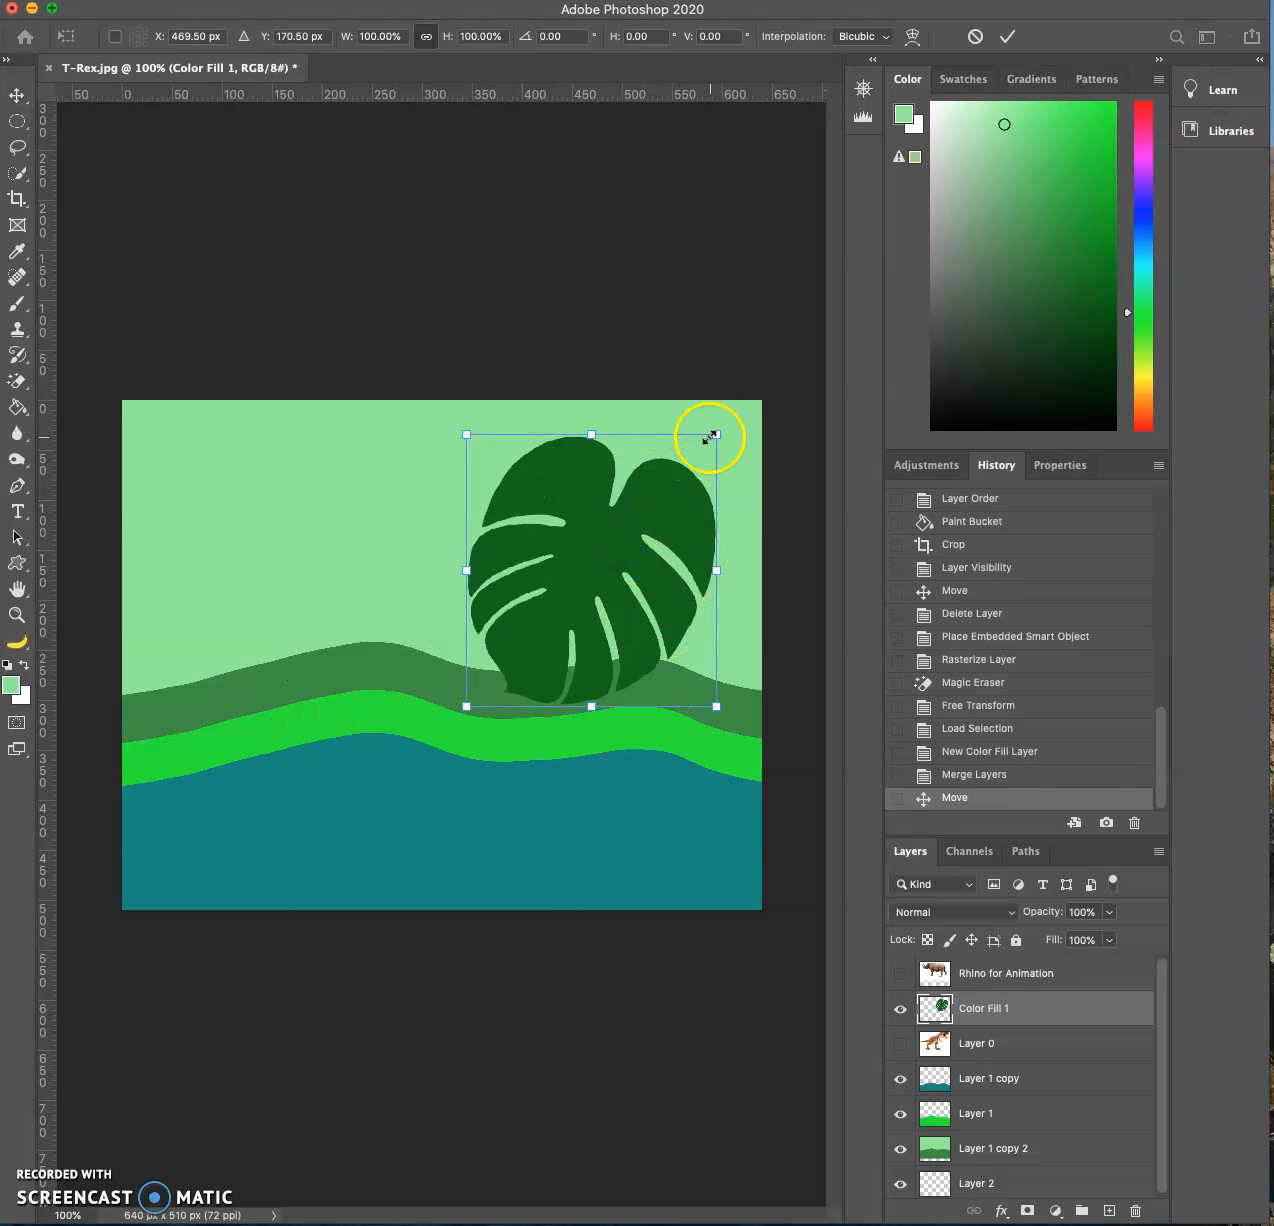
left_click_drag(715, 435, 654, 474)
key("Return")
- Duplicate the leaf beside the original, scale the copy to about 70.5% rotated about -13.2°, and duplicate it again into the sky's upper left
left_click_drag(590, 582, 495, 498)
key("ctrl+t")
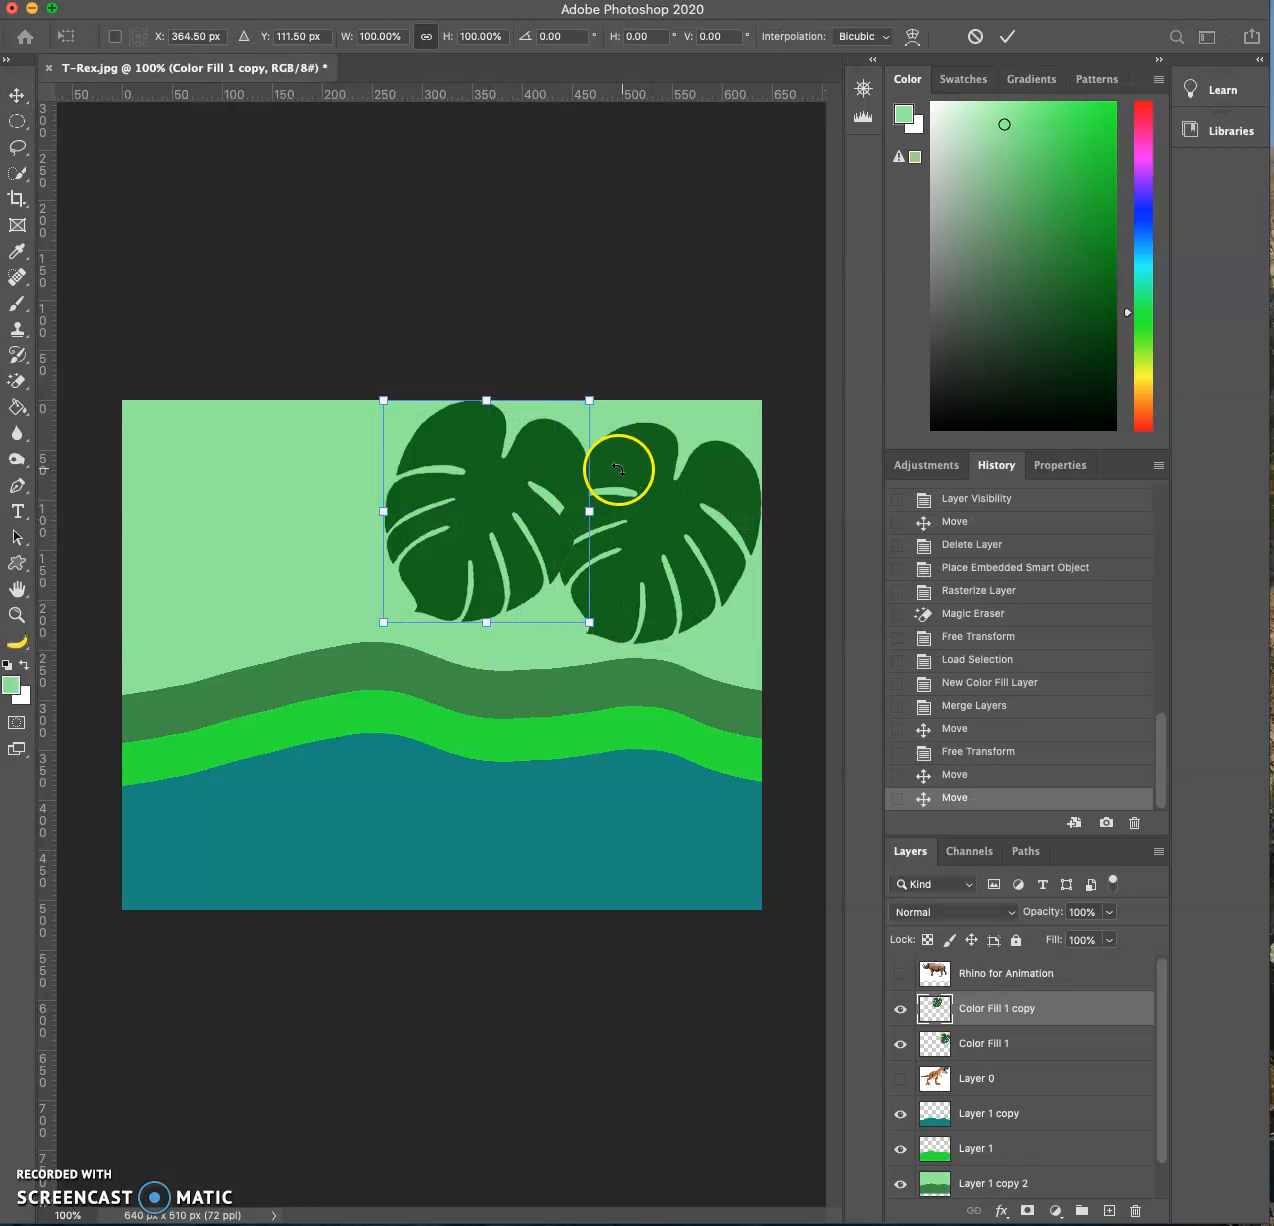
left_click_drag(589, 402, 555, 457)
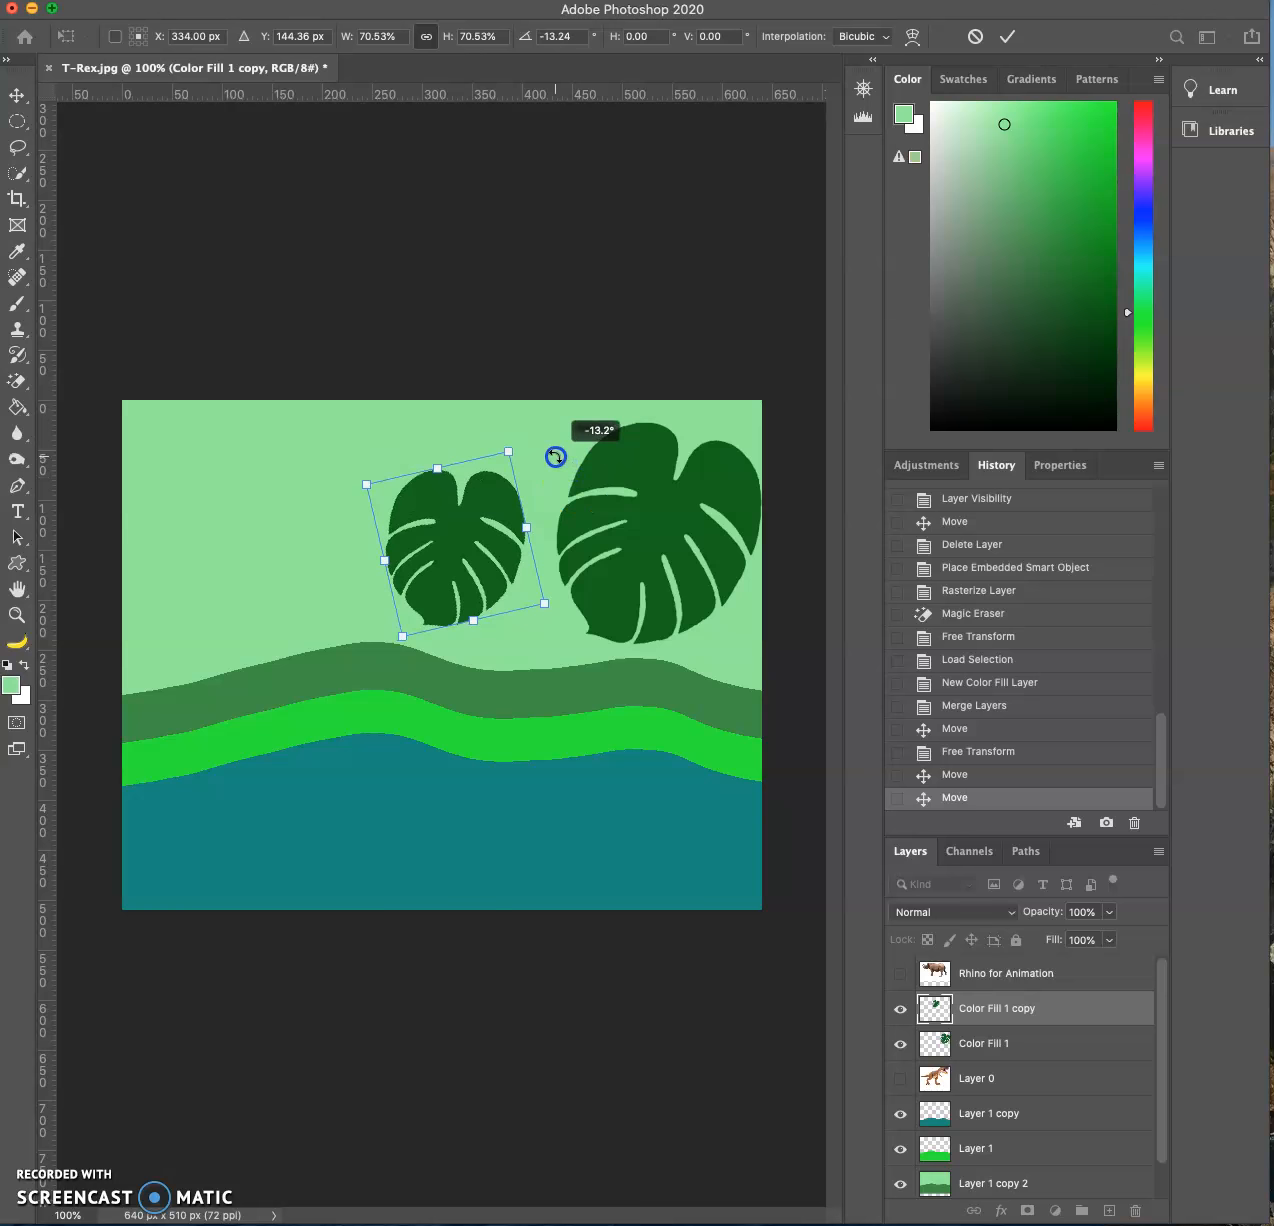
key("Return")
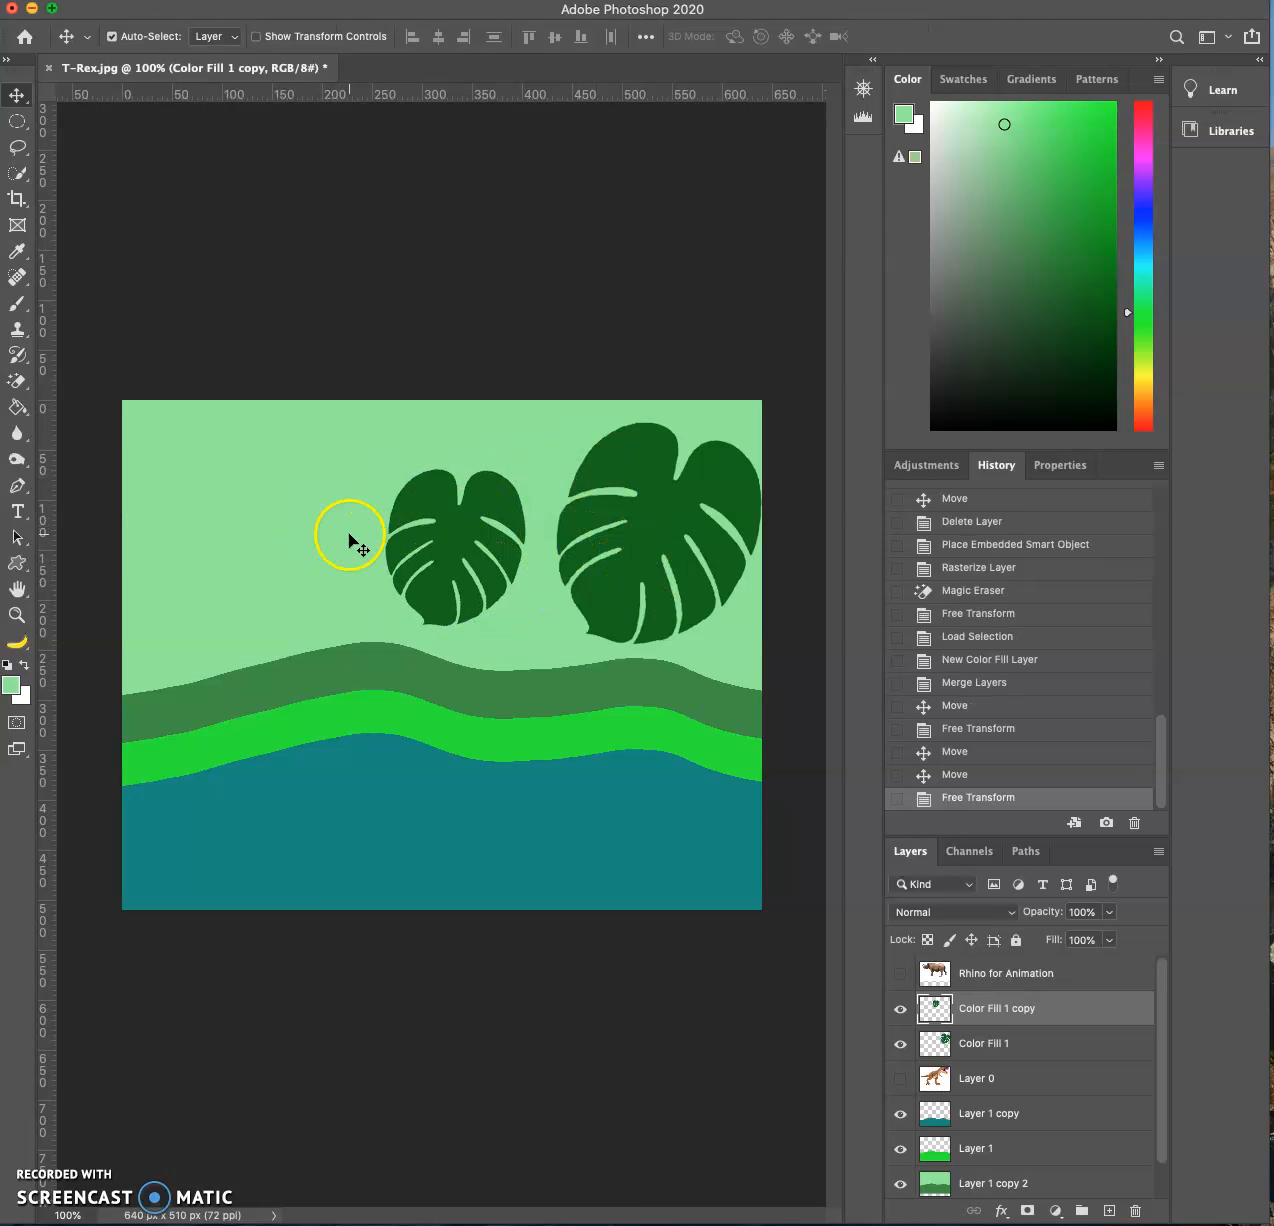
left_click_drag(442, 534, 258, 487)
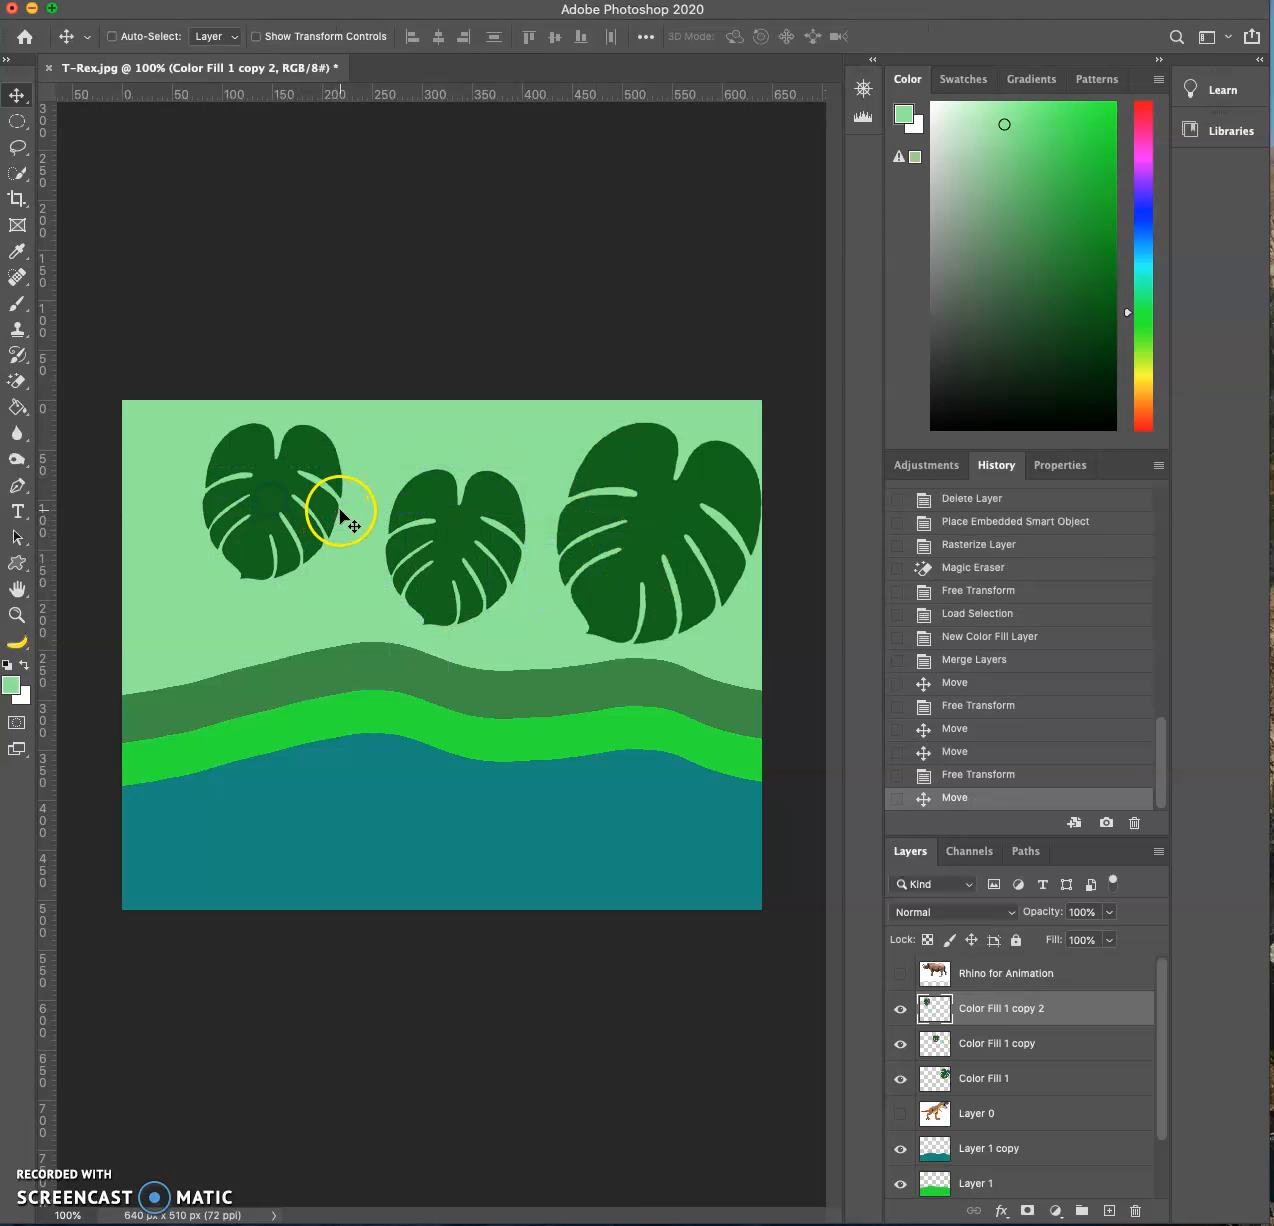
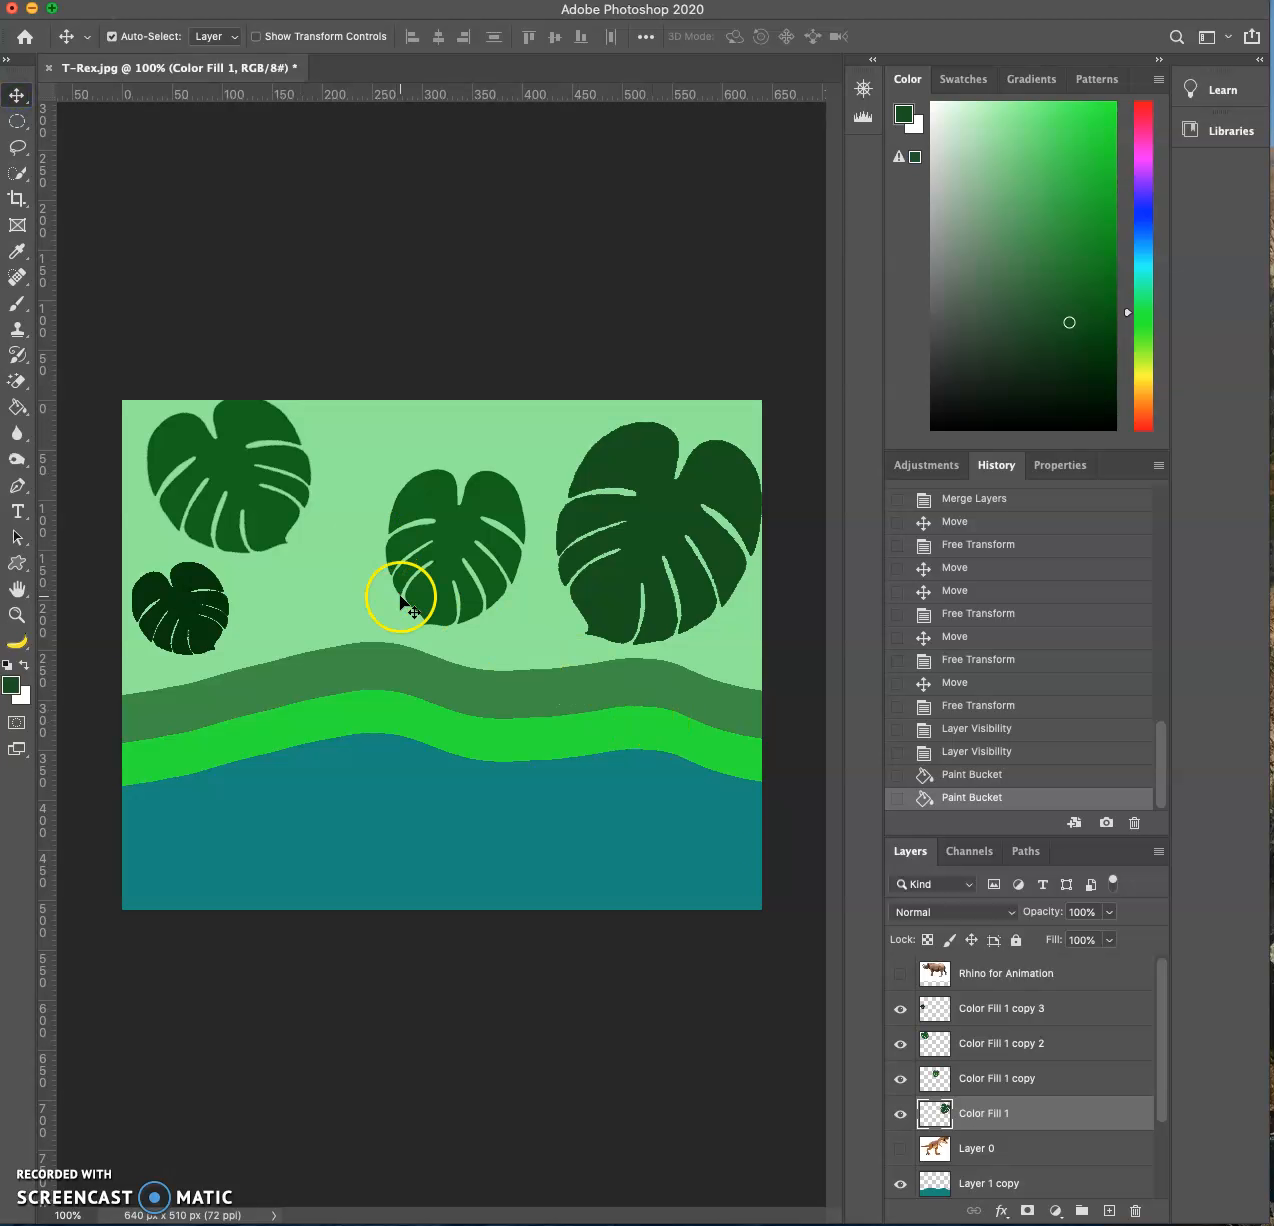
- Recolor the middle leaf on the Color Fill 1 copy layer with a darker green using the Paint Bucket
left_click(458, 527)
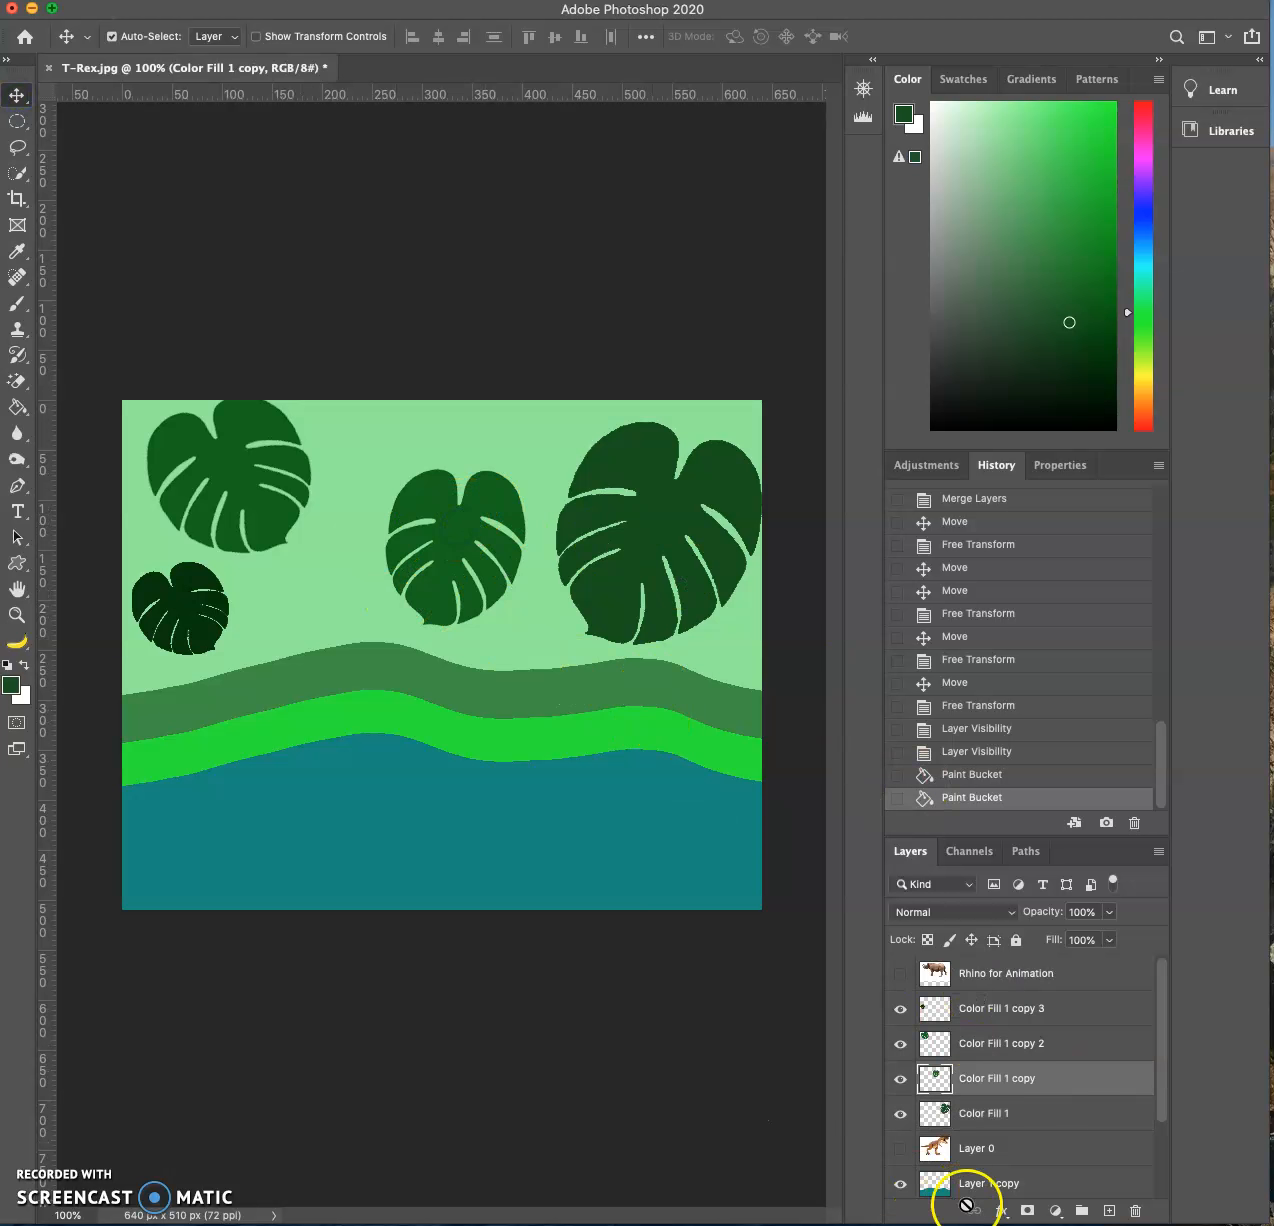
left_click(17, 688)
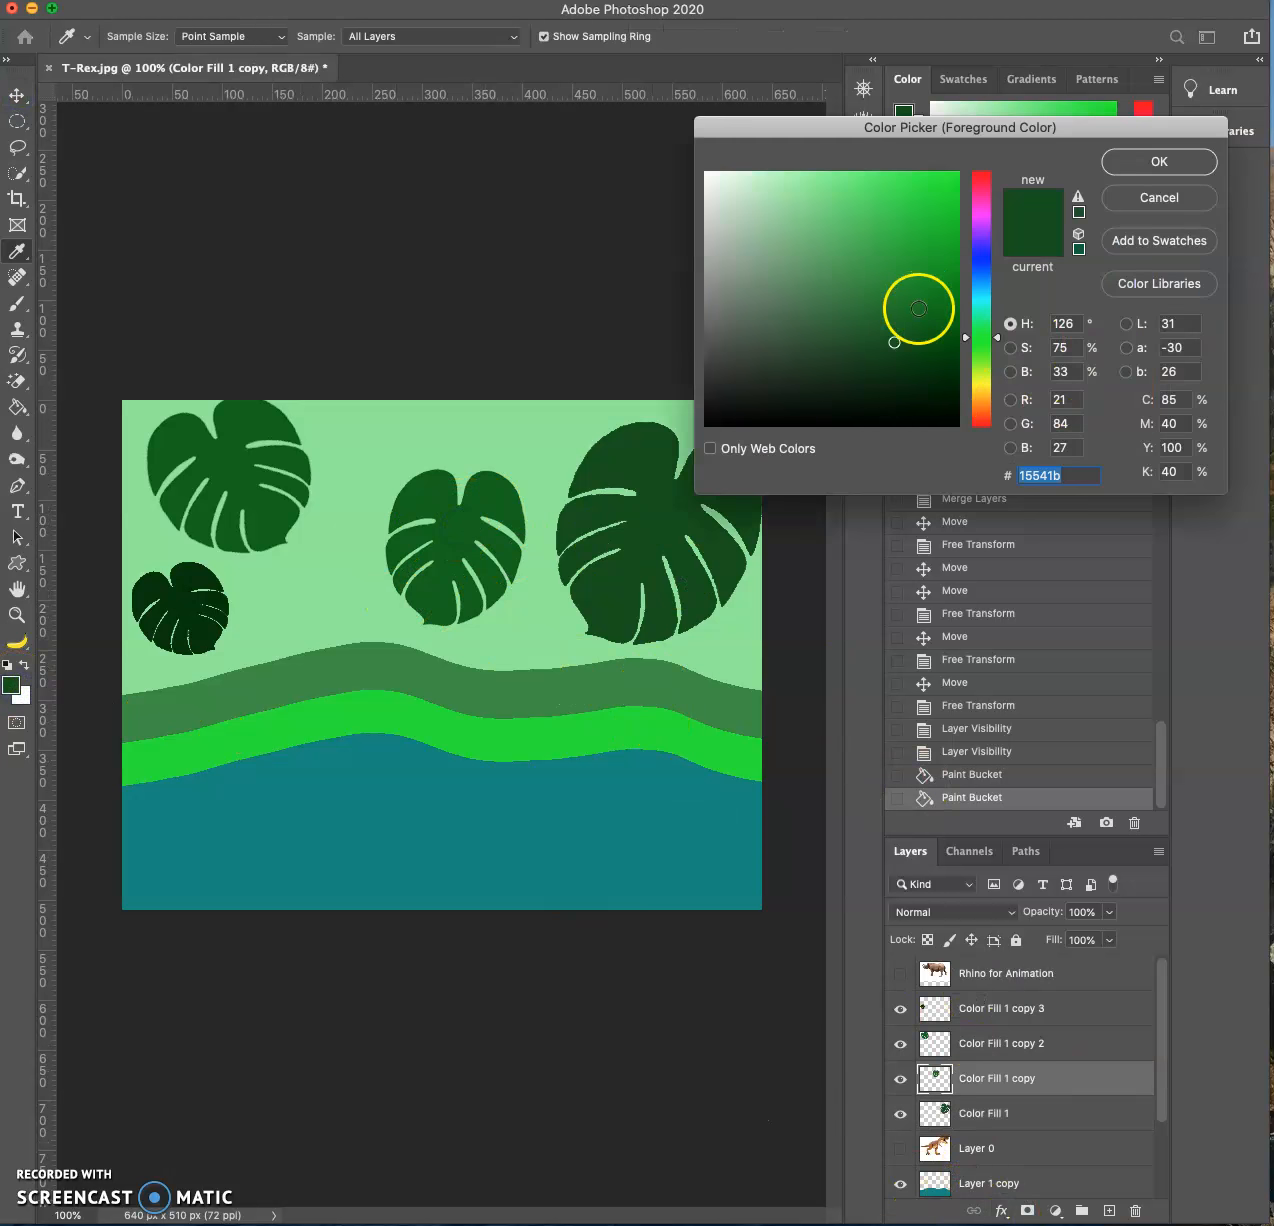
left_click(934, 361)
left_click(1189, 168)
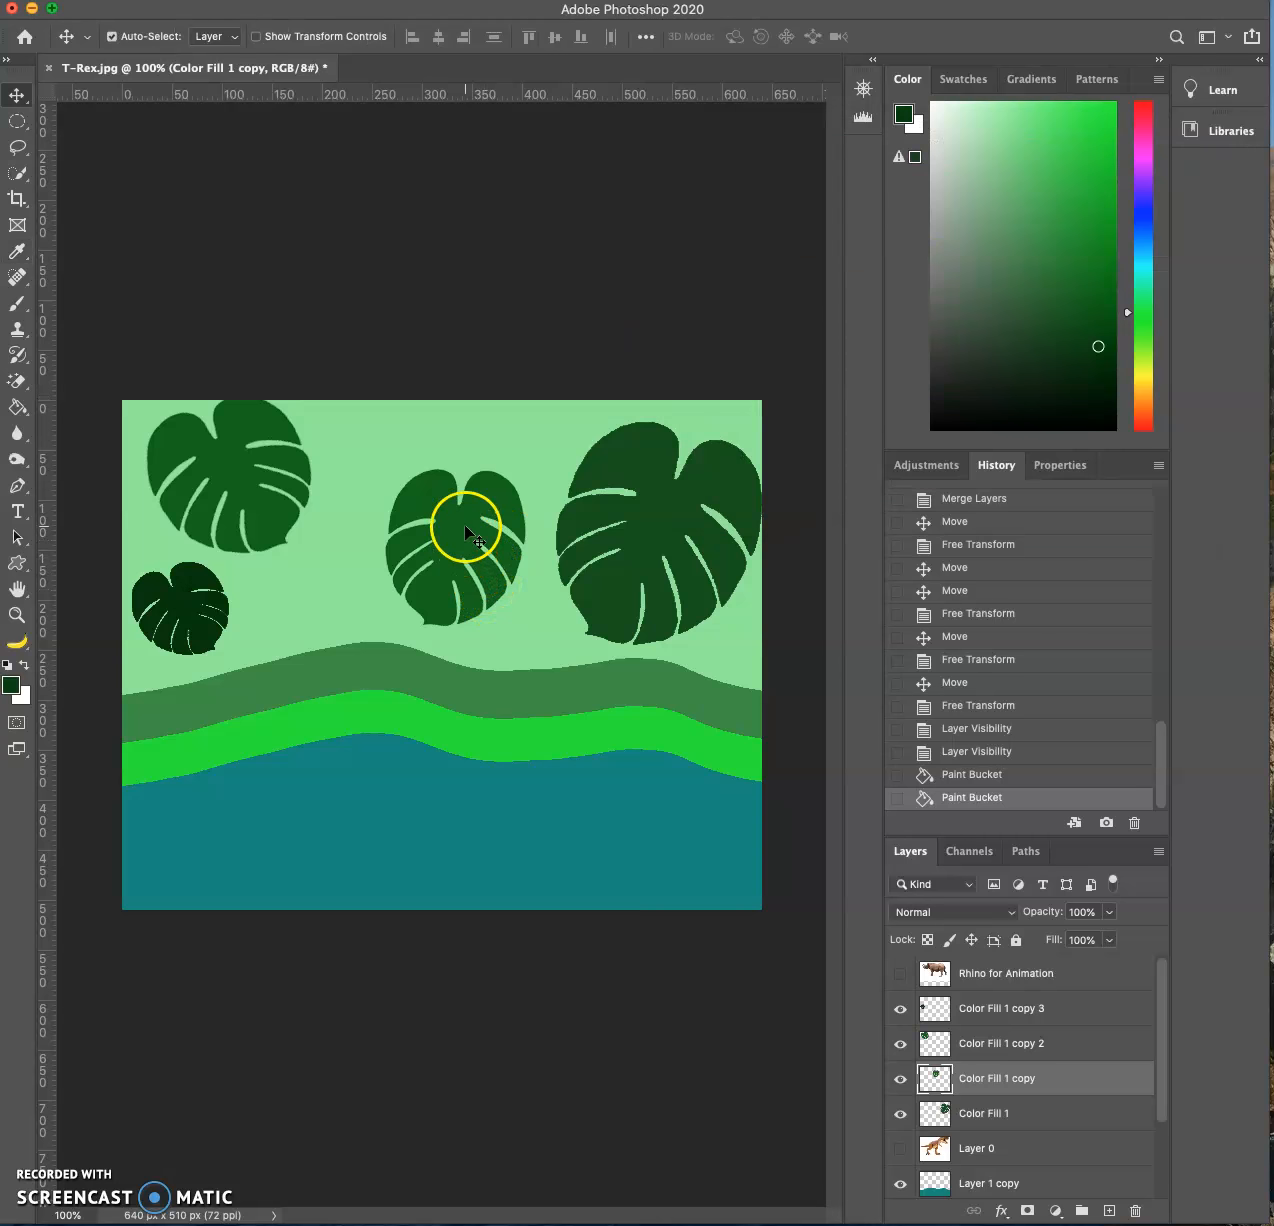
left_click(17, 407)
left_click(465, 532)
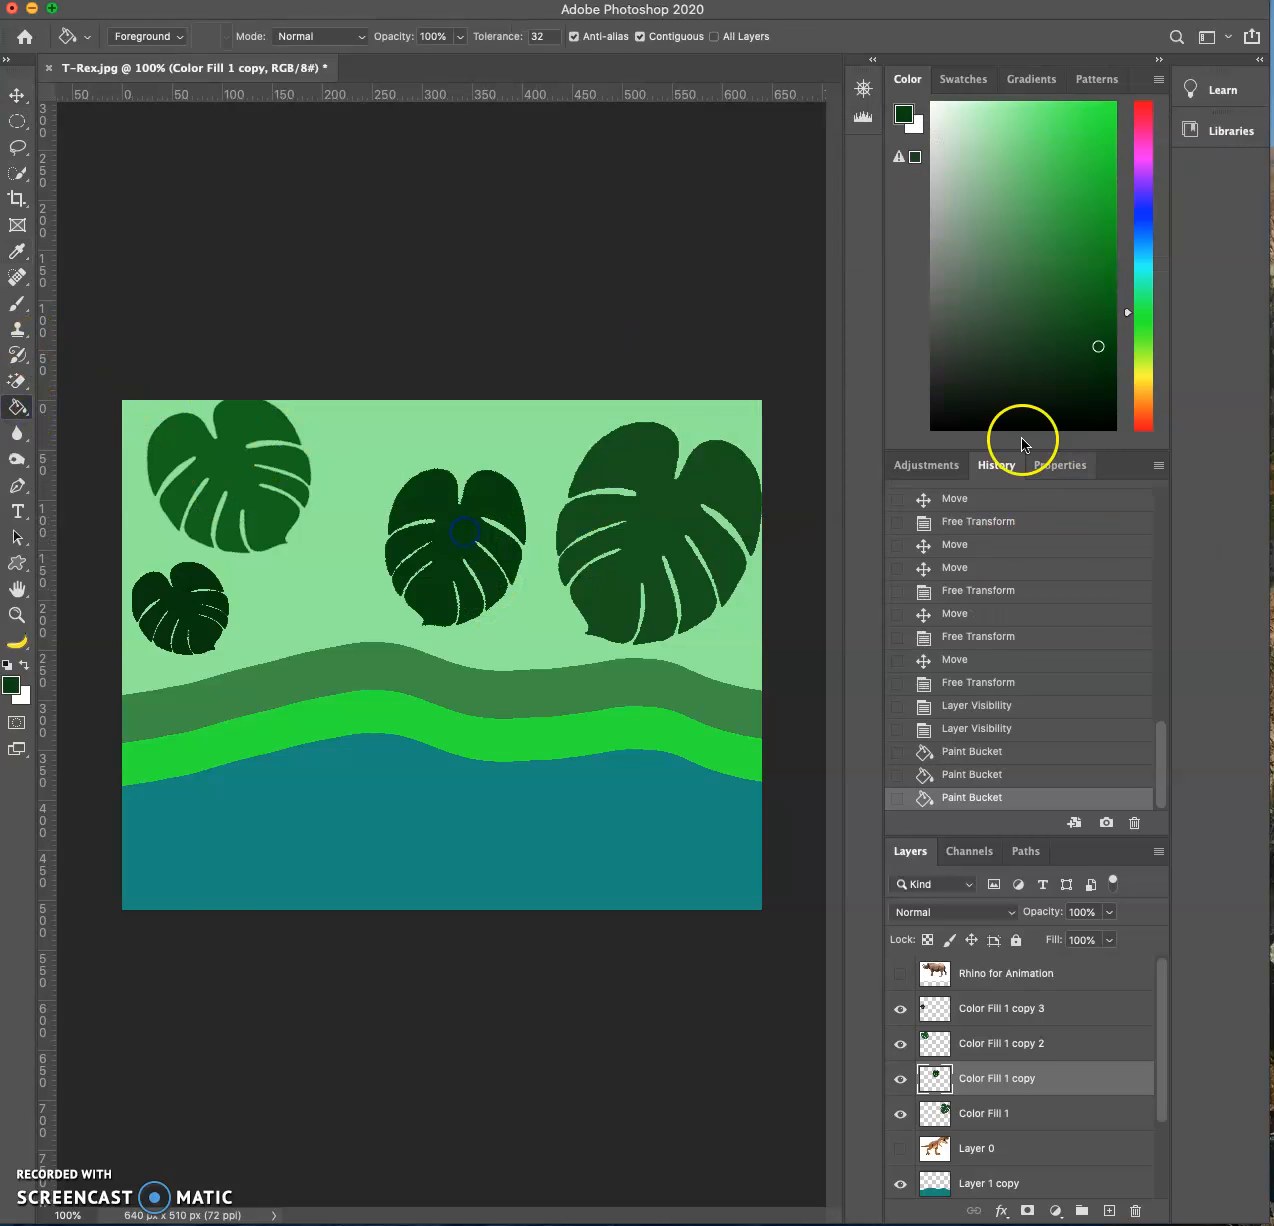
- Move the large leaf up to the picture's top edge and shift the middle leaf up and slightly right
left_click(17, 97)
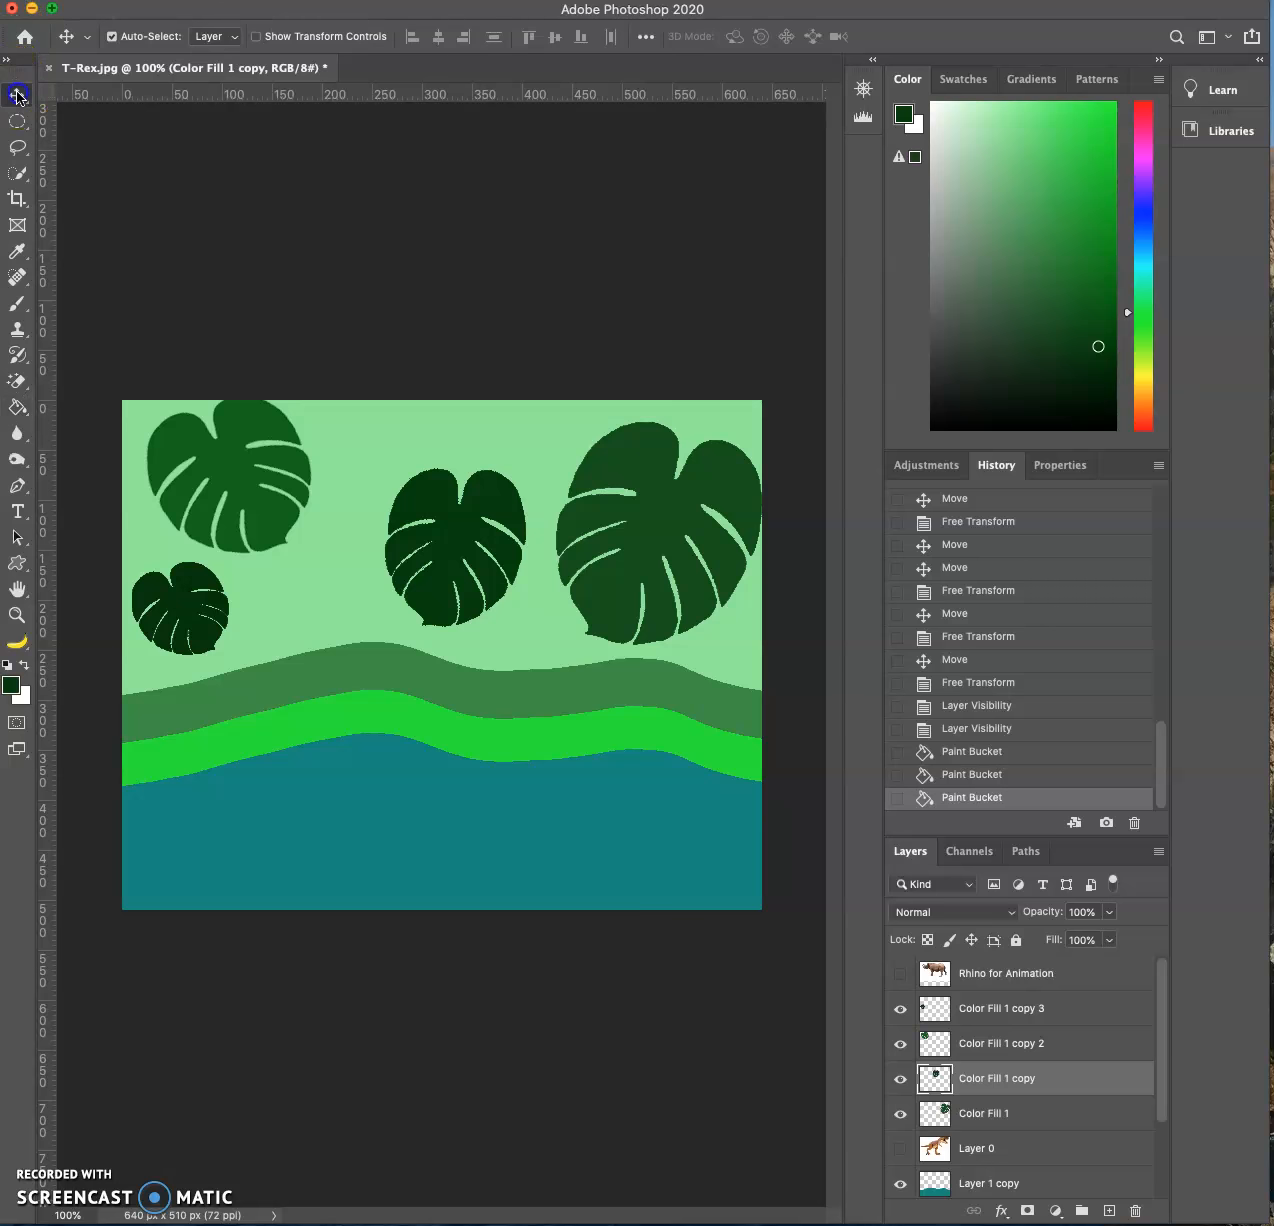
mouse_move(736, 492)
left_mouse_down()
mouse_move(748, 478)
mouse_move(738, 470)
left_mouse_up()
left_click_drag(455, 532, 473, 511)
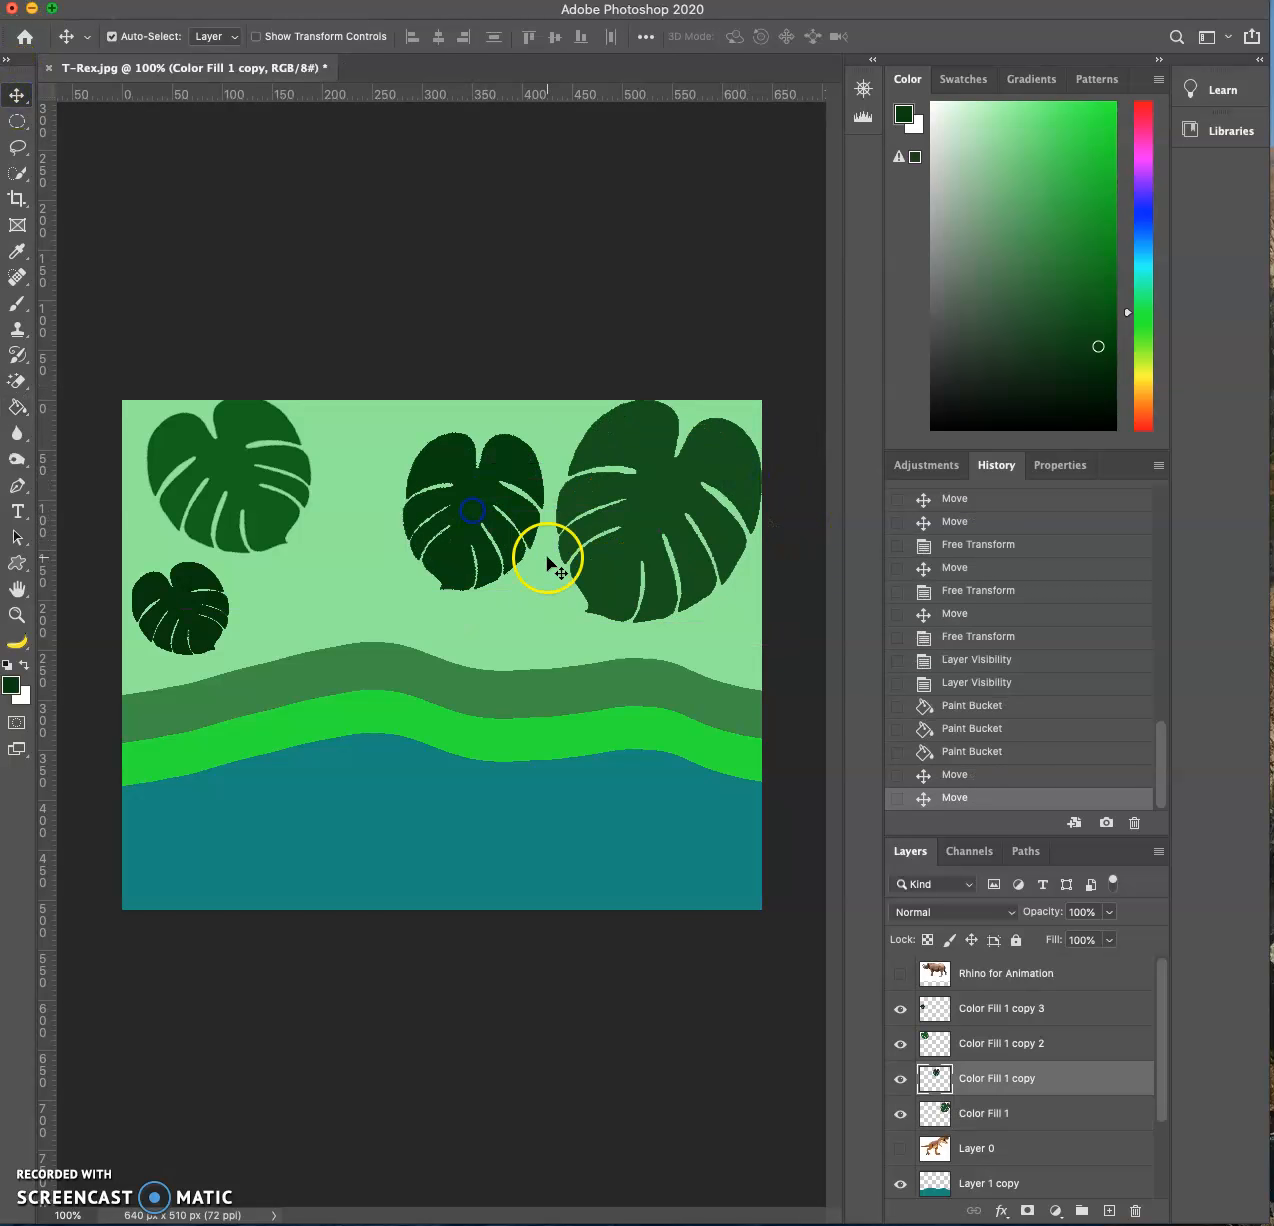
- Show the Rhino for Animation layer, reposition the rhino and remove its white background with the Magic Eraser
left_click(918, 971)
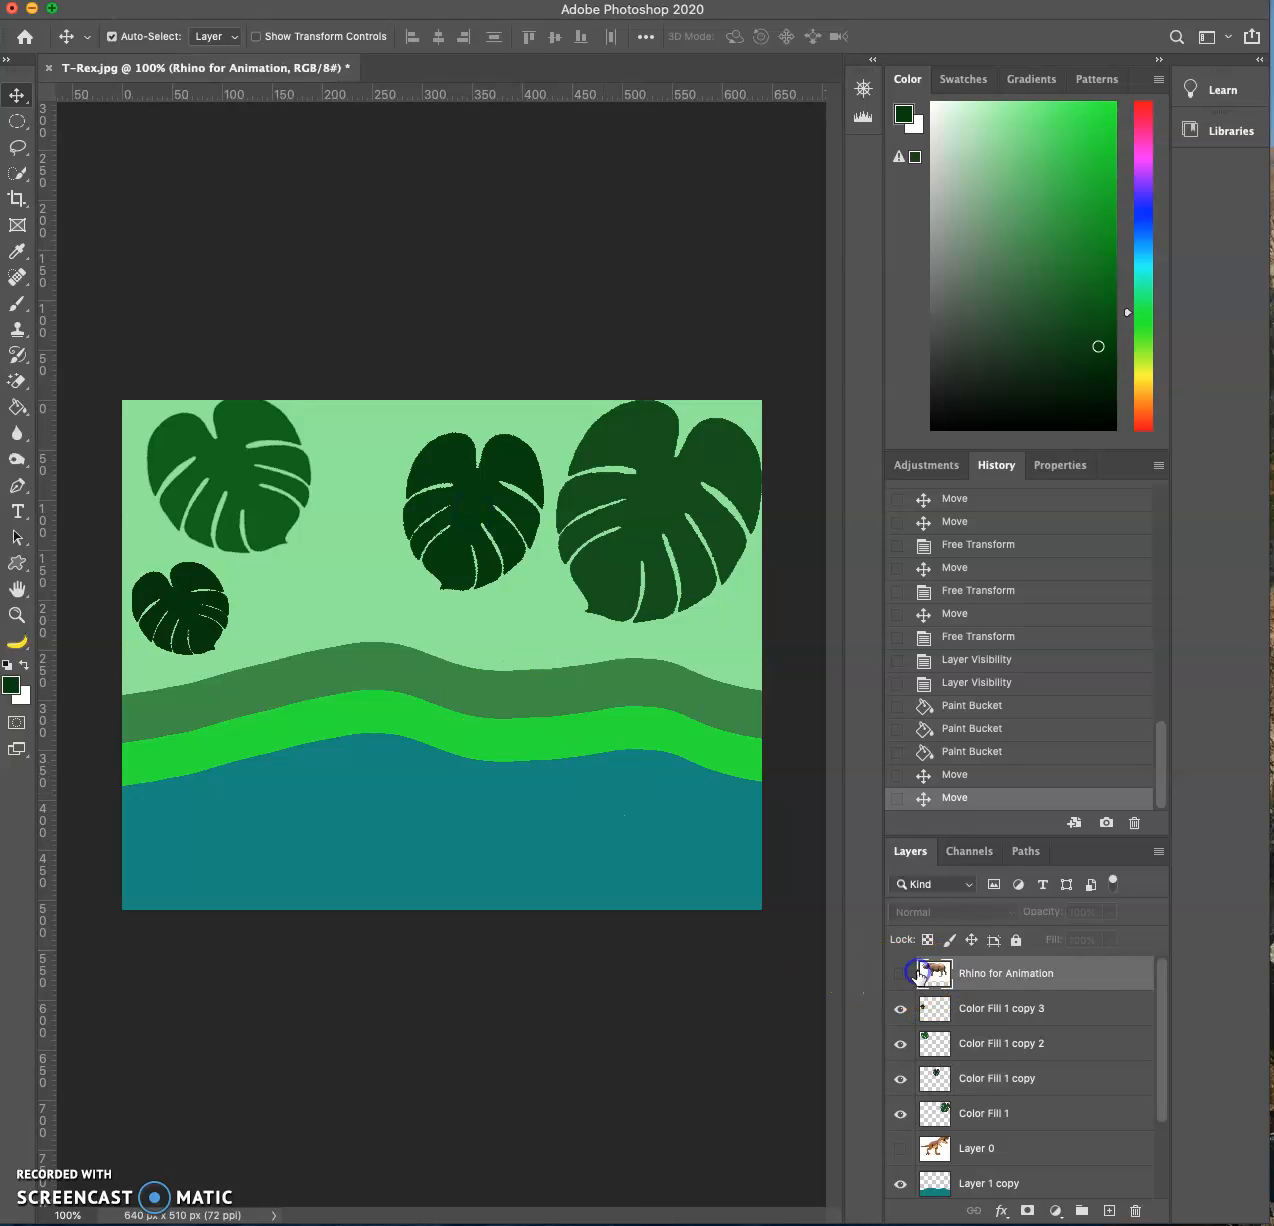
left_click(900, 973)
left_click_drag(593, 549, 595, 598)
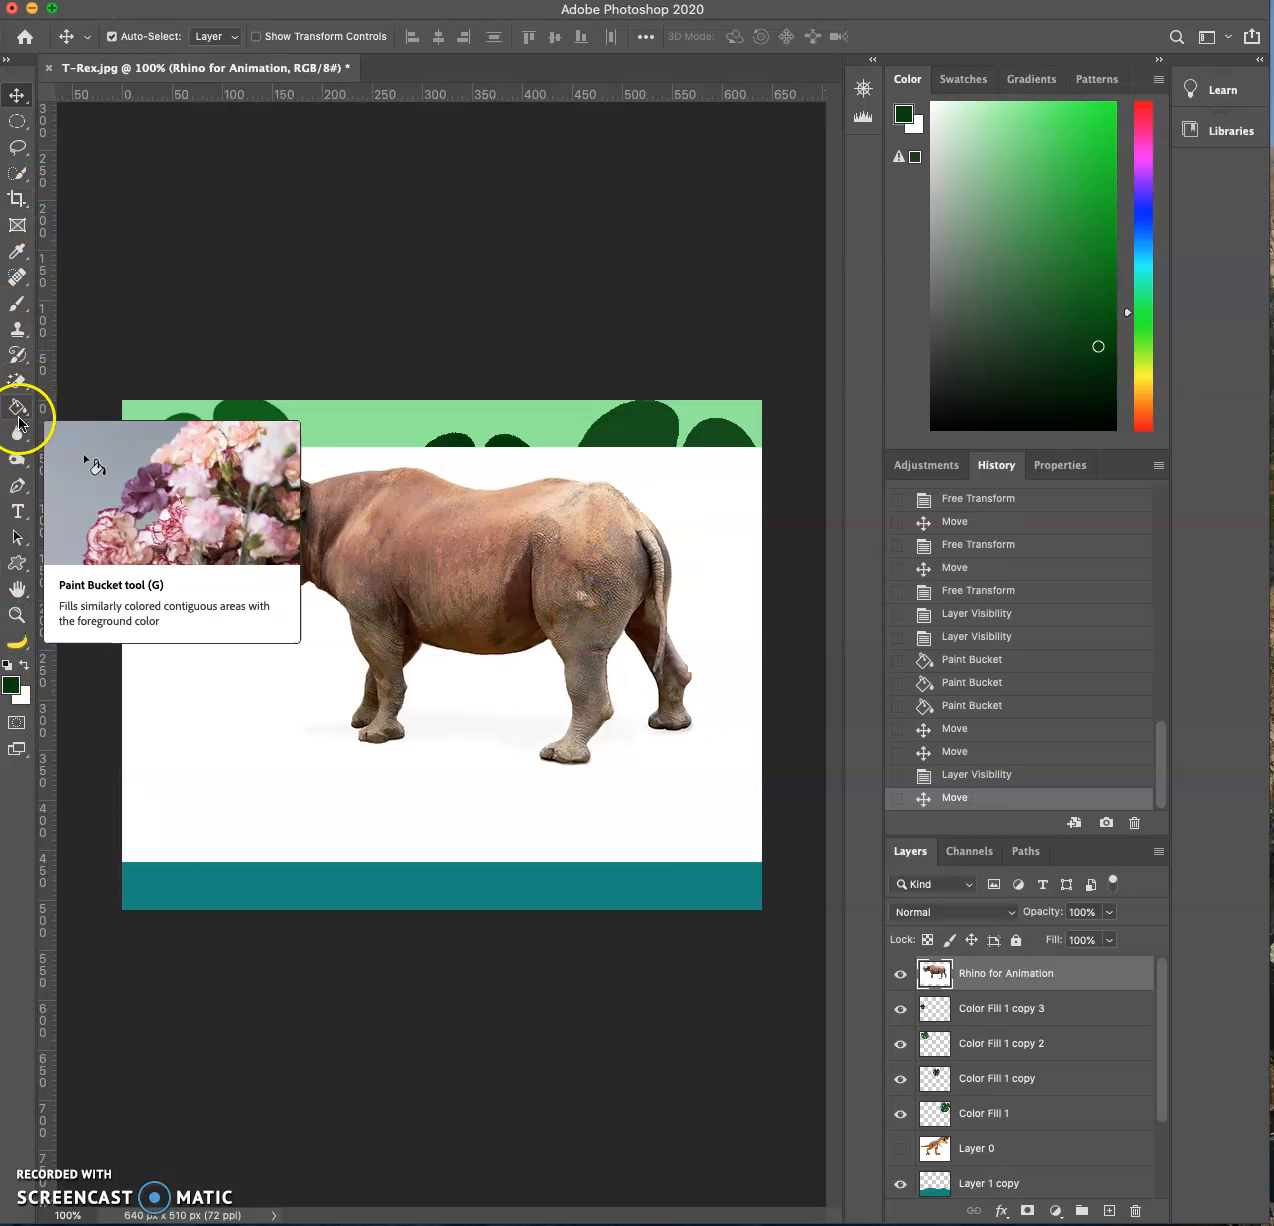
left_click(17, 381)
left_click(486, 766)
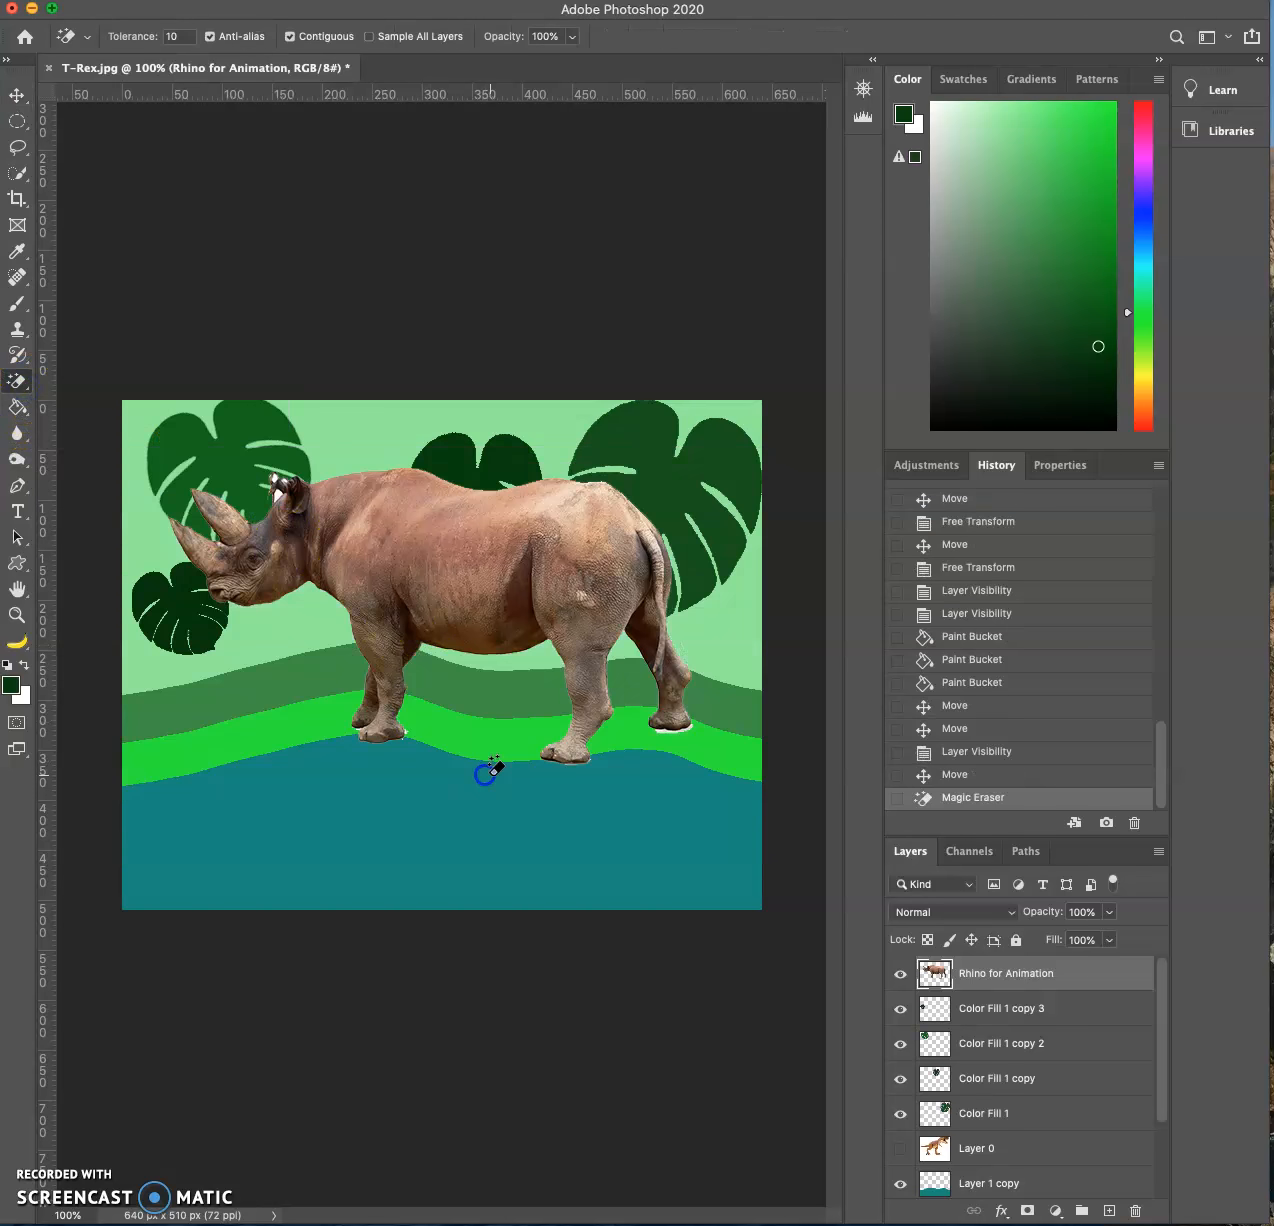
- Load the Rhino for Animation layer's outline as a selection and add a Solid Color fill layer in pink #dd1ea5
left_click(17, 95)
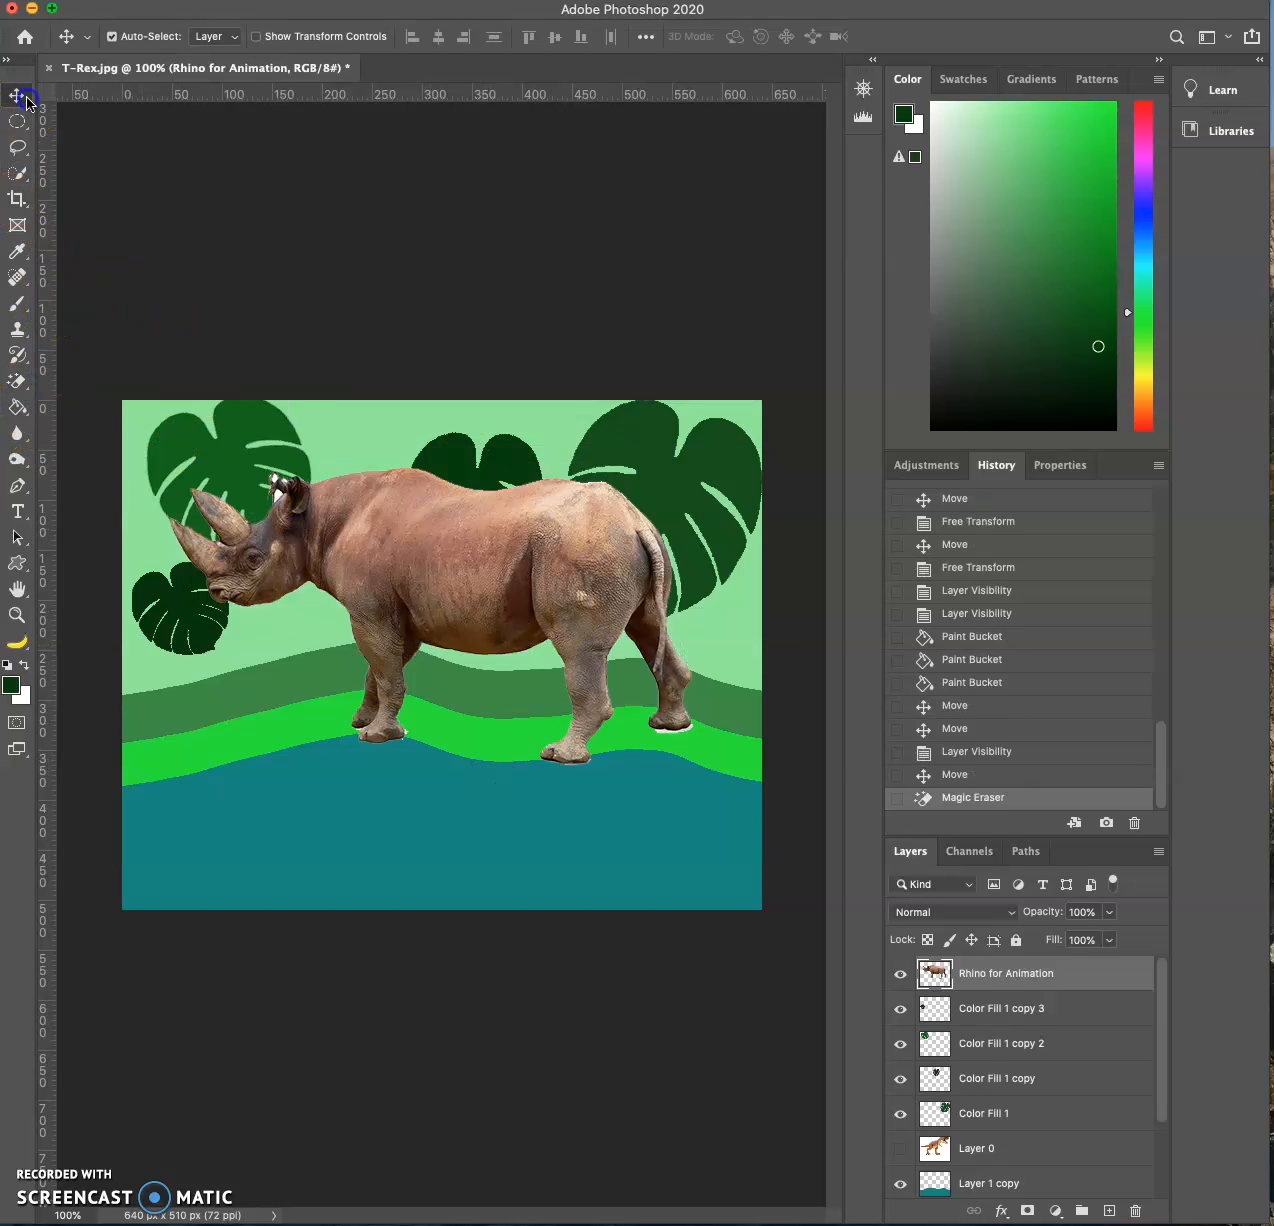
left_click(934, 972, "super")
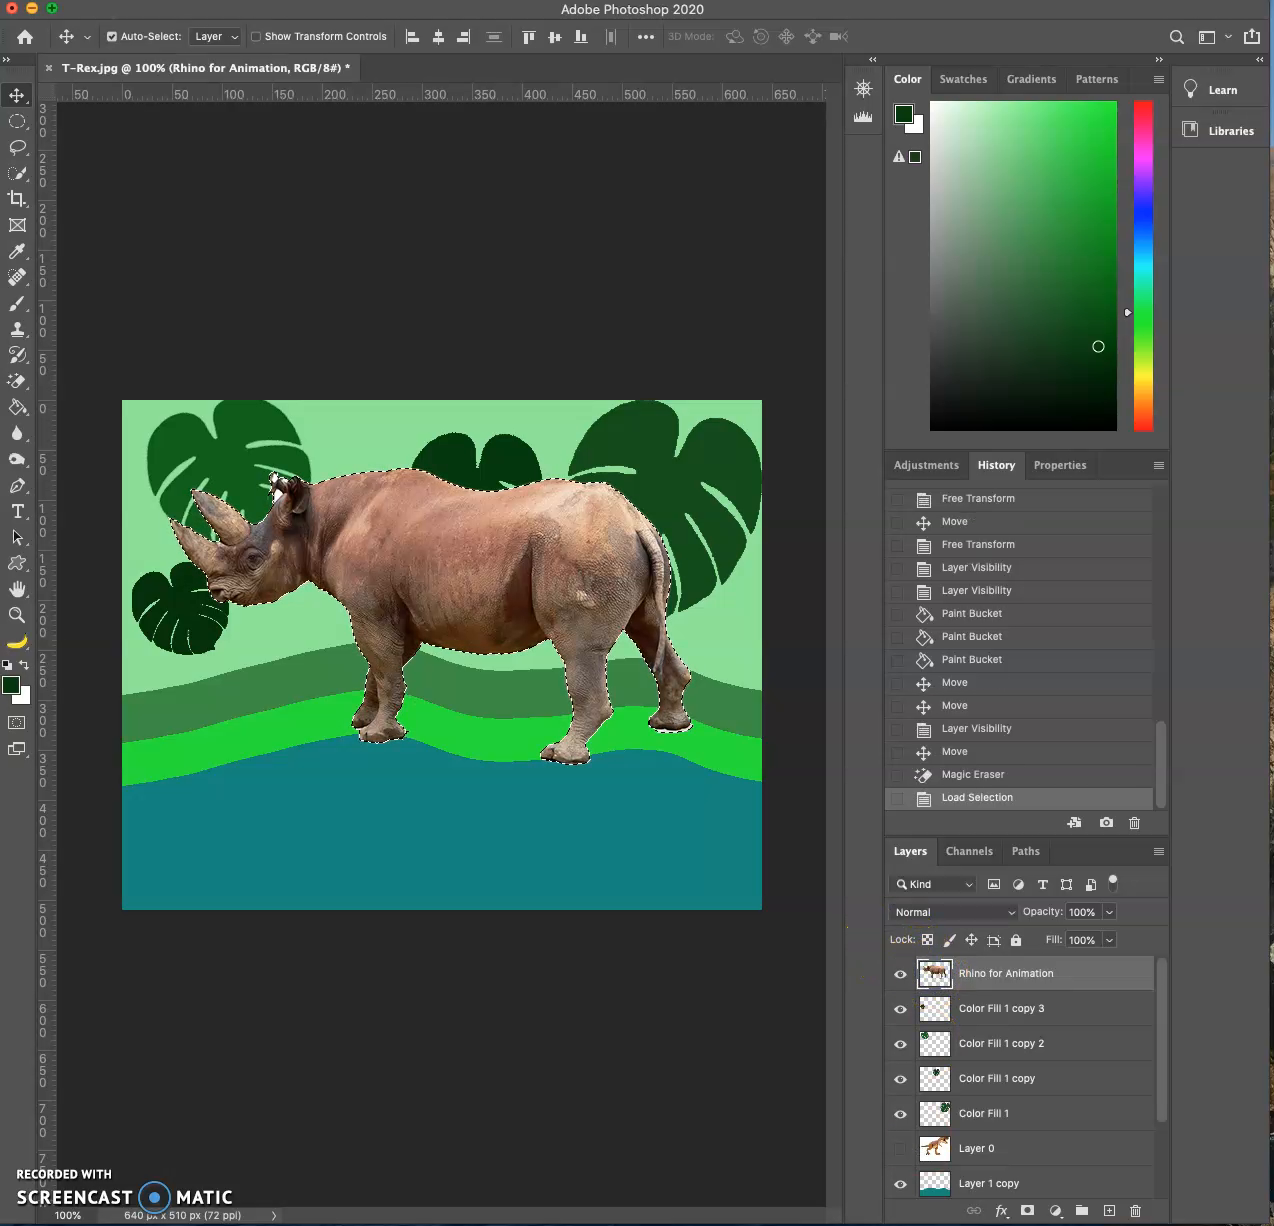
left_click(1056, 1211)
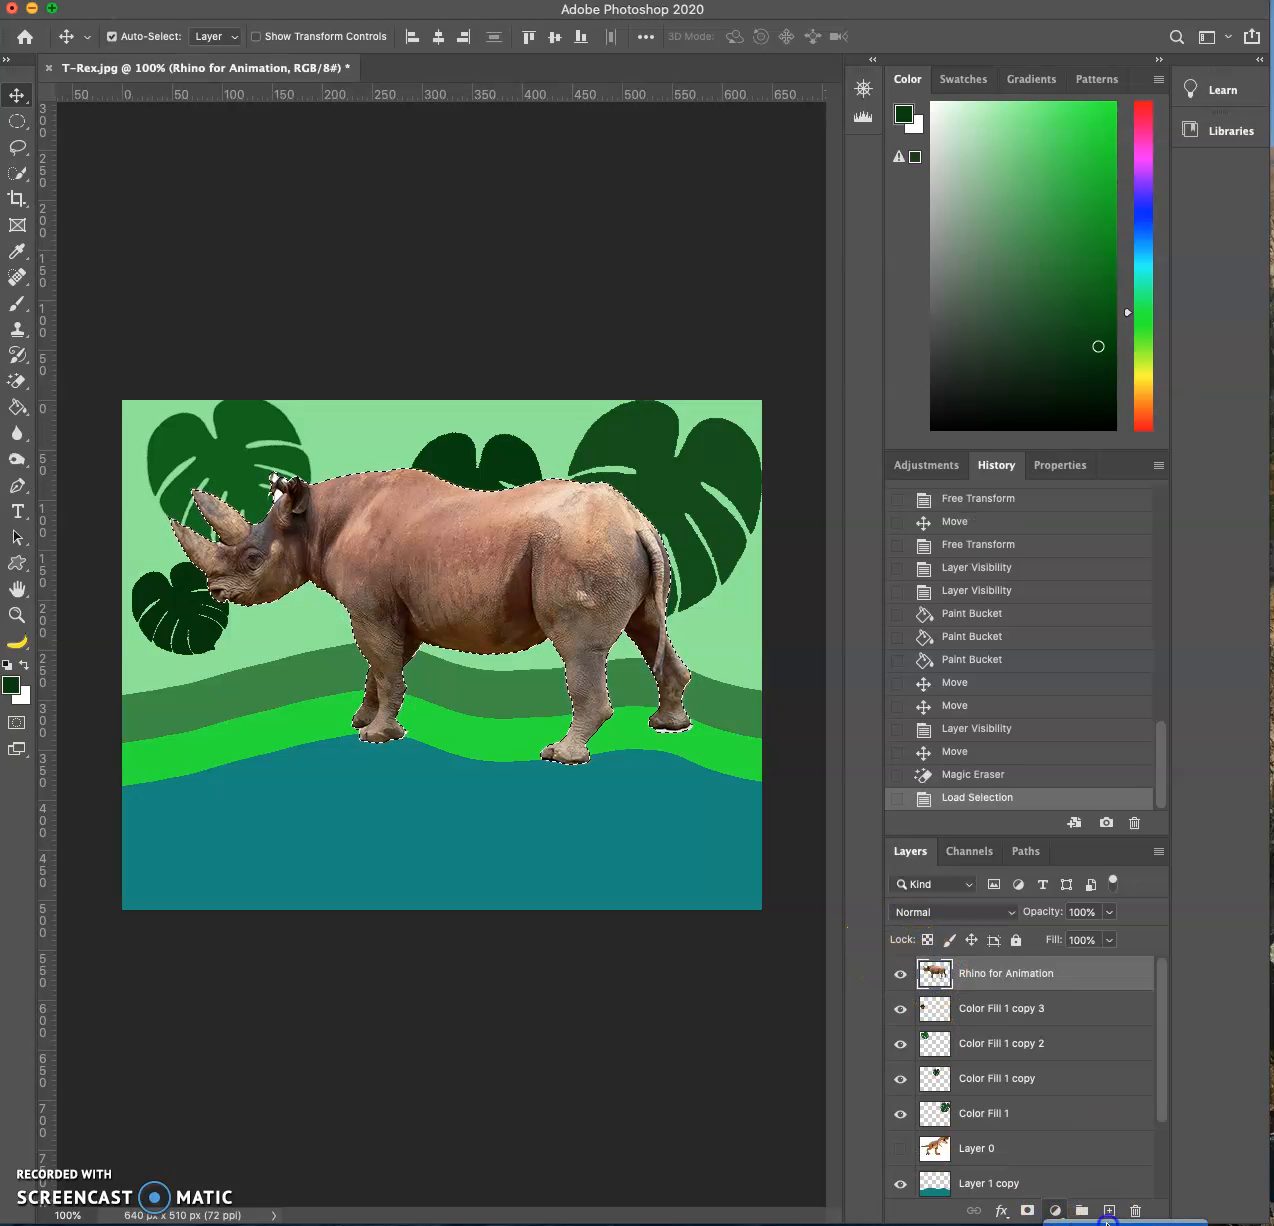
left_click(1106, 1220)
left_click(980, 229)
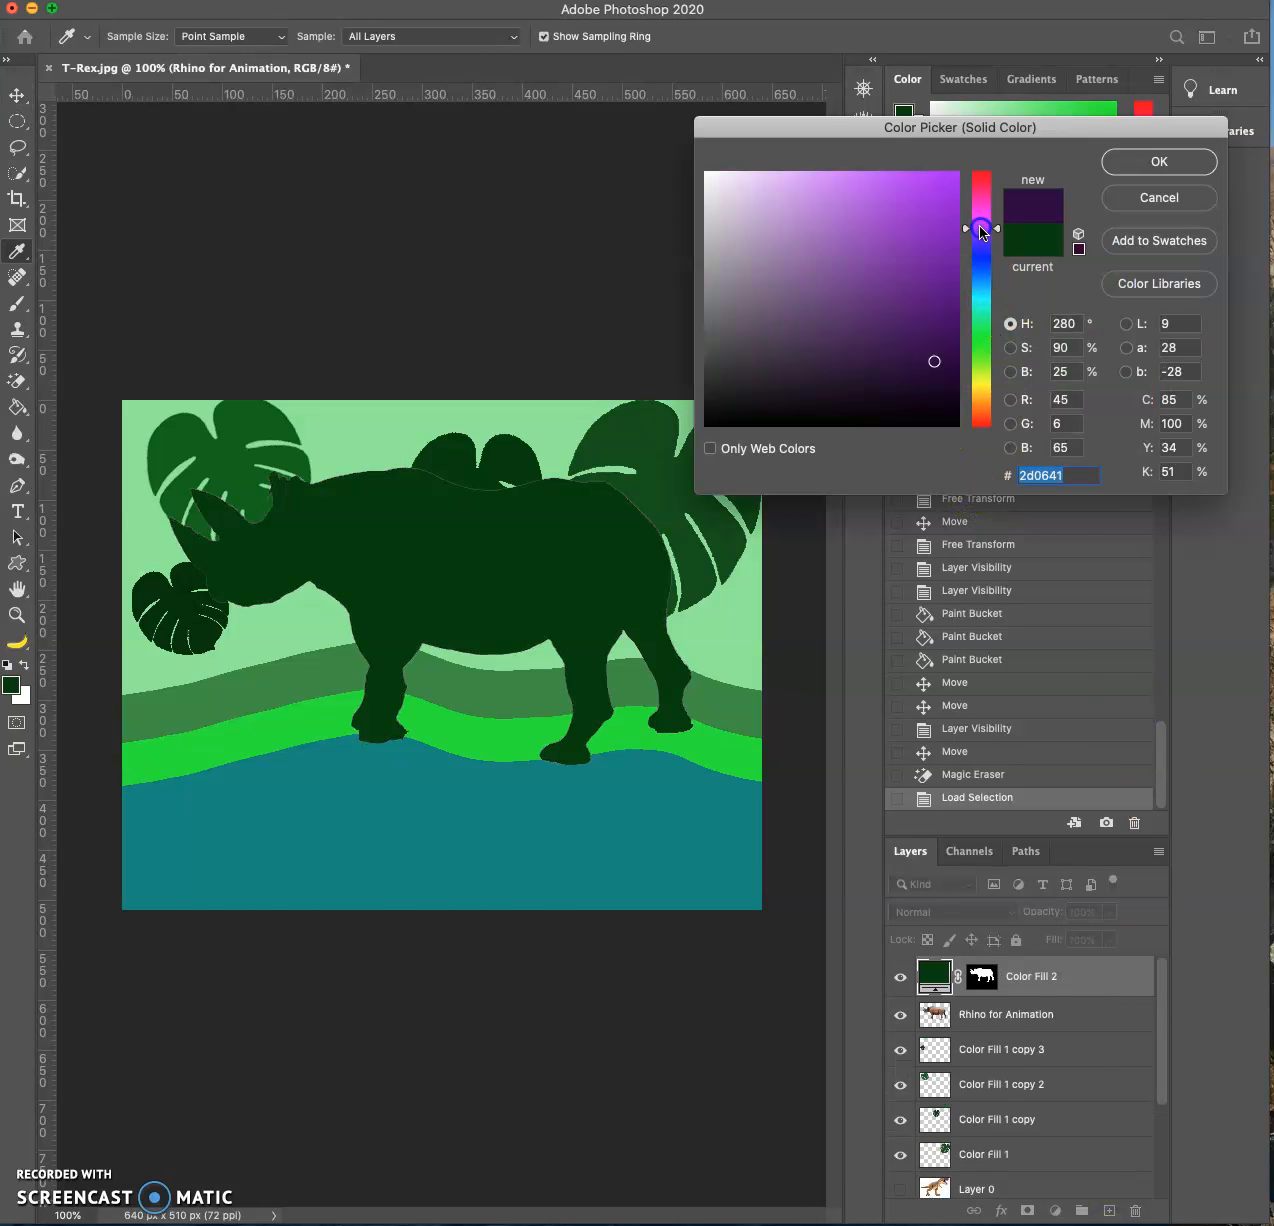
left_click(937, 189)
left_click(849, 262)
left_click(983, 211)
left_click(945, 189)
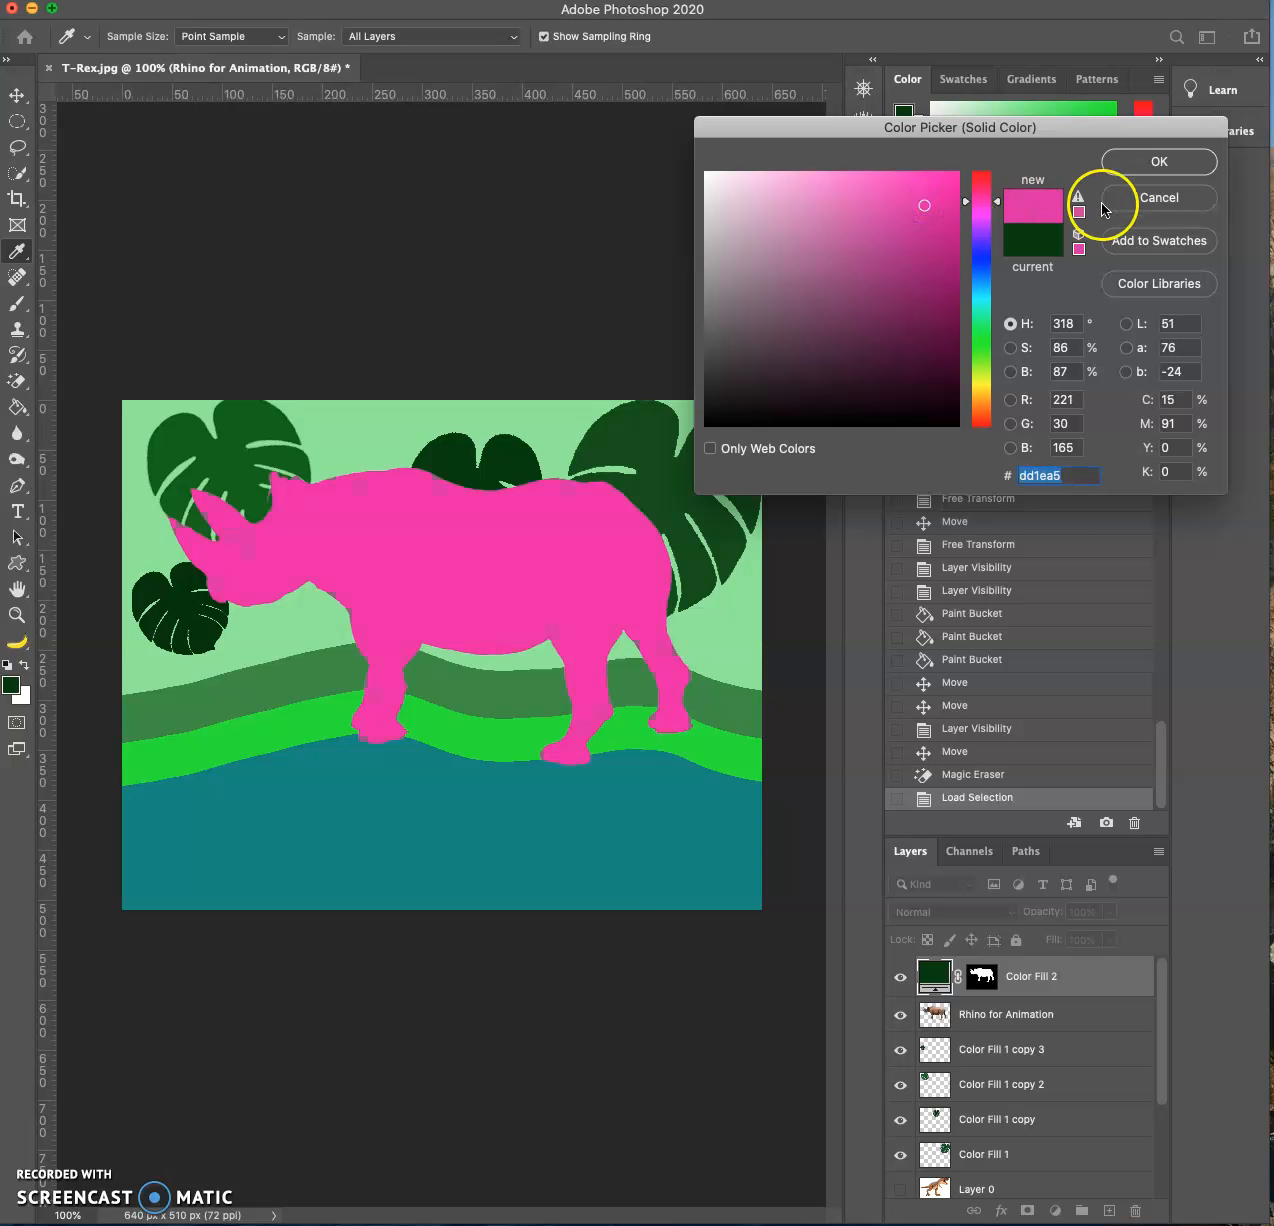
left_click(1152, 162)
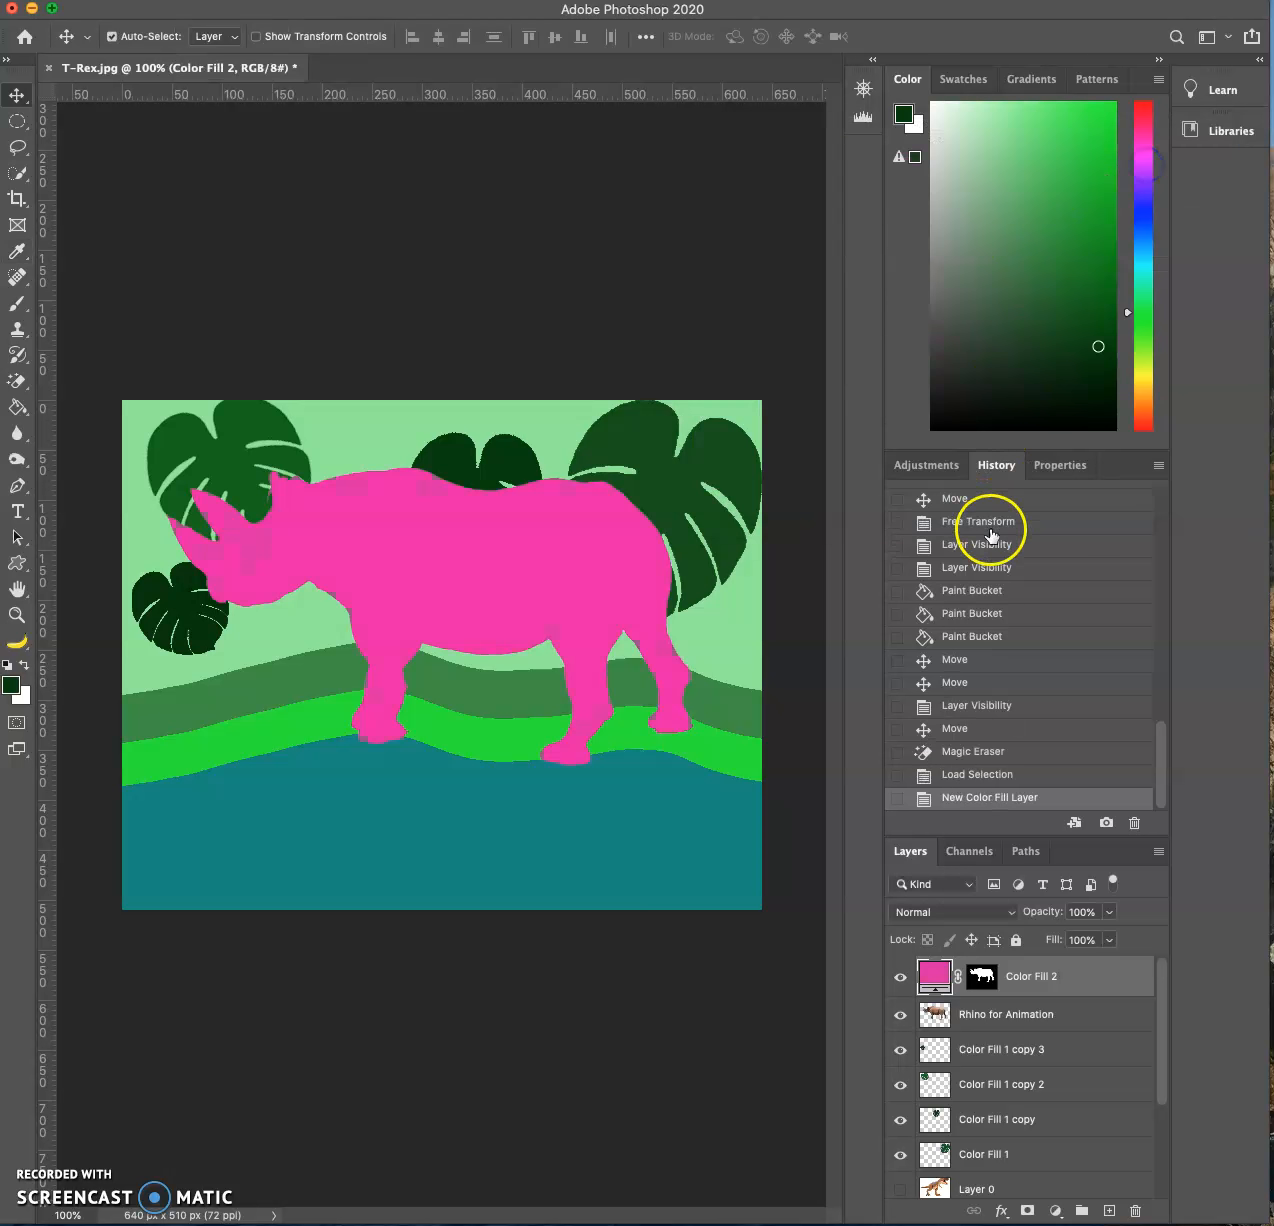
- Merge the pink fill layer with the Rhino for Animation layer and move the merged rhino down onto the teal ground
left_click(1040, 1014, "shift")
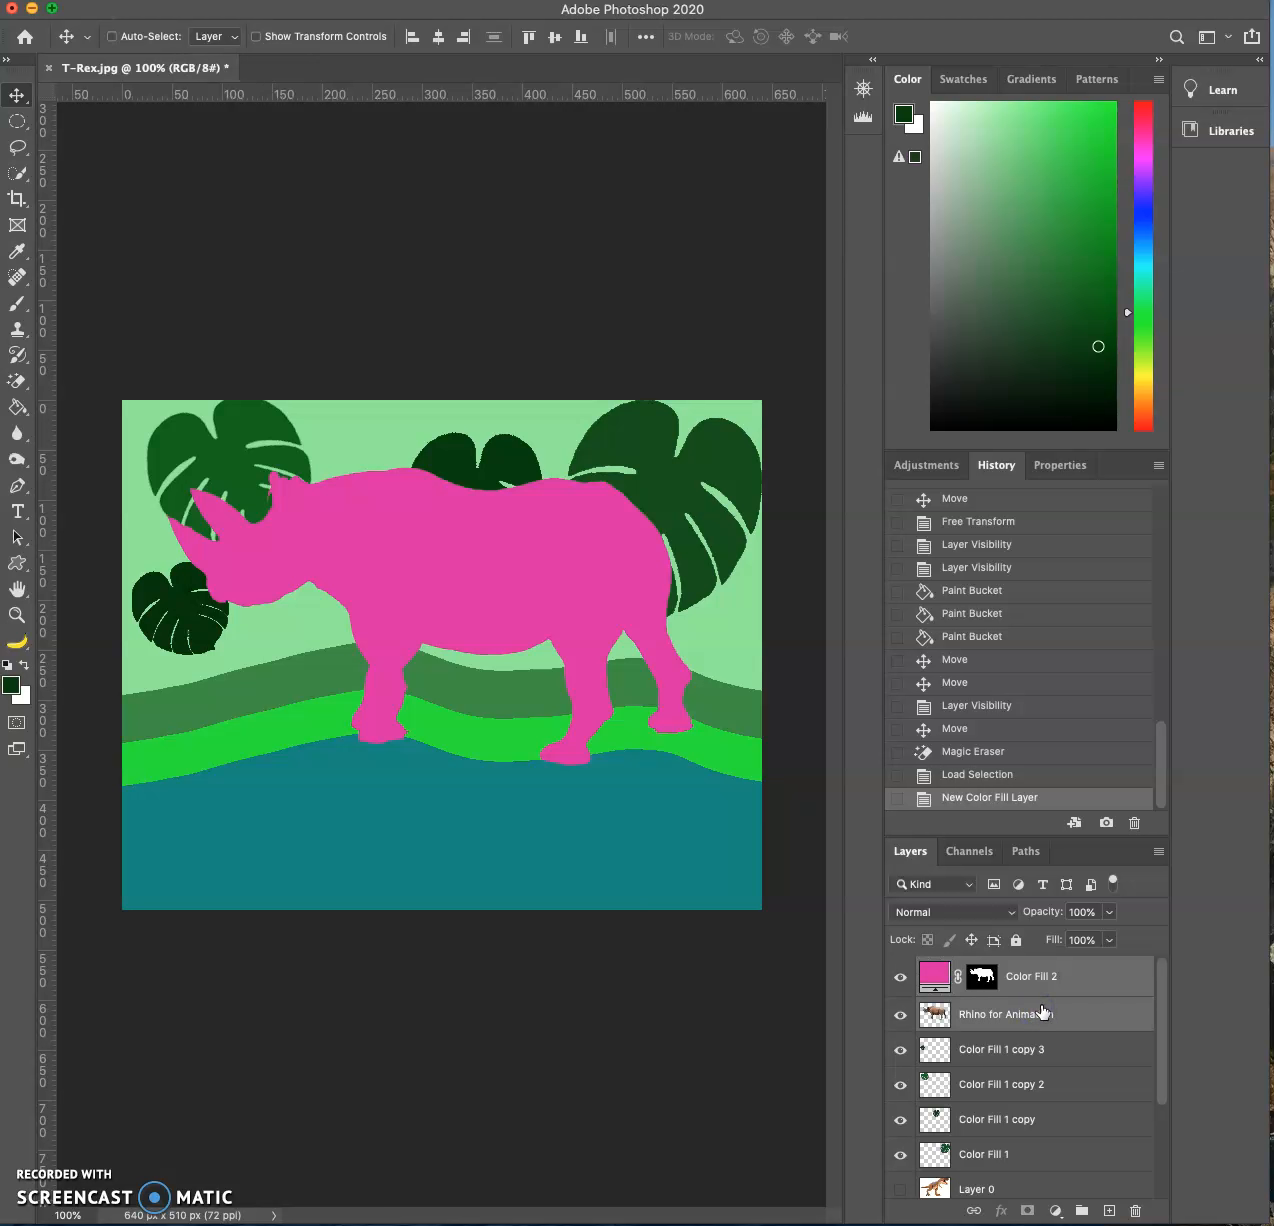
key("super+e")
left_click_drag(600, 606, 561, 737)
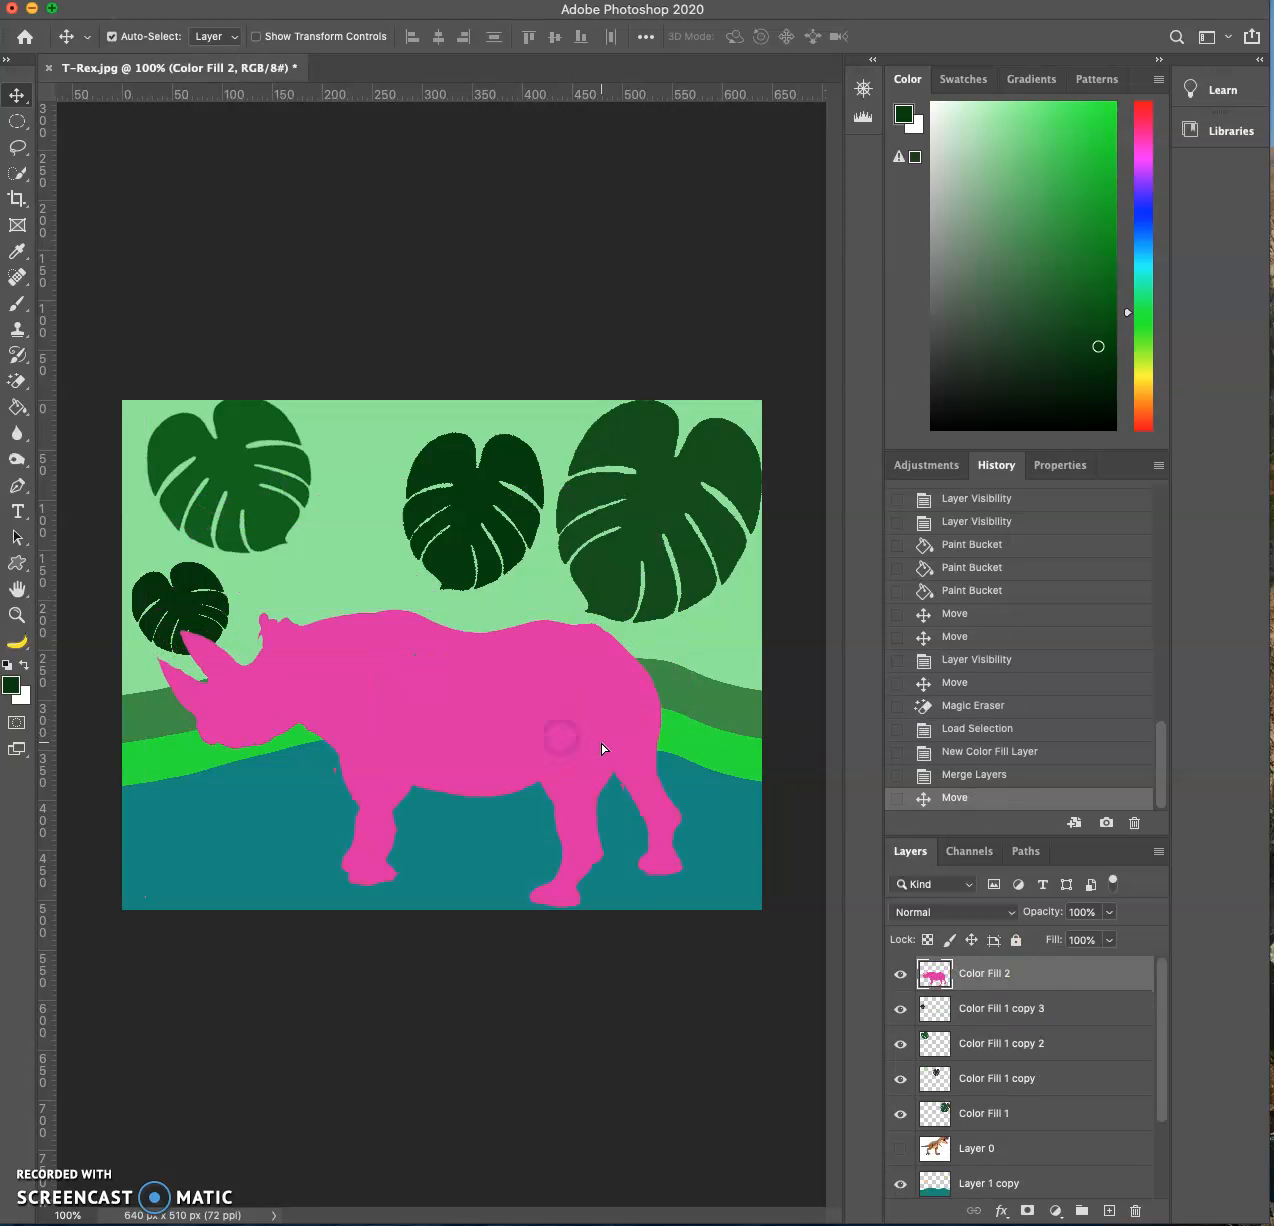
- Scale the pink rhino down to a small figure and place it on the hills in the picture's lower right
key("super+t")
left_click_drag(684, 610, 367, 800)
left_click_drag(251, 828, 569, 748)
left_click_drag(672, 706, 624, 714)
left_click_drag(574, 782, 636, 749)
key("Return")
- Enlarge the pink rhino slightly and lower it so its feet stand on the teal ground
key("ctrl+t")
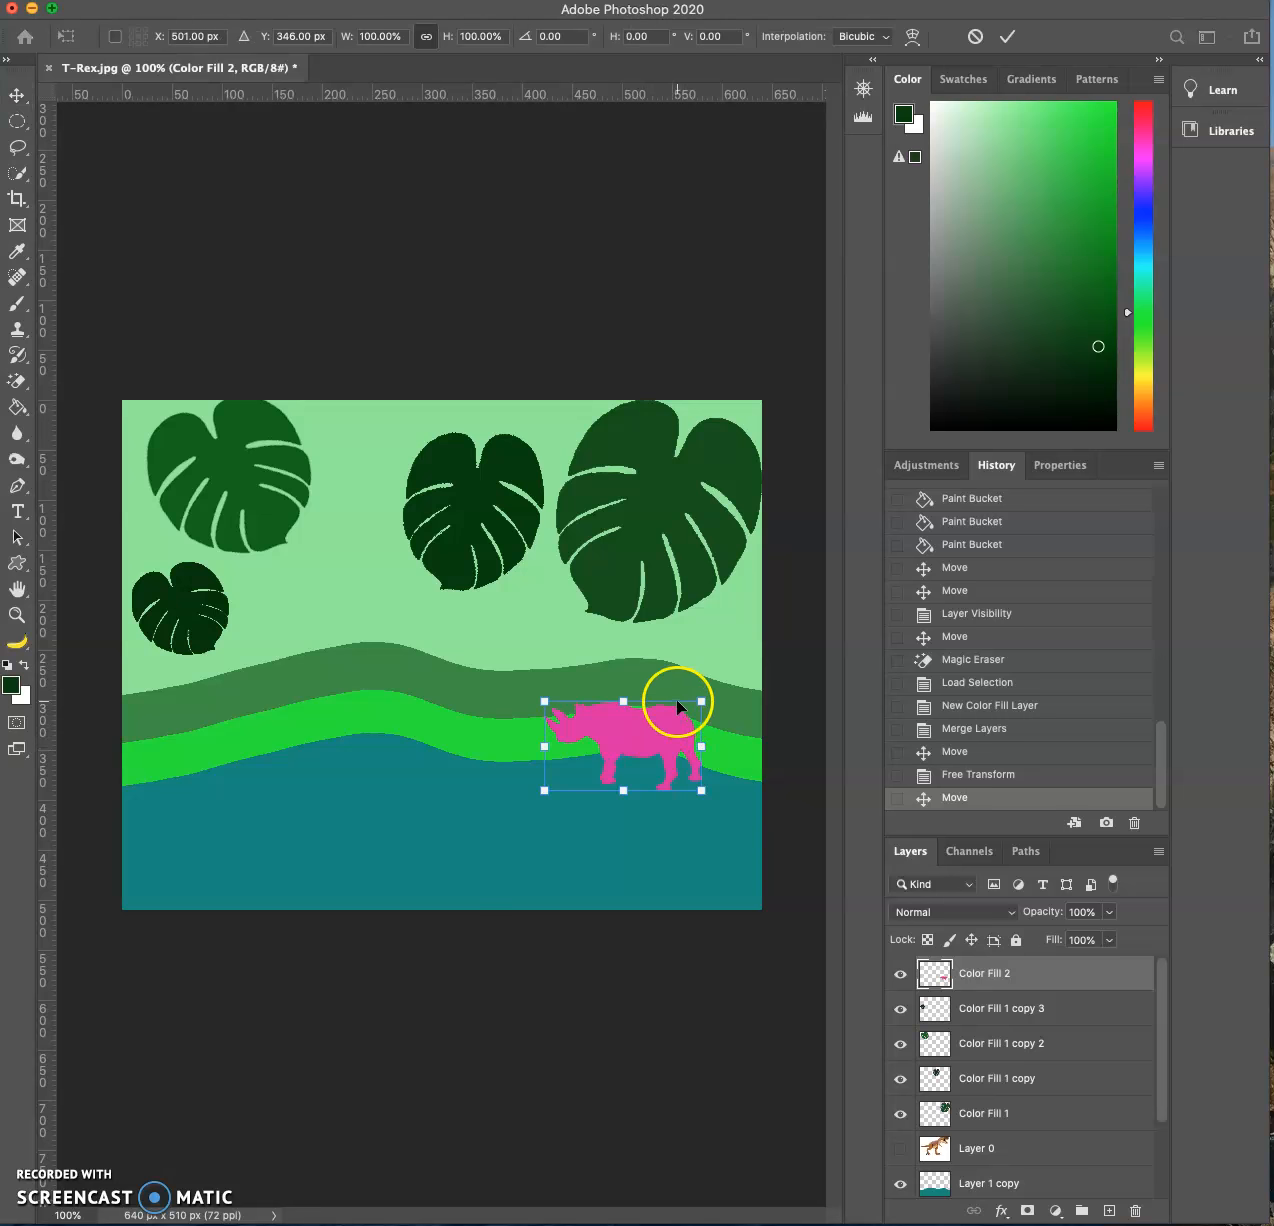
left_click_drag(553, 714, 492, 661)
key("Return")
left_click_drag(619, 705, 621, 733)
left_click(901, 1148)
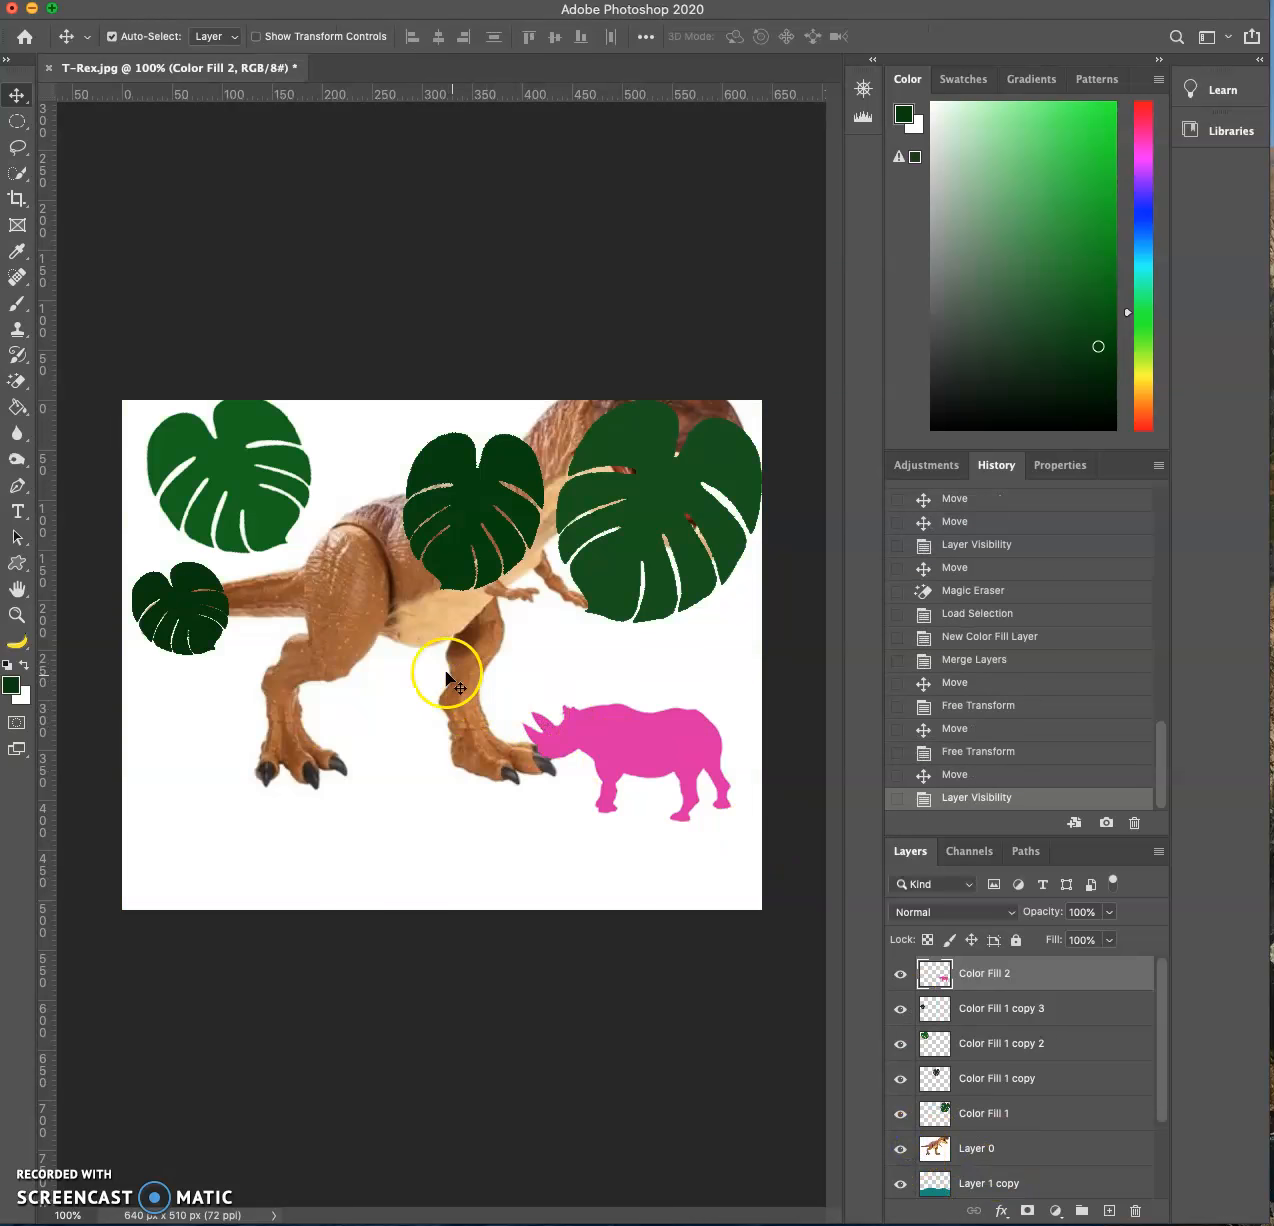
left_click_drag(446, 626, 405, 773)
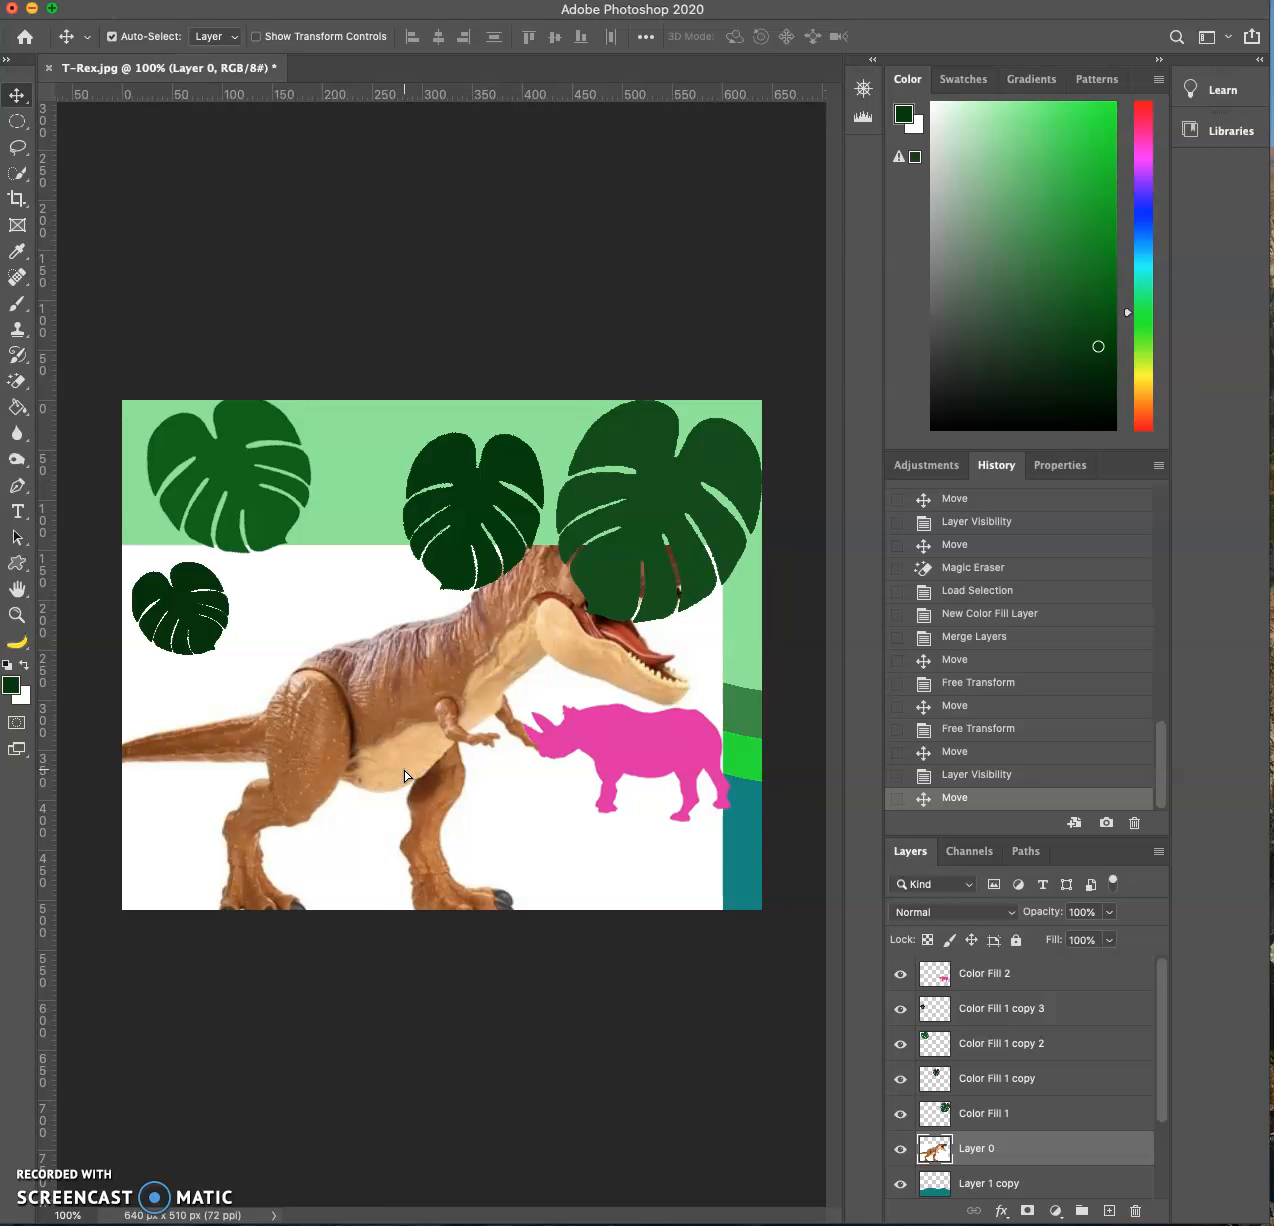
key("Delete")
left_click(921, 800)
left_click_drag(1272, 660, 589, 668)
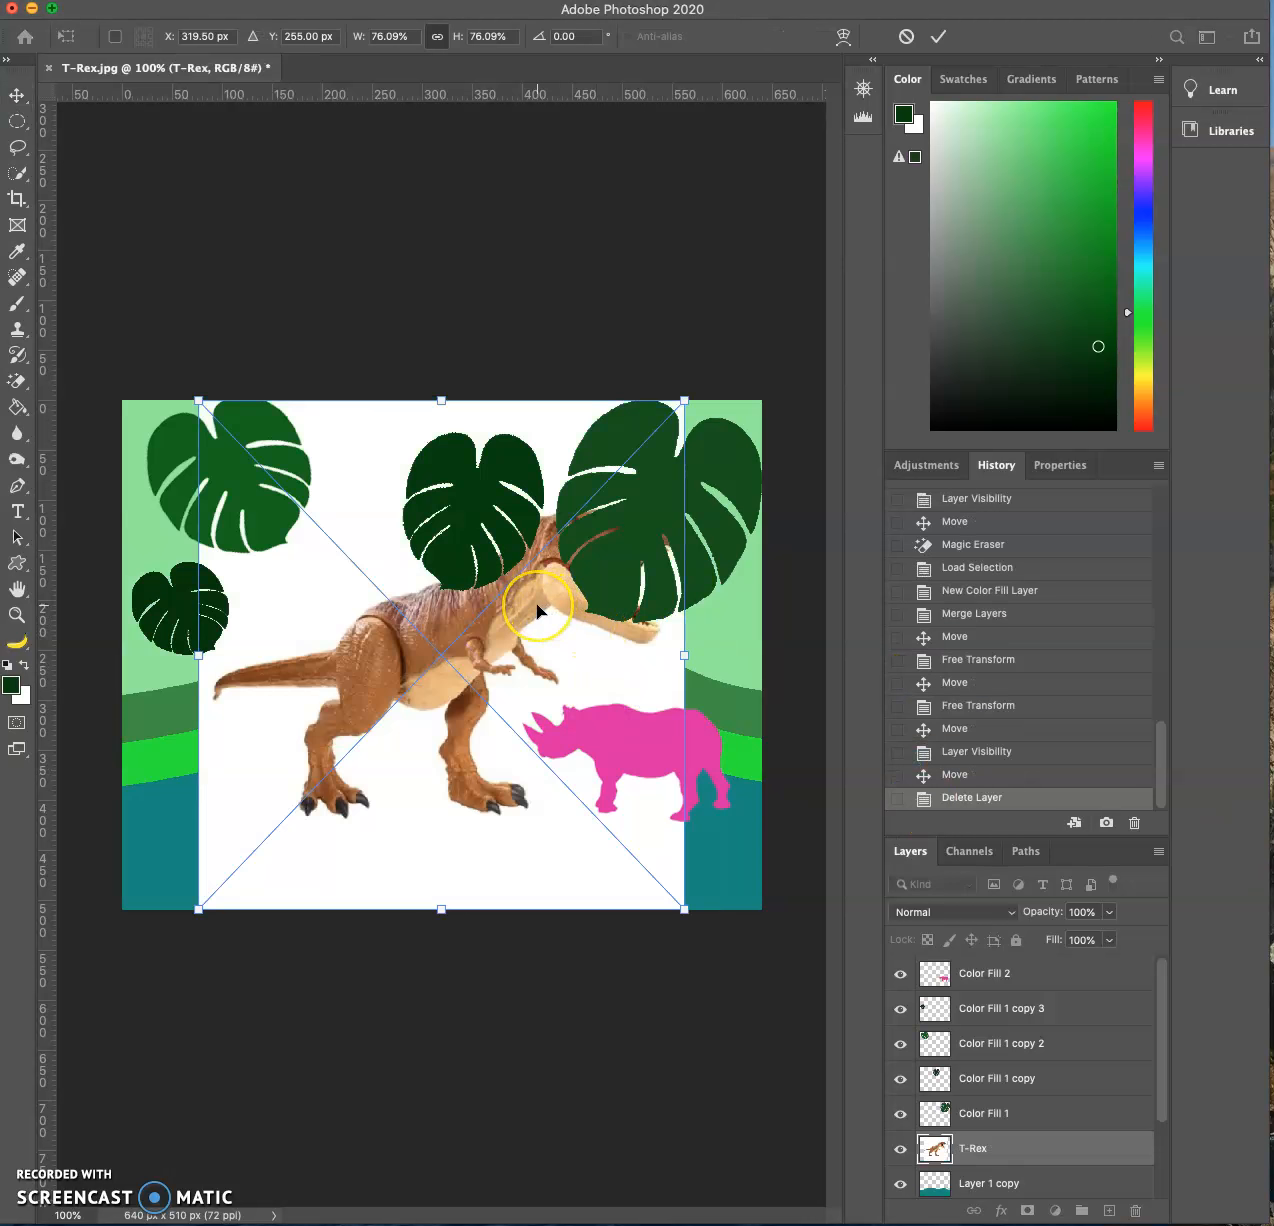
key("Escape")
left_click(531, 613)
key("super+z")
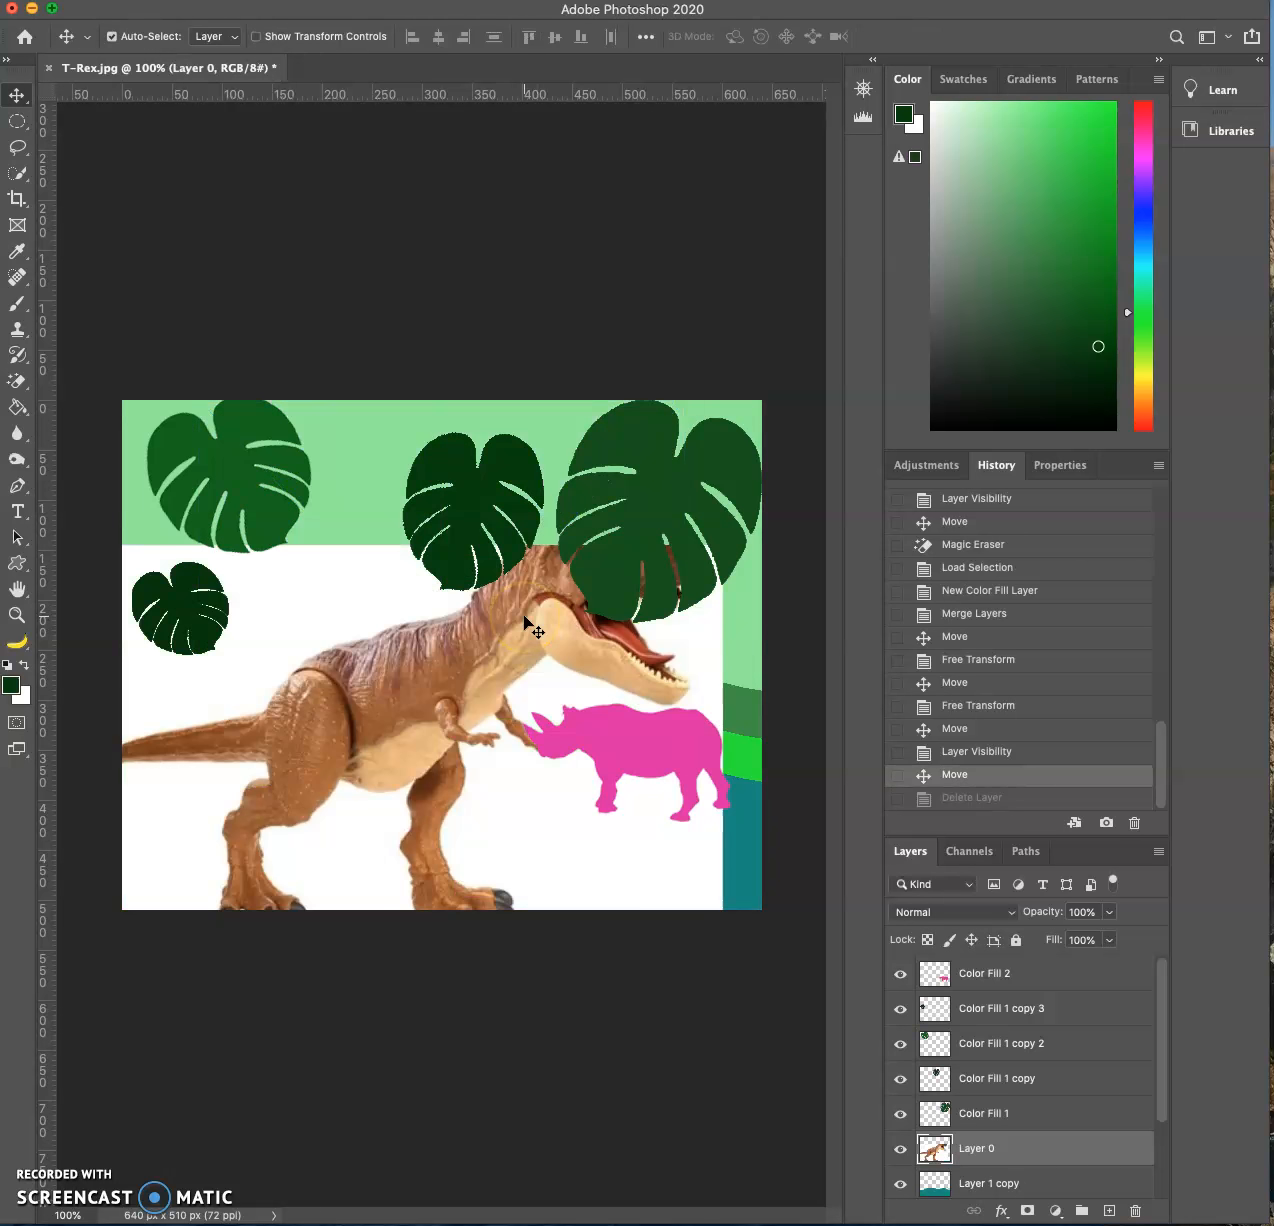
left_click_drag(495, 655, 533, 672)
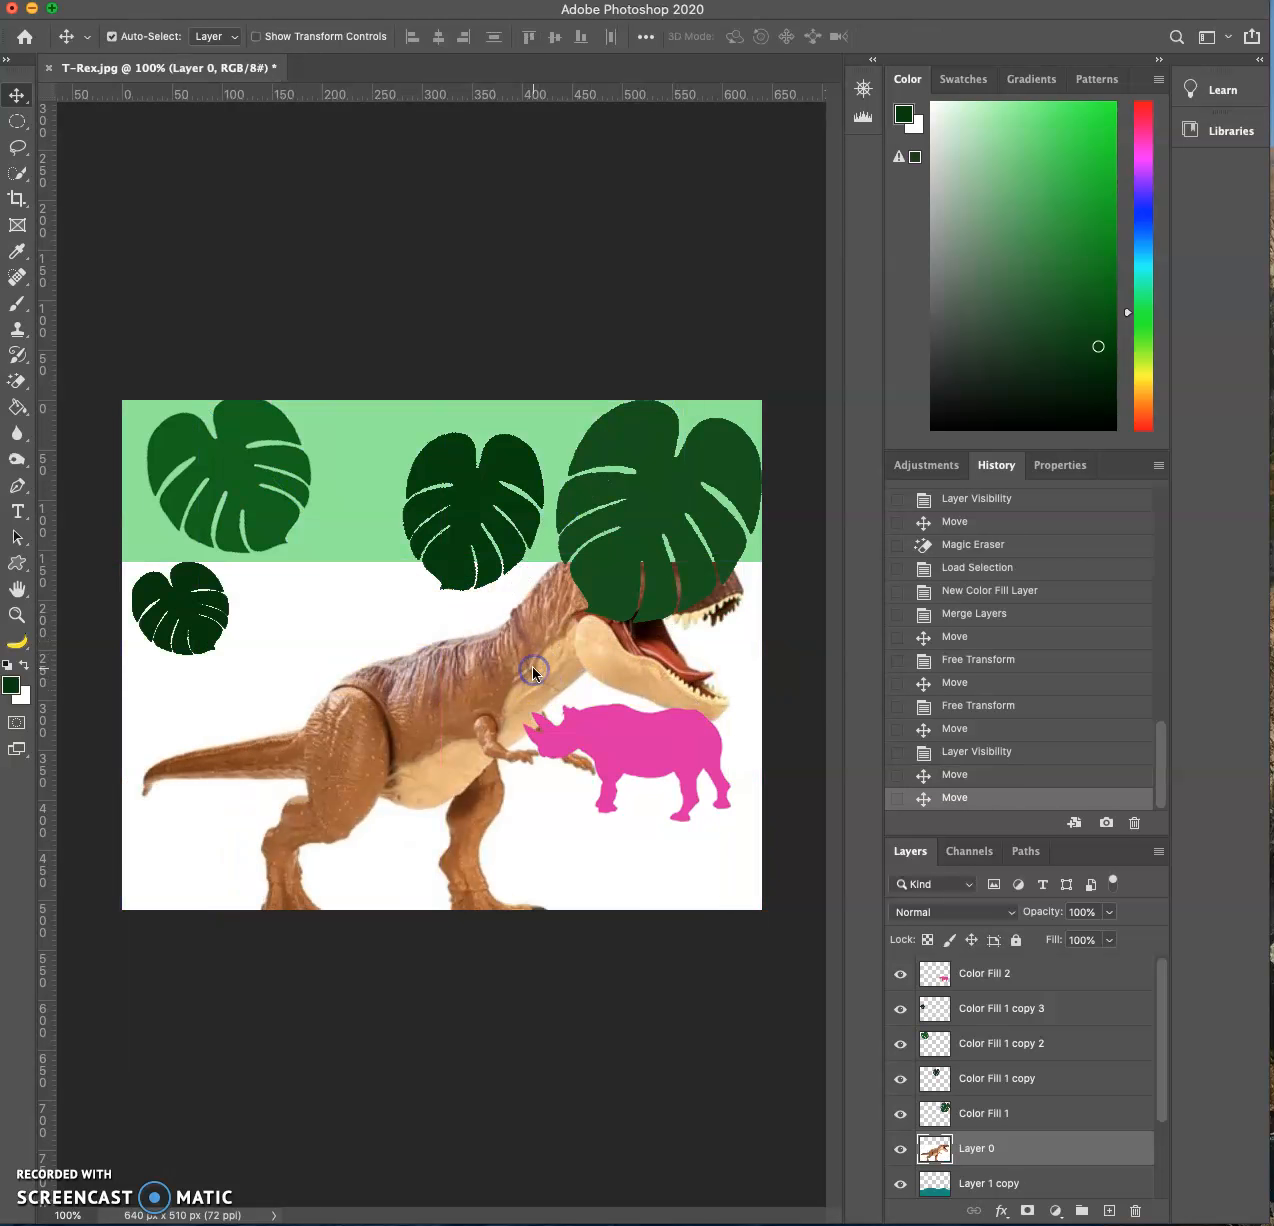
- Delete the Layer 0 photo and place the T-Rex image file as an embedded smart object
key("Delete")
left_click_drag(1270, 866, 520, 745)
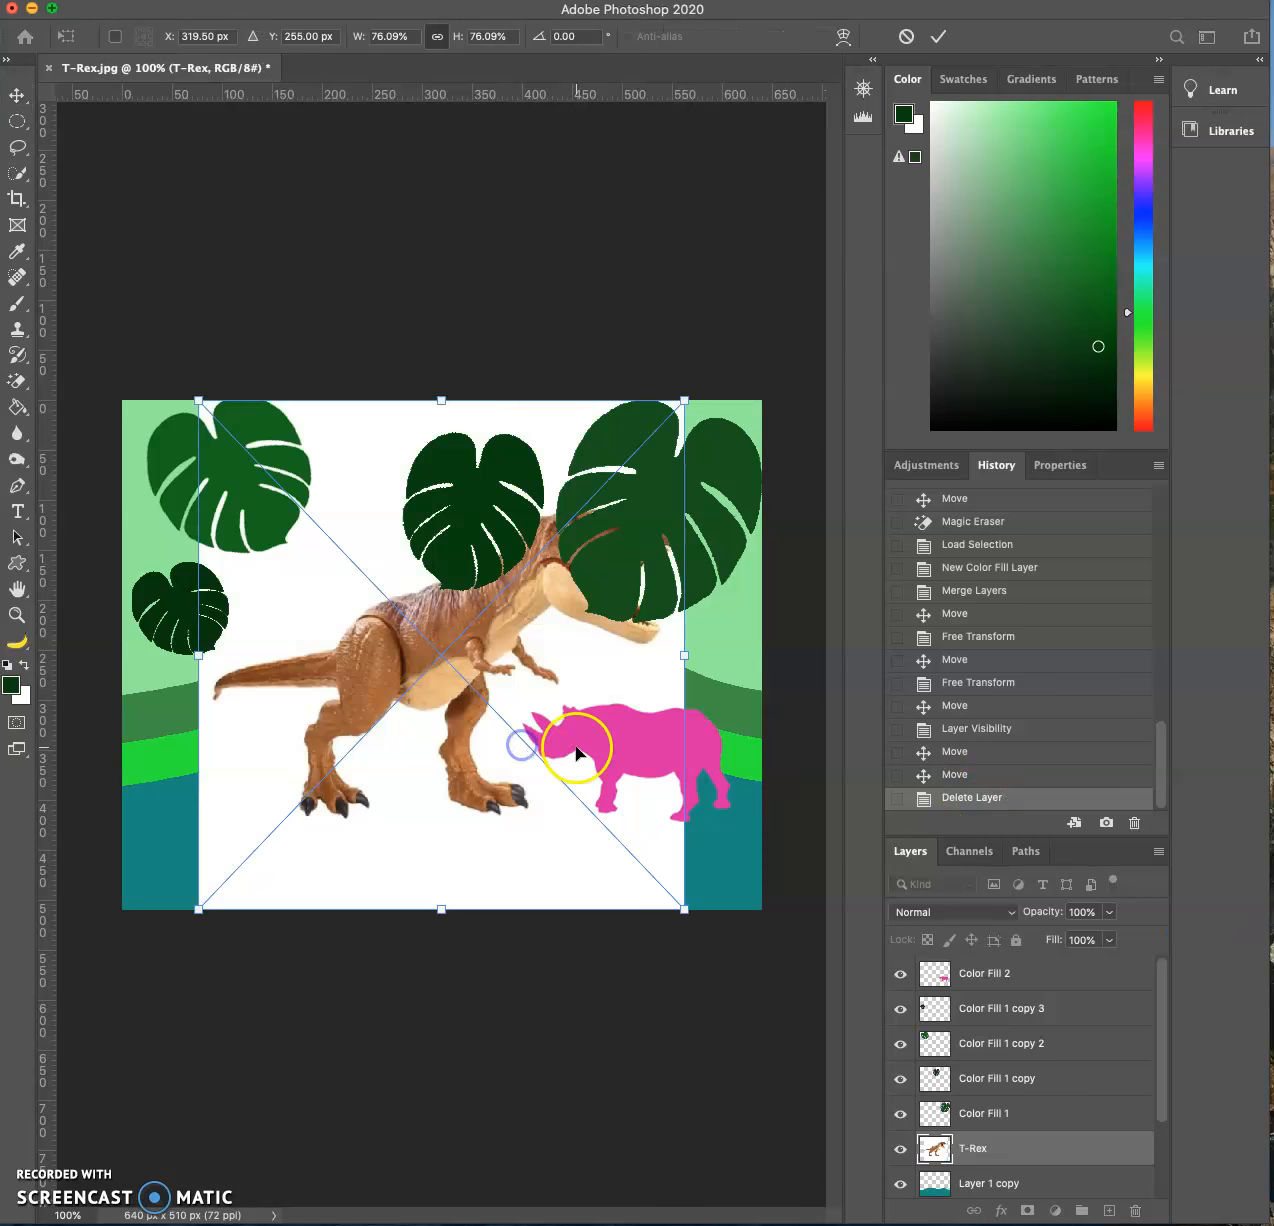
key("Return")
- Bring the T-Rex layer to the top of the layer stack and position the T-Rex to the left of the rhino
left_click_drag(427, 649, 350, 727)
left_click_drag(1092, 1150, 1078, 968)
mouse_move(322, 560)
left_mouse_down()
mouse_move(395, 518)
mouse_move(370, 483)
left_mouse_up()
- Rasterize the T-Rex layer and remove its white background with the Magic Eraser
left_click(17, 380)
left_click(304, 463)
left_click(1017, 367)
left_click(380, 454)
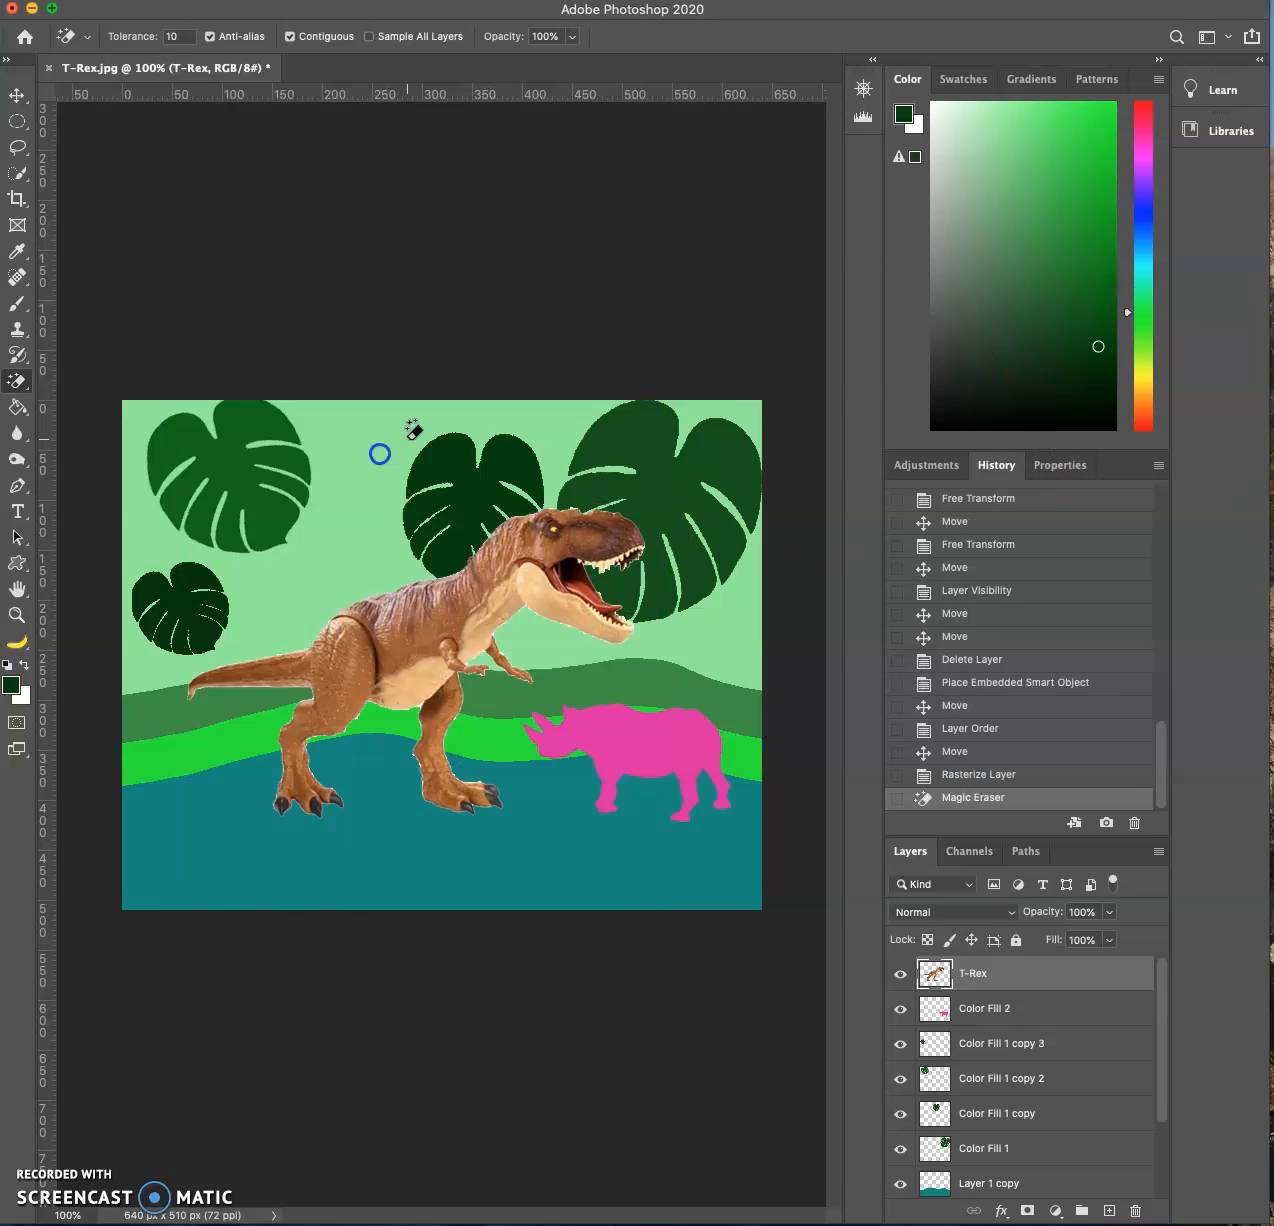
- Load the T-Rex layer's outline as a selection and add a Solid Color fill layer over it
left_click(17, 96)
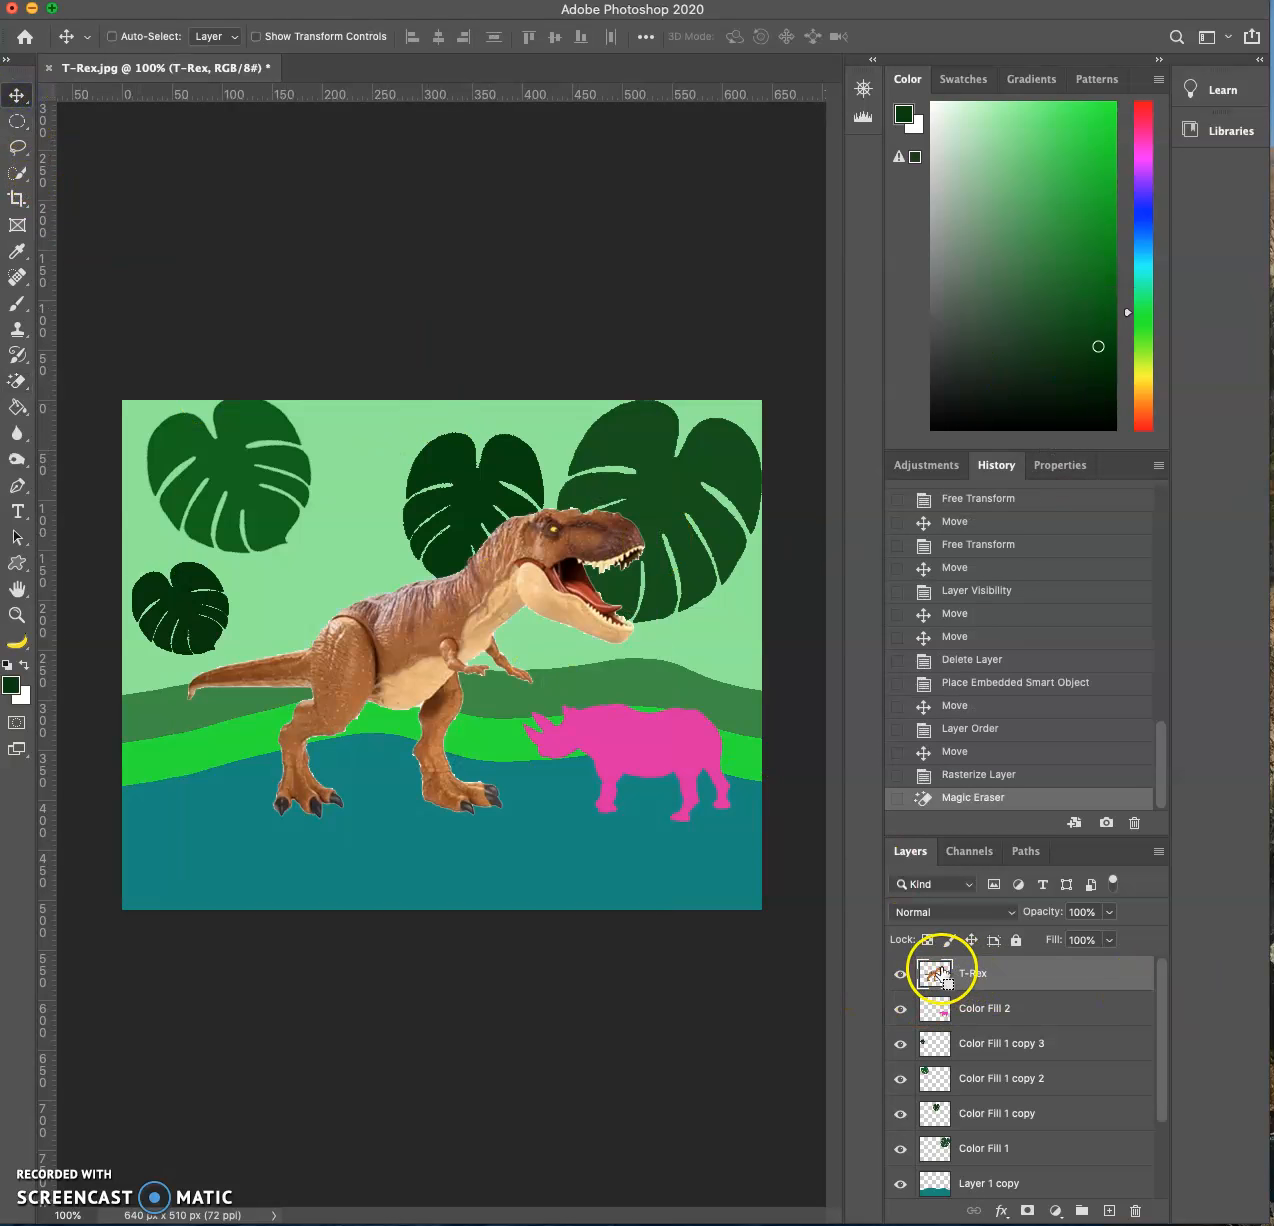
left_click(936, 972, "super")
left_click(1056, 1211)
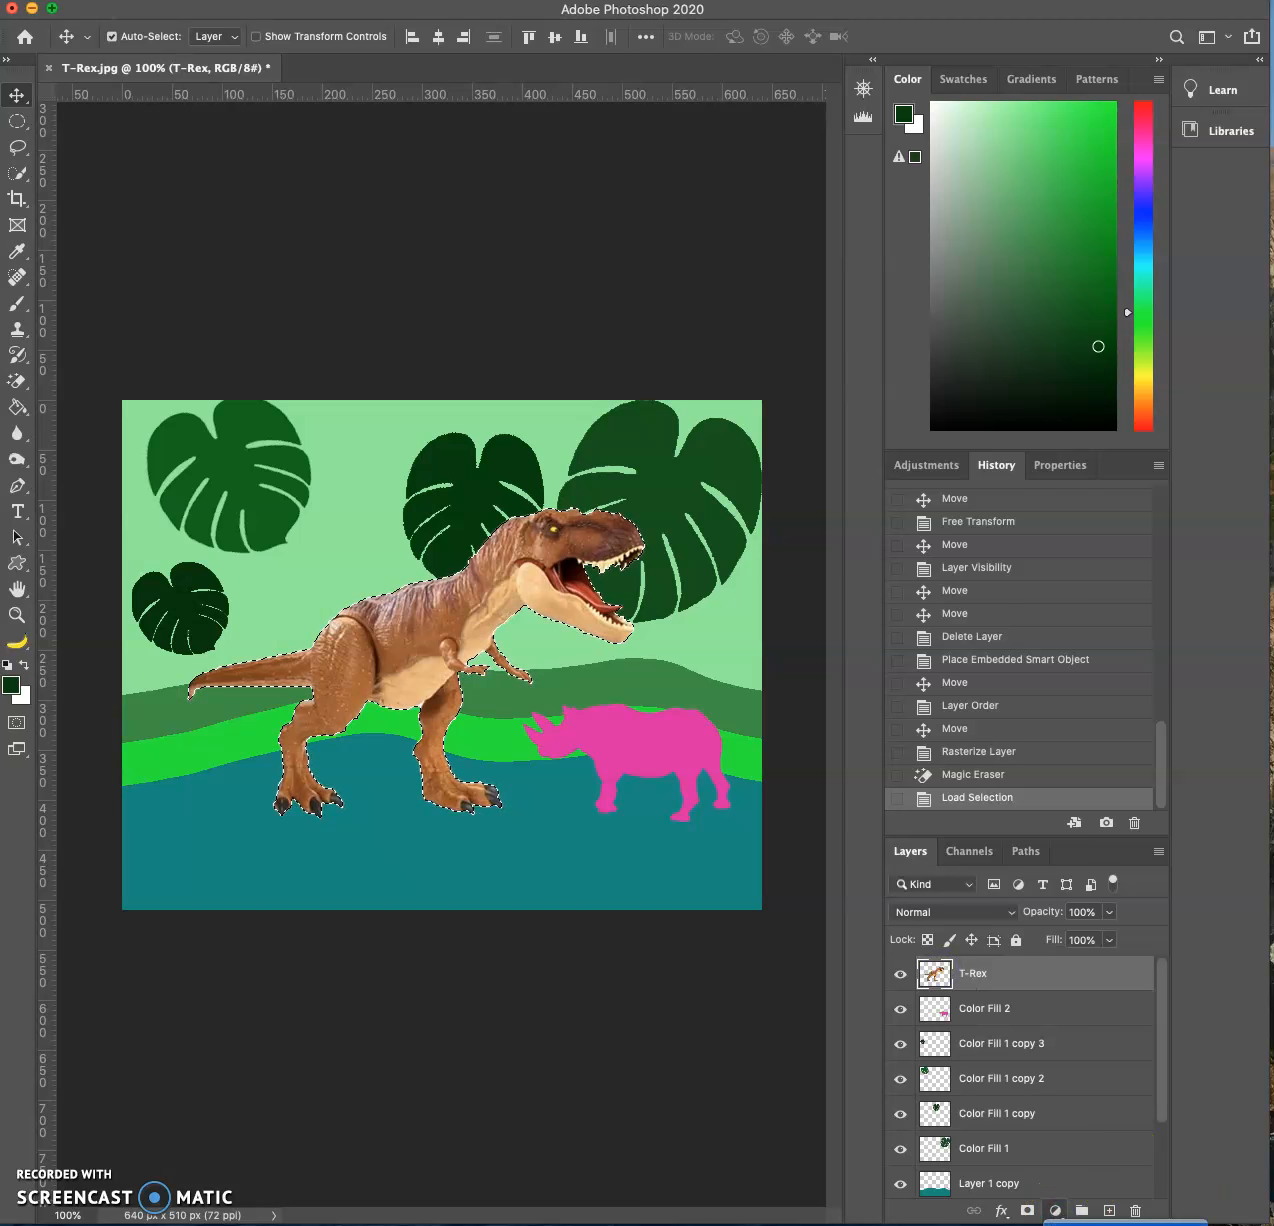
left_click(935, 590)
- Set the T-Rex fill layer's color to bright blue #092af0
left_click_drag(1005, 280, 1000, 264)
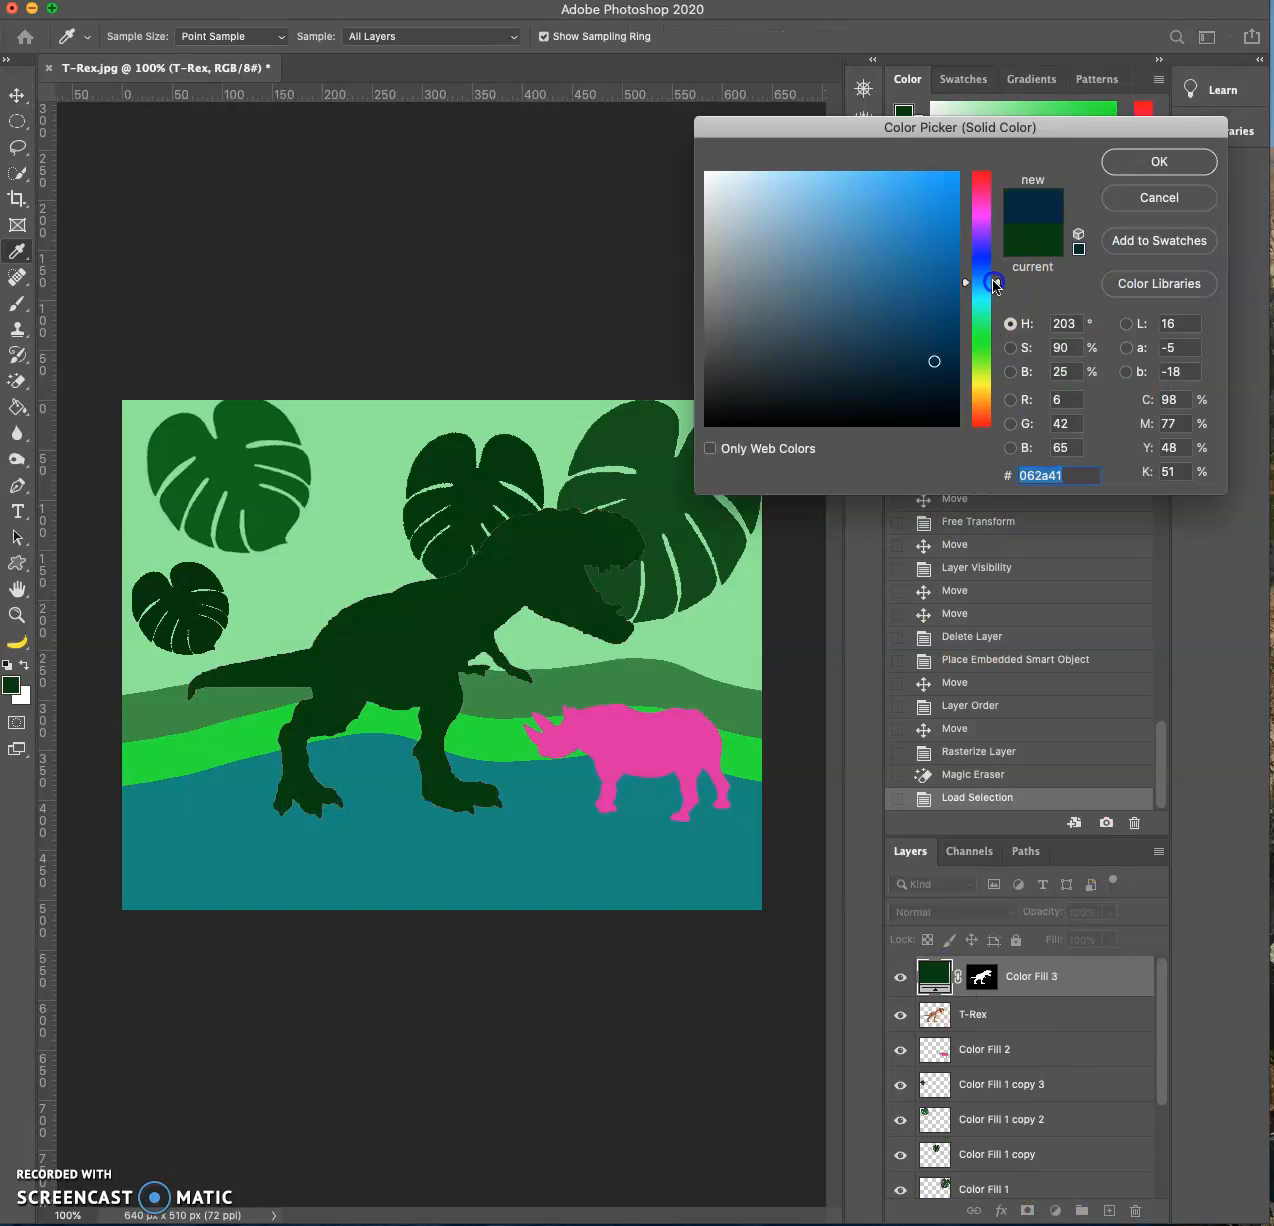
left_click(937, 193)
left_click_drag(893, 187, 897, 245)
left_click(885, 284)
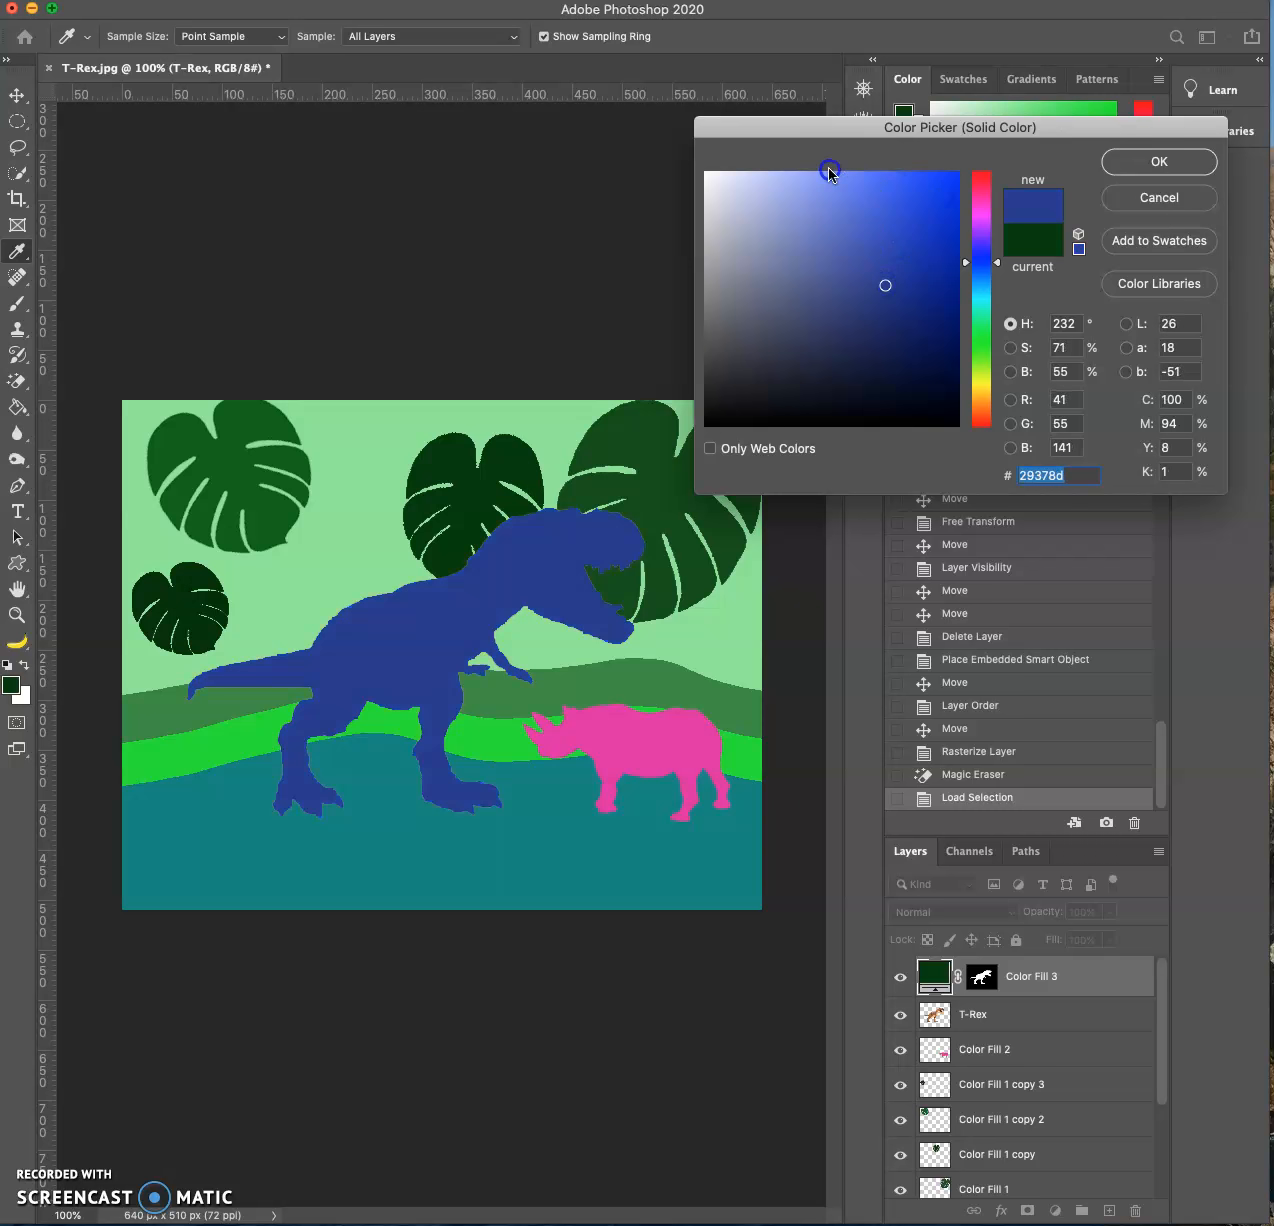
left_click(833, 188)
left_click(839, 322)
left_click(919, 301)
left_click(927, 354)
left_click(927, 189)
left_click(949, 186)
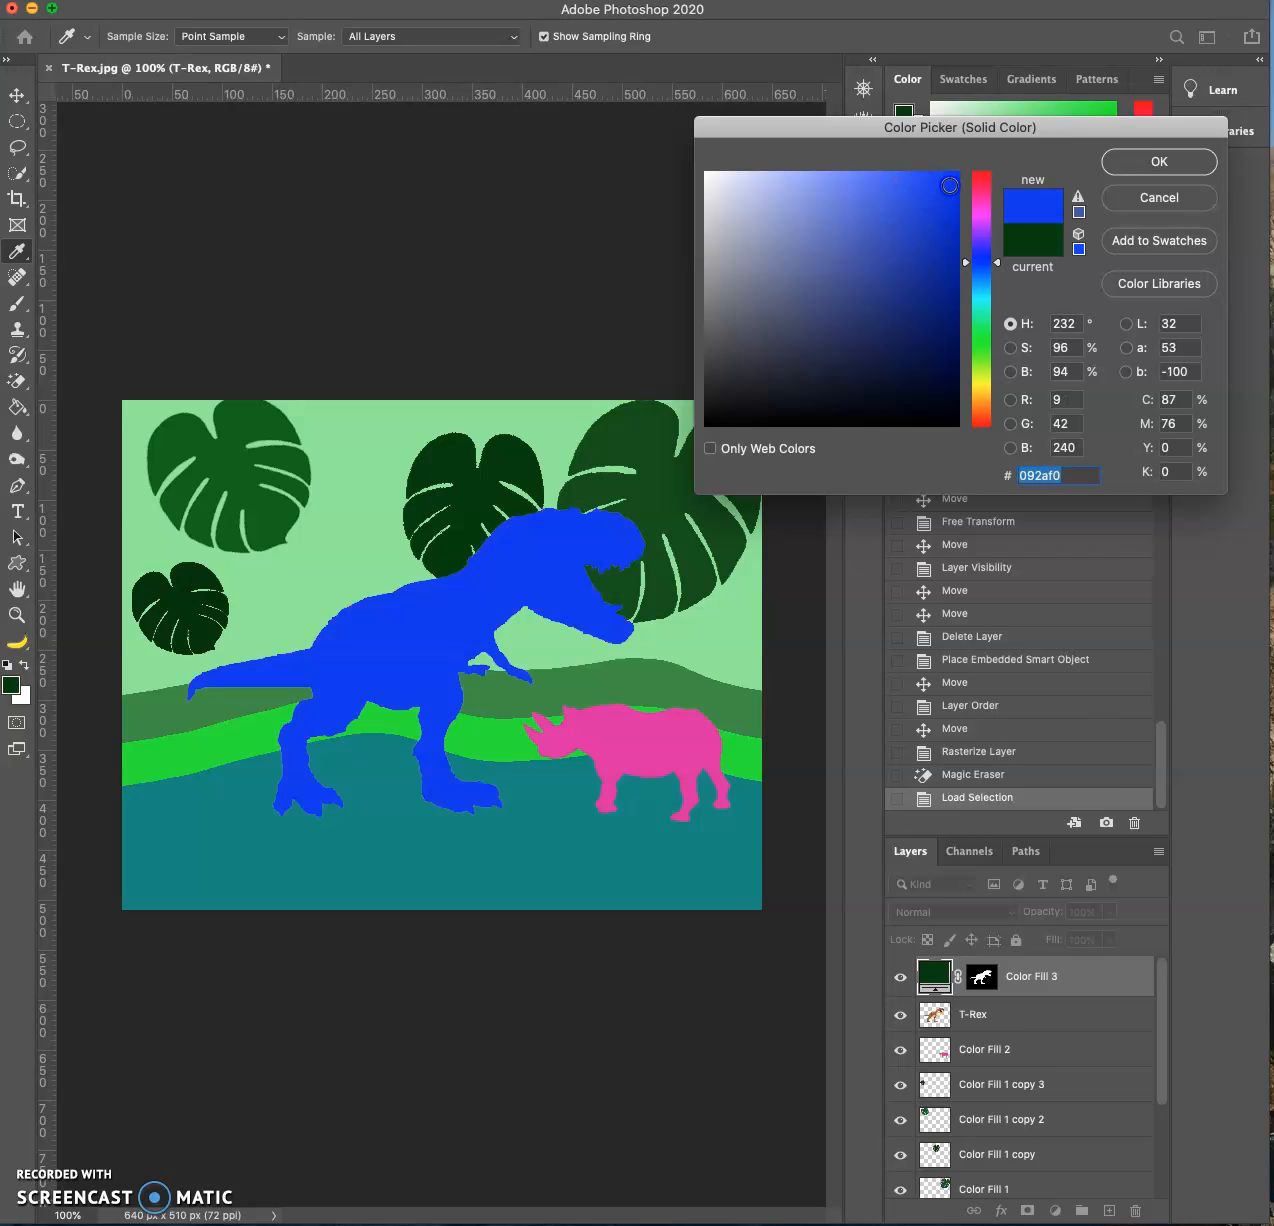
left_click(1154, 183)
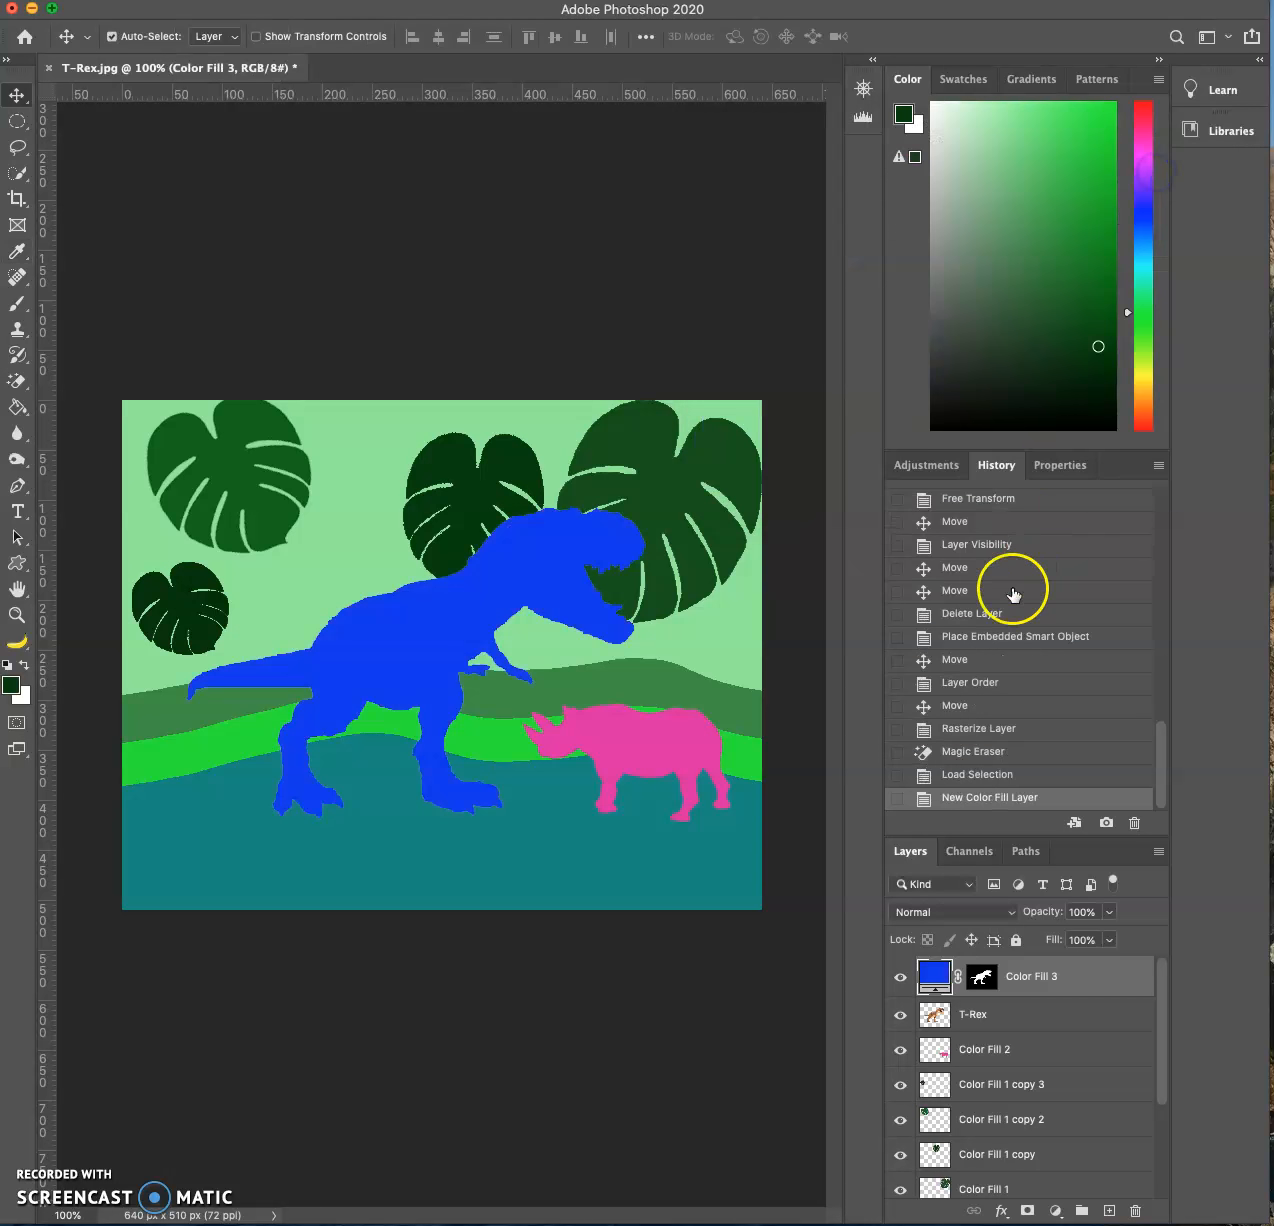
- Merge the blue fill layer with the T-Rex layer and move the merged T-Rex down and left, away from the rhino
left_click(1066, 1025)
key("super+e")
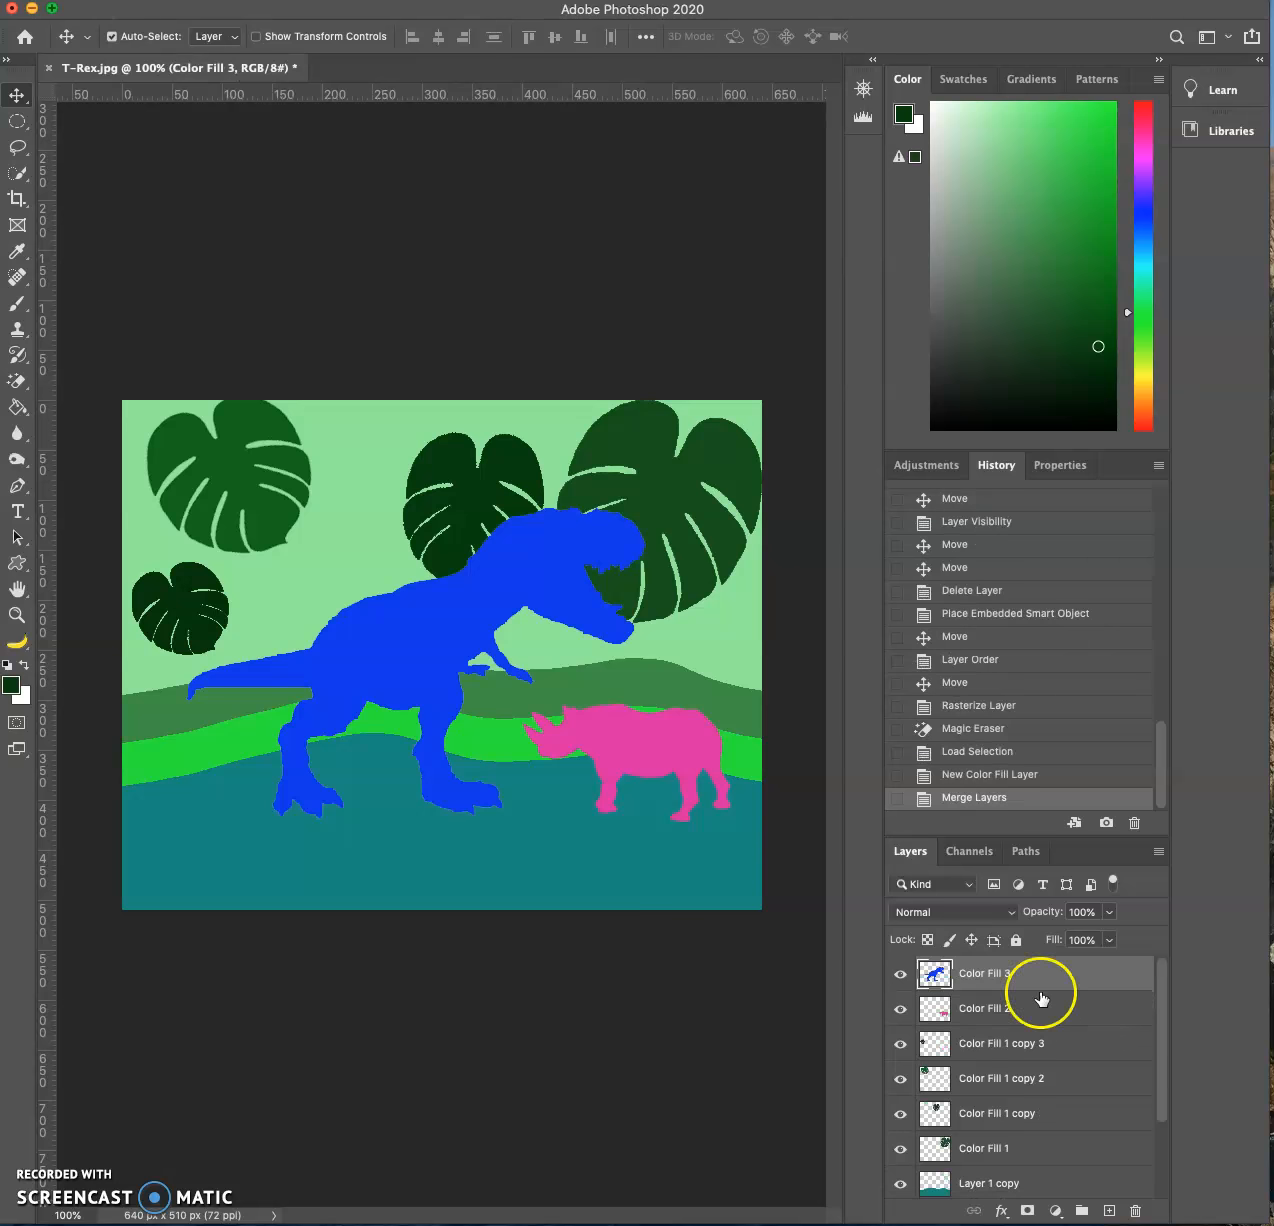
left_click_drag(512, 574, 492, 614)
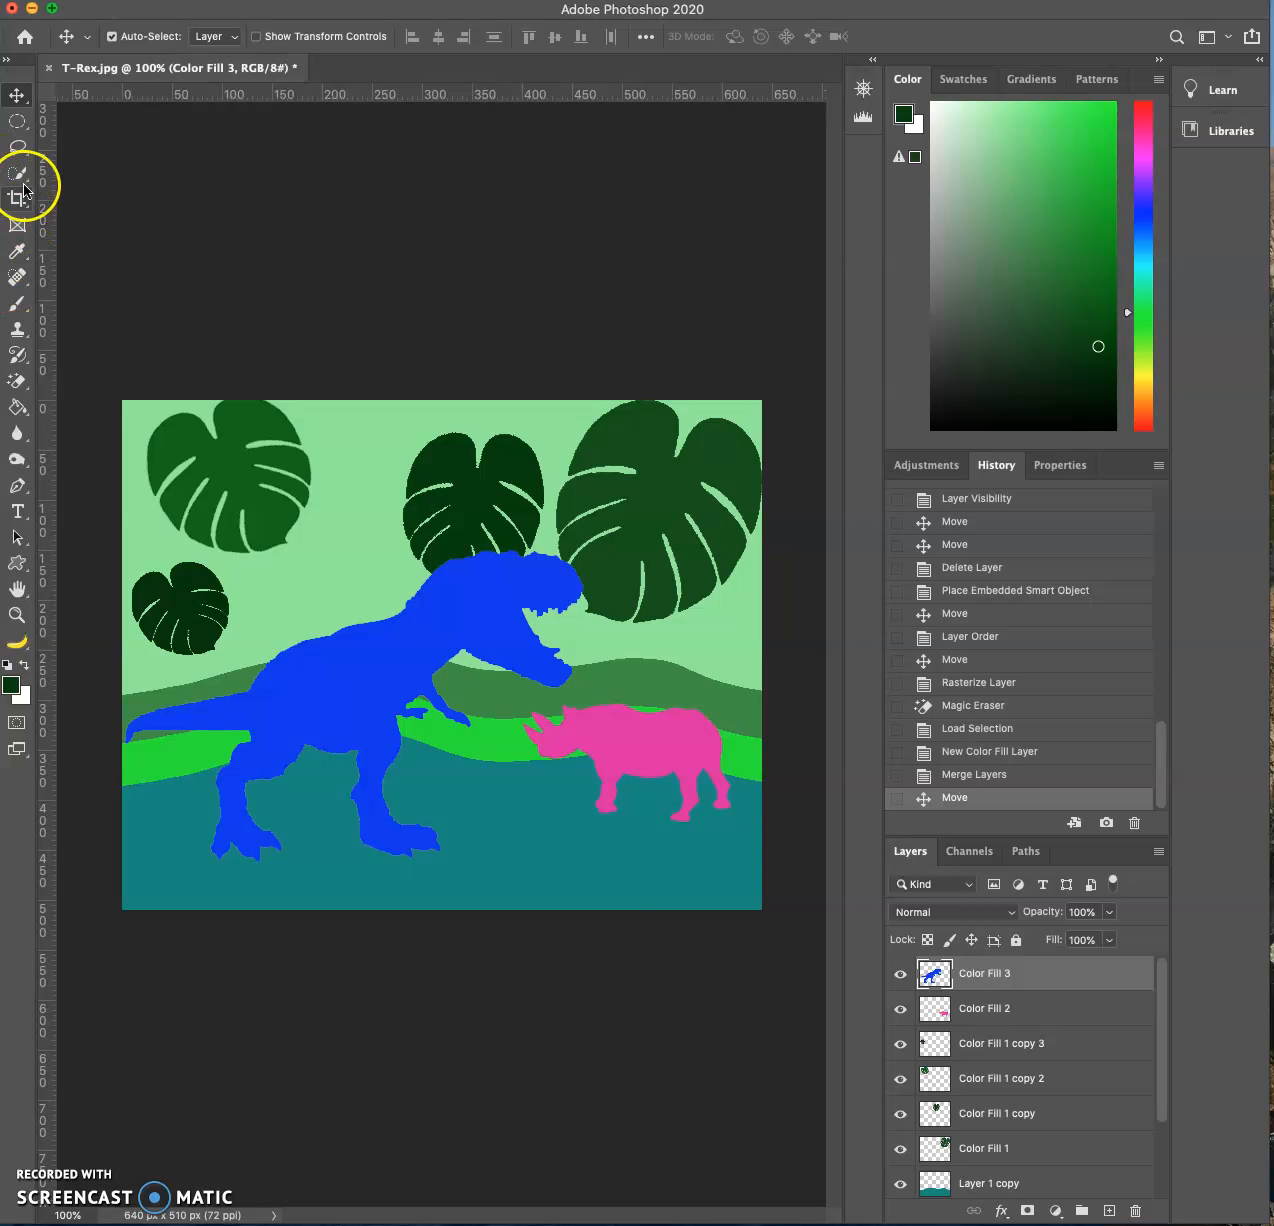
- Outline a small diamond-shaped eye on the T-Rex's head with the Polygonal Lasso
left_click_drag(24, 176, 117, 178)
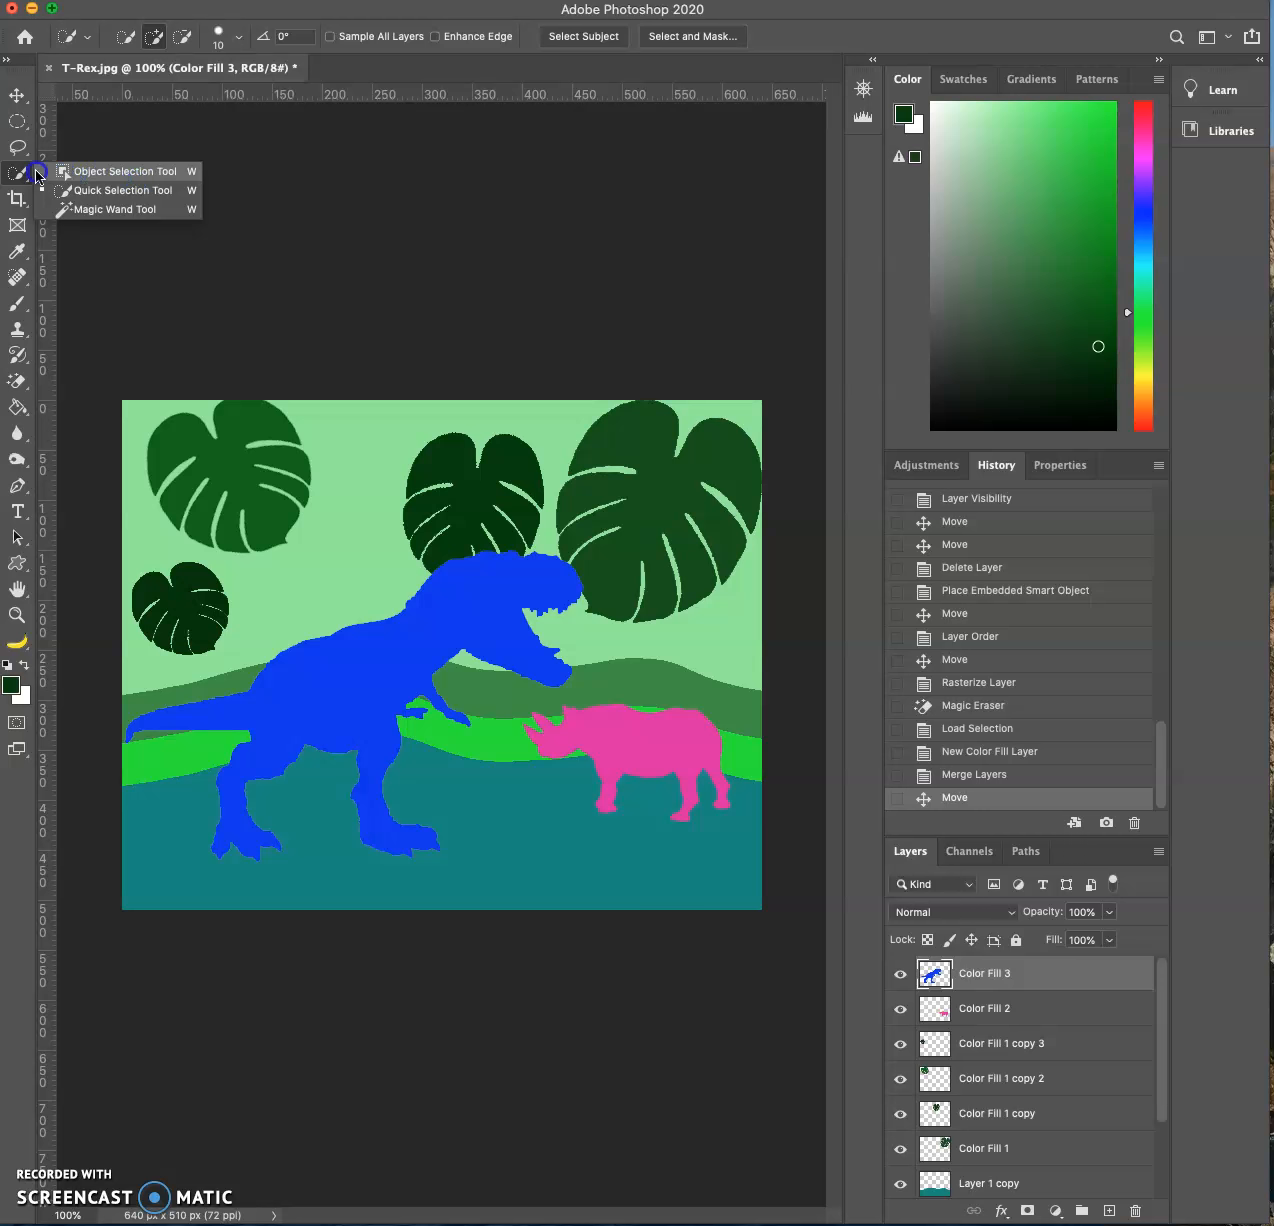
left_click_drag(17, 147, 111, 166)
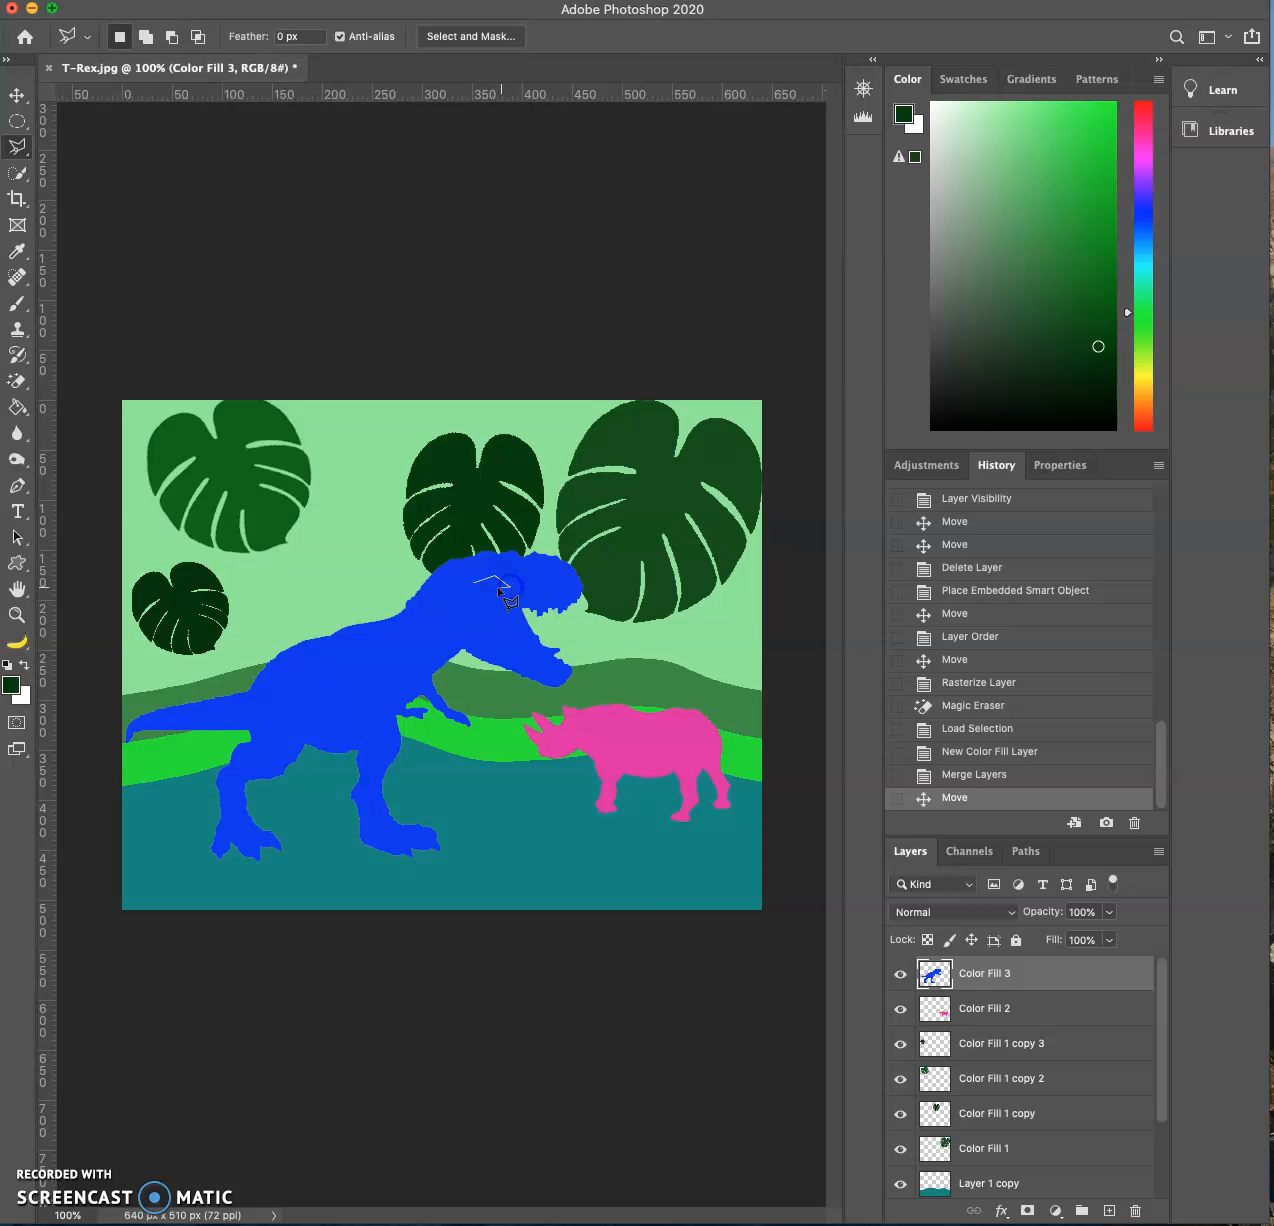
left_click(478, 585)
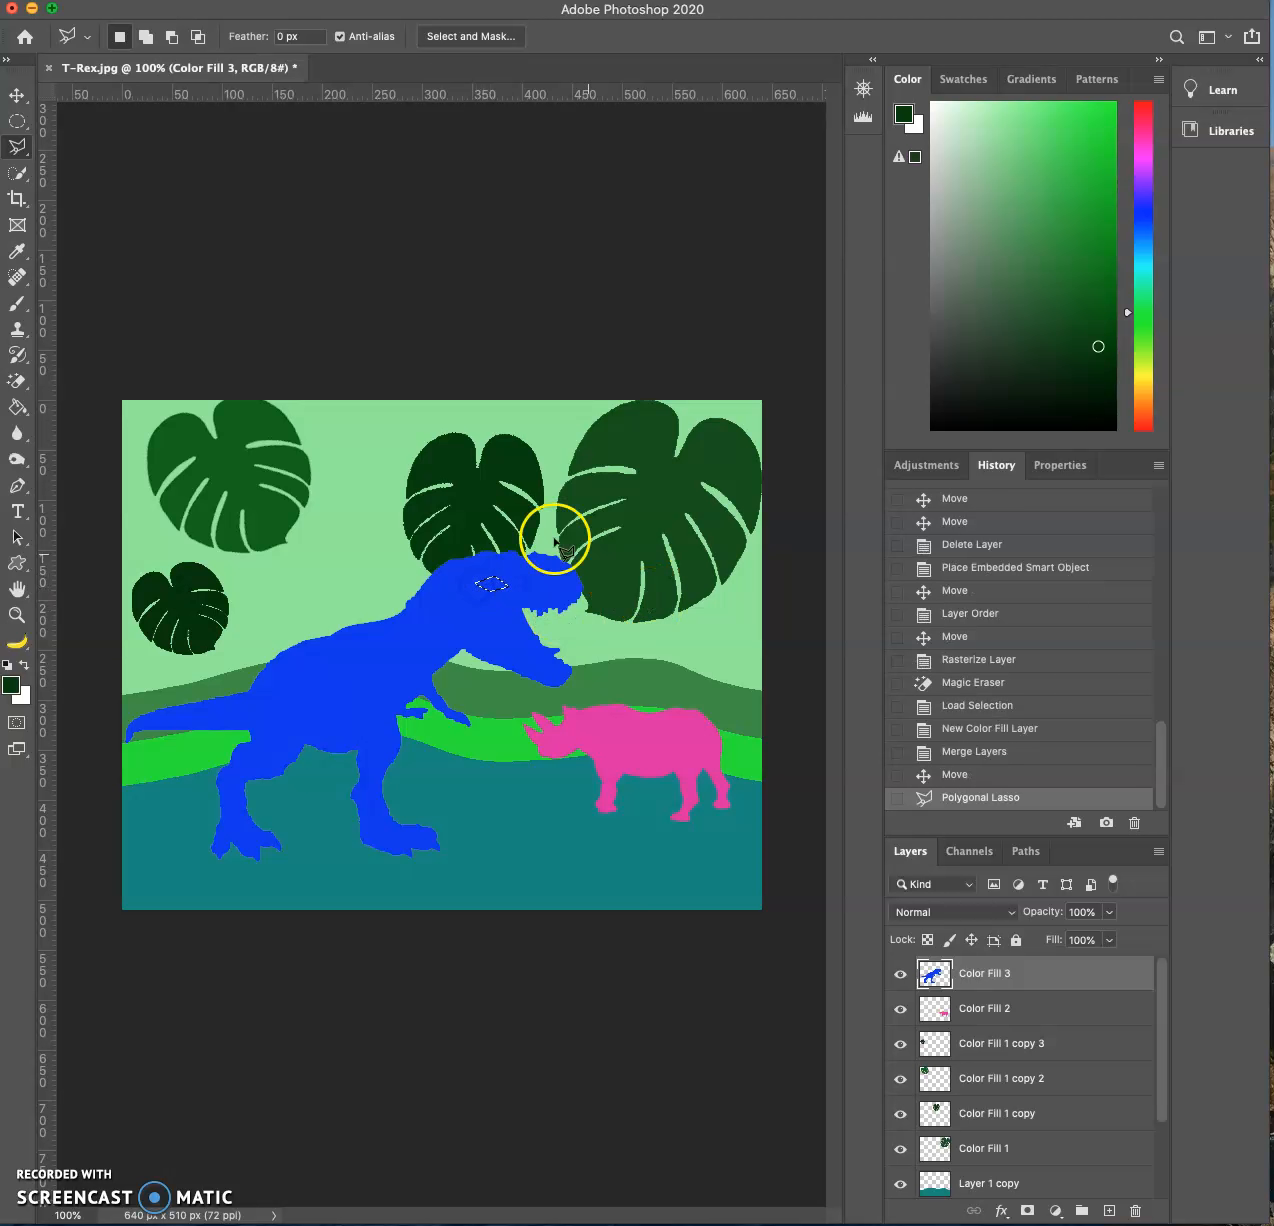
- Set the foreground color to bright cyan #07f6dd
left_click(10, 686)
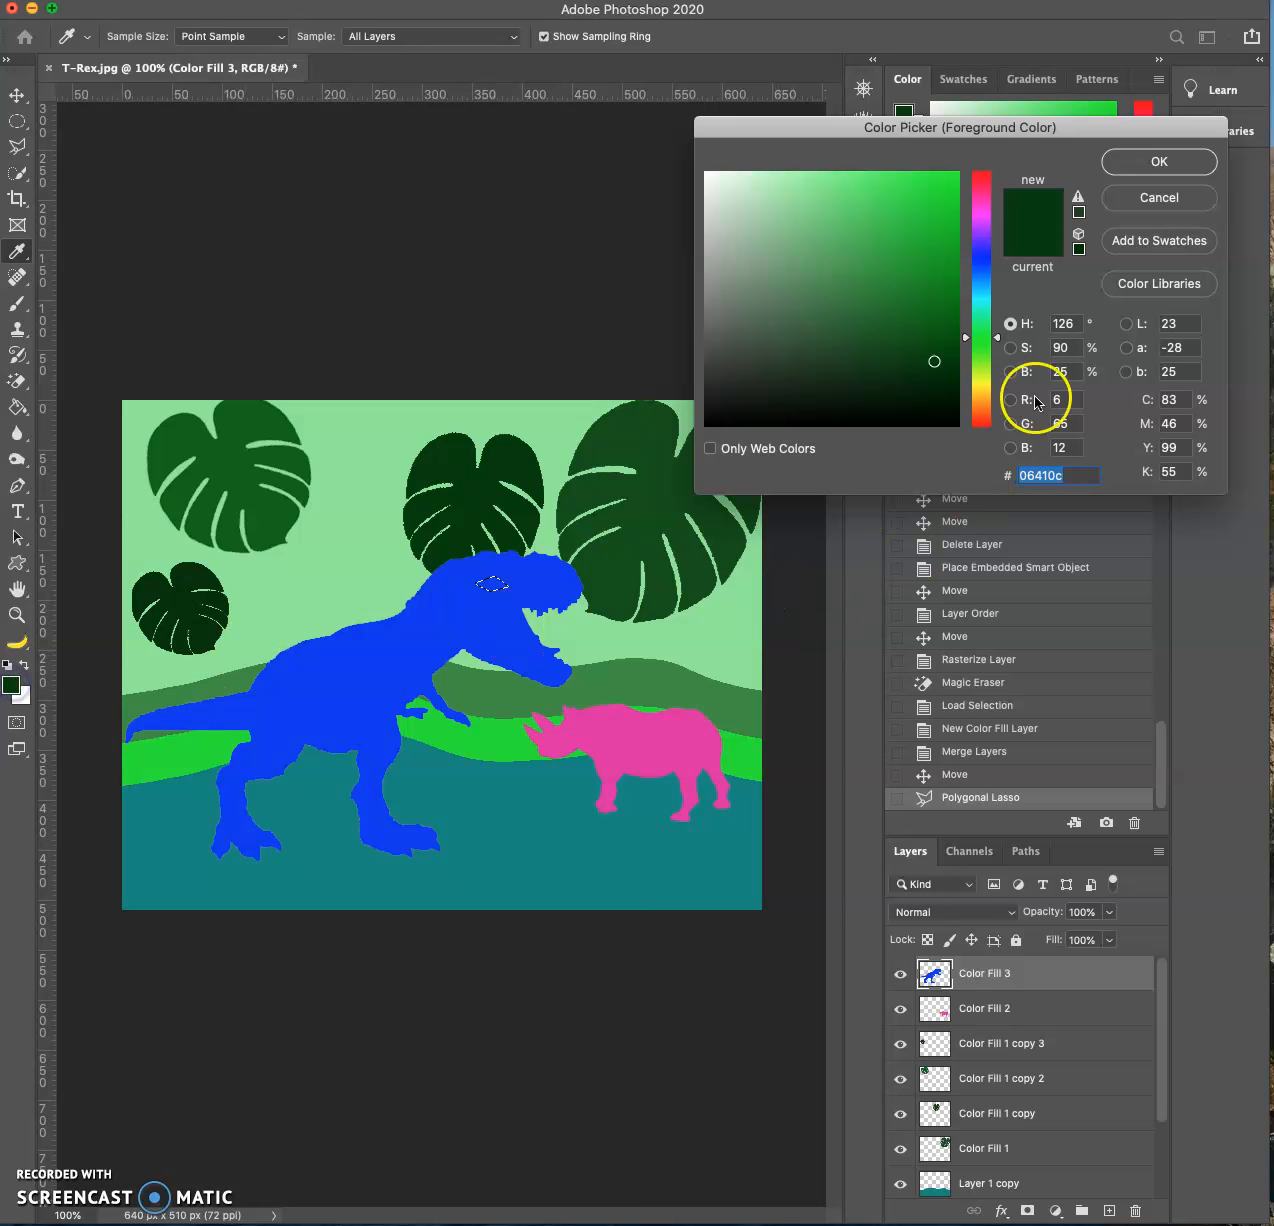
left_click_drag(988, 310, 960, 176)
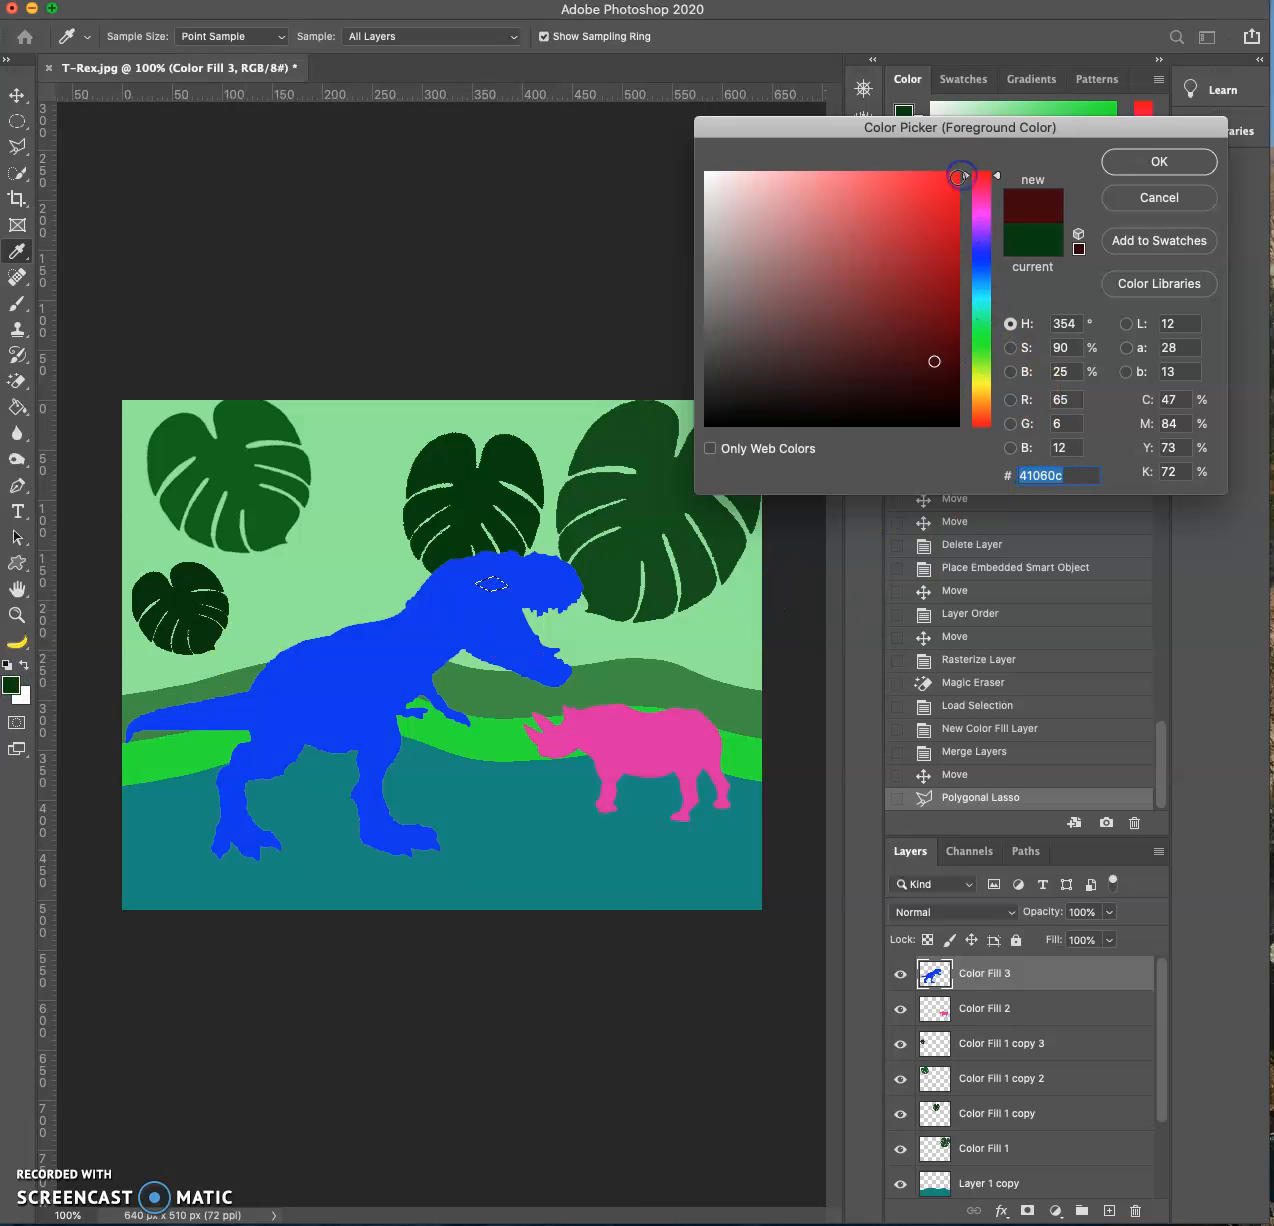
left_click_drag(985, 330, 984, 302)
left_click(952, 179)
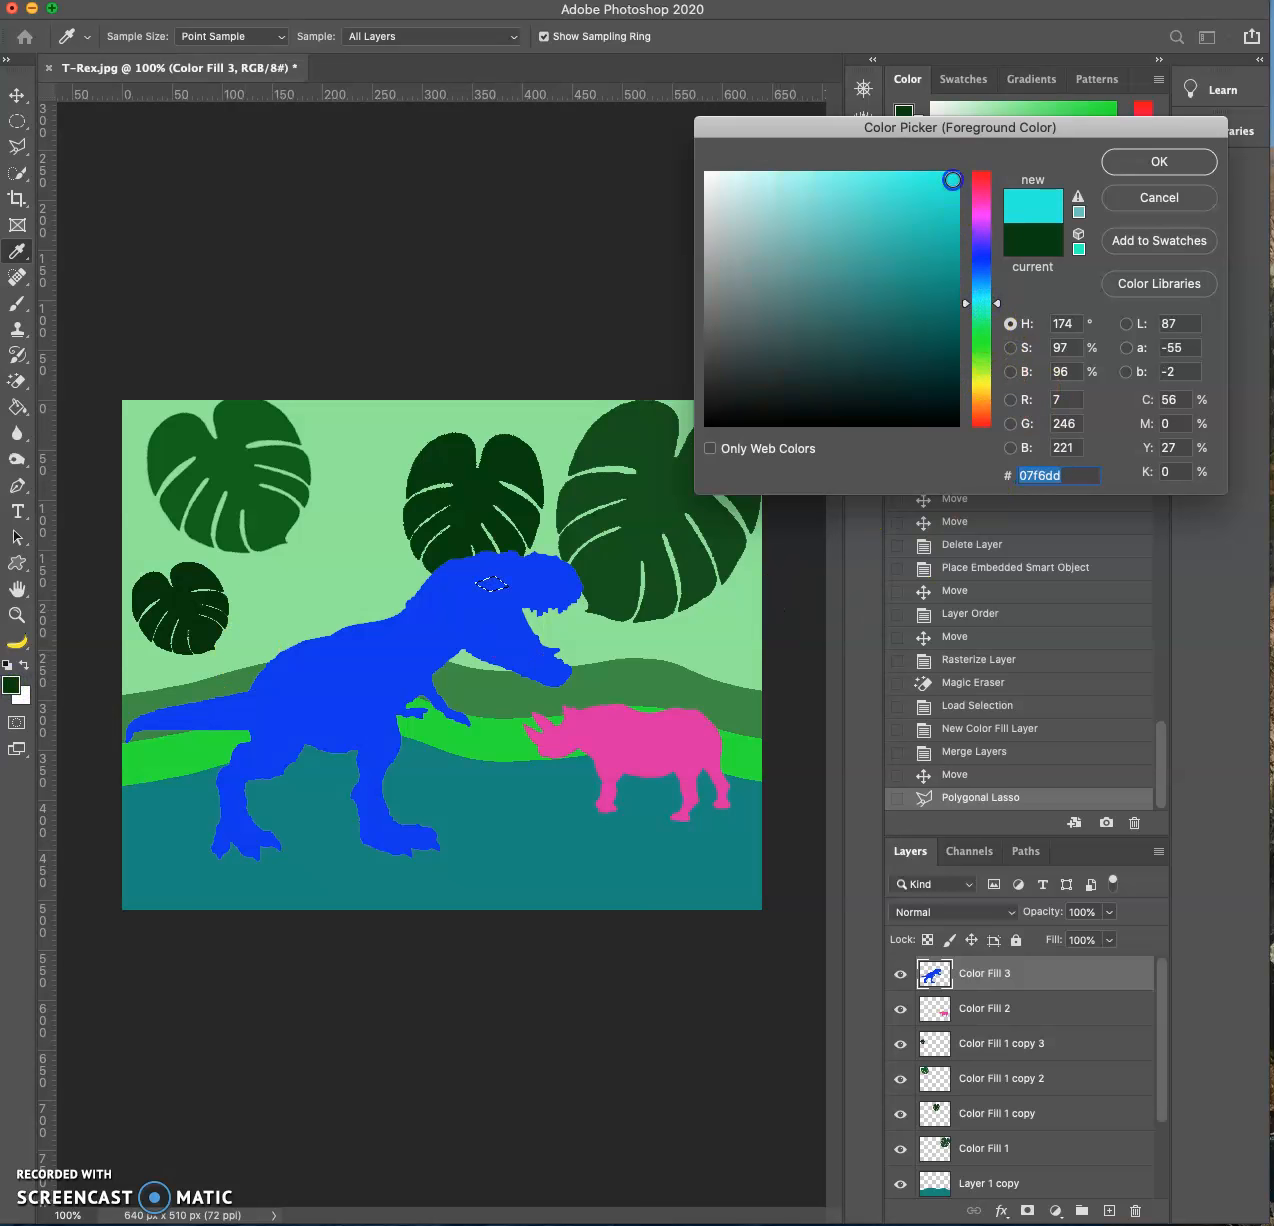
left_click(1117, 158)
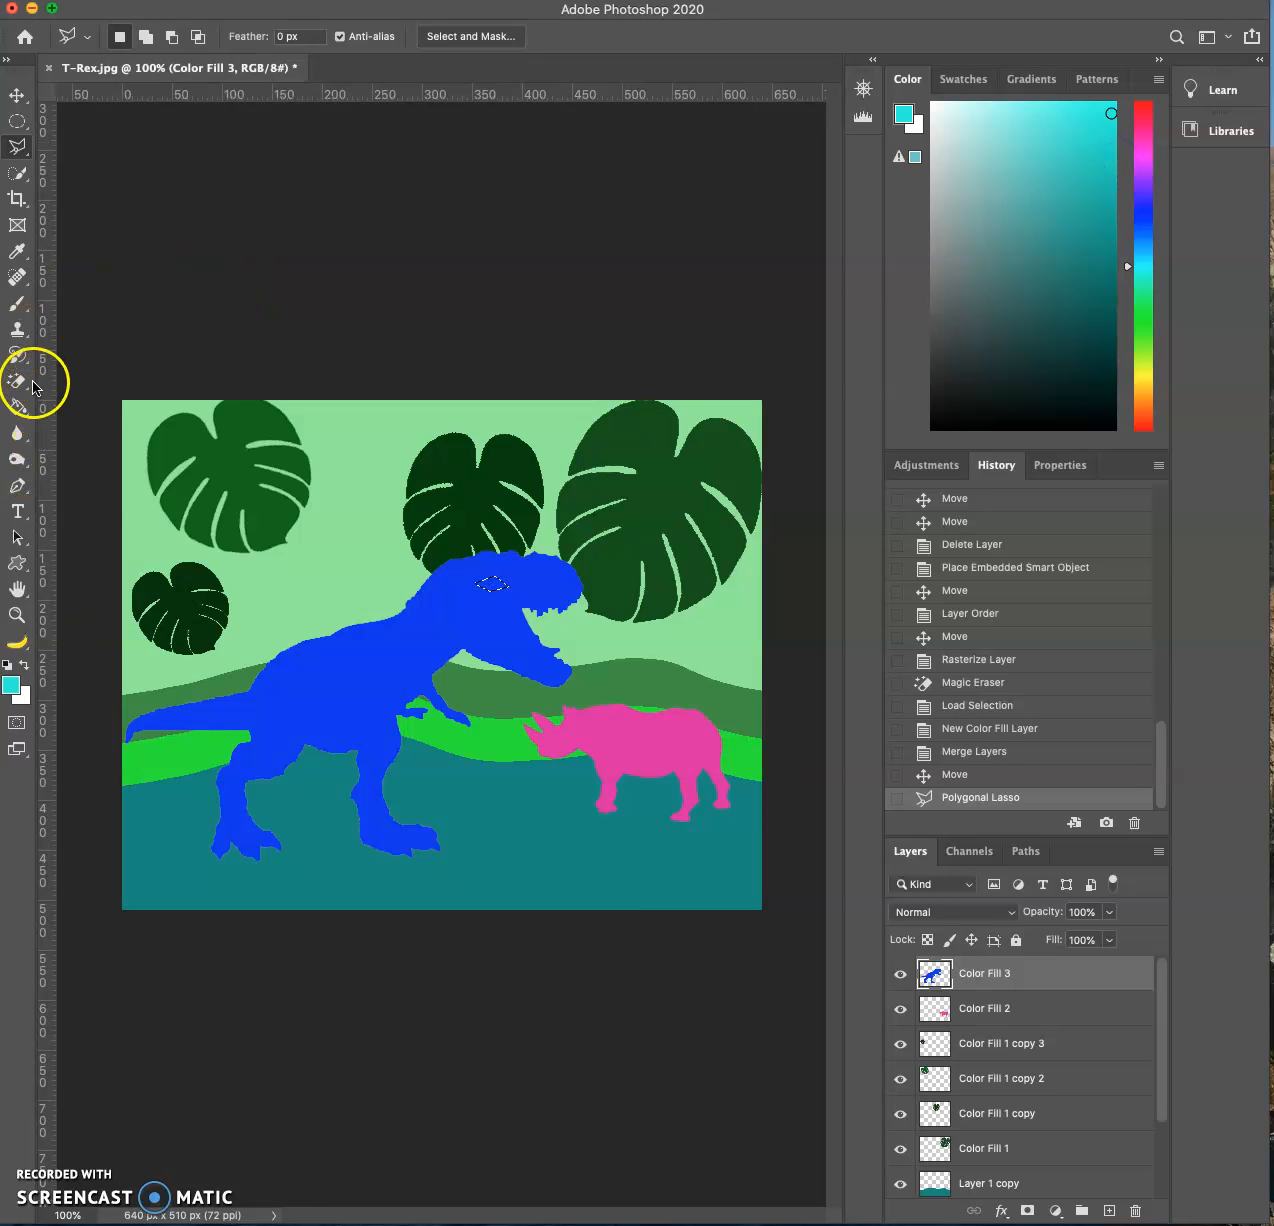
- Fill the T-Rex's eye selection with the cyan foreground color using the Paint Bucket and deselect it
left_click(18, 406)
left_click(503, 592)
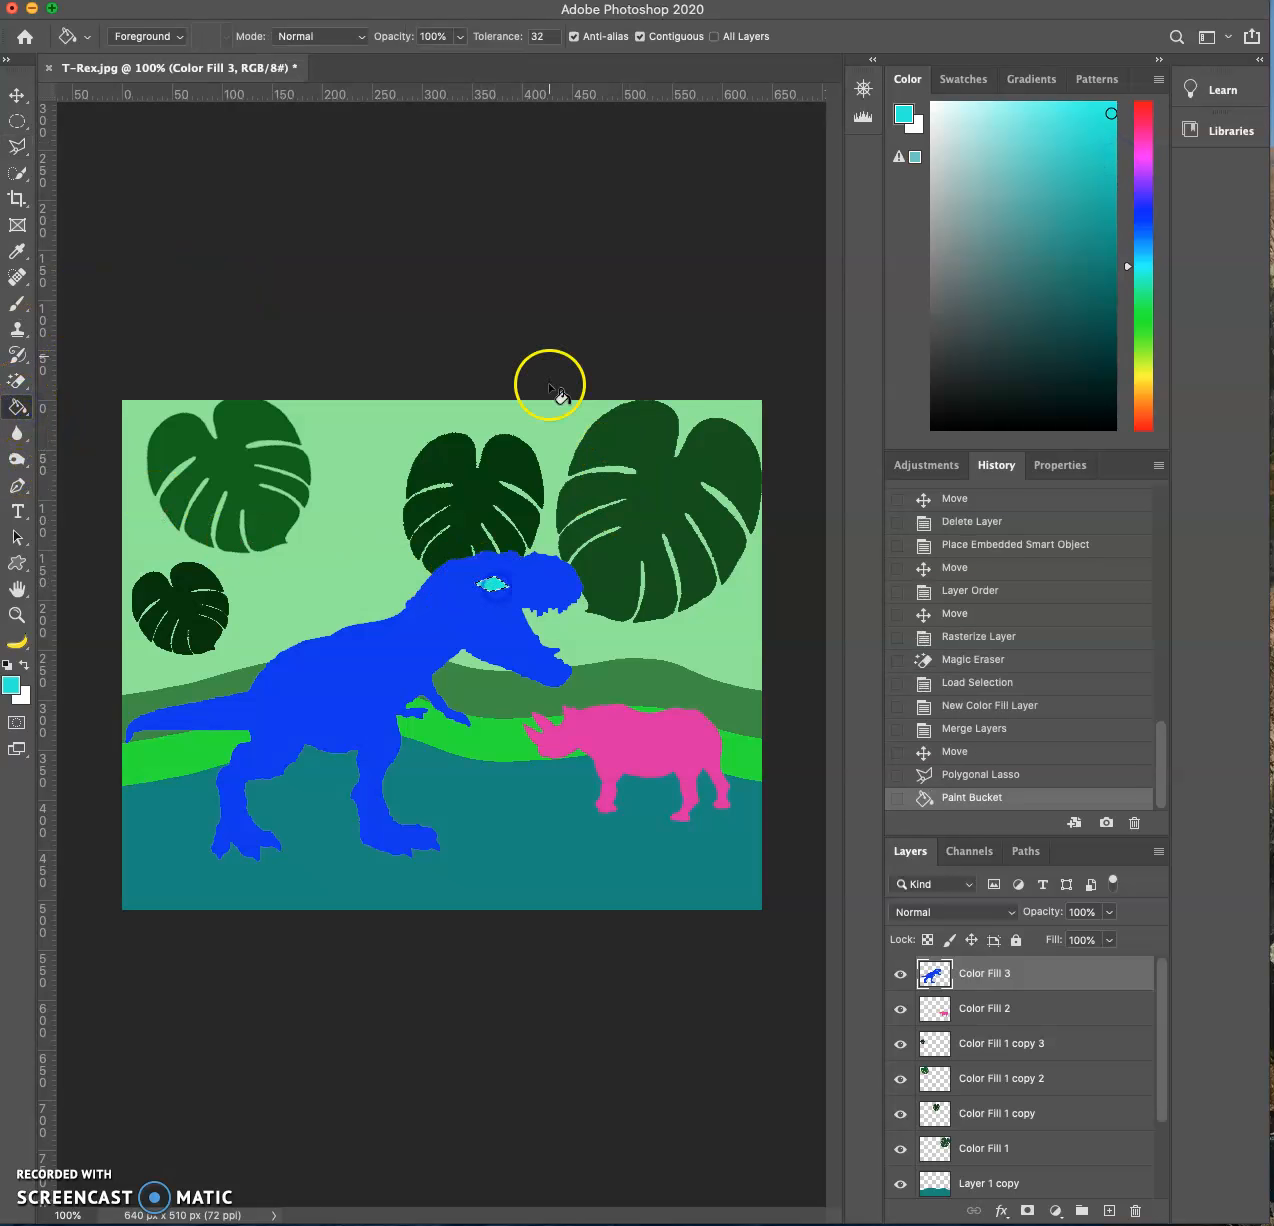
left_click(16, 96)
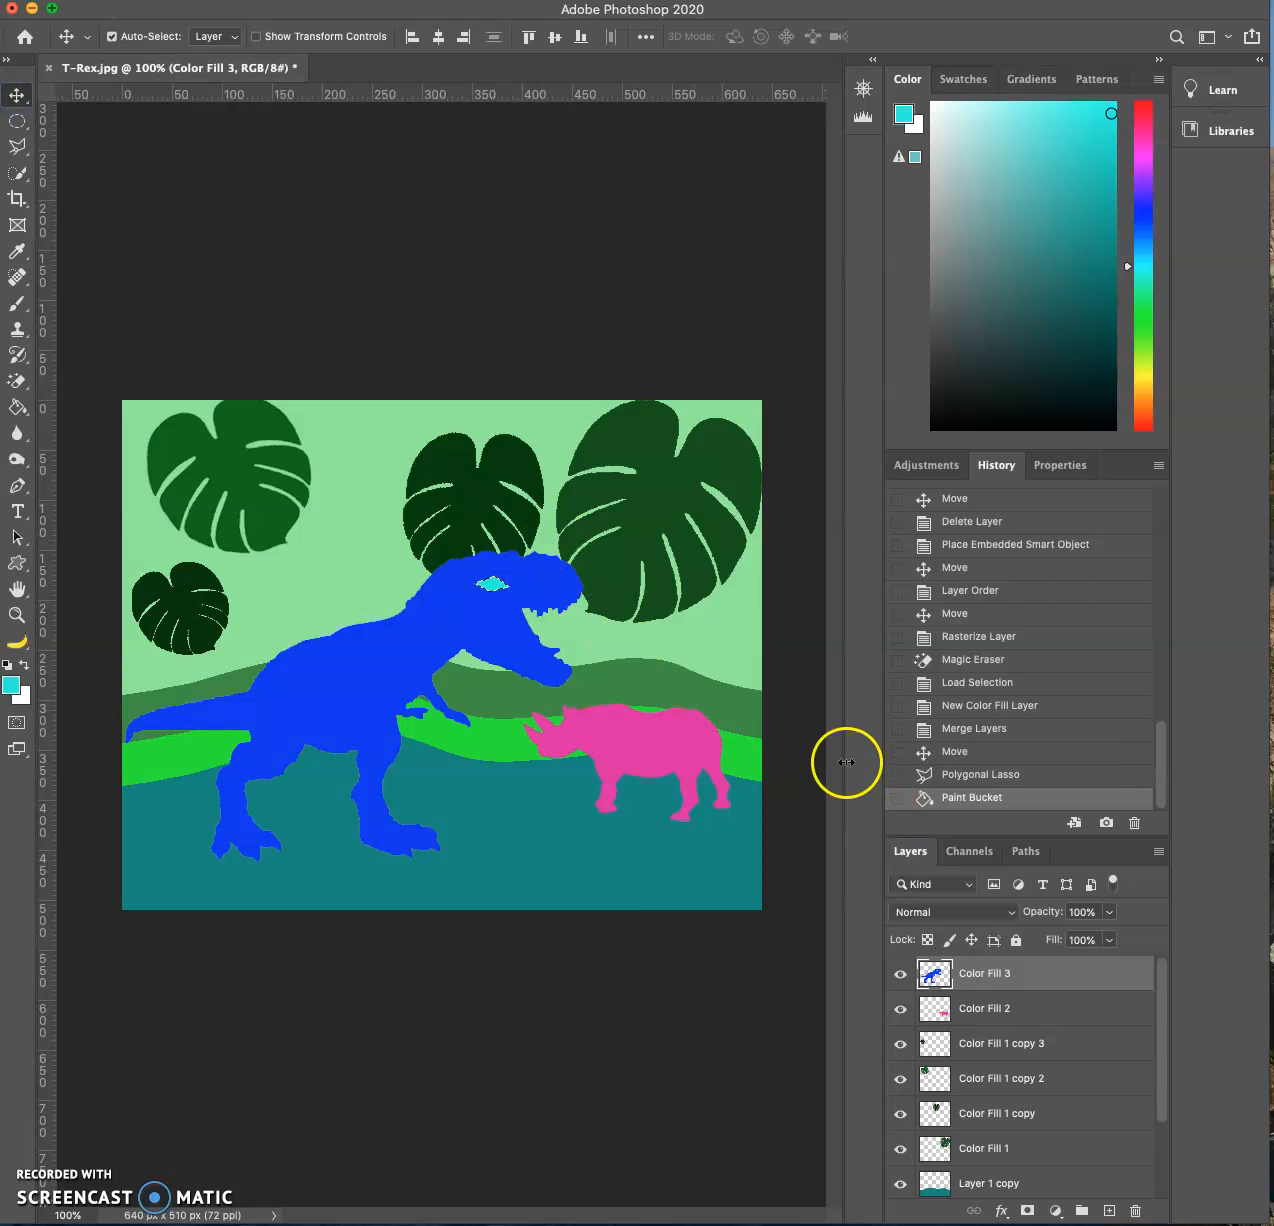
key("super+d")
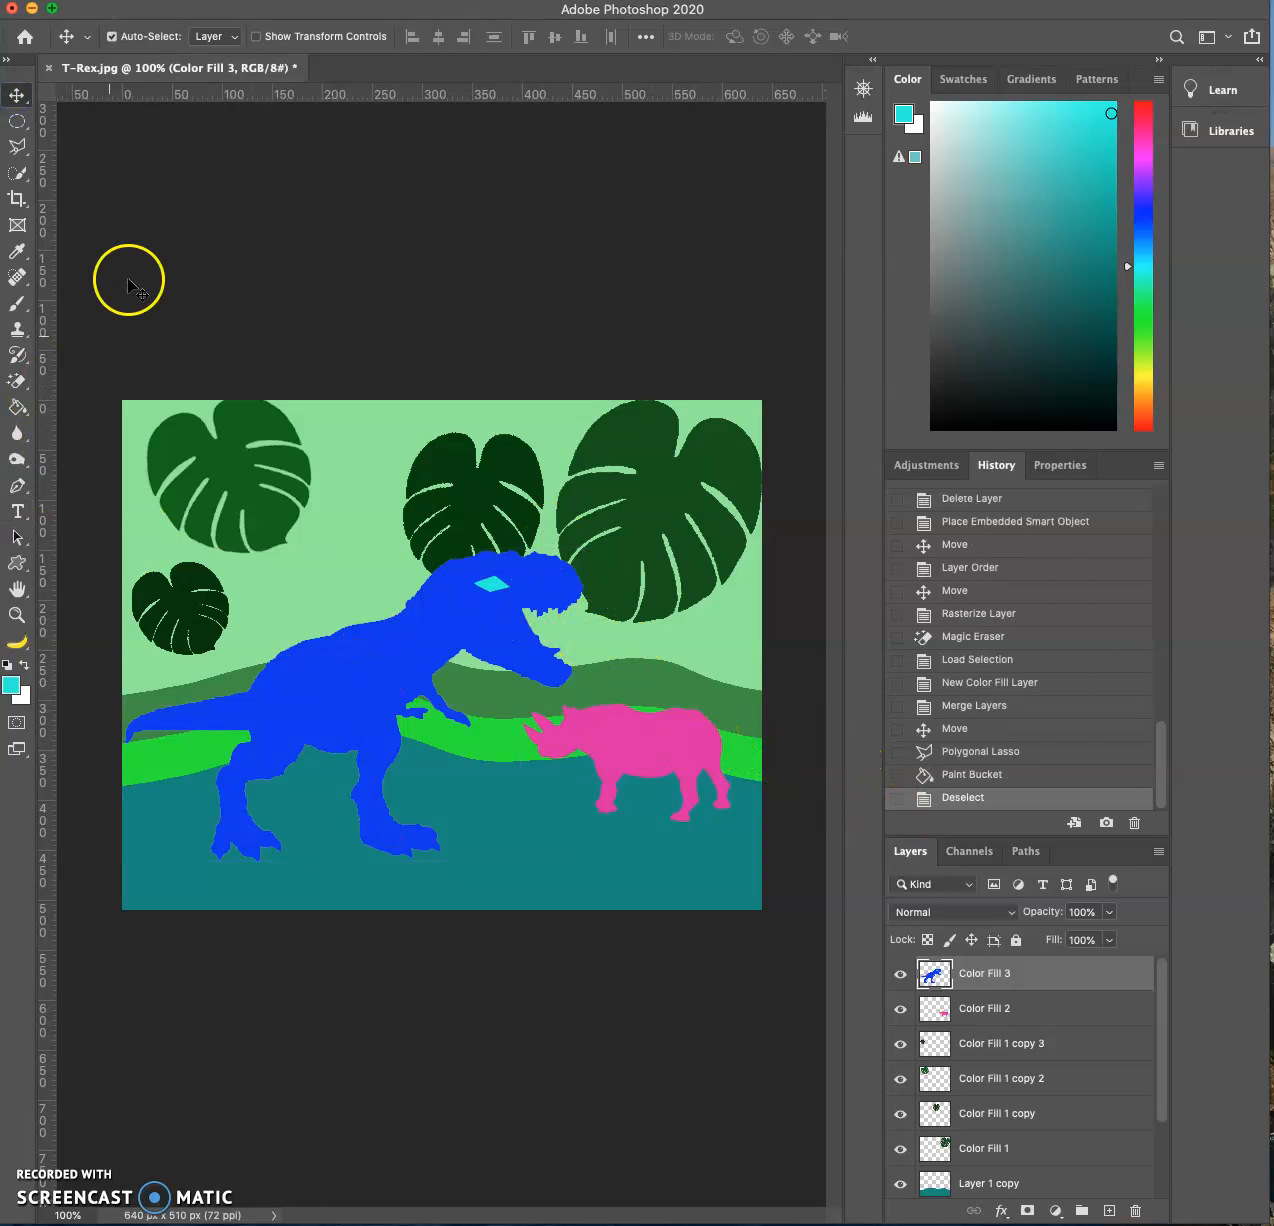
- Outline a small pupil inside the cyan eye with the Polygonal Lasso and set the foreground color to dark teal
left_click(18, 146)
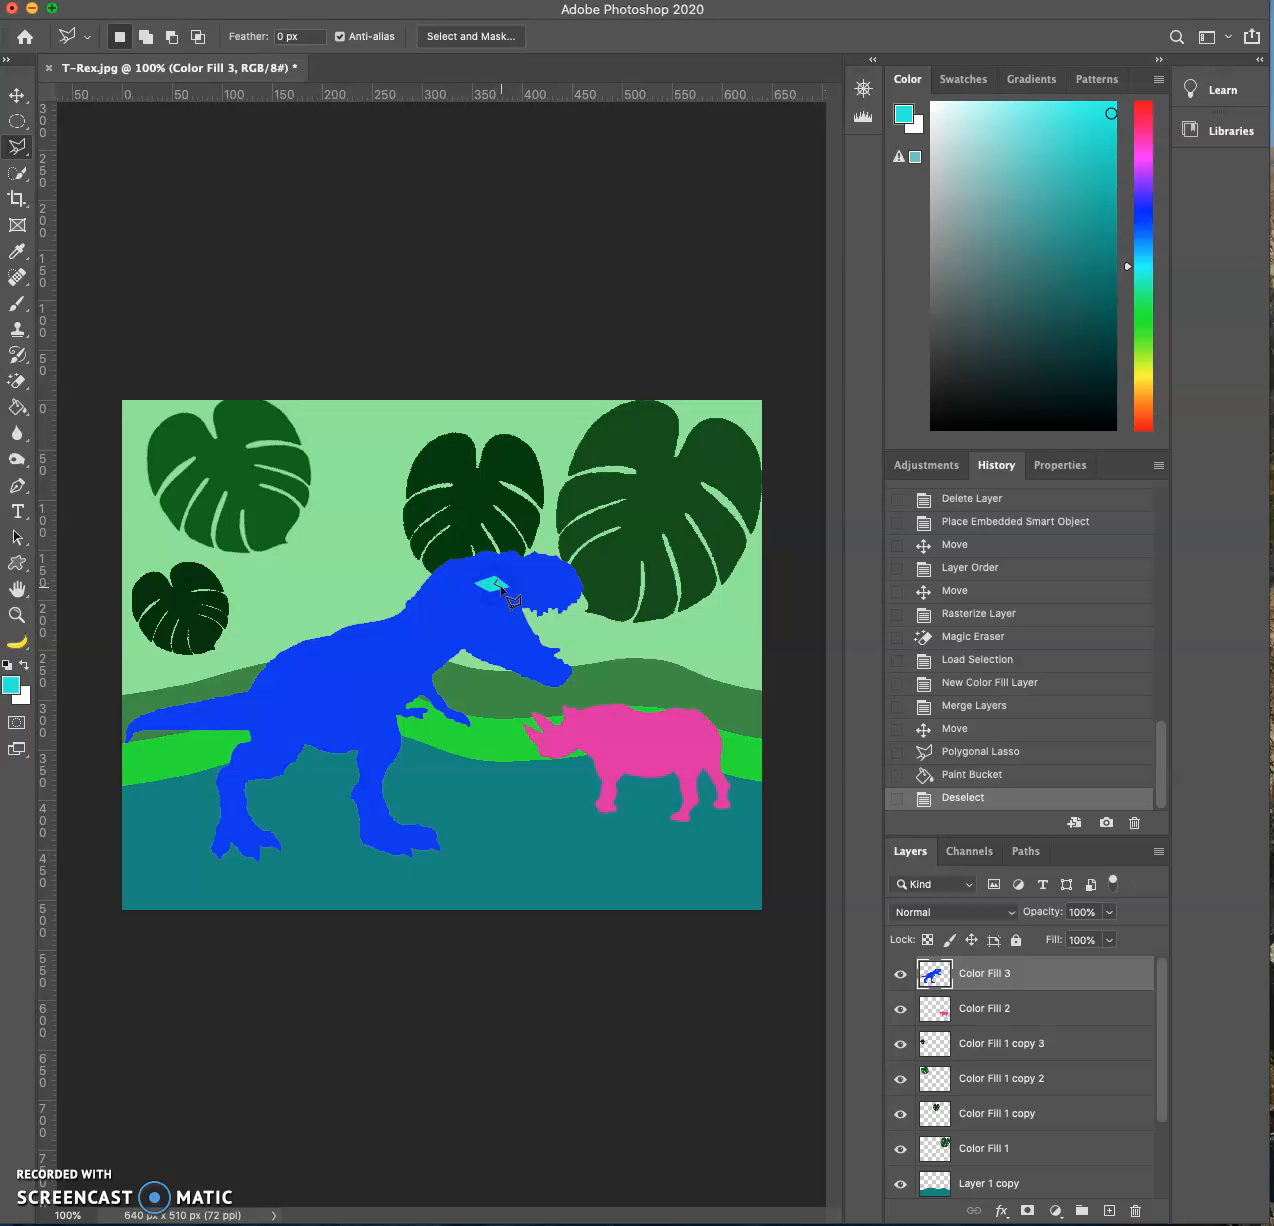
left_click(500, 583)
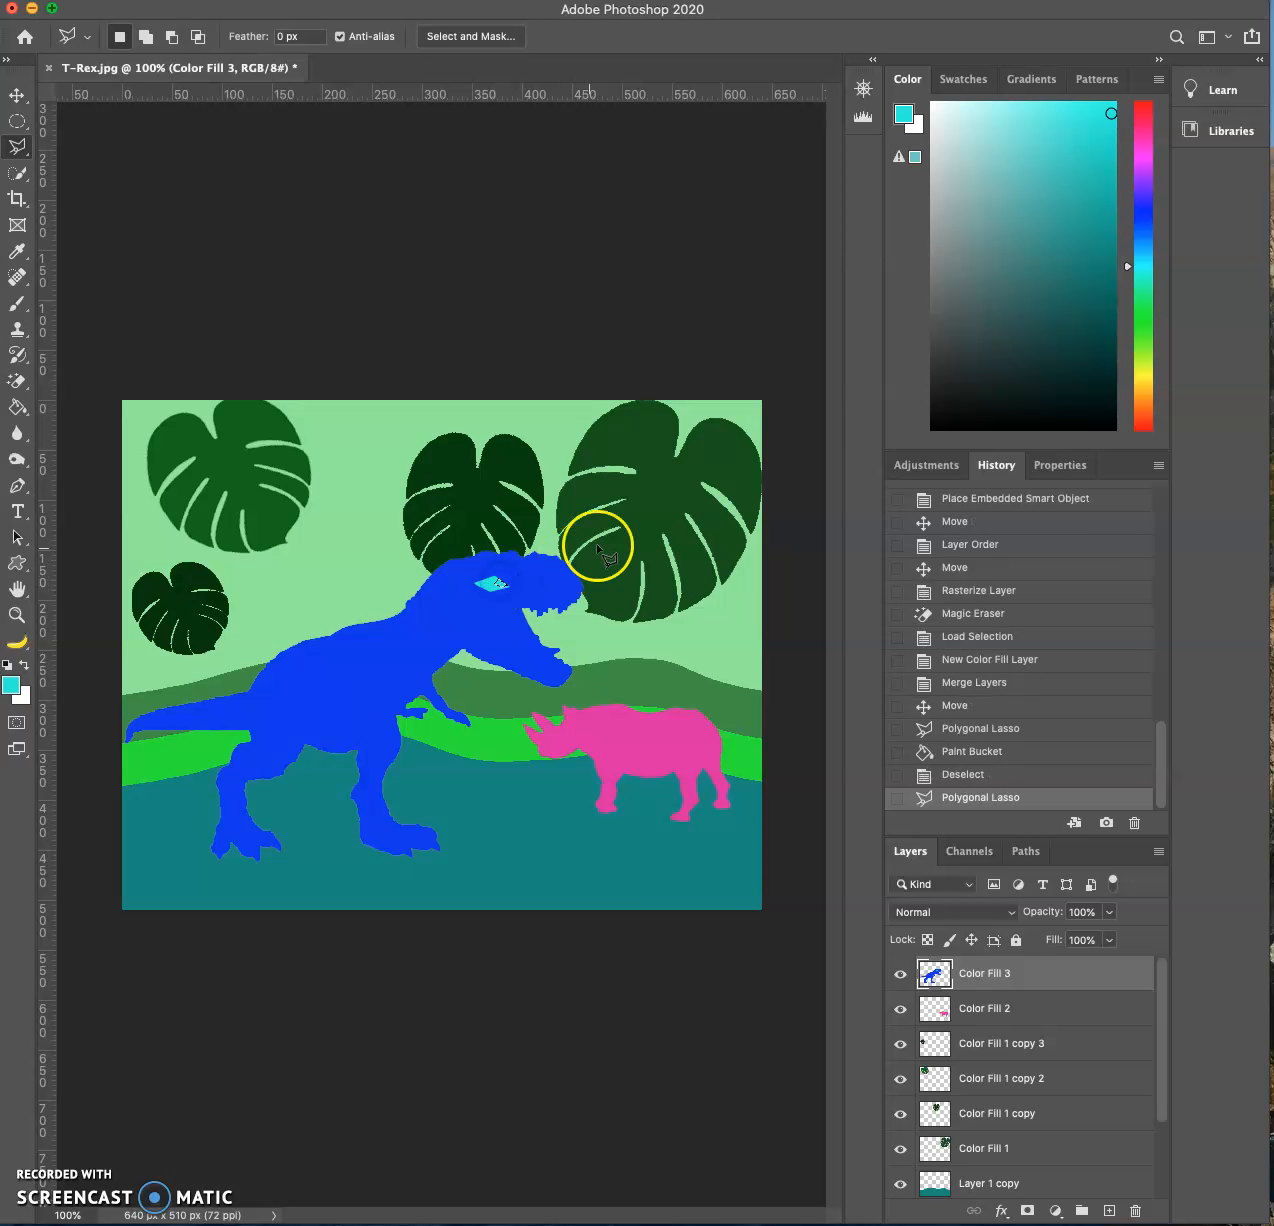
left_click(18, 688)
left_click(918, 355)
left_click(1138, 163)
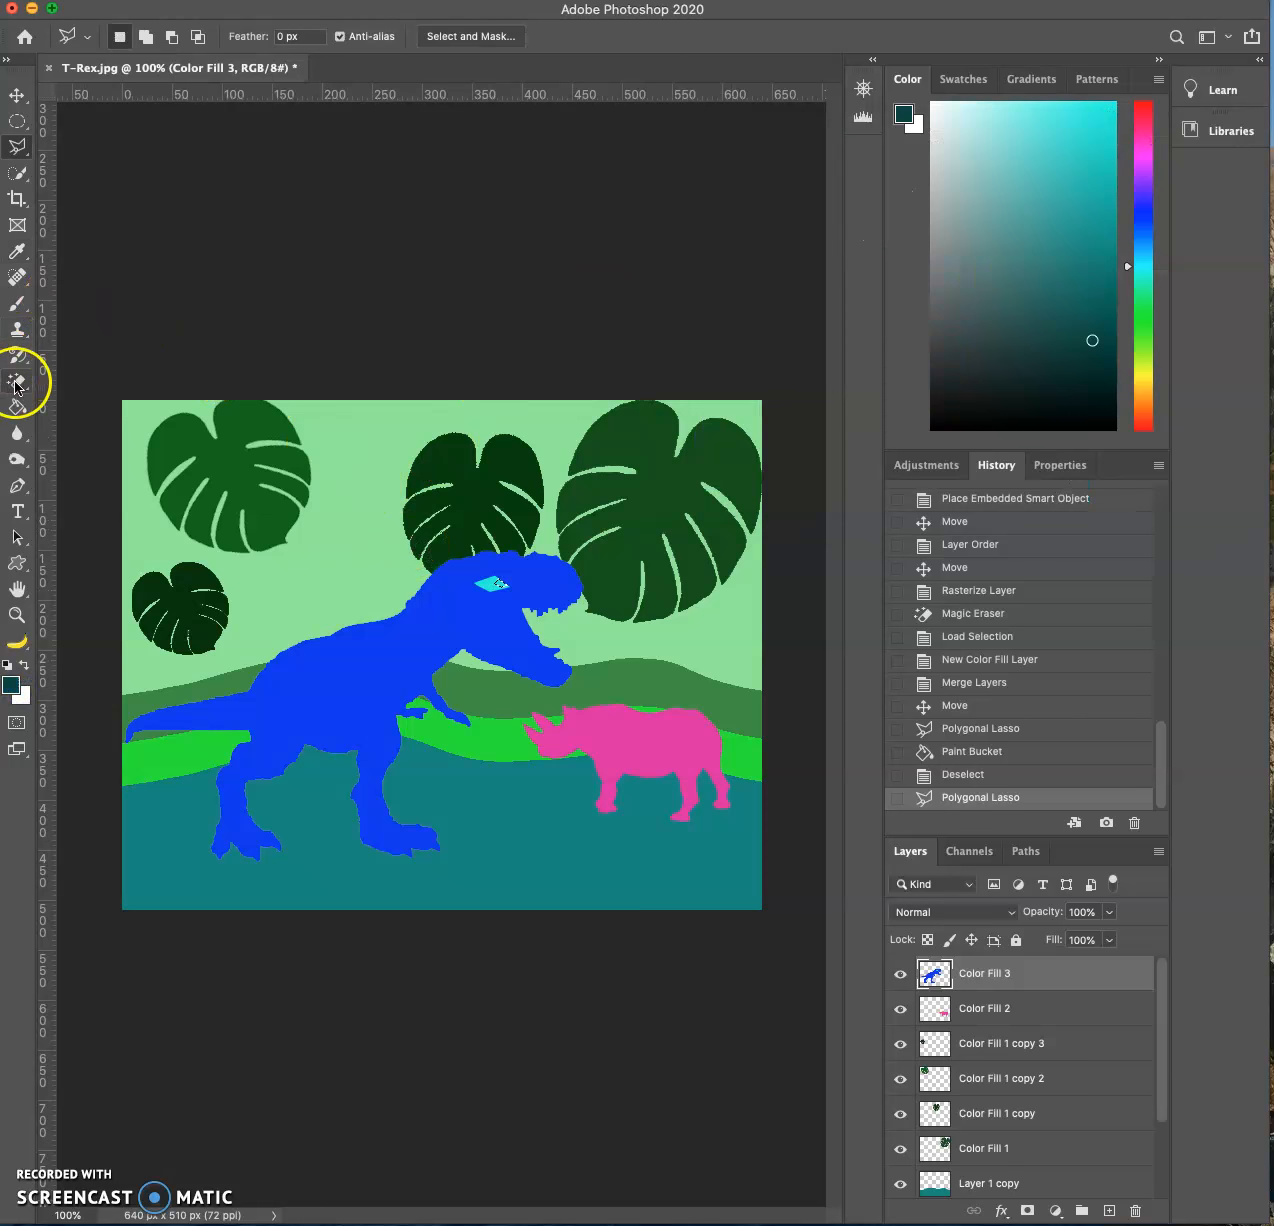
- Fill the pupil selection with dark teal, nudge its outline slightly, and deselect it
left_click(17, 407)
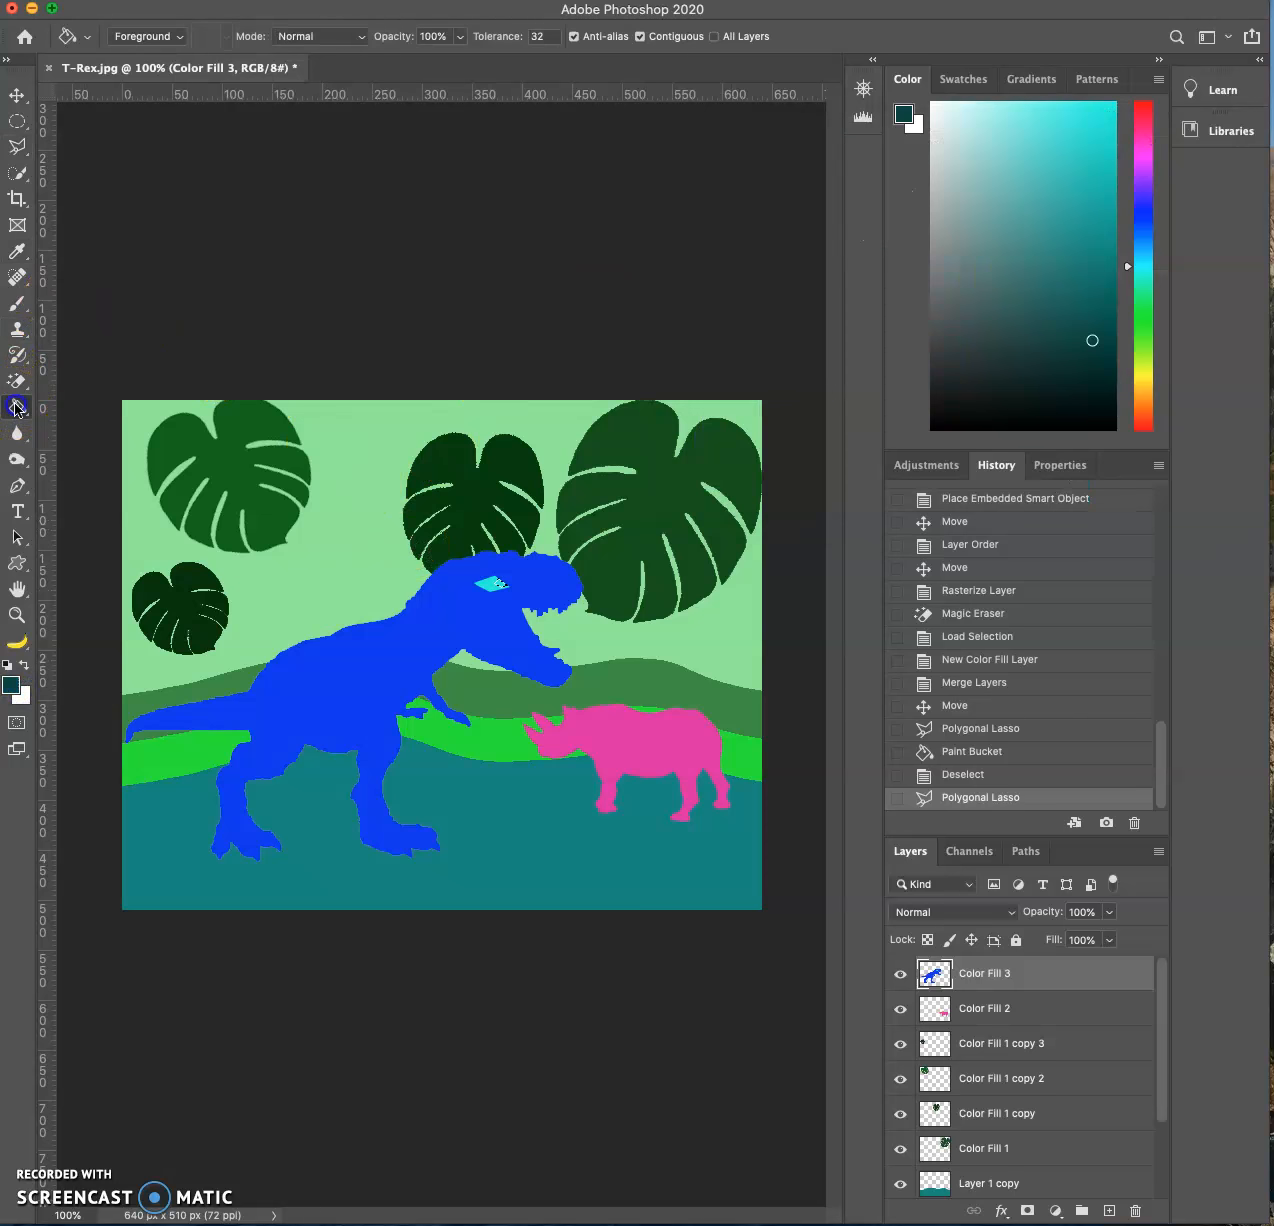
left_click(503, 587)
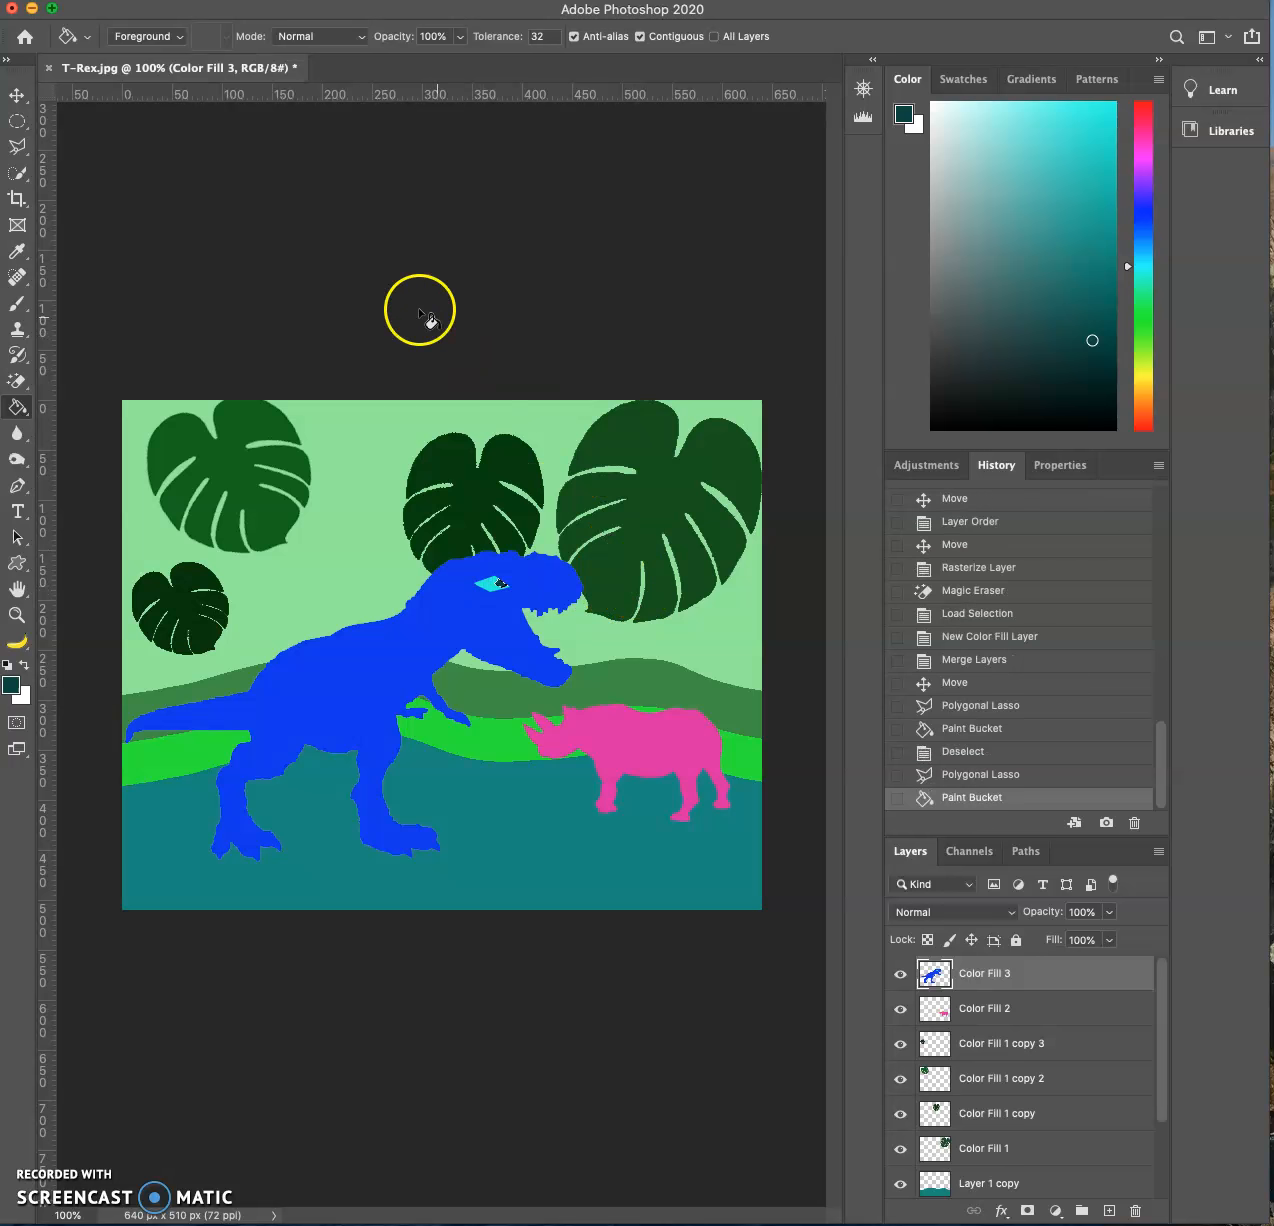
key("Left")
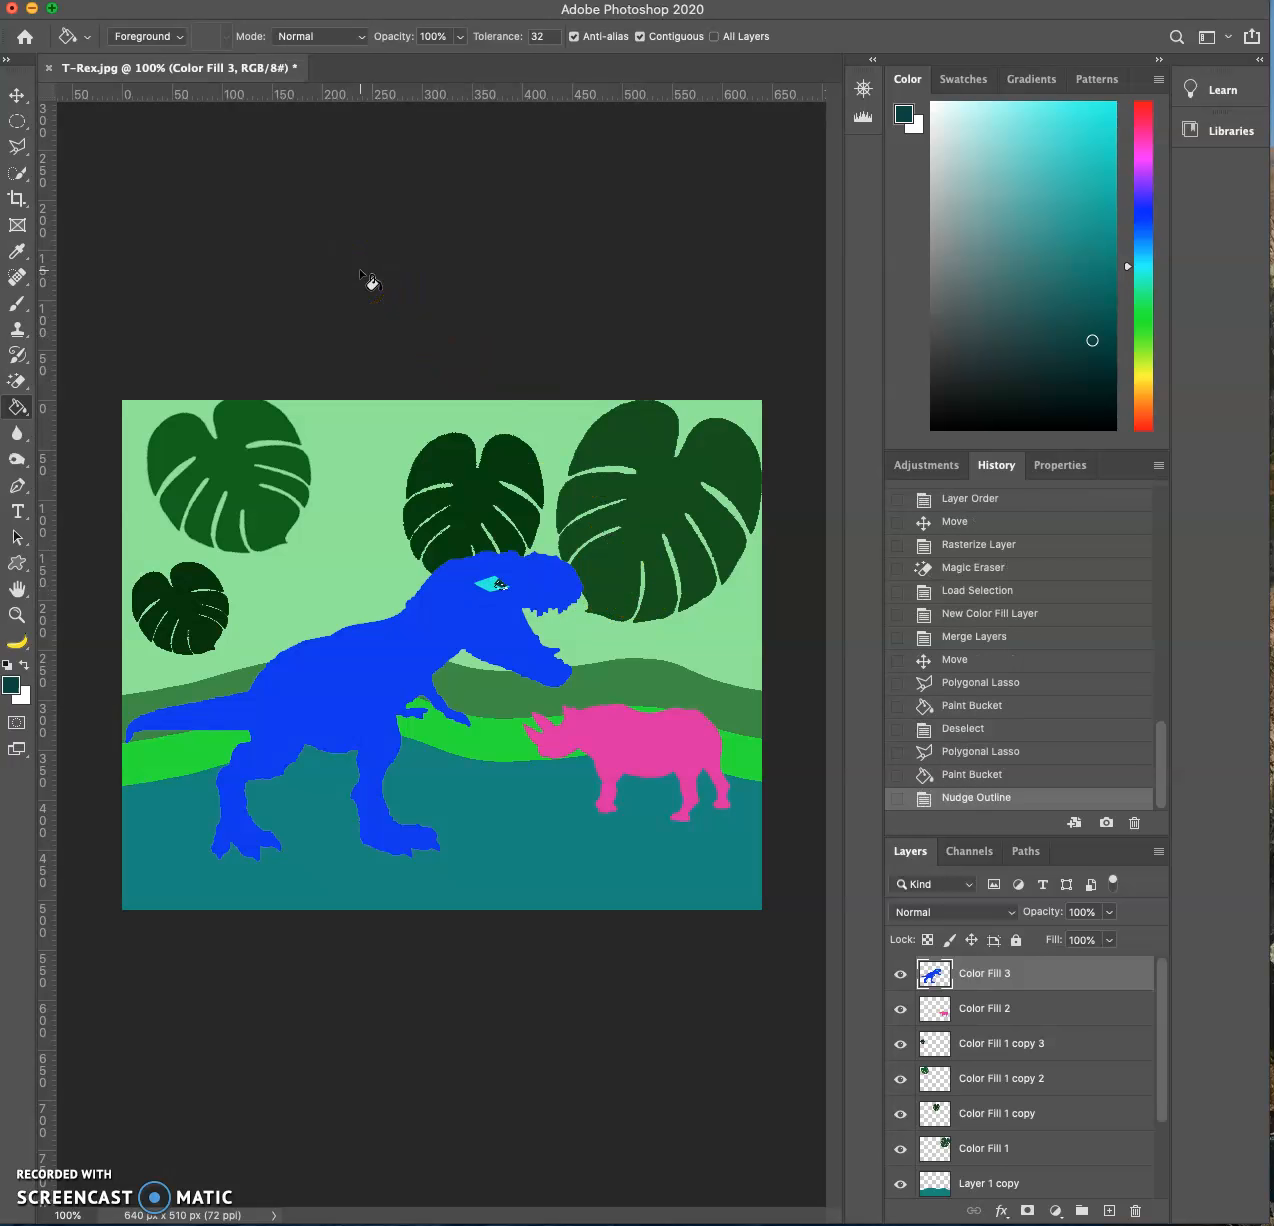
left_click(17, 95)
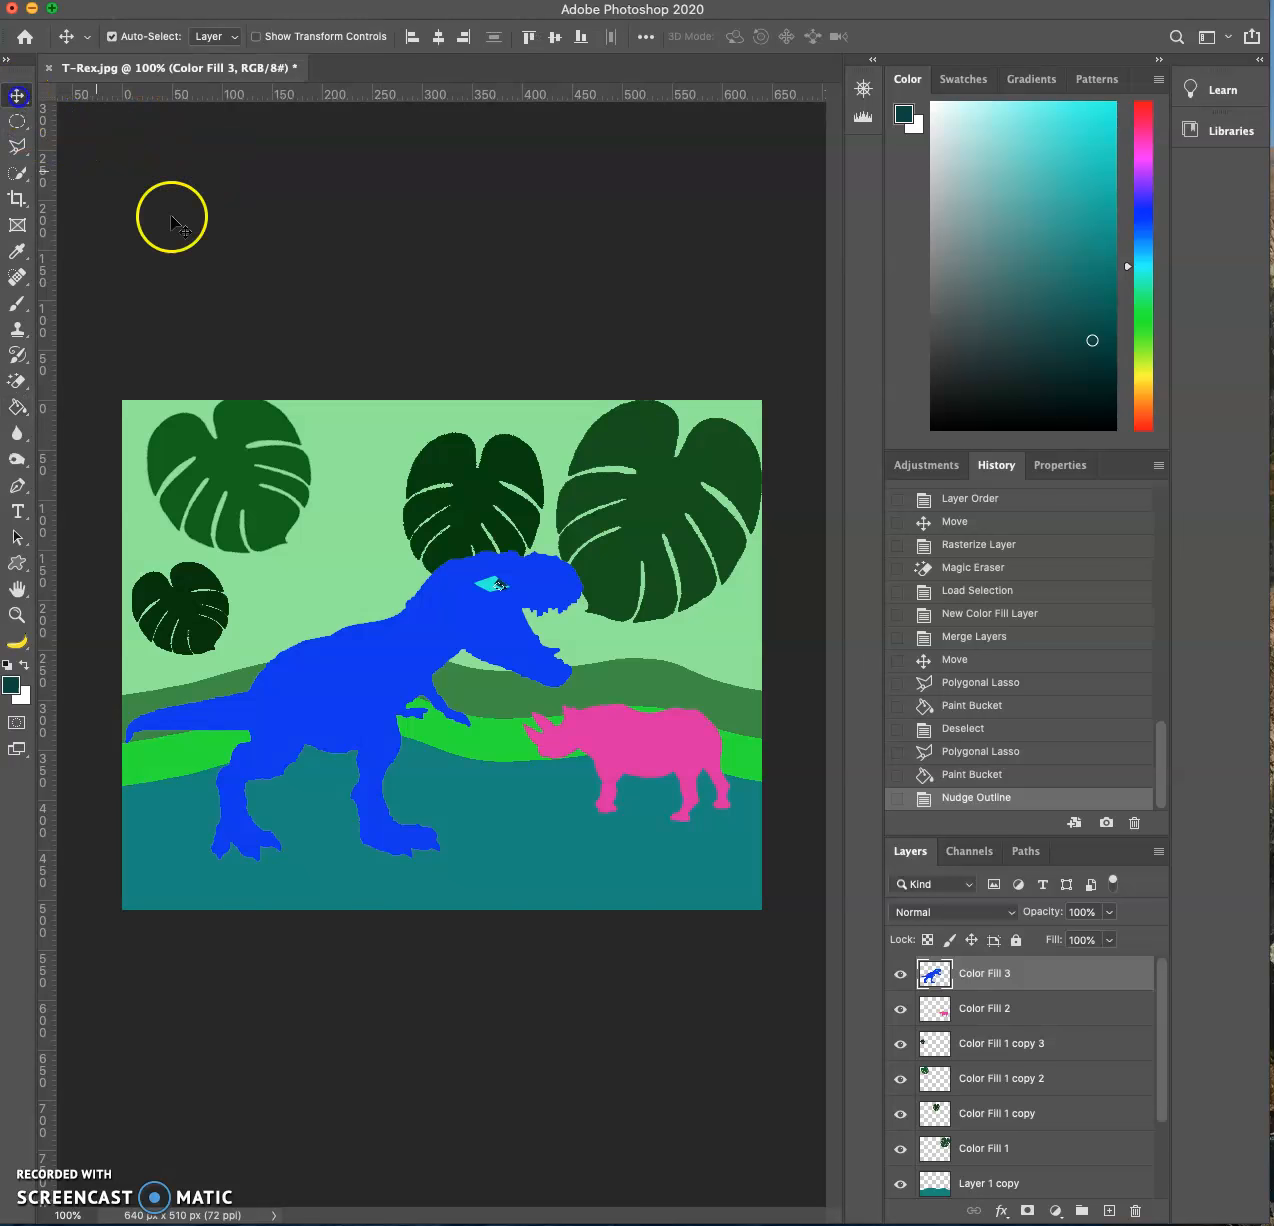
key("super+d")
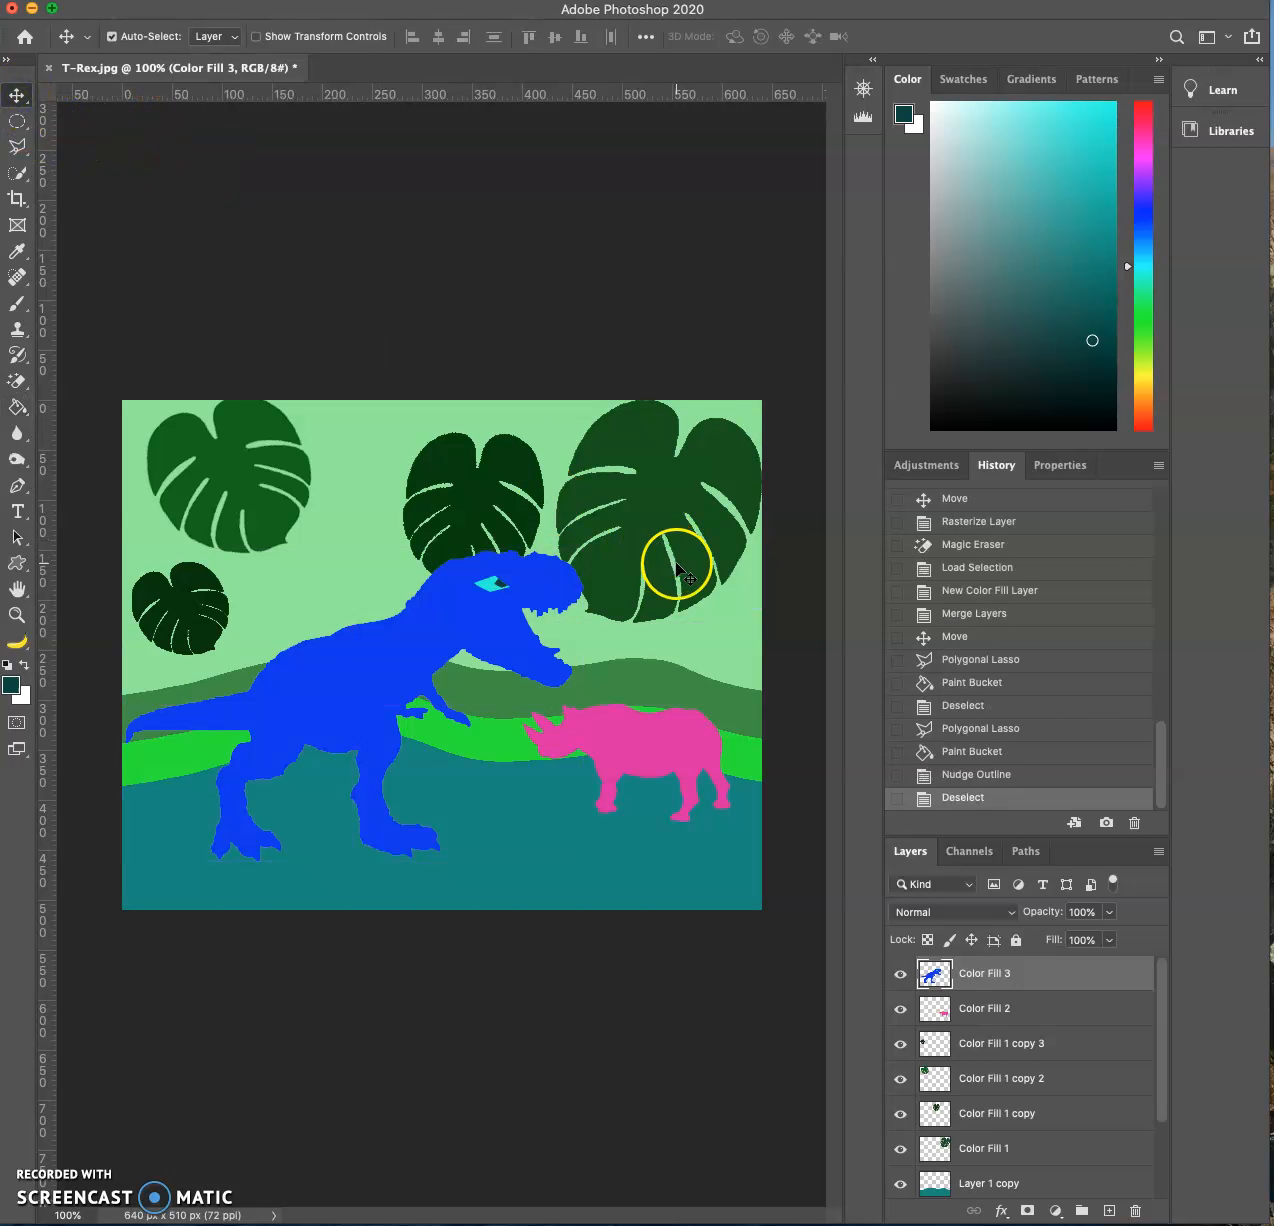
- Step back through the history to the pupil's Polygonal Lasso selection, undoing its fill, outline nudge and deselection
left_click(1000, 774)
left_click(1004, 752)
left_click(1015, 735)
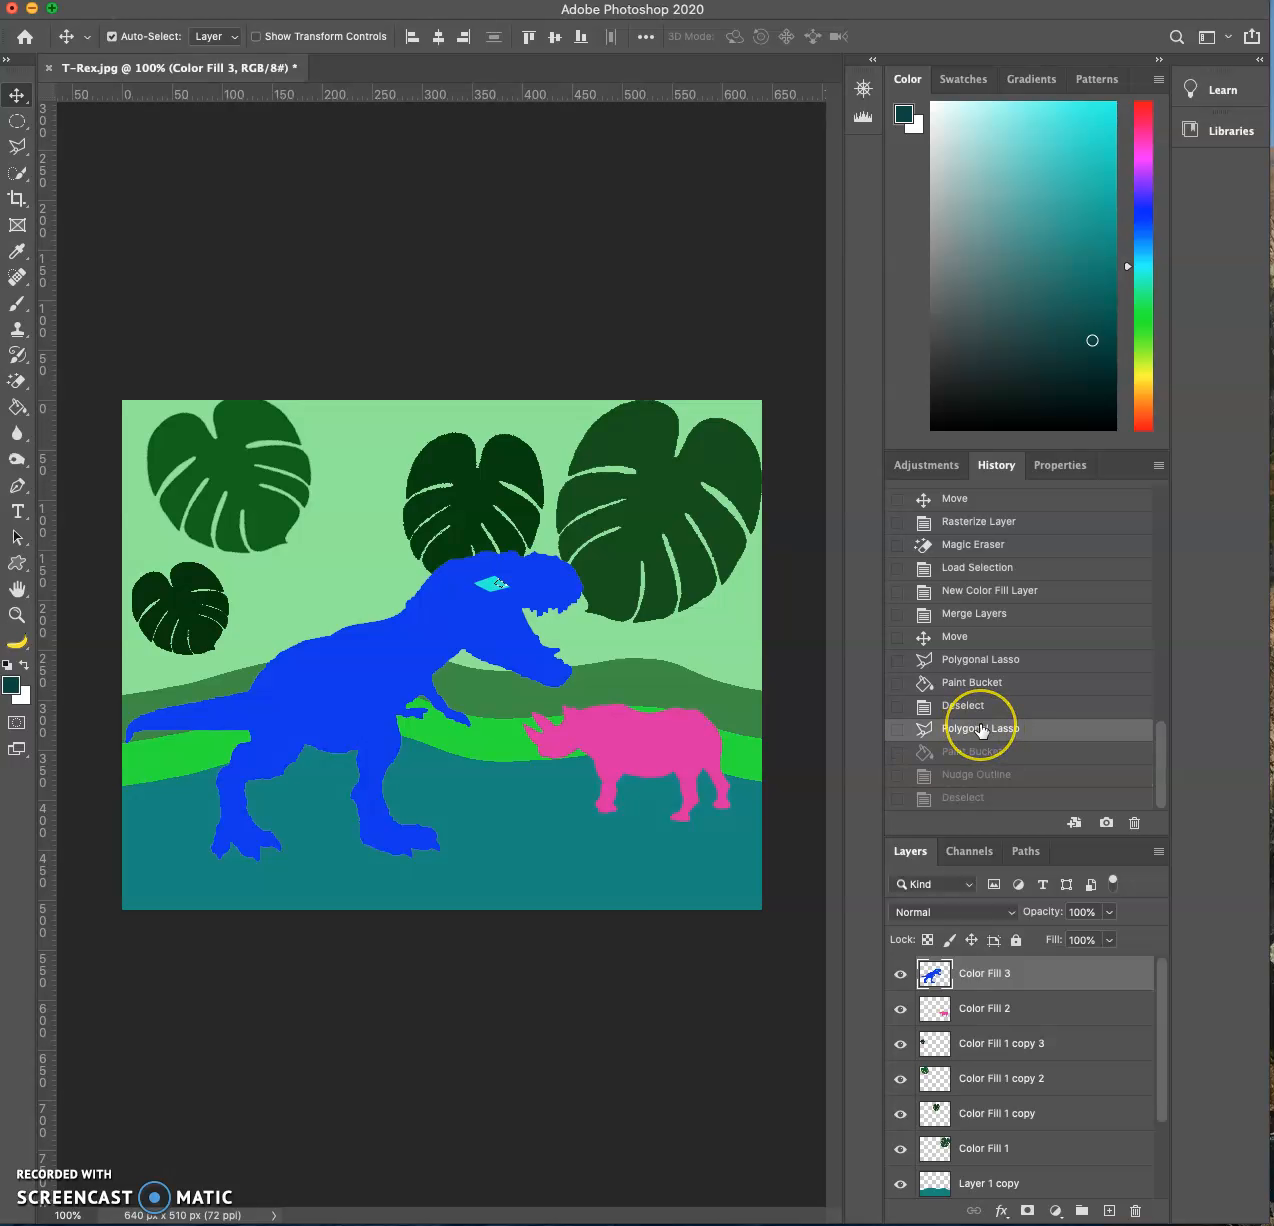
- Nudge the selected pupil area left toward the eye's center, fill it with dark teal, and deselect it
key("Right")
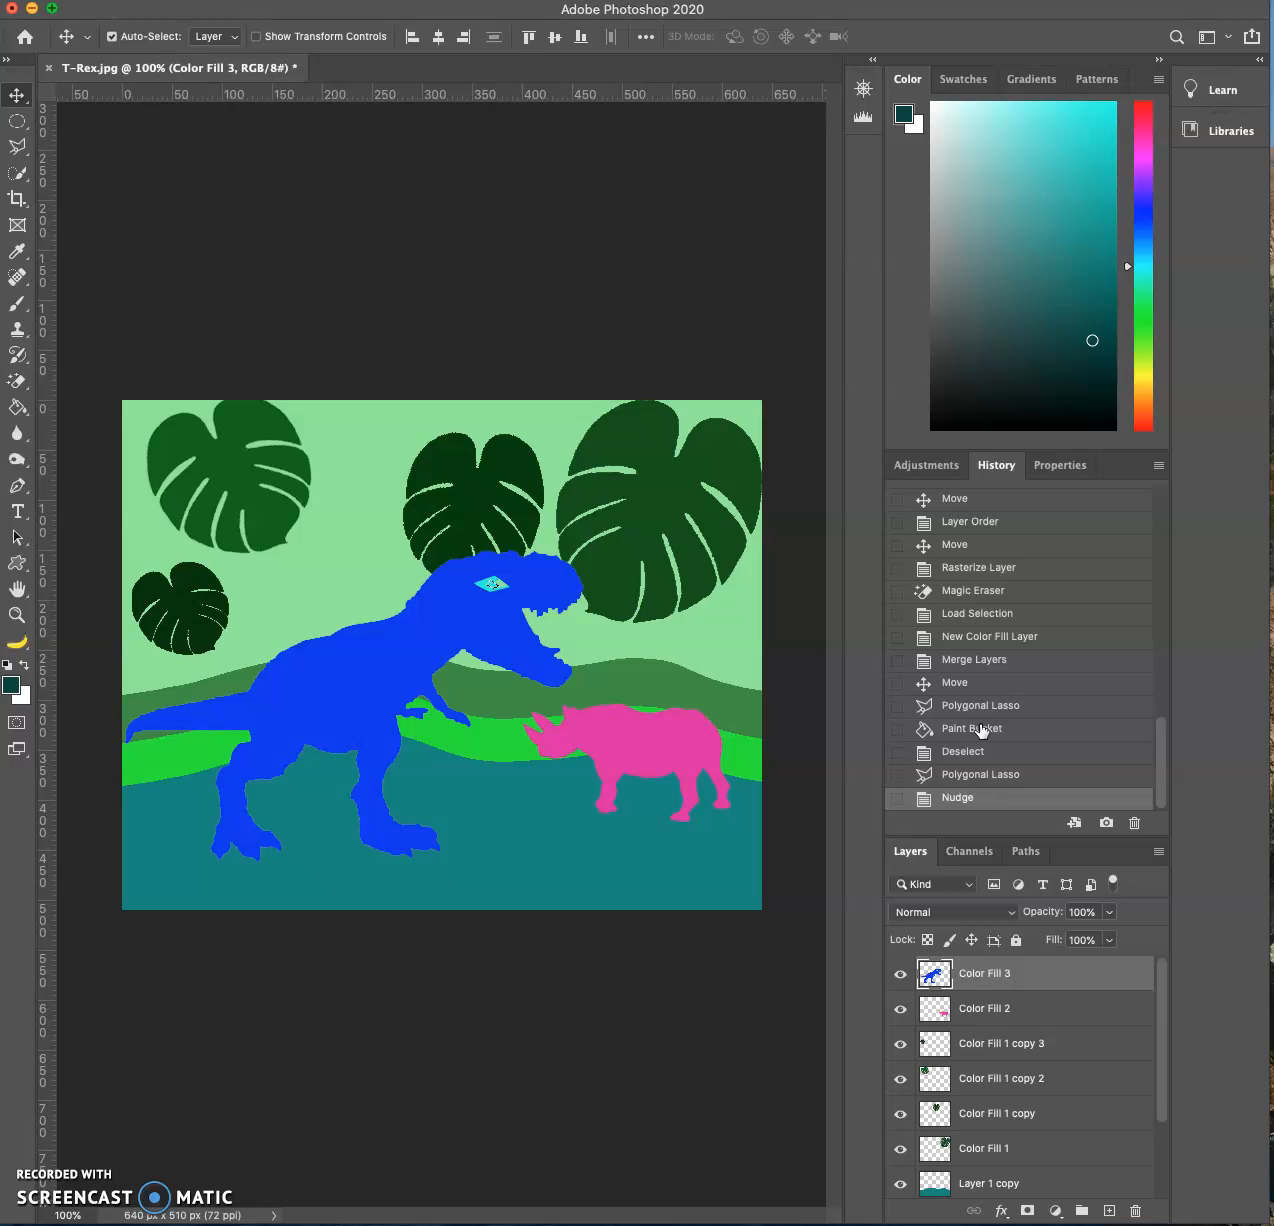
left_click(10, 410)
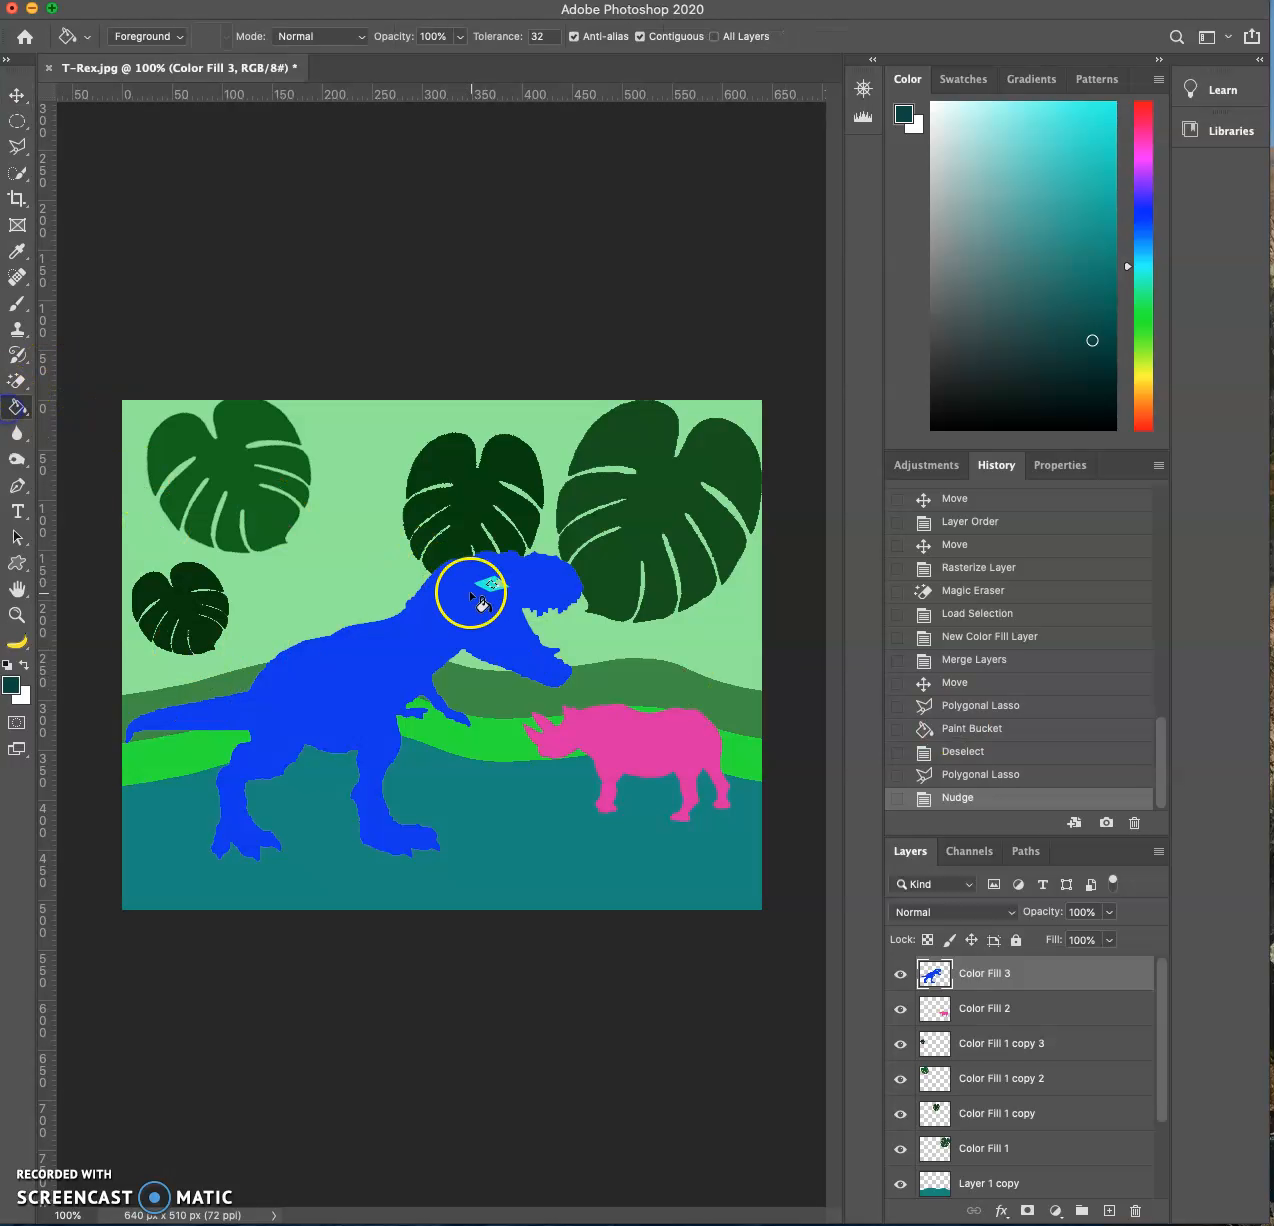
left_click(496, 587)
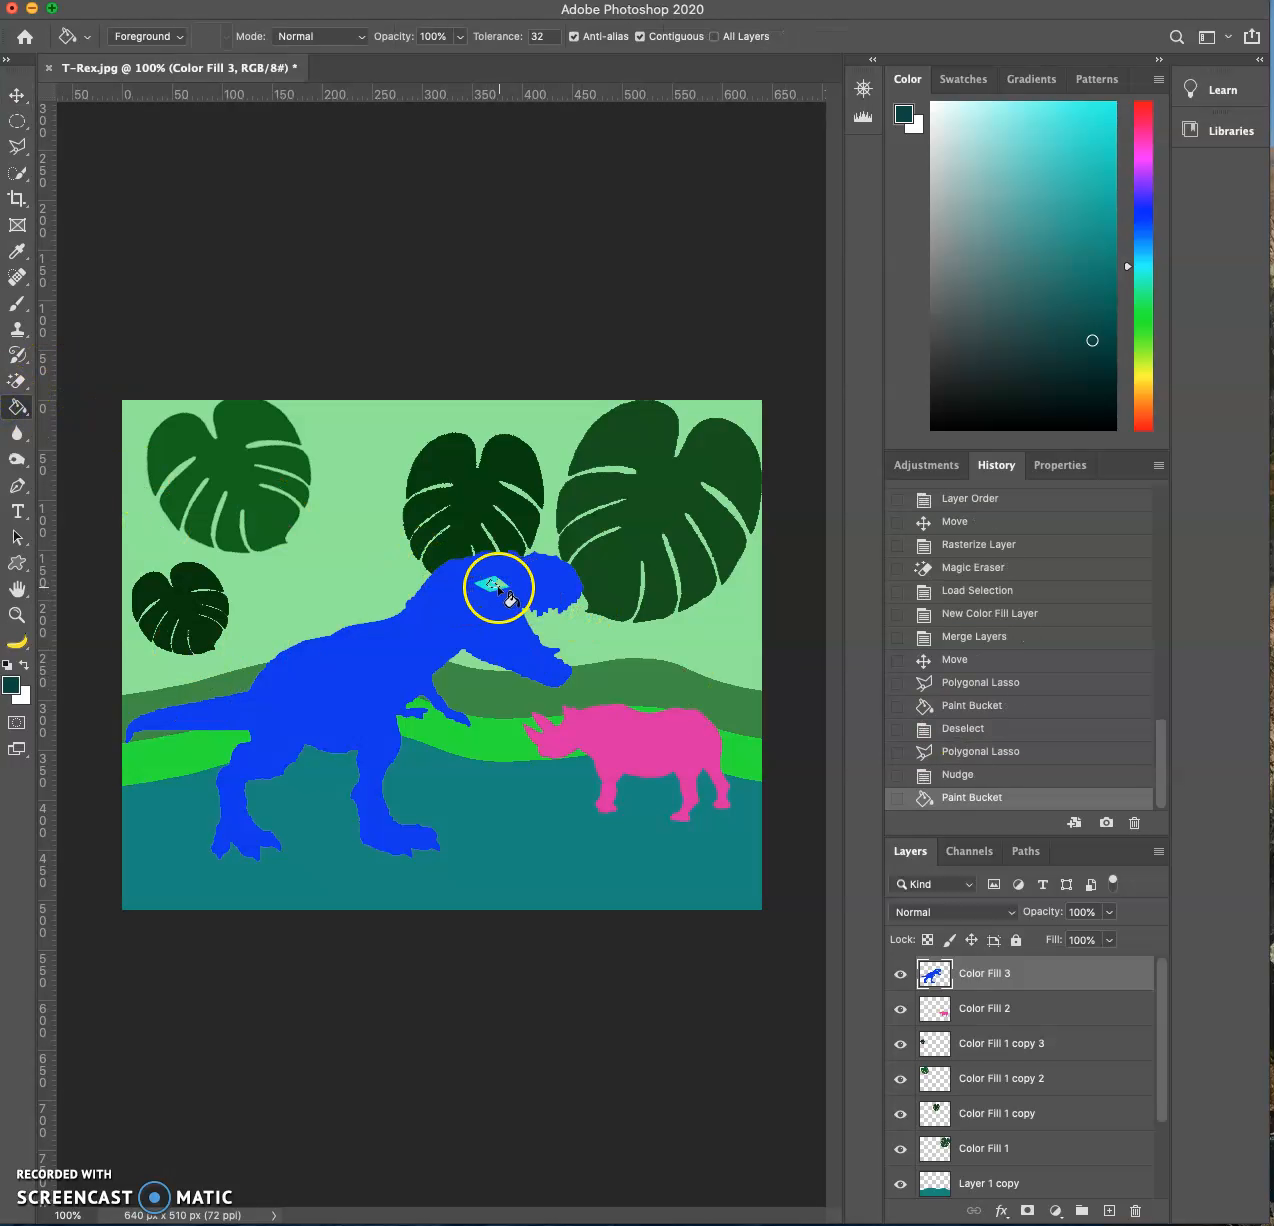
left_click(497, 589)
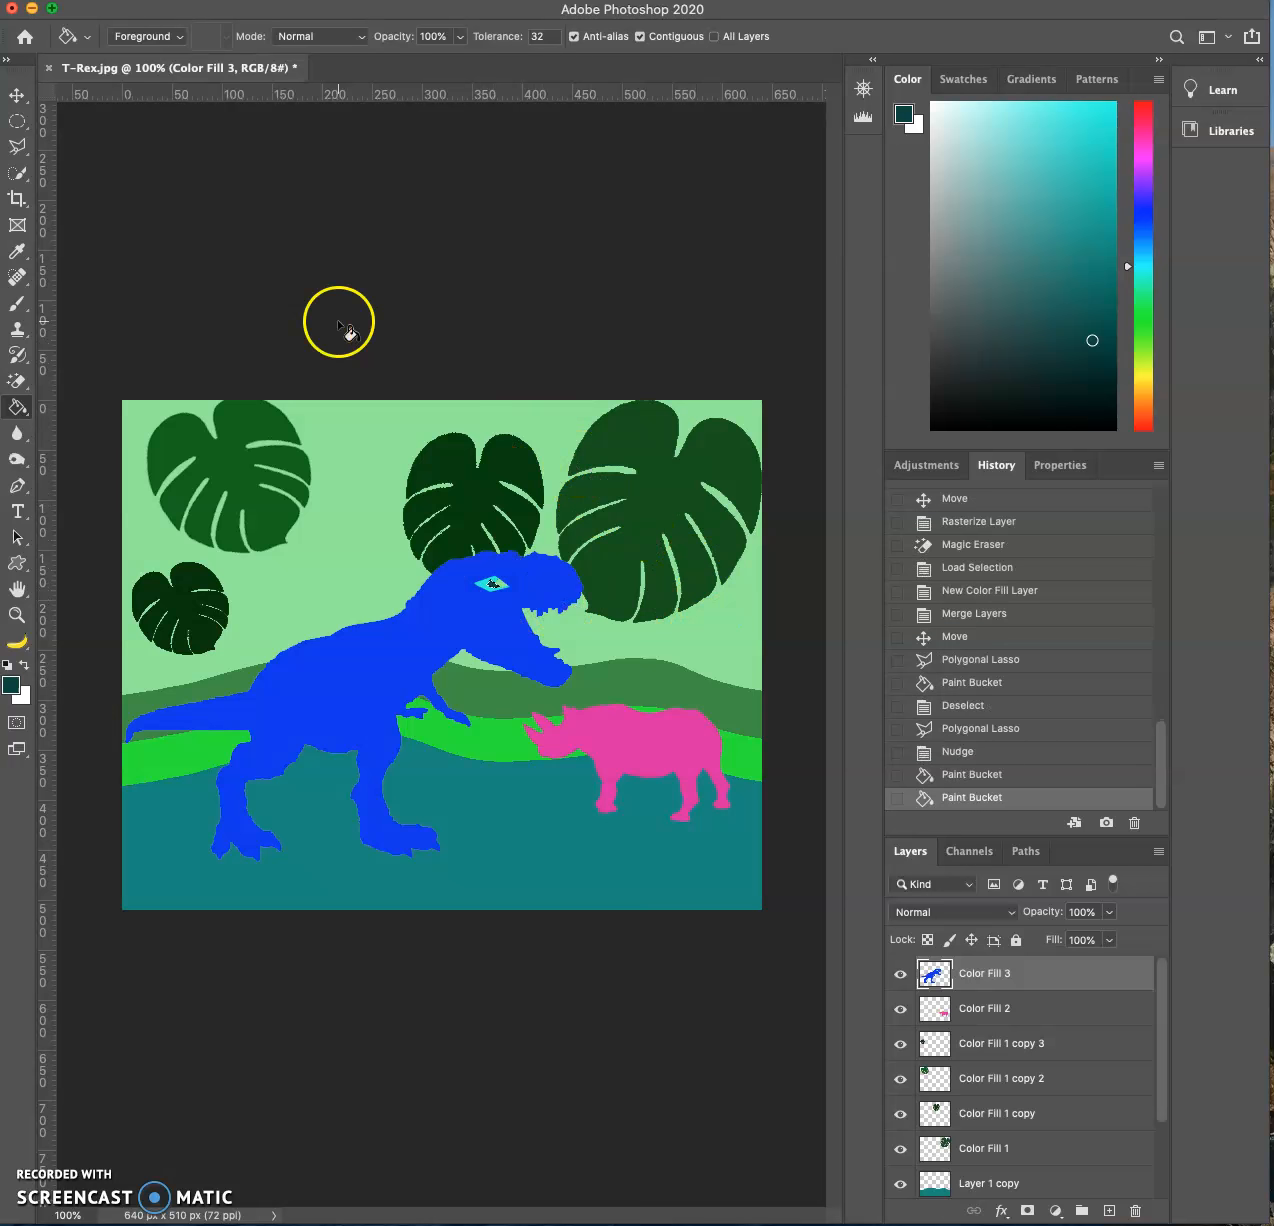
left_click(28, 100)
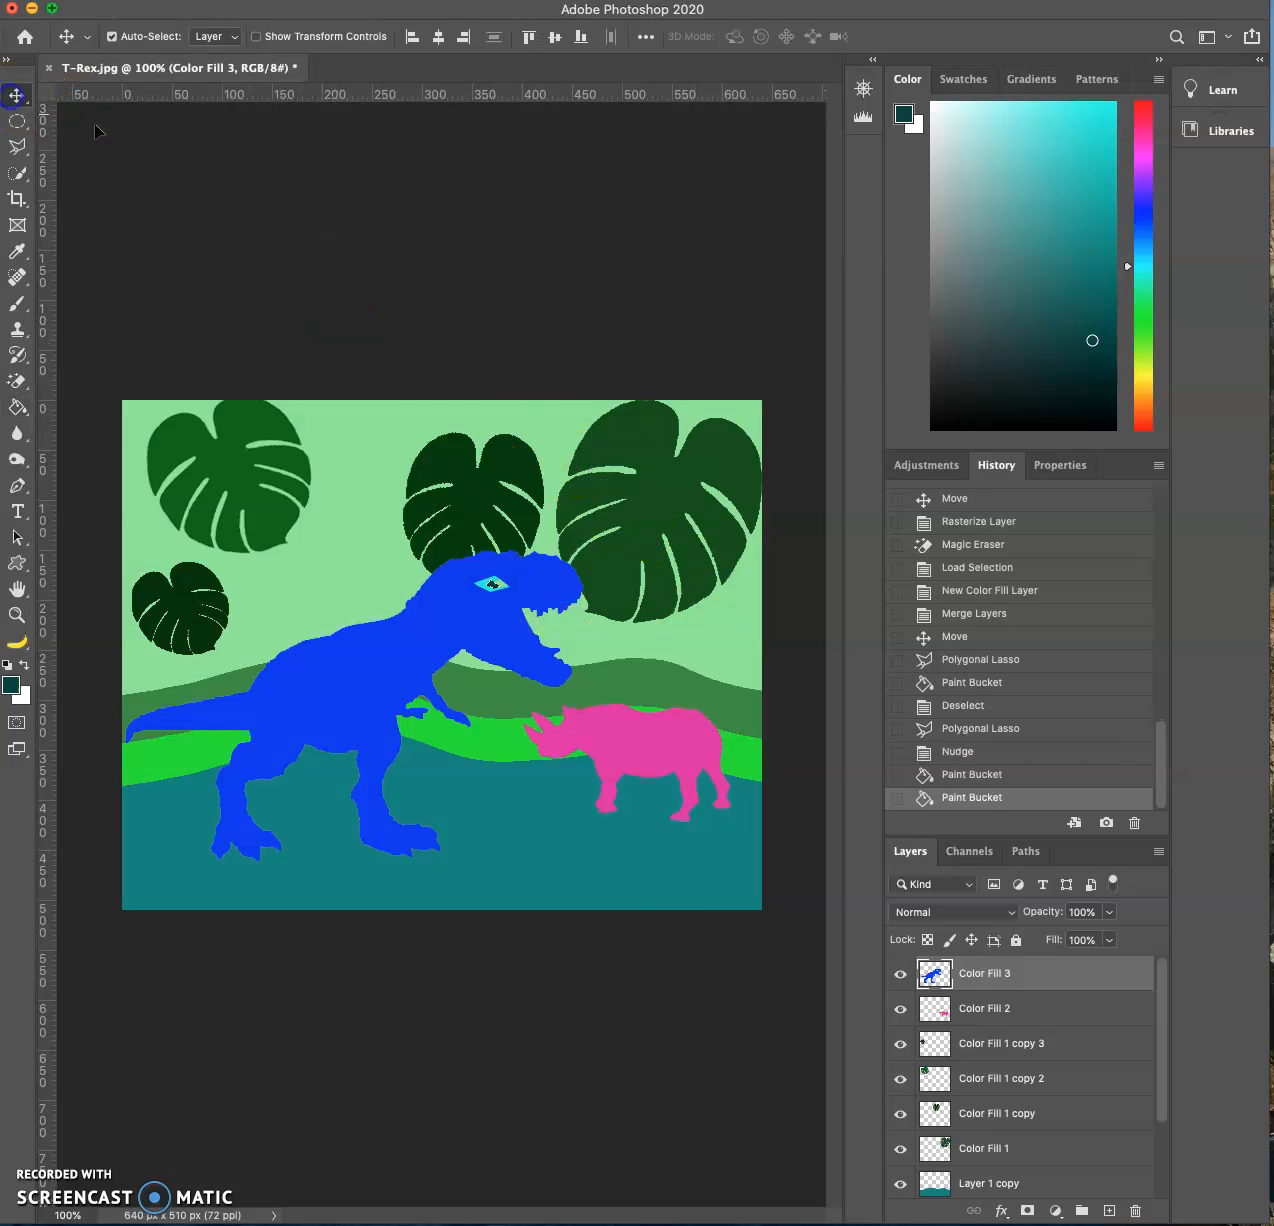
key("super+d")
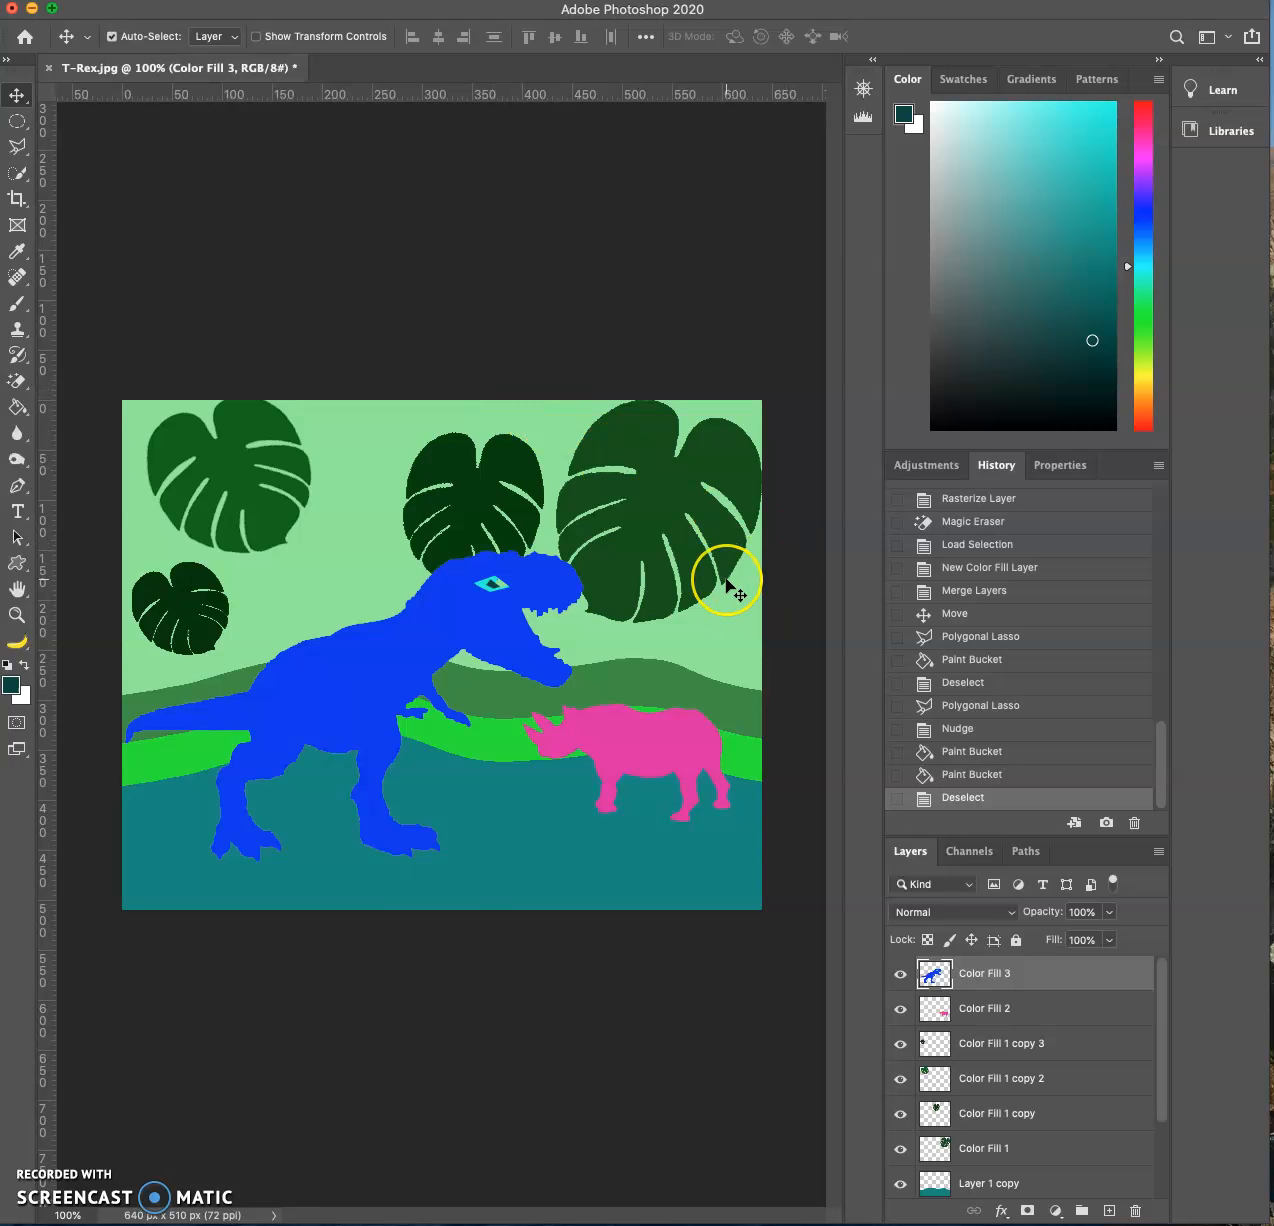
- Sample the eye's cyan #07f6dd as the foreground color
key("super+minus")
key("super+minus")
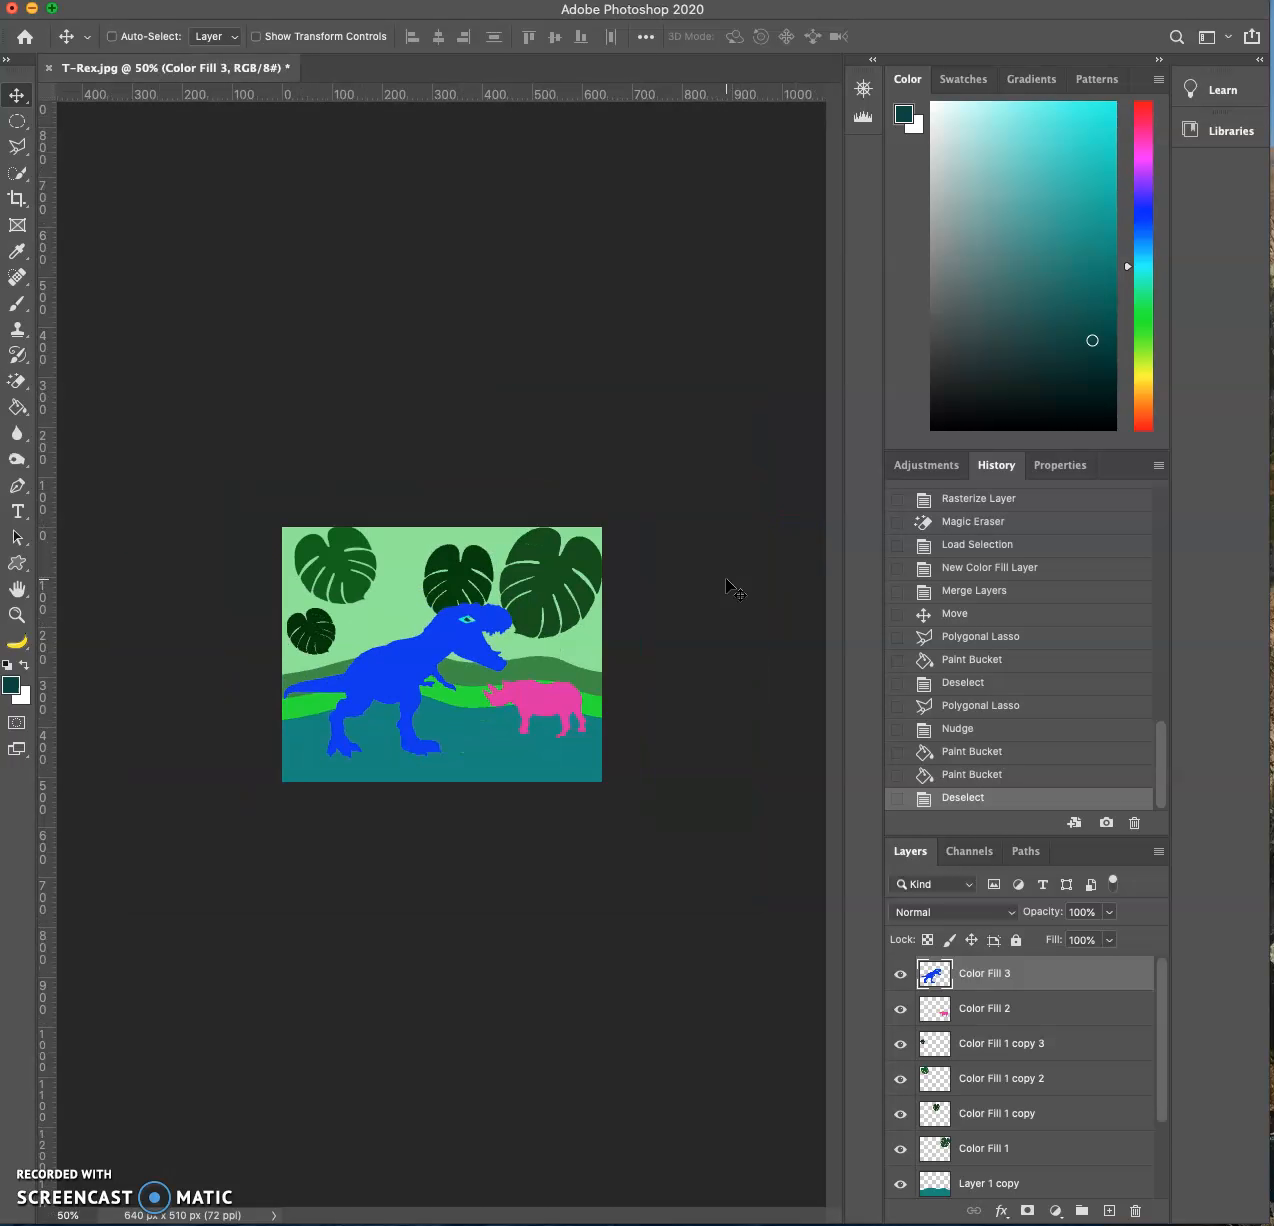
key("super+plus")
key("super+plus")
key("super+plus")
key("super+plus")
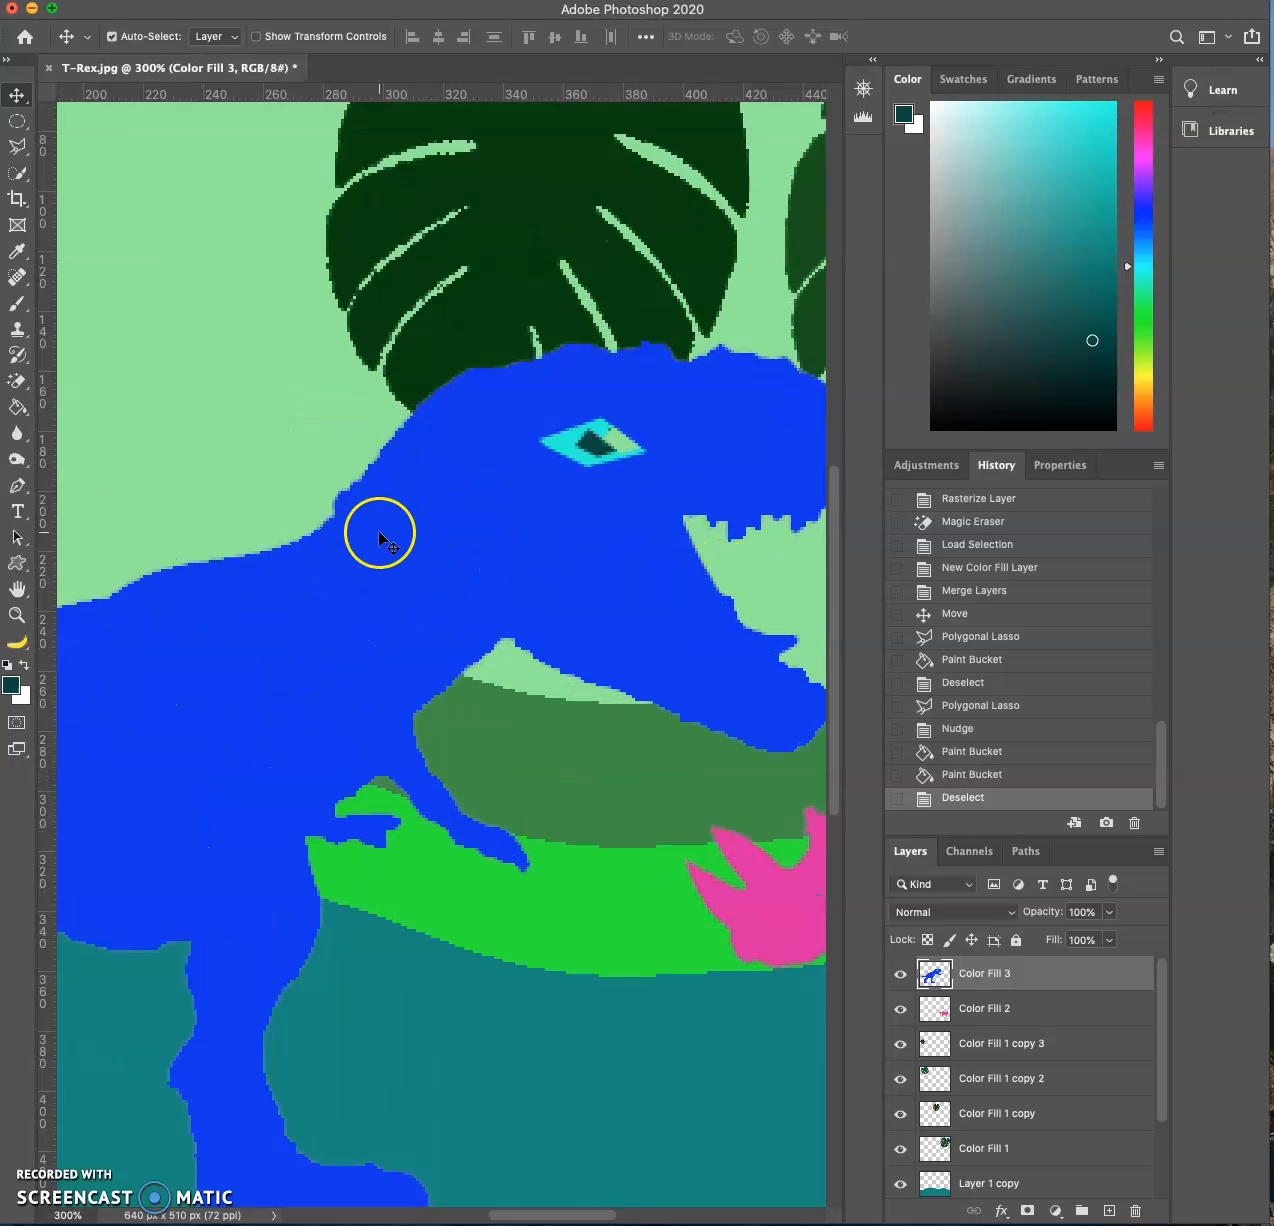
left_click(11, 685)
left_click_drag(578, 432, 595, 424)
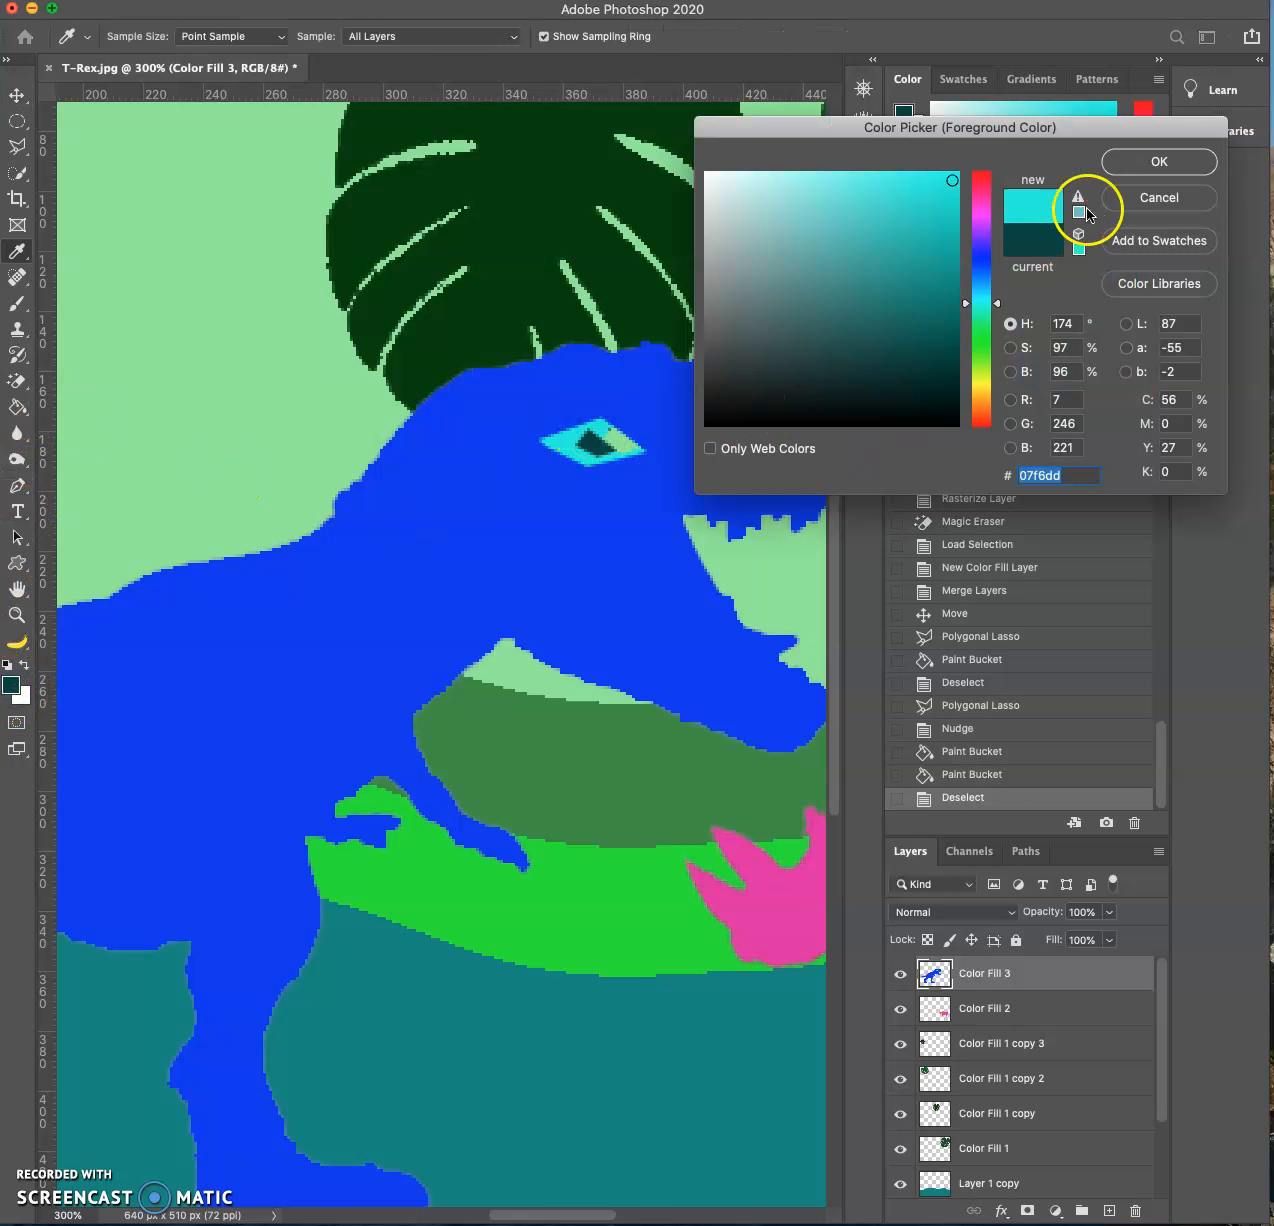
left_click(1117, 168)
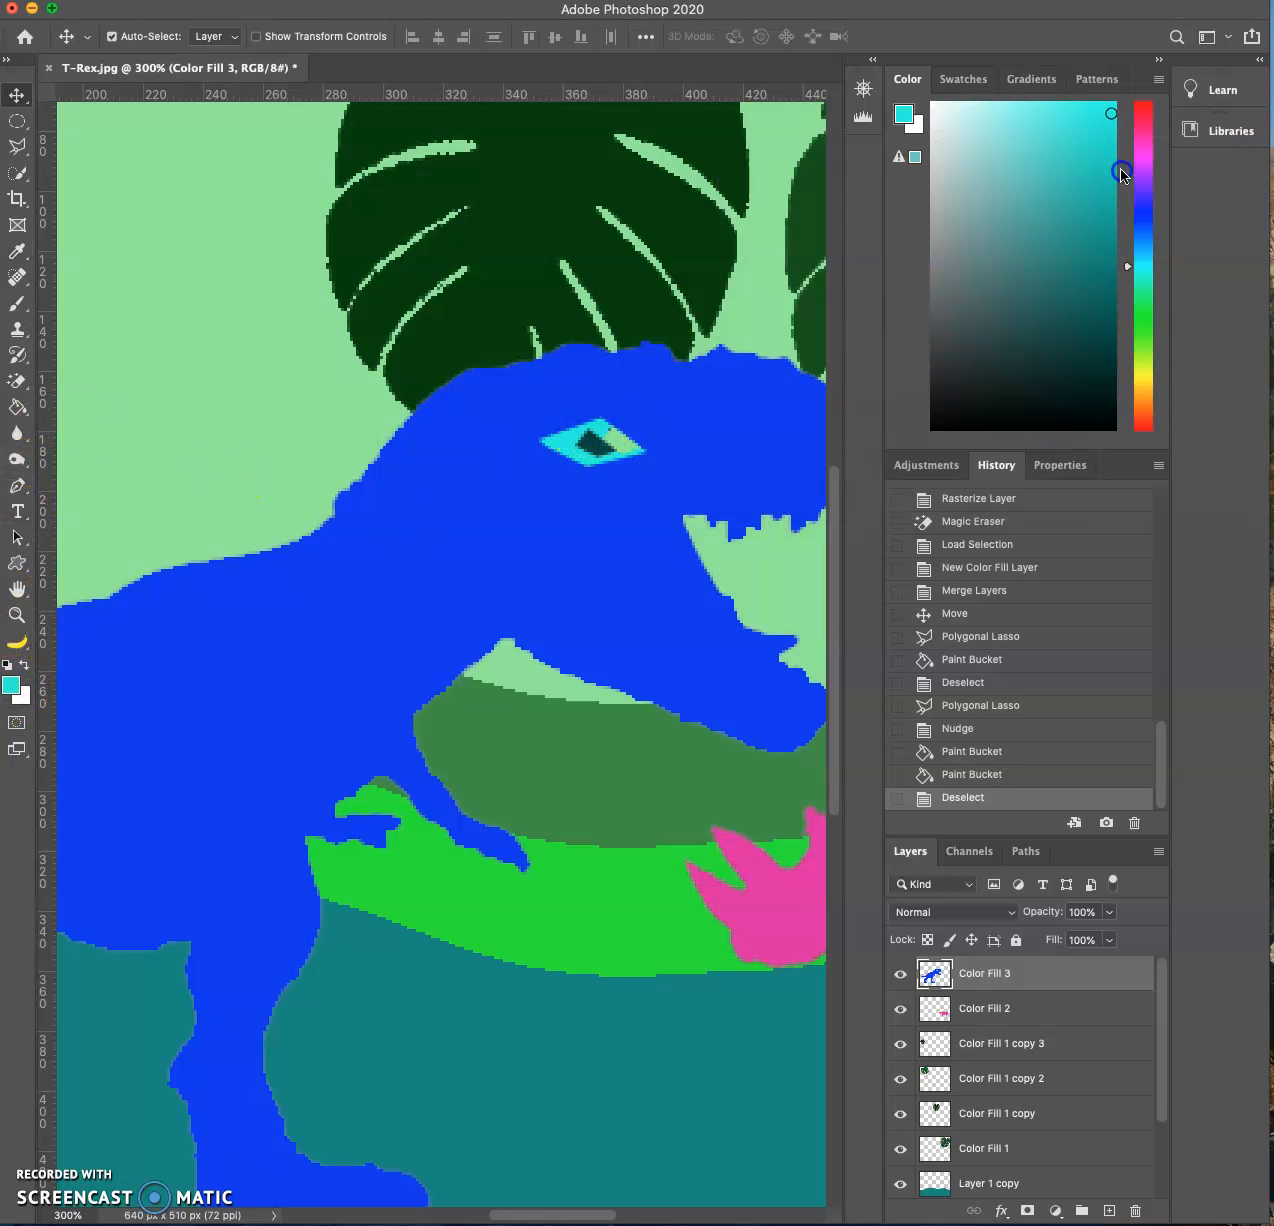
- Try to paint over the transparent gap beside the pupil with a 7 px cyan brush and undo the stroke
left_click(18, 304)
key("bracketleft")
key("bracketleft")
key("bracketleft")
key("bracketleft")
key("bracketleft")
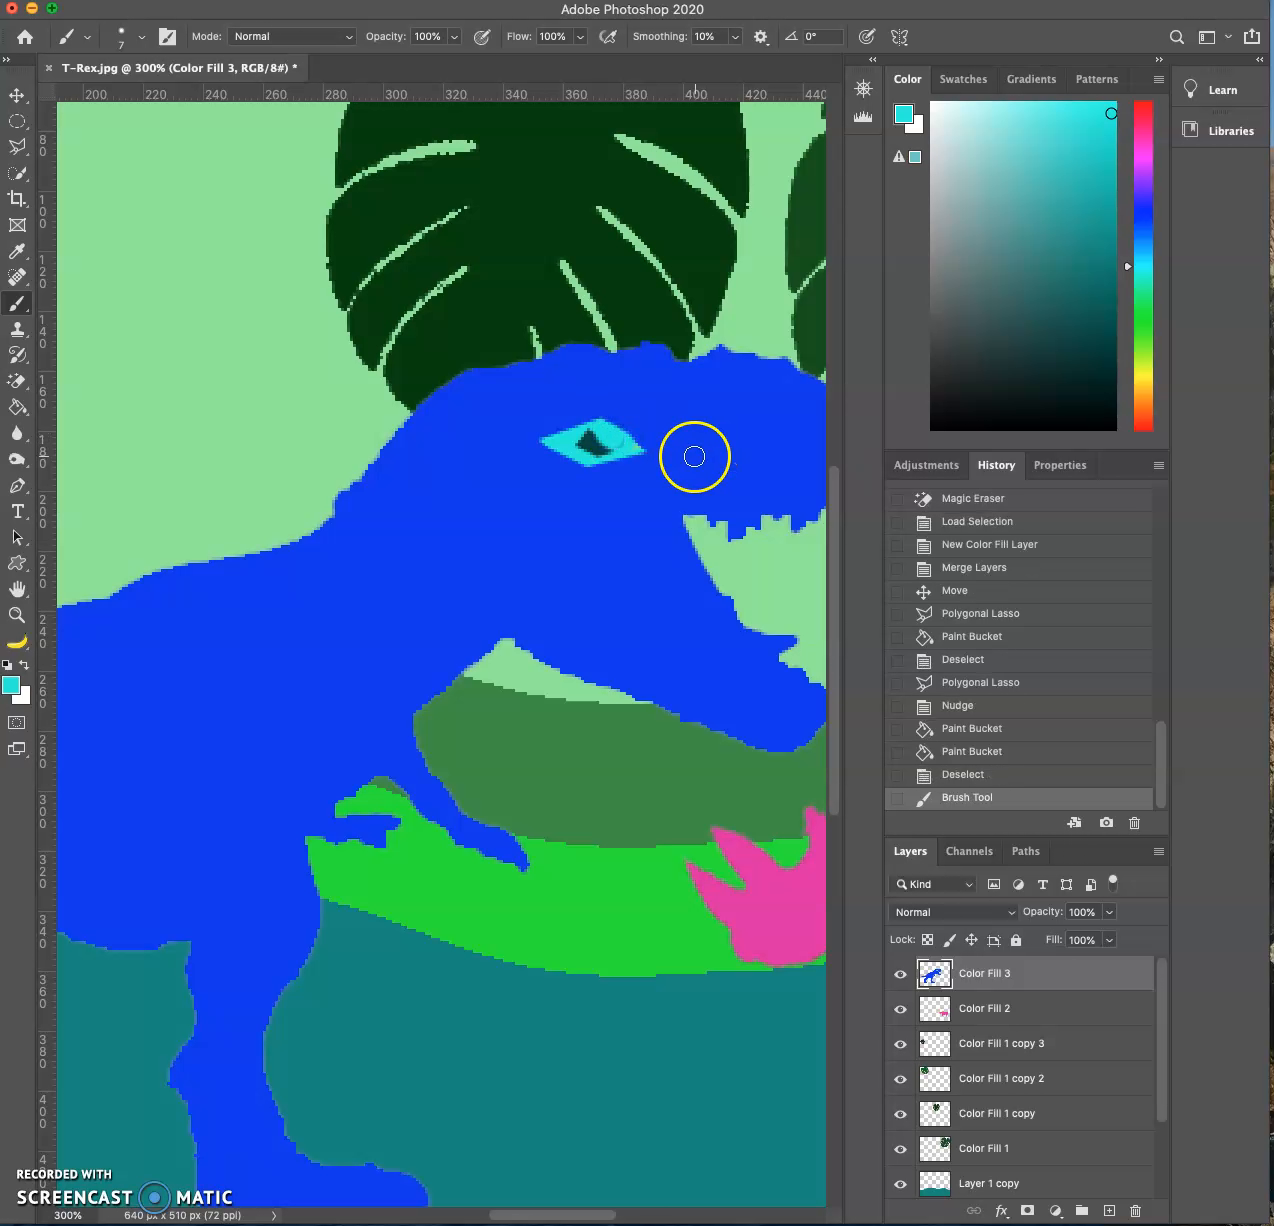
key("super+z")
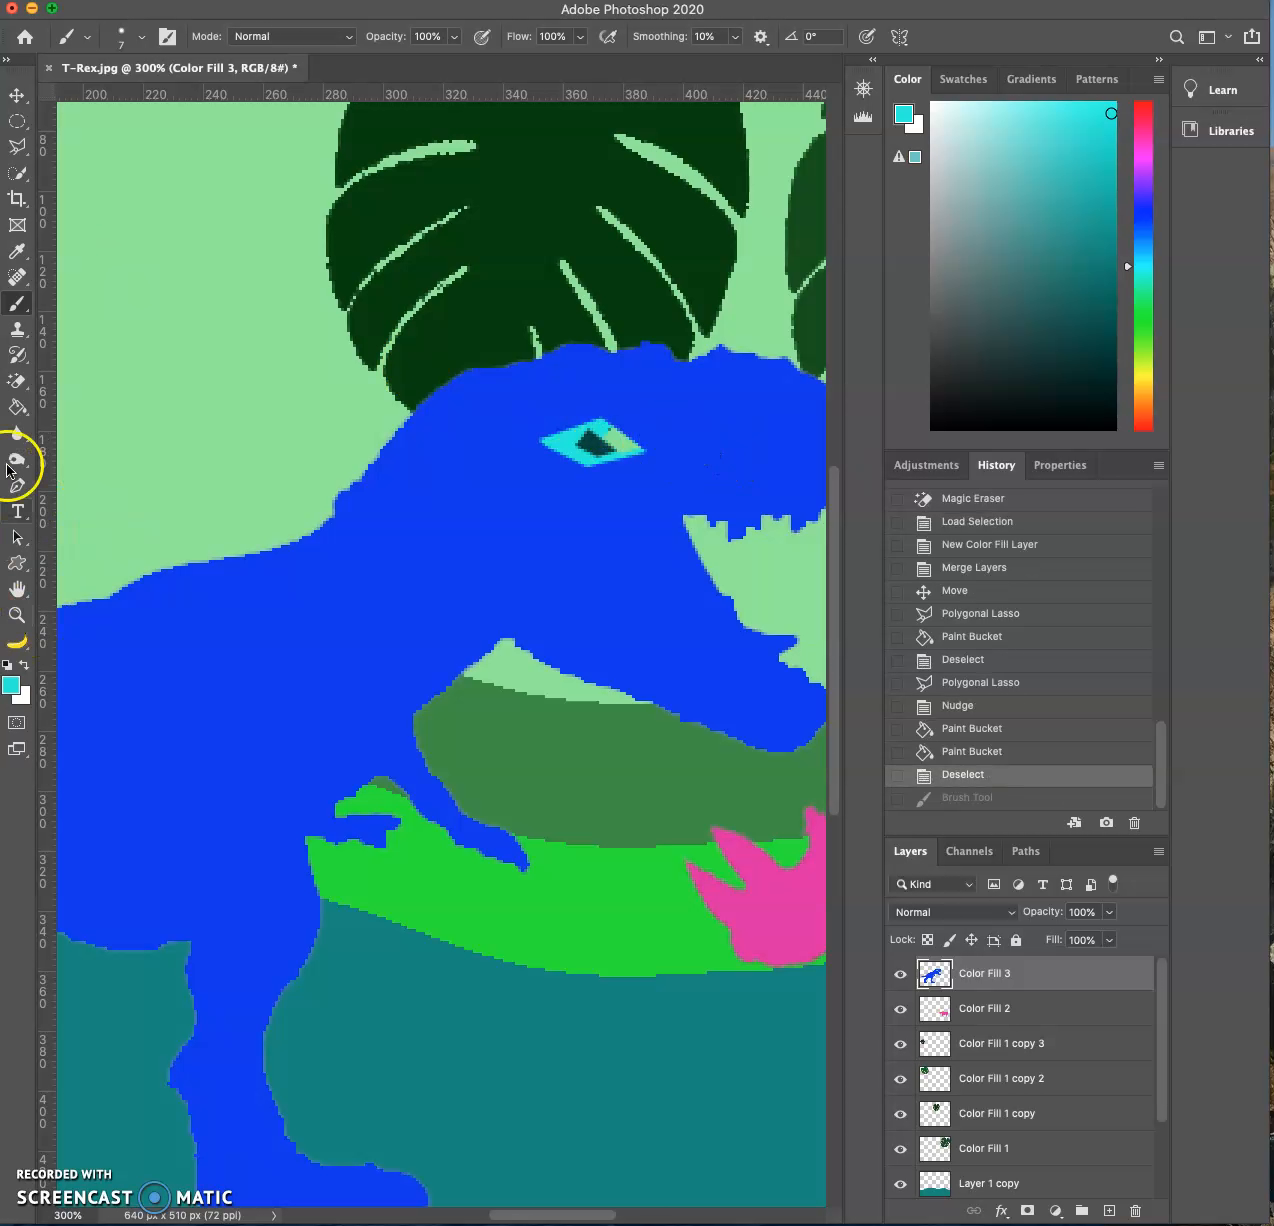
- Fill the transparent gap beside the pupil with cyan using the Paint Bucket
left_click(18, 407)
left_click(620, 443)
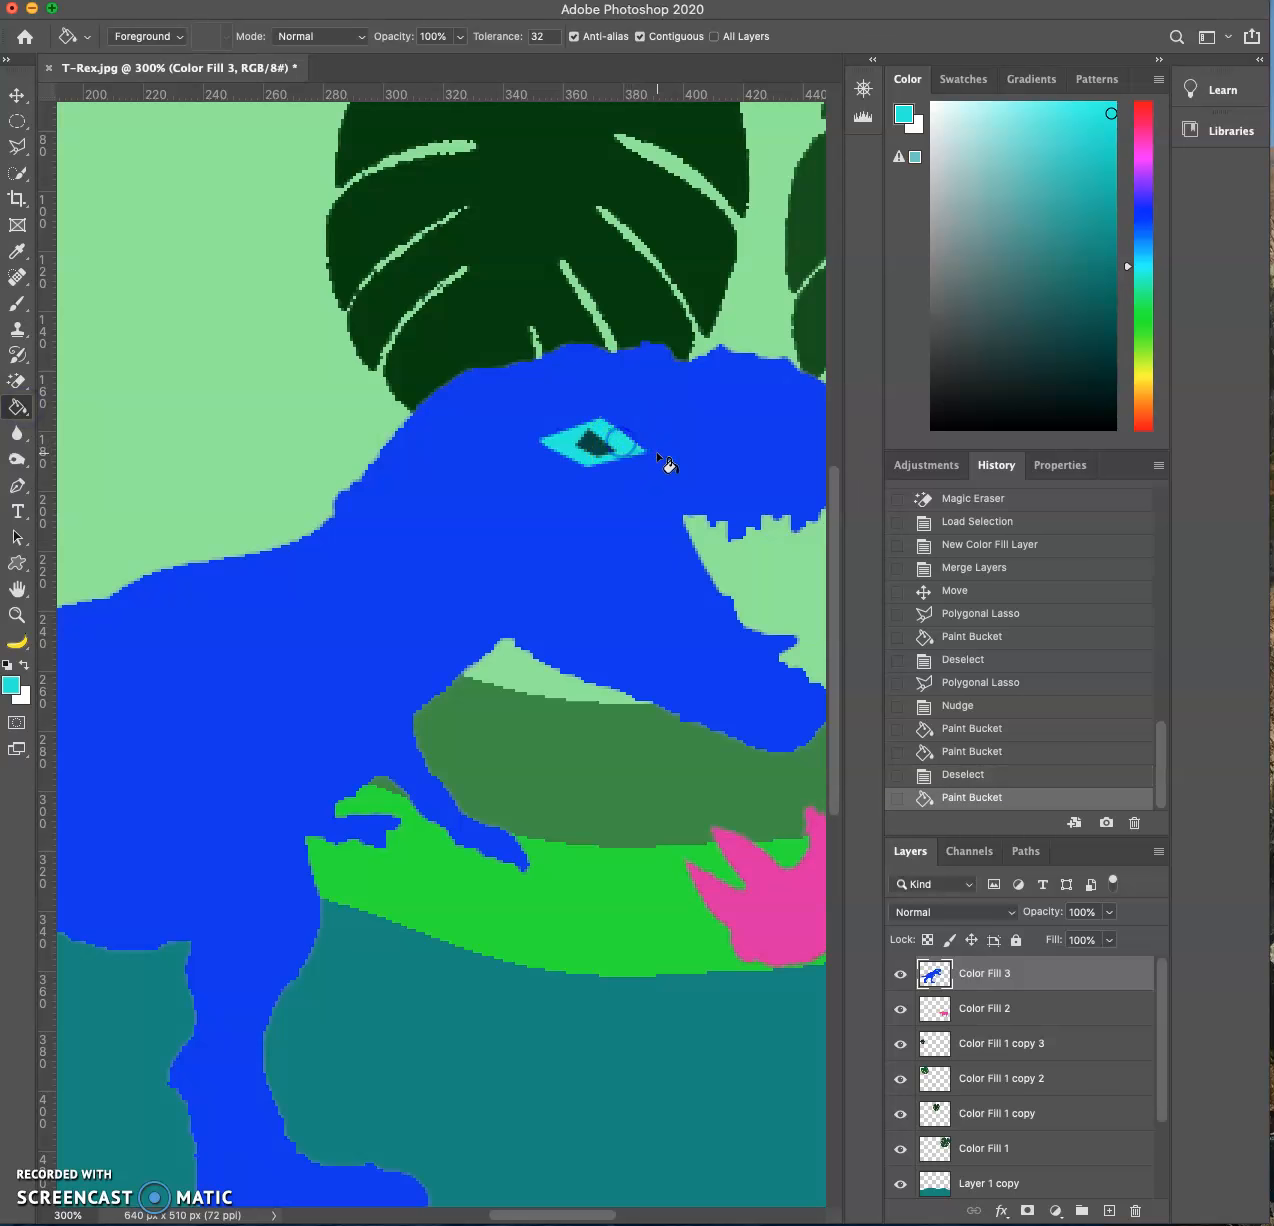
left_click(17, 95)
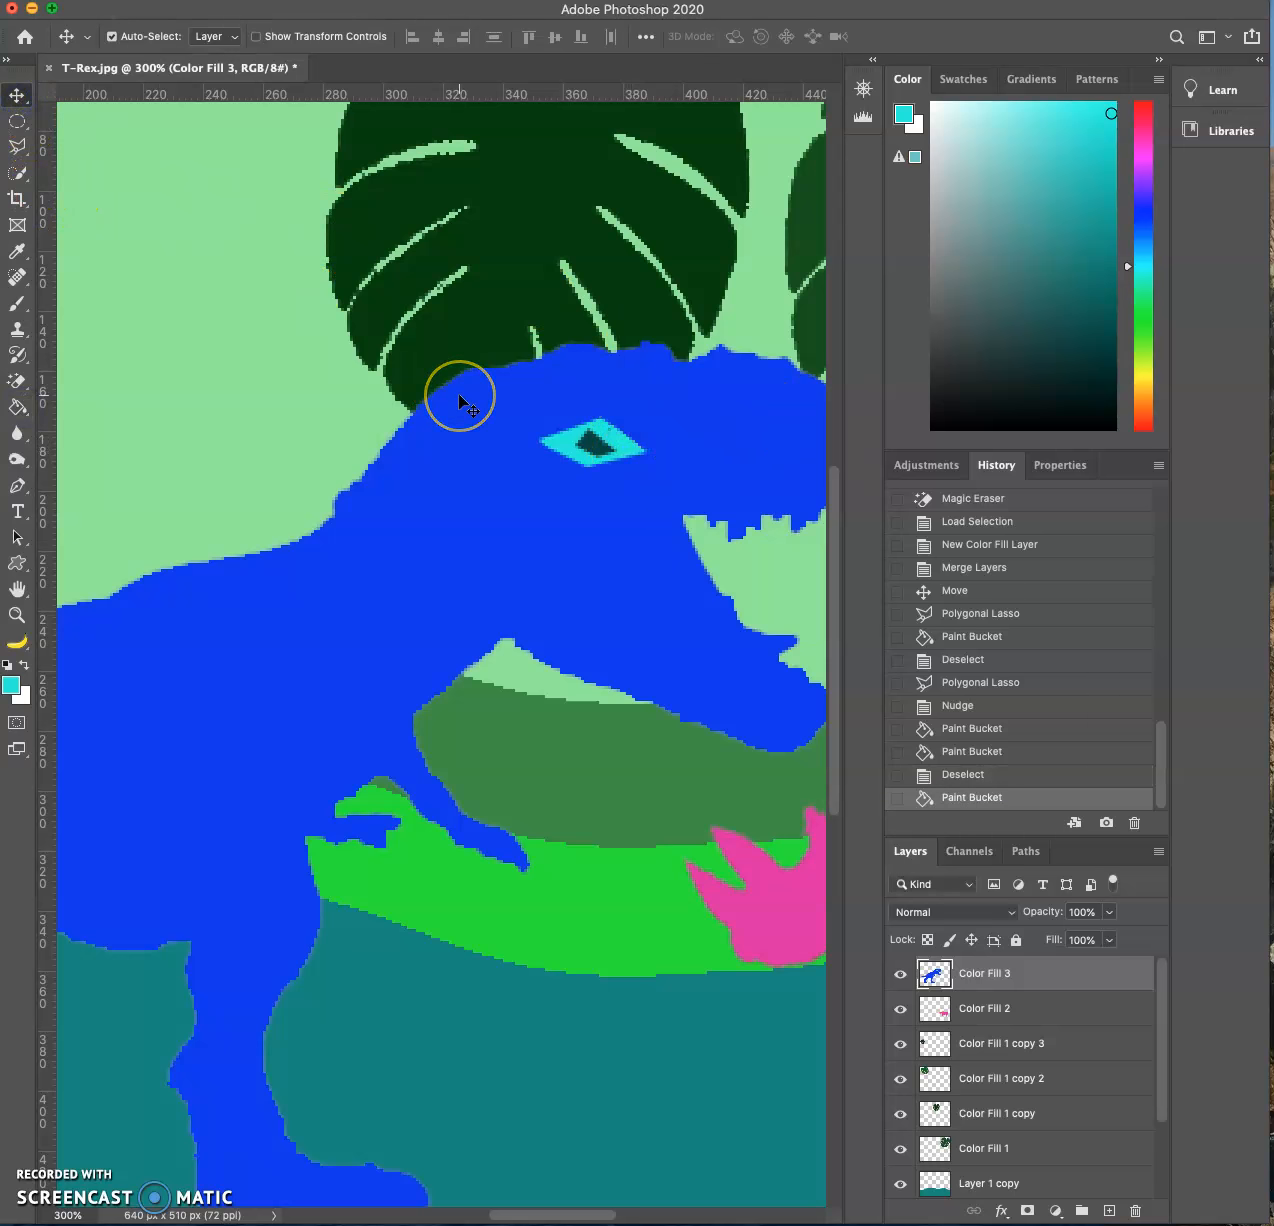
key("super+minus")
key("super+minus")
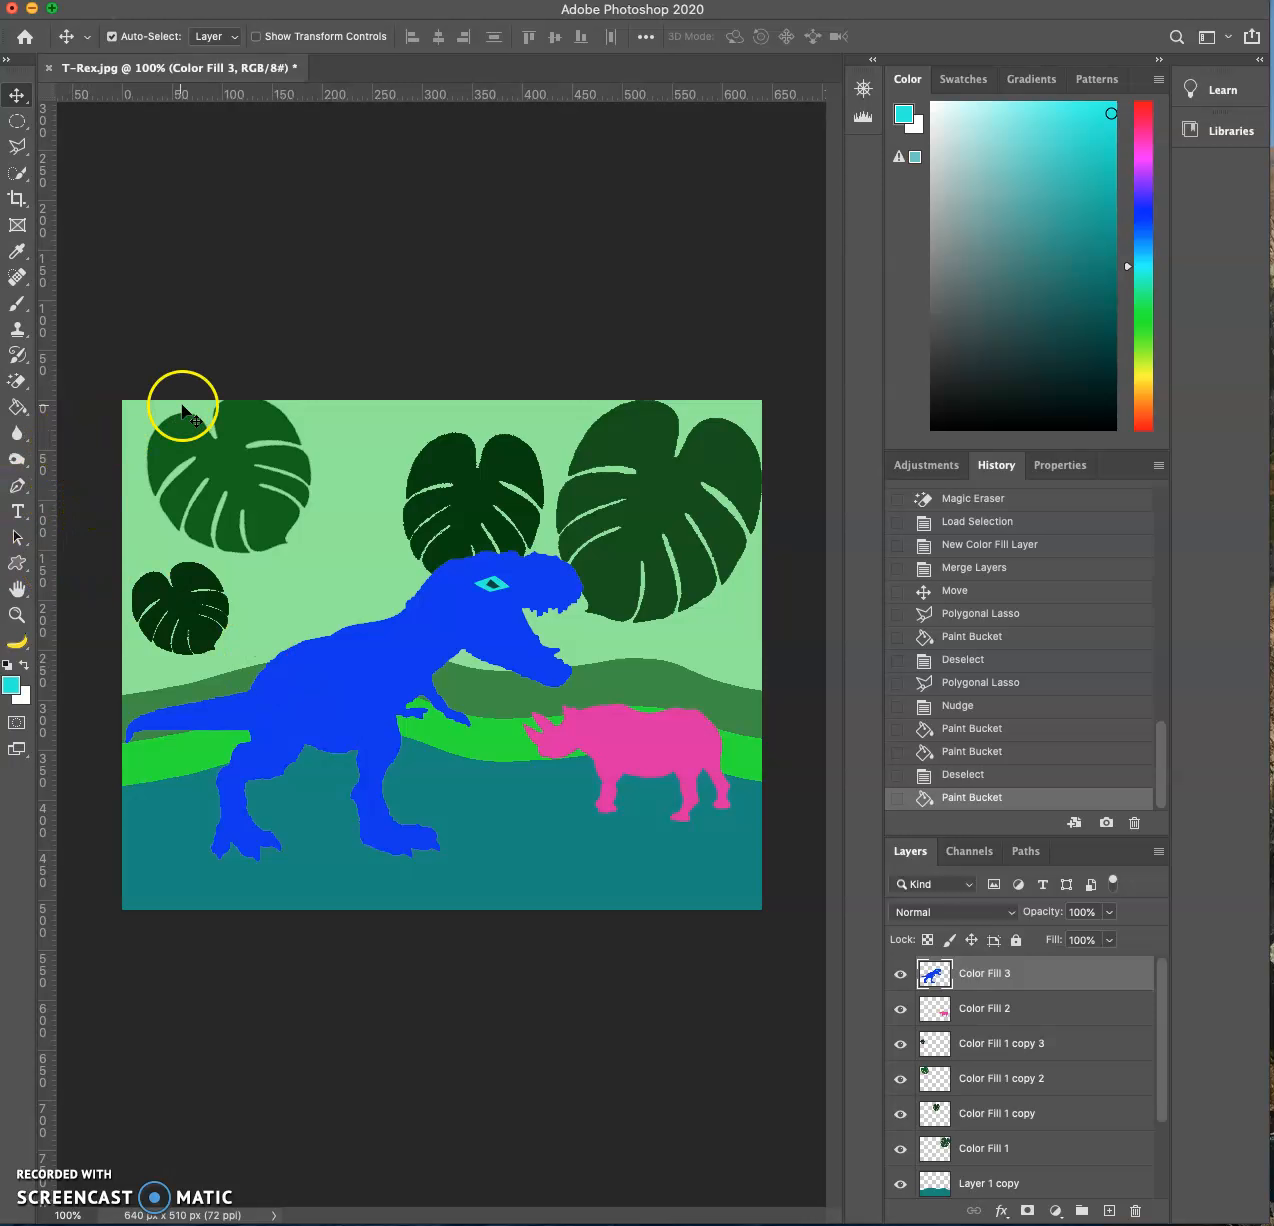
- Outline the T-Rex's open mouth with jagged teeth using the Polygonal Lasso, and set the foreground color to light cyan #60feed
left_click(20, 149)
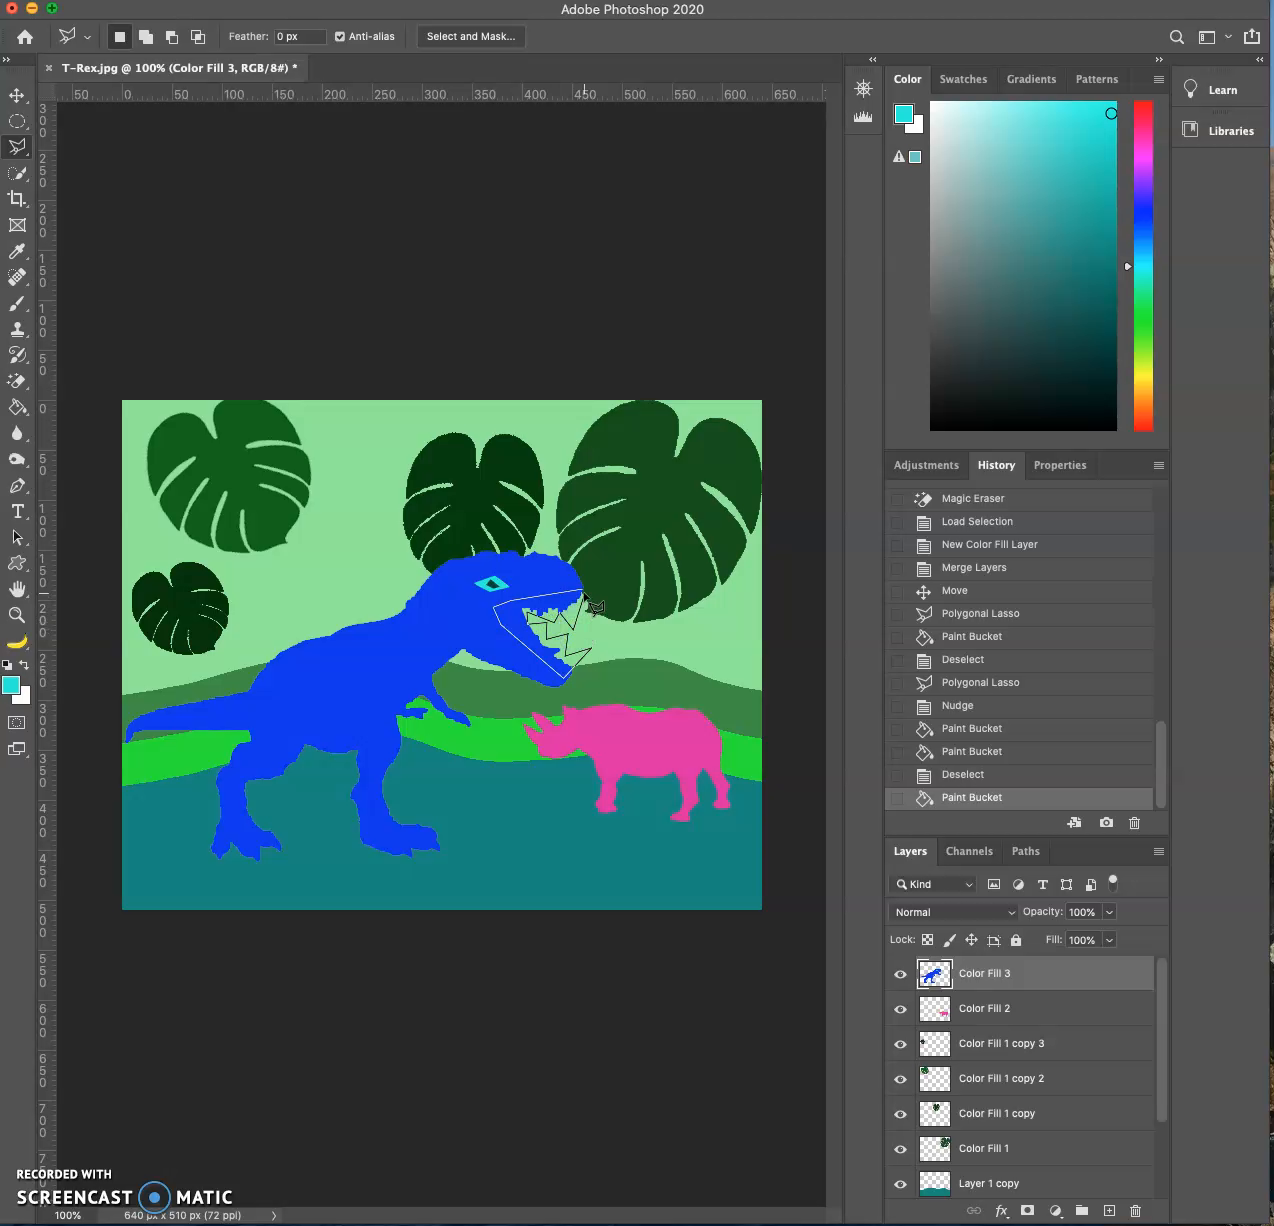
left_click(584, 592)
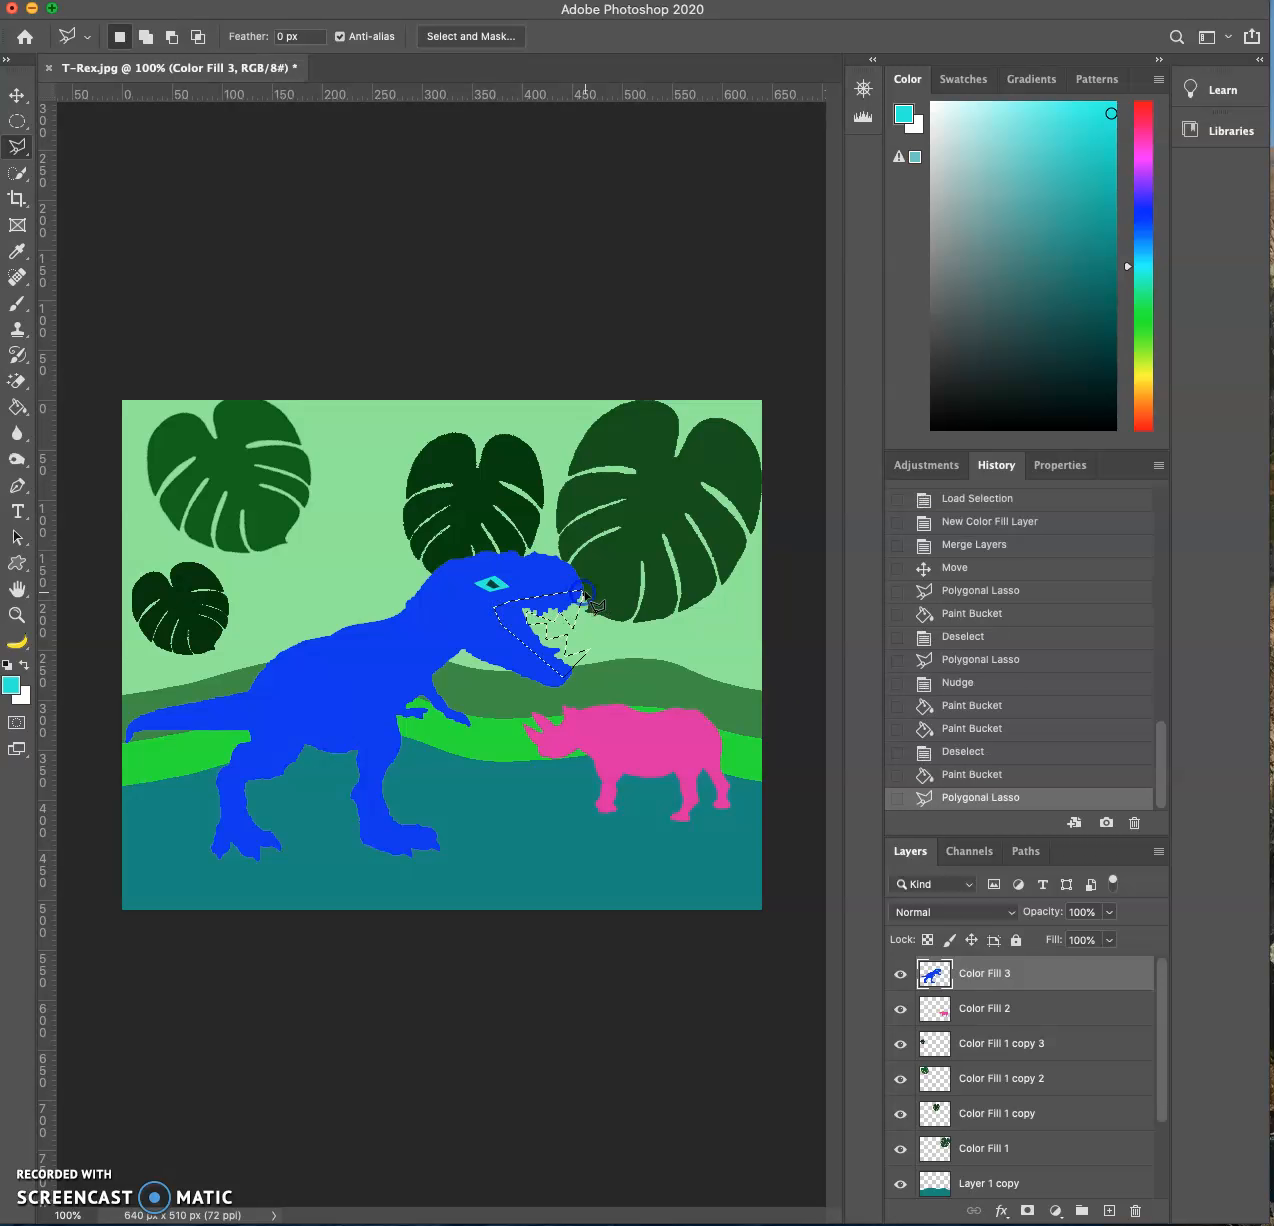
left_click(11, 686)
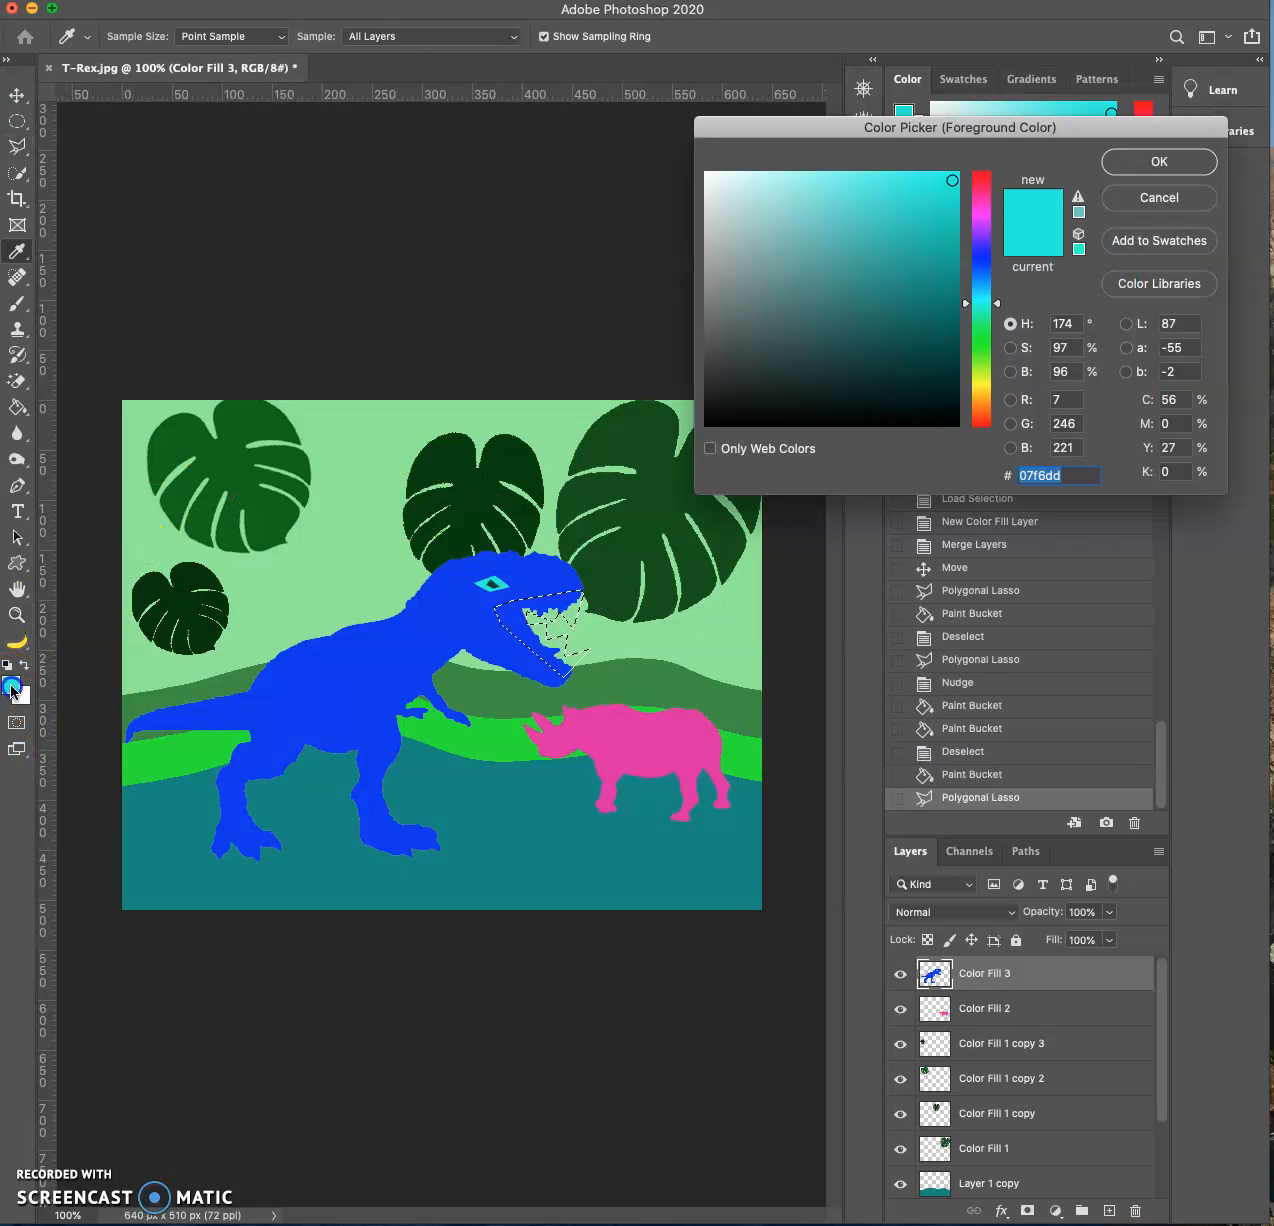
left_click(888, 182)
left_click(863, 171)
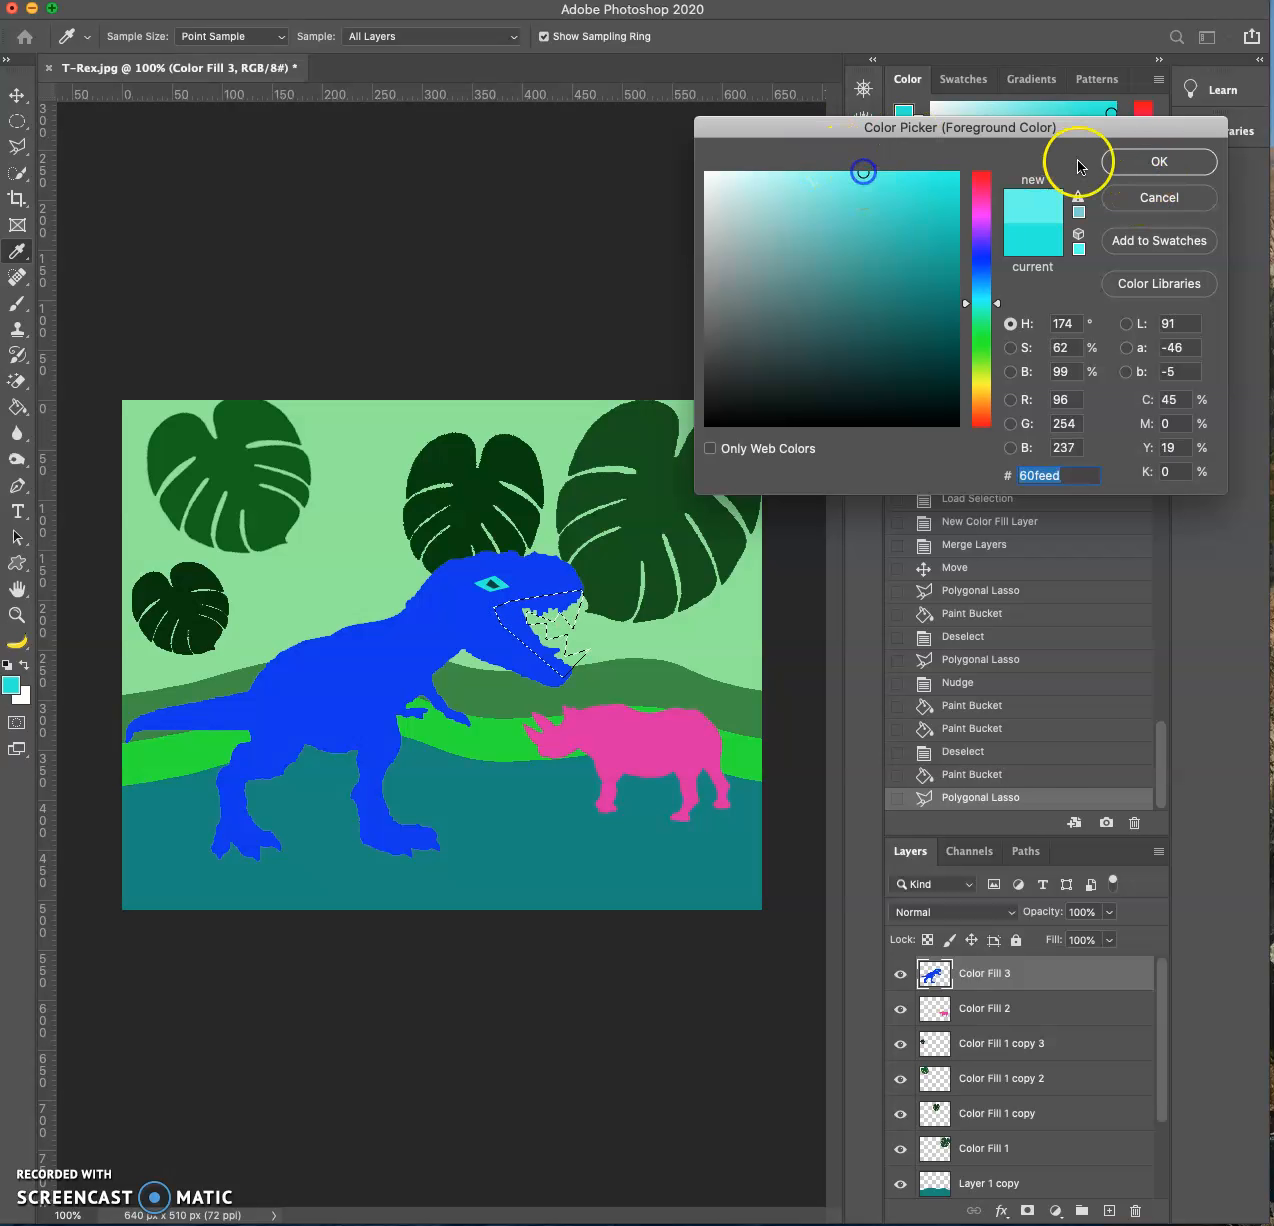
left_click(1110, 163)
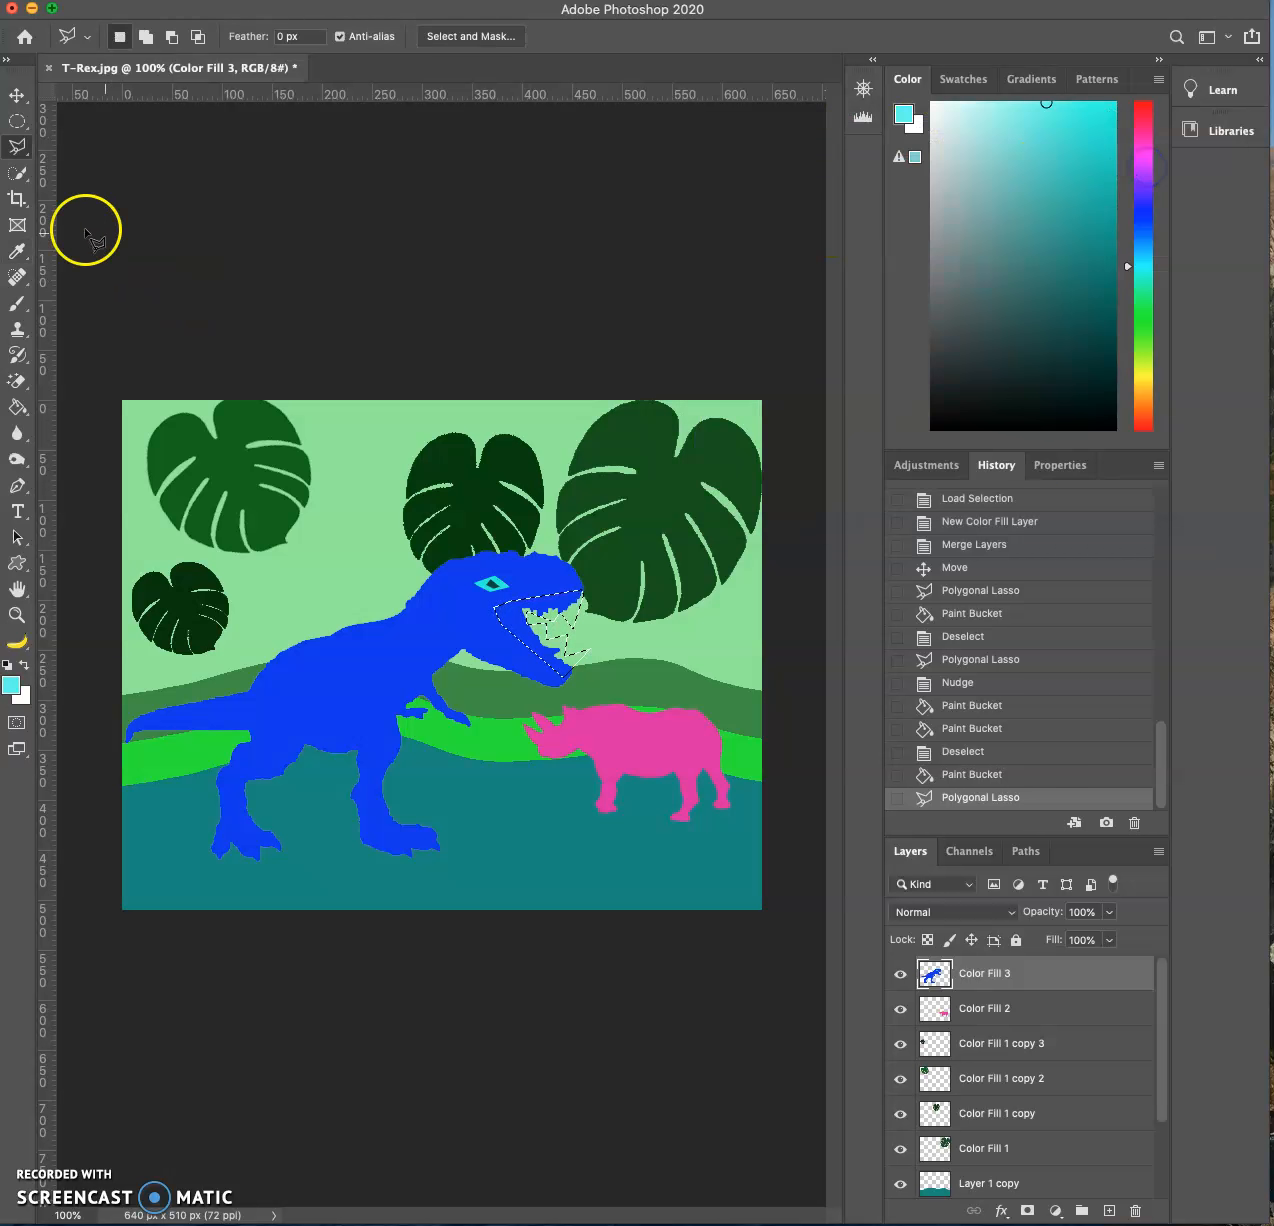
- Fill the selected mouth and teeth area with light cyan using the Paint Bucket, and deselect it
left_click(18, 409)
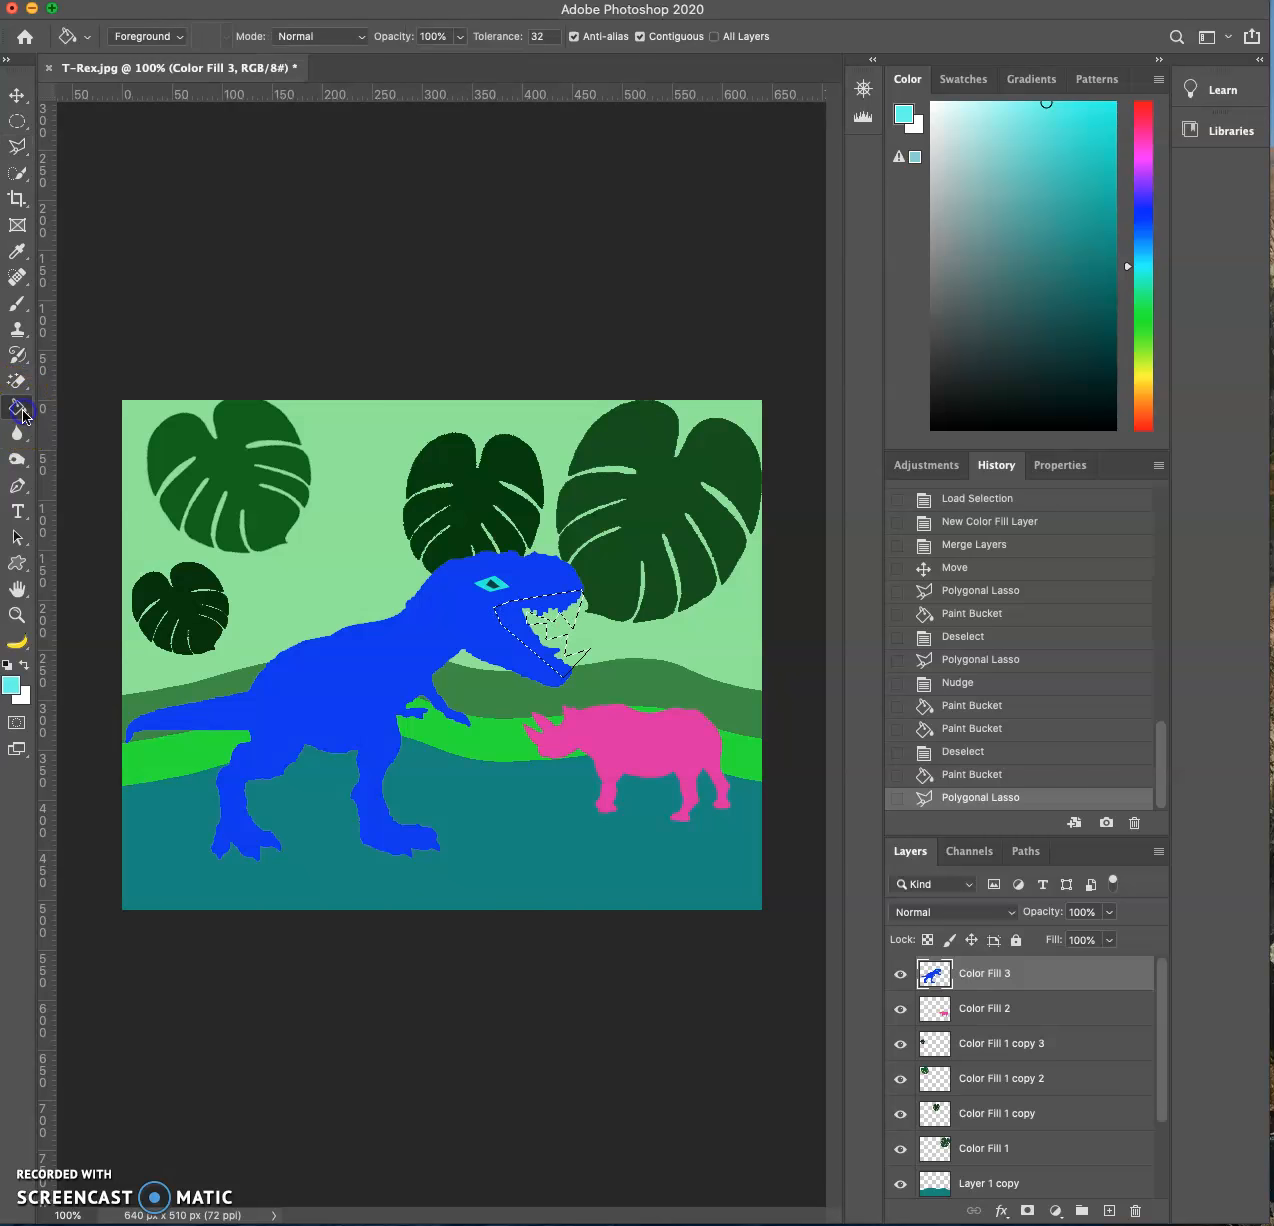
left_click(480, 558)
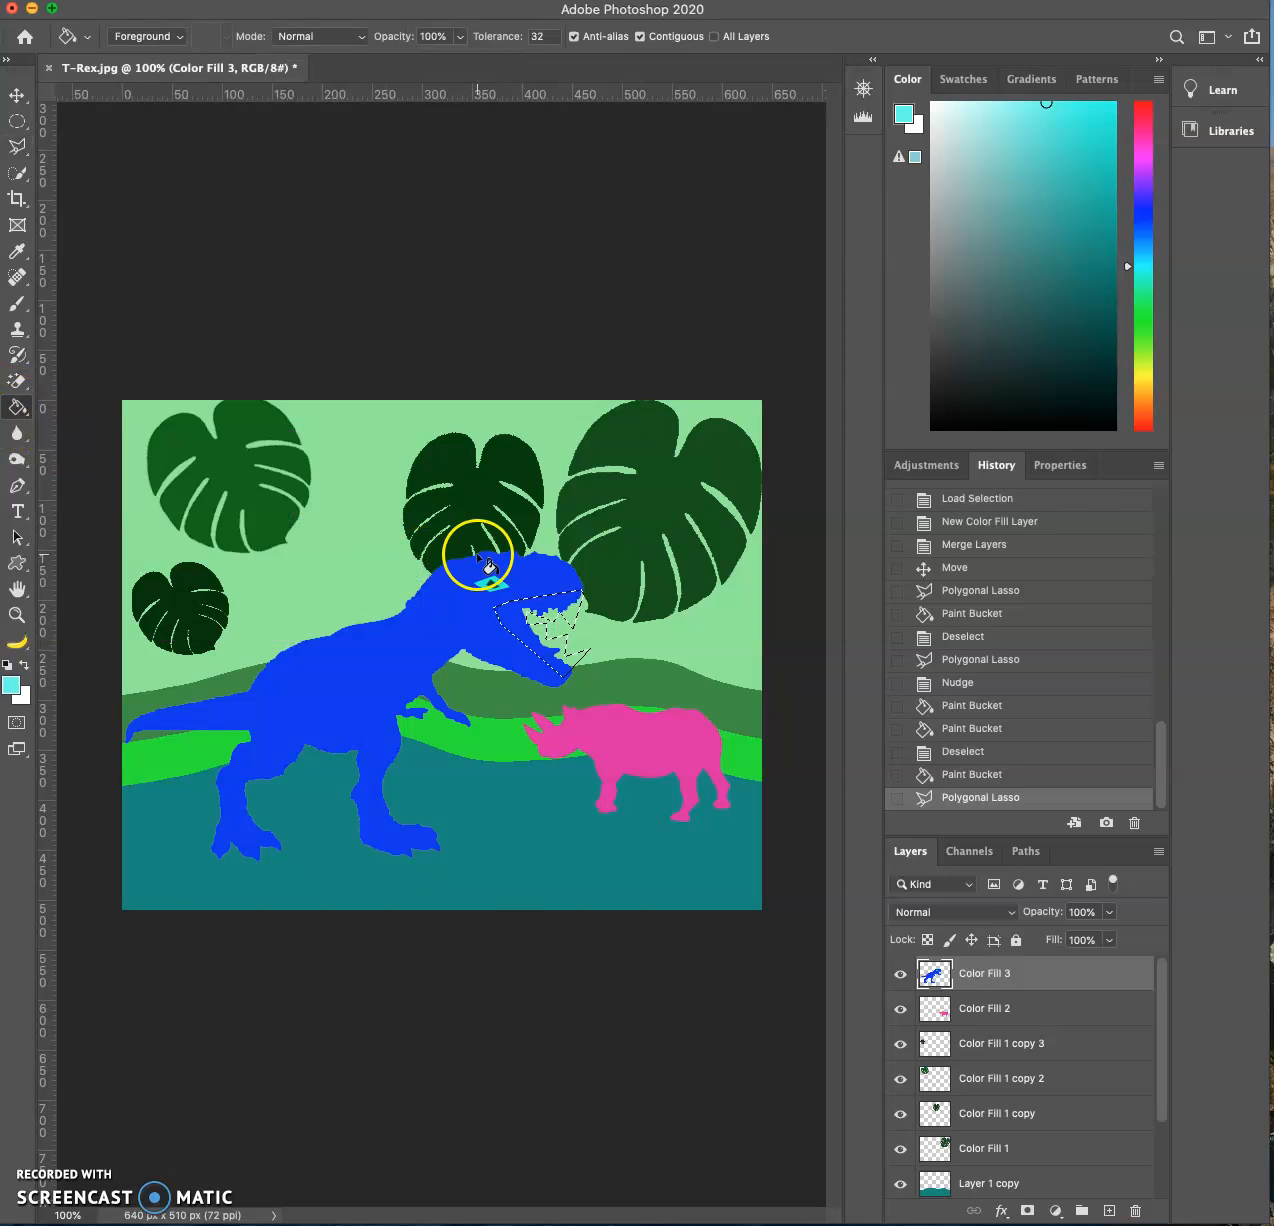
left_click(518, 622)
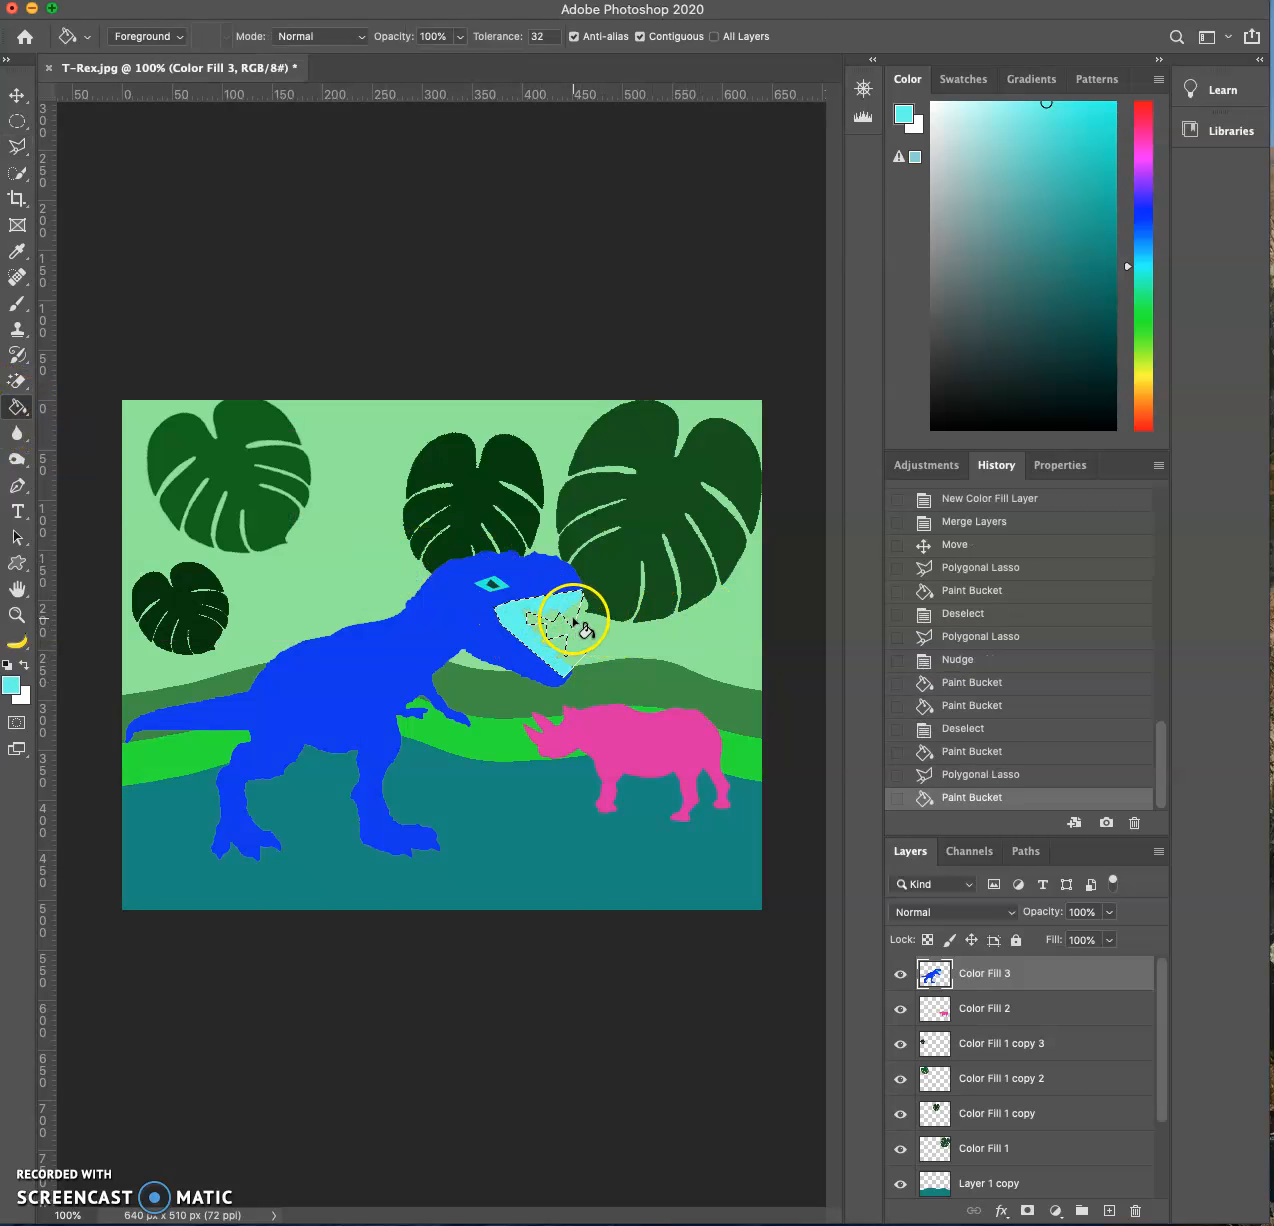
left_click(573, 620)
left_click(17, 95)
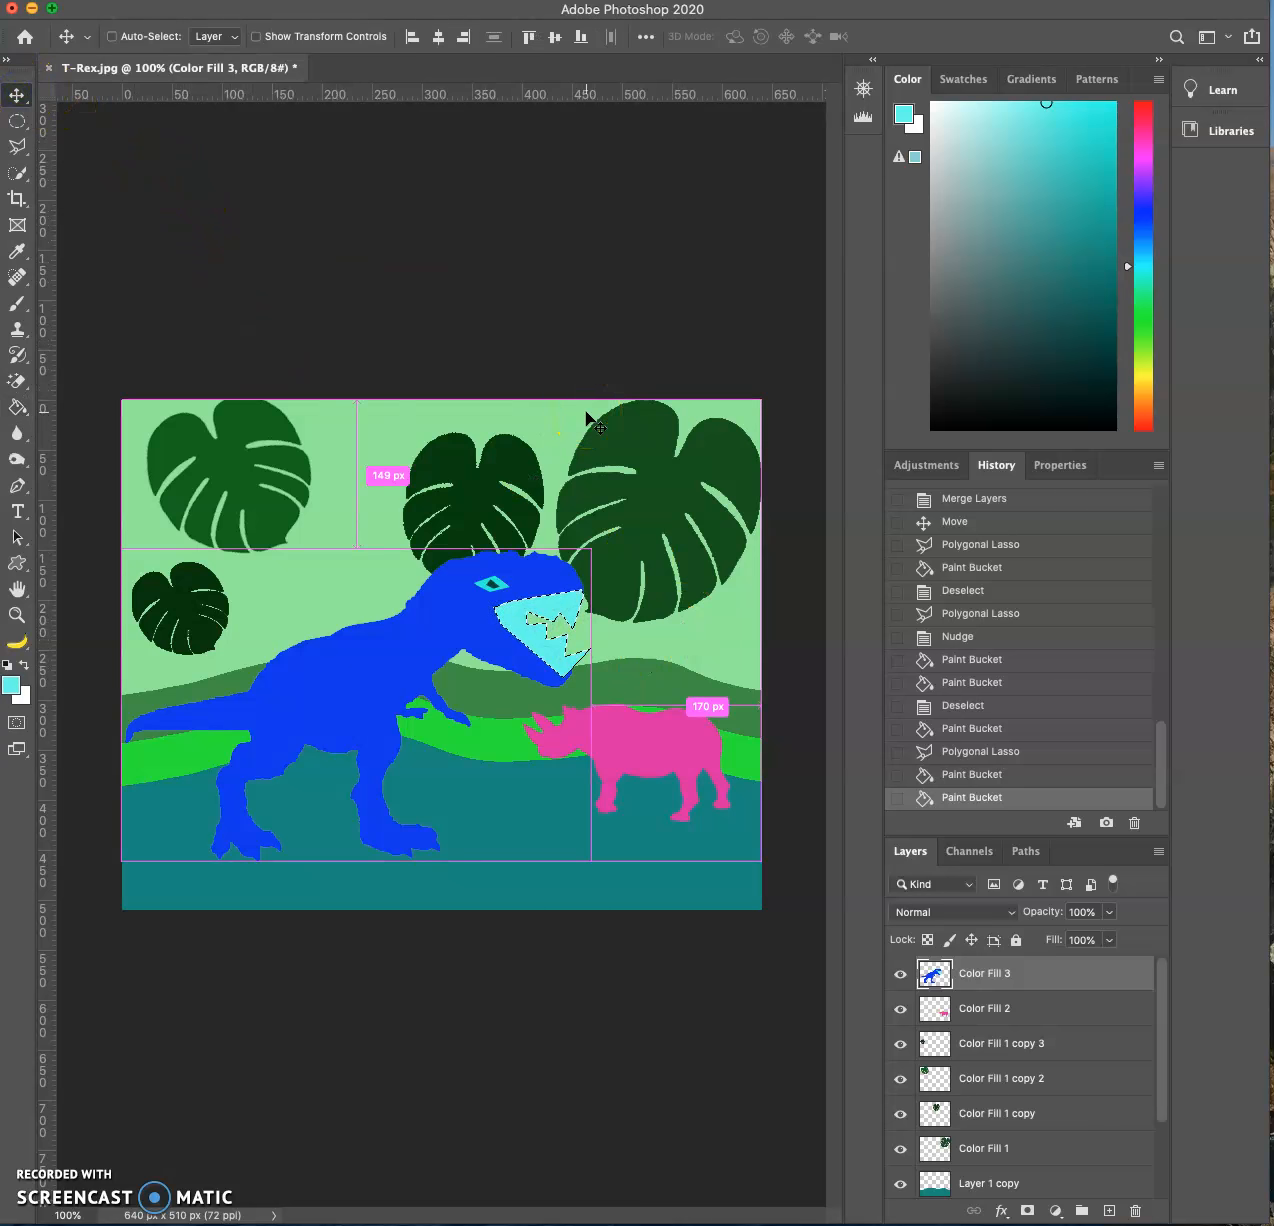
key("super+d")
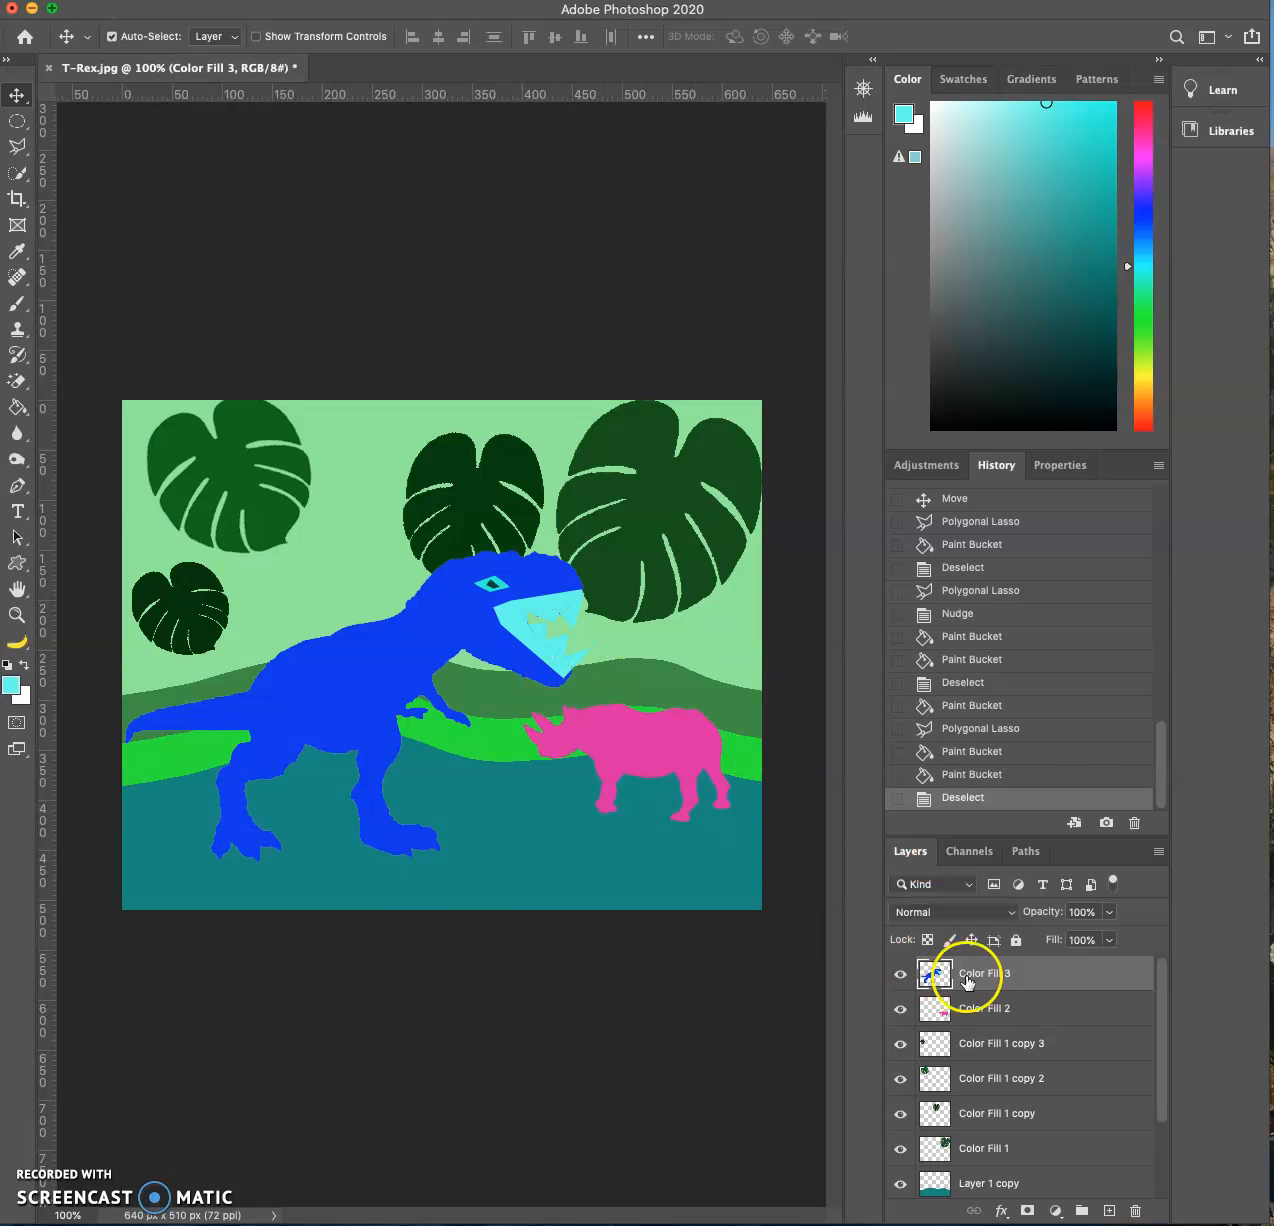
- Move the T-Rex down over the teal ground and paint out the thin seams in its mouth with a light cyan 7 px and 6 px brush
left_click_drag(441, 631, 360, 838)
mouse_move(428, 800)
left_mouse_down()
mouse_move(449, 711)
mouse_move(442, 822)
left_mouse_up()
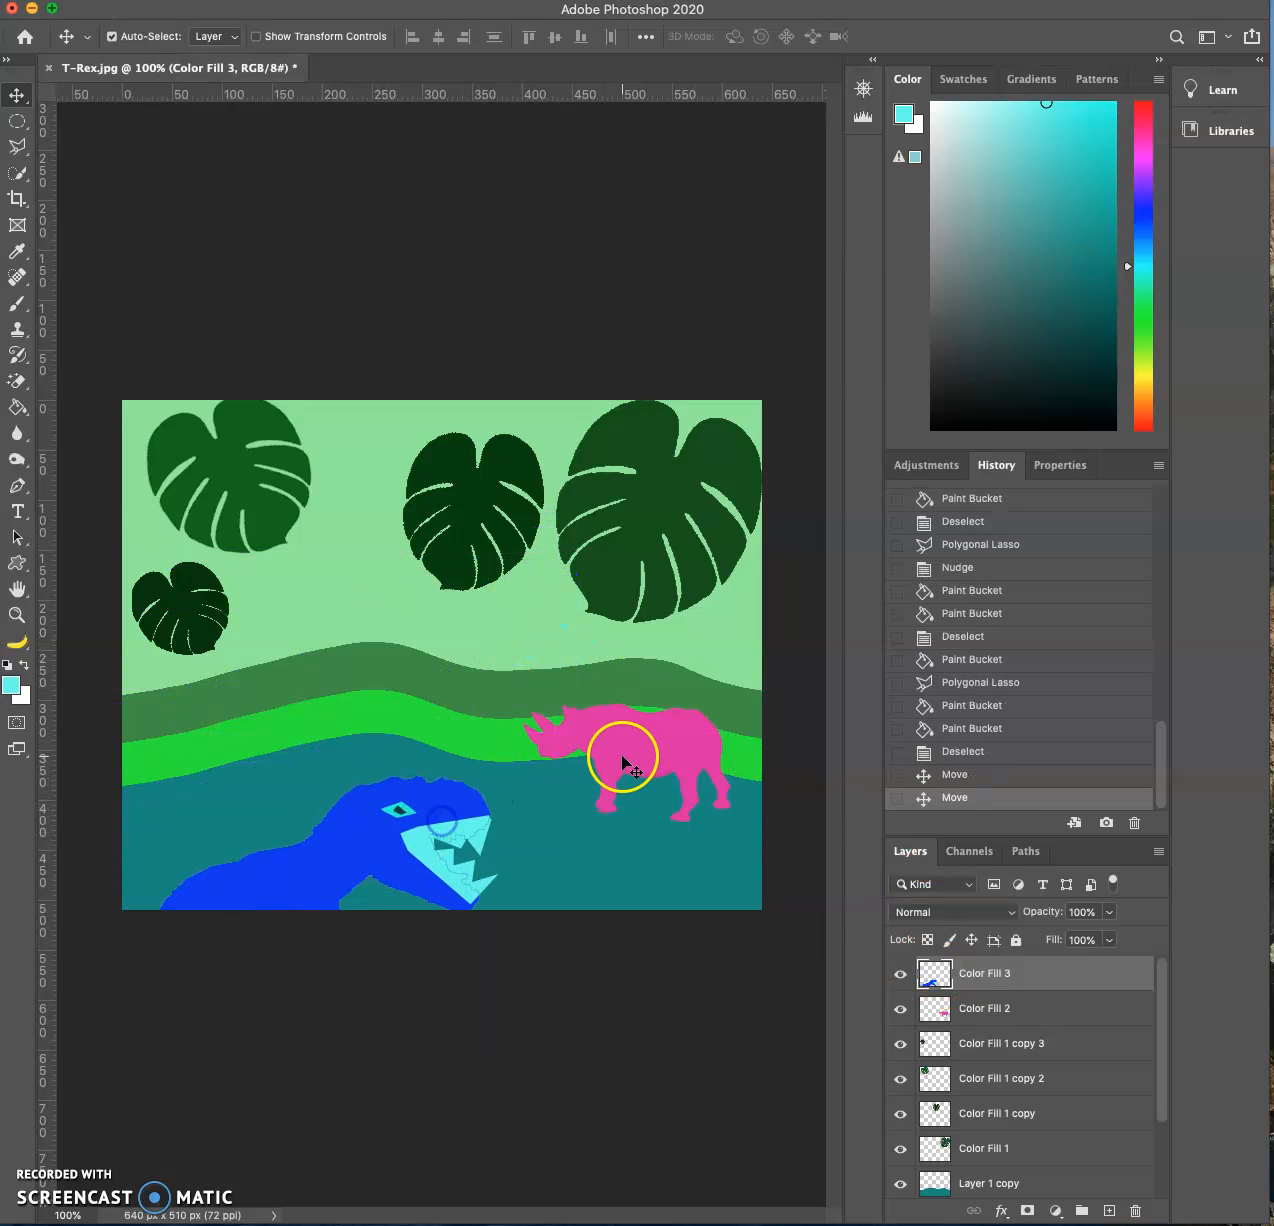
key("super+equal")
key("super+equal")
left_click_drag(592, 791, 614, 414)
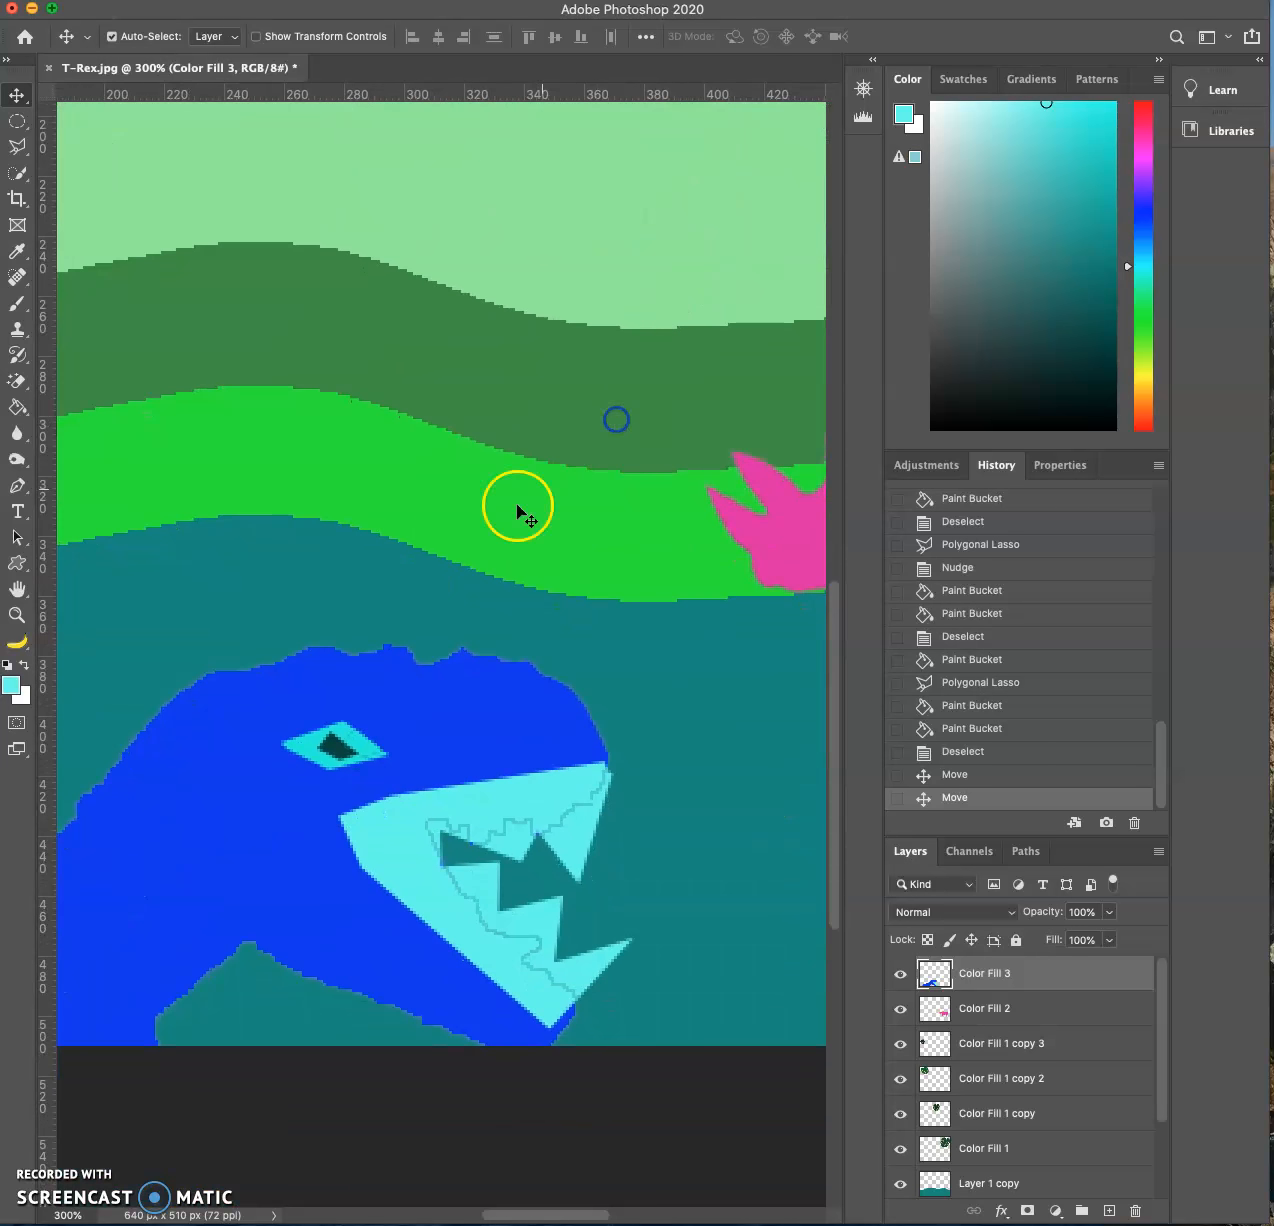
left_click(20, 306)
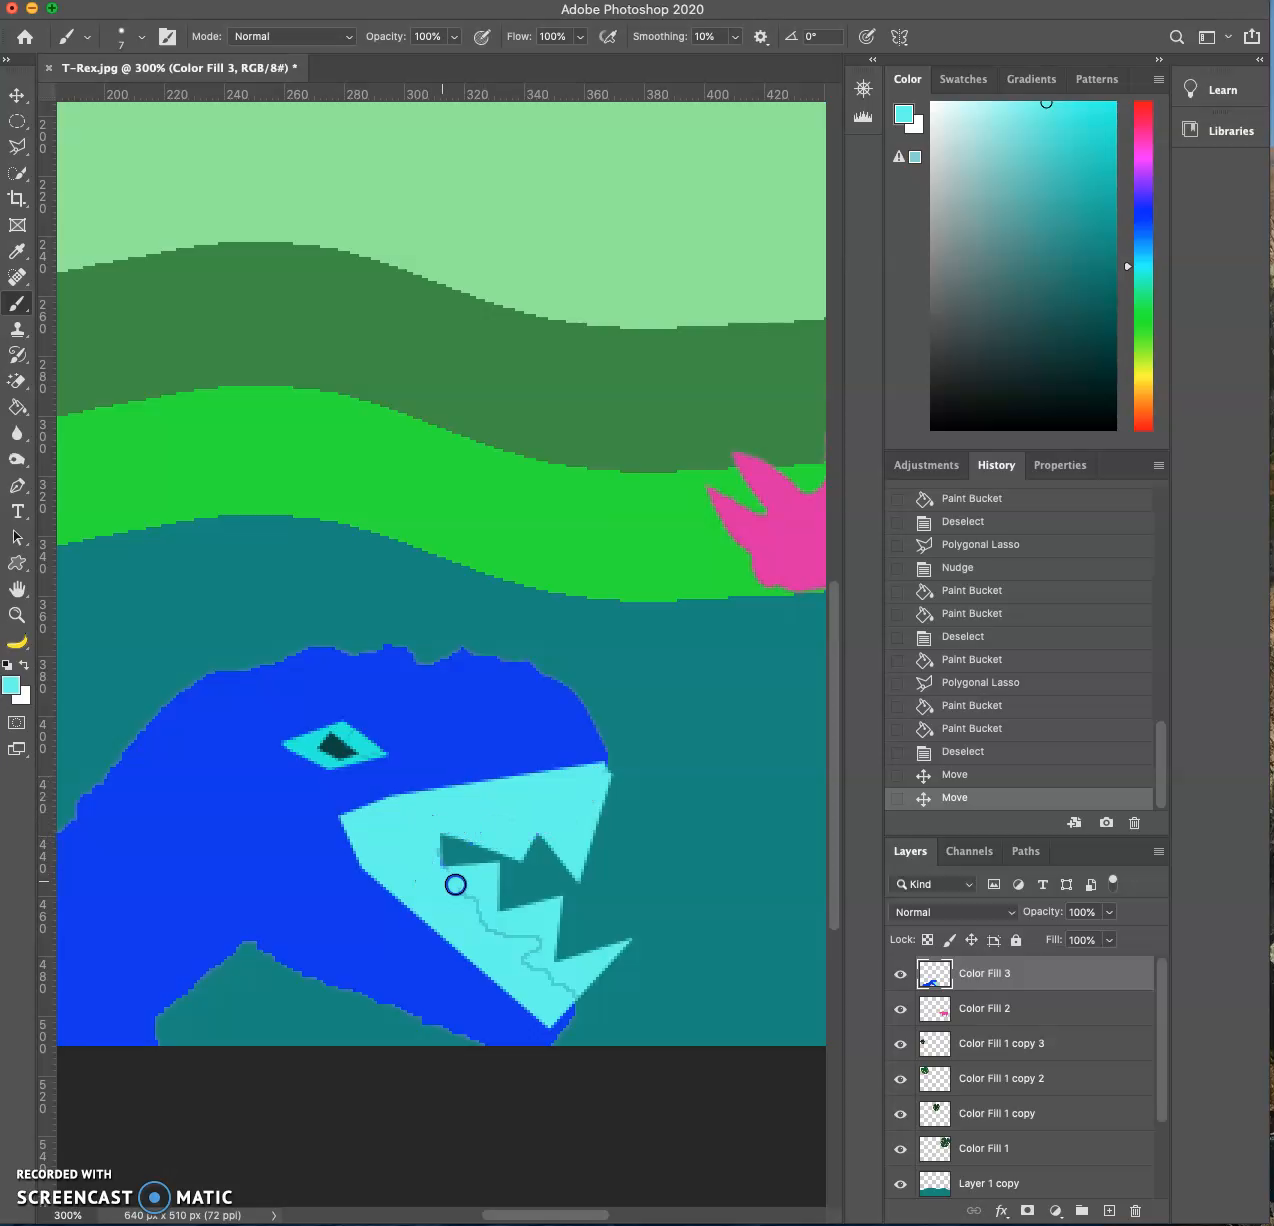
left_click(558, 983)
key("bracketleft")
left_click(605, 769)
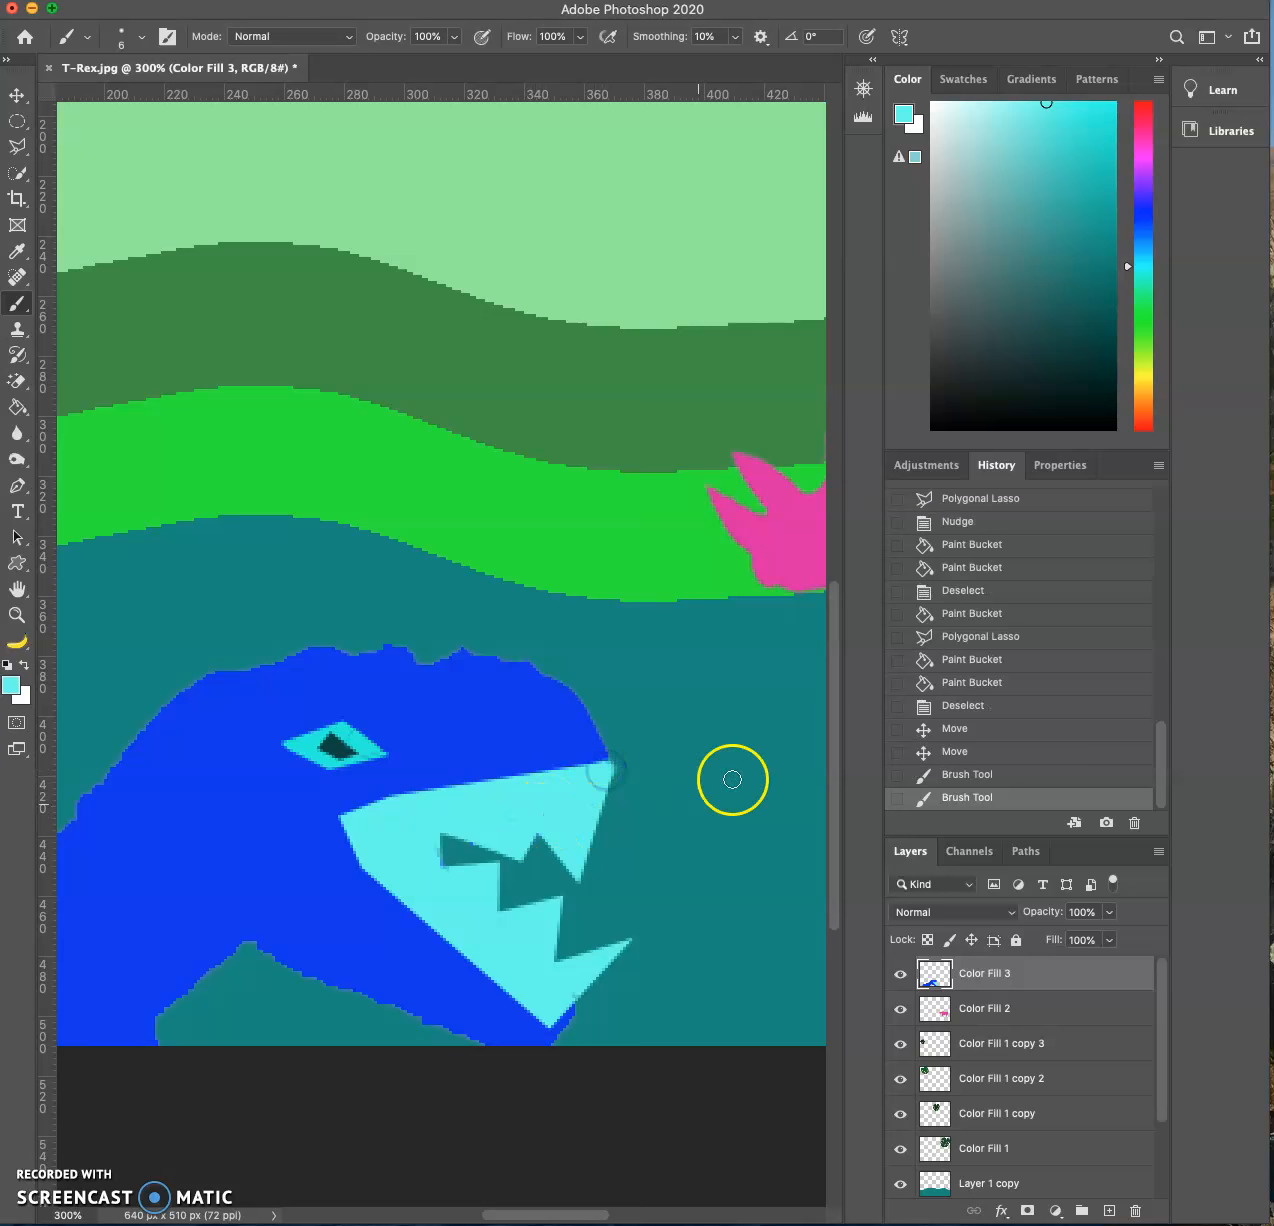
- Move the T-Rex back up so its whole body stands on the canvas with its feet at the lower edge
left_click(20, 97)
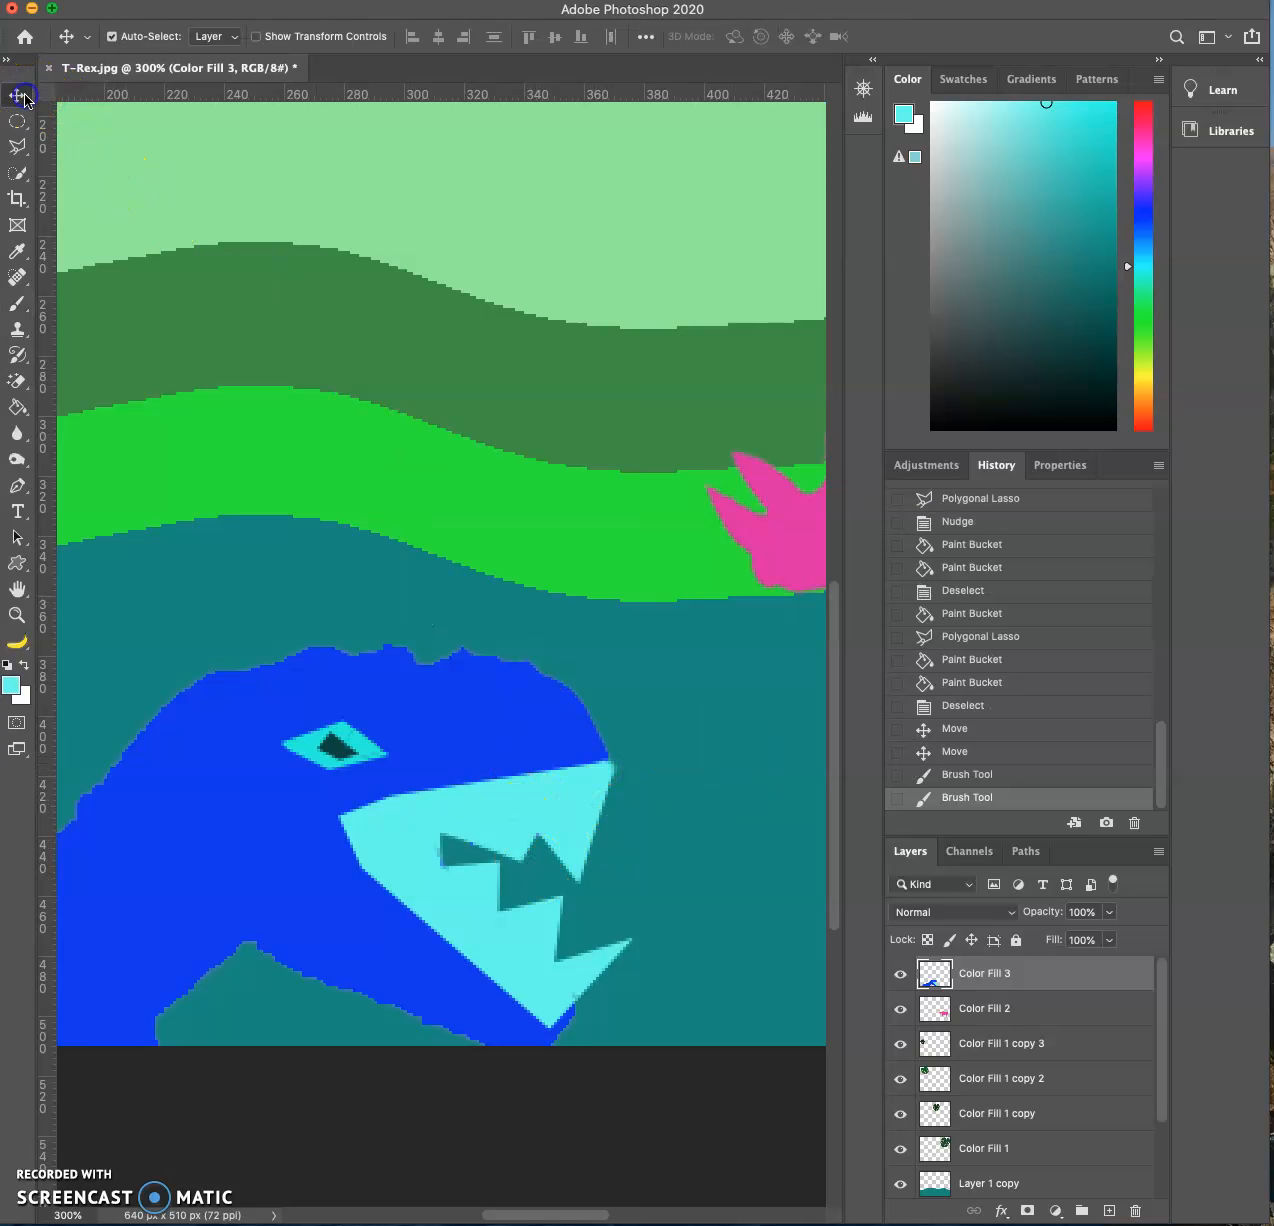
key("super+0")
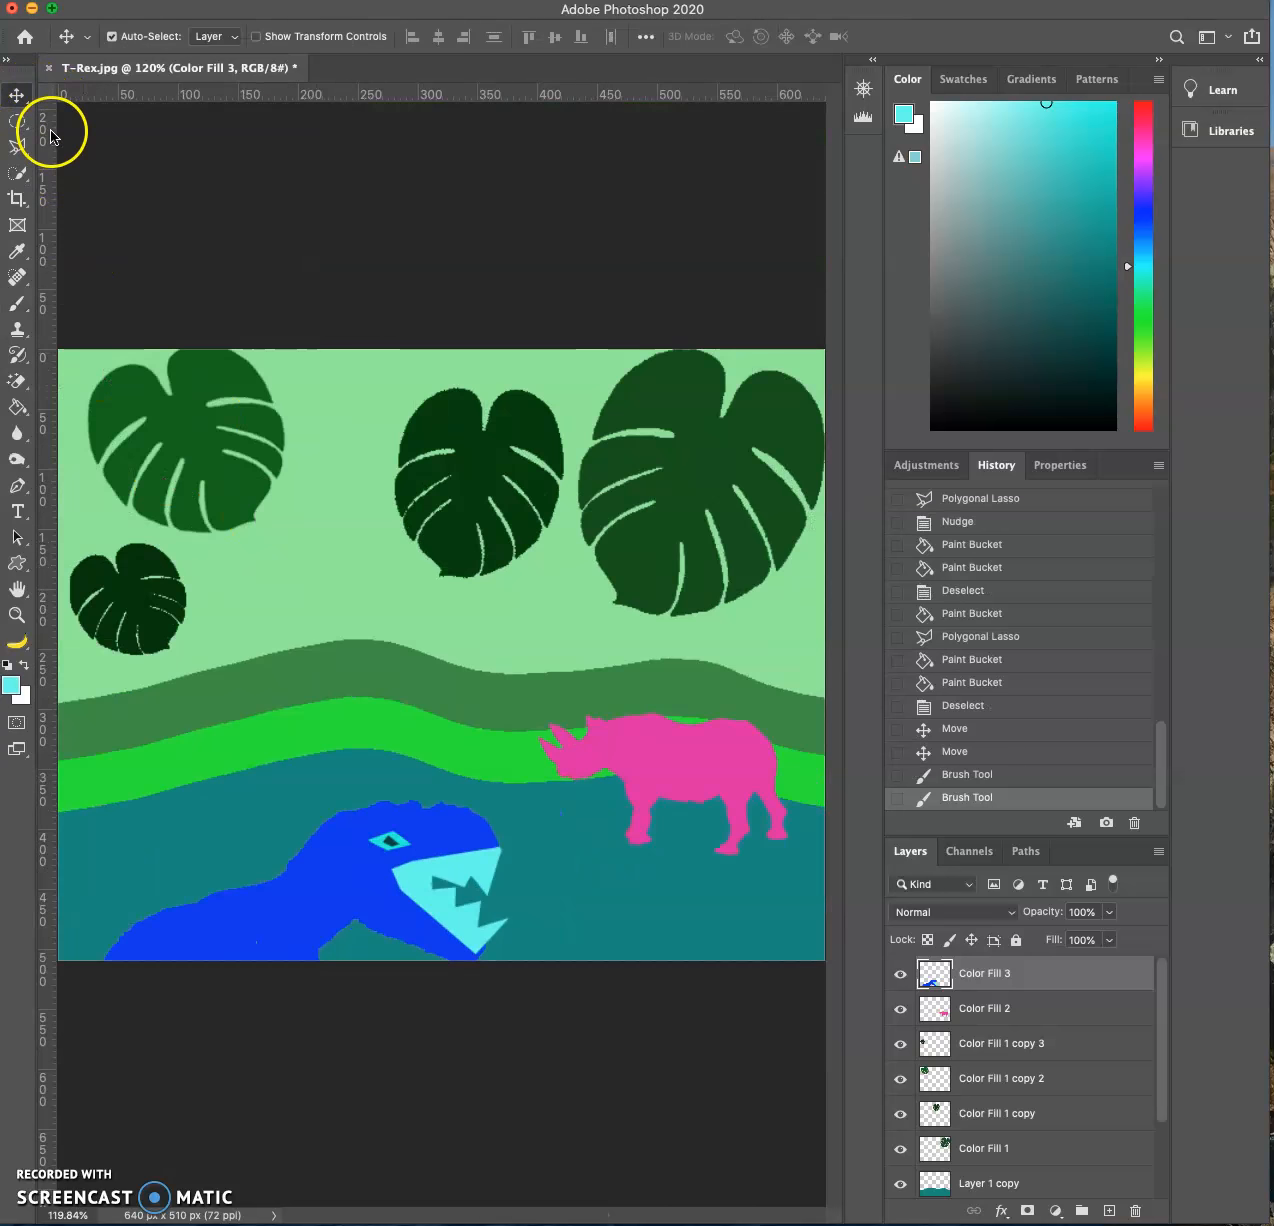
left_click_drag(421, 848, 535, 645)
left_click(527, 662)
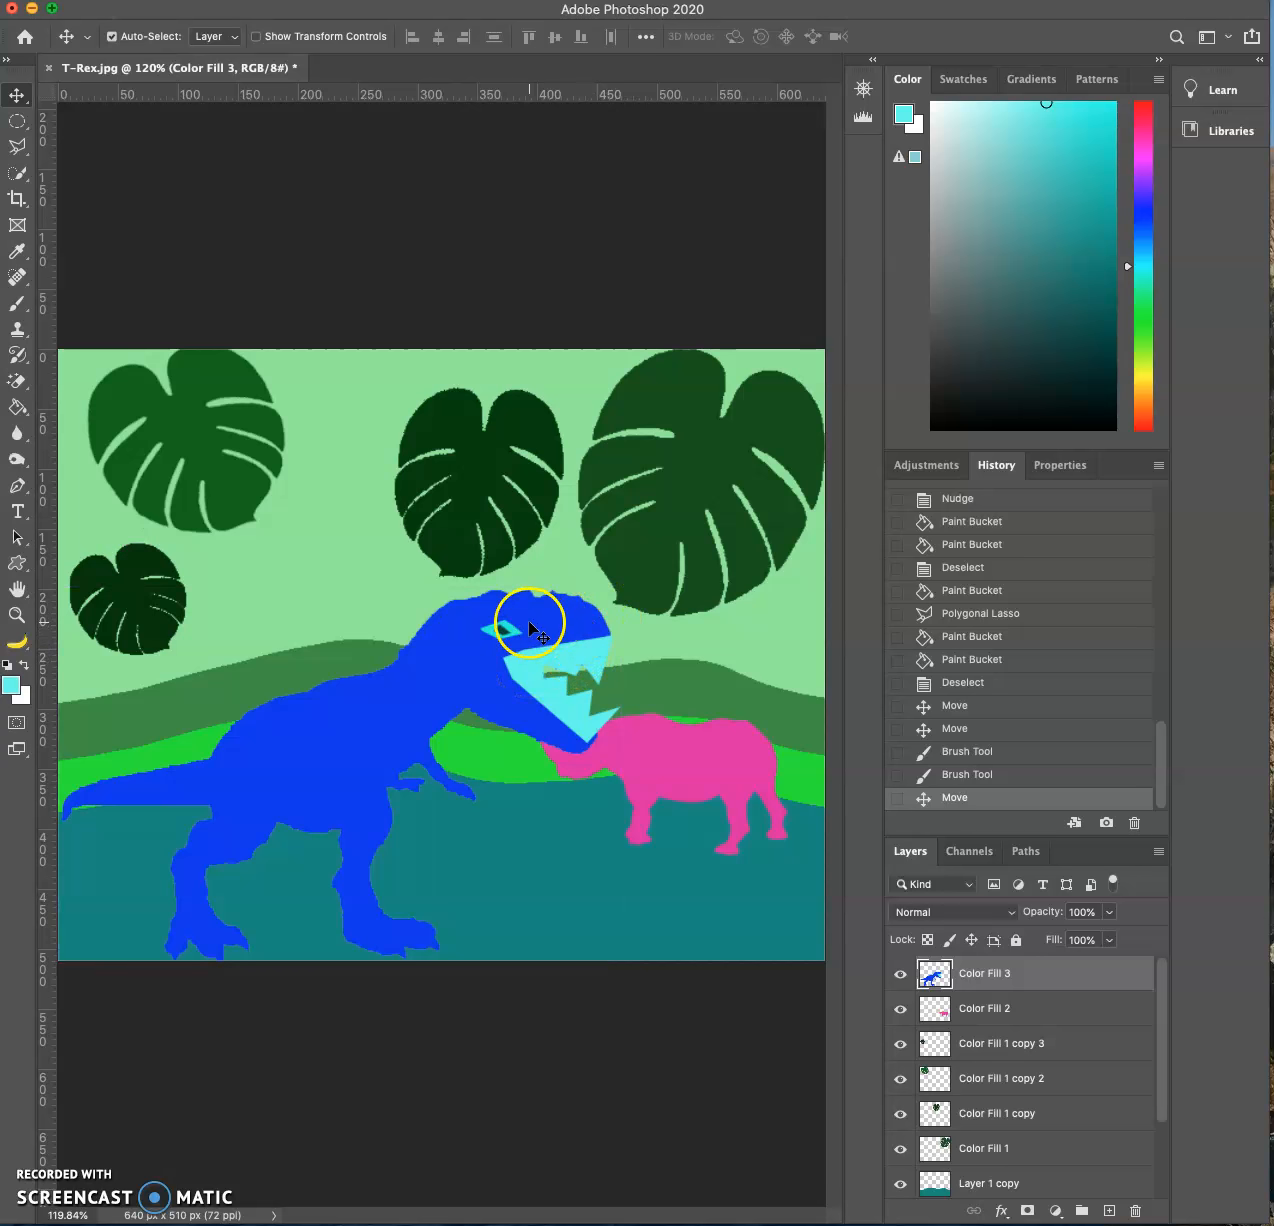
- Scale the T-Rex down proportionally to about 79% with Free Transform and place it in front of the rhino
key("super+t")
left_click_drag(603, 592, 480, 632)
left_click_drag(290, 782, 309, 743)
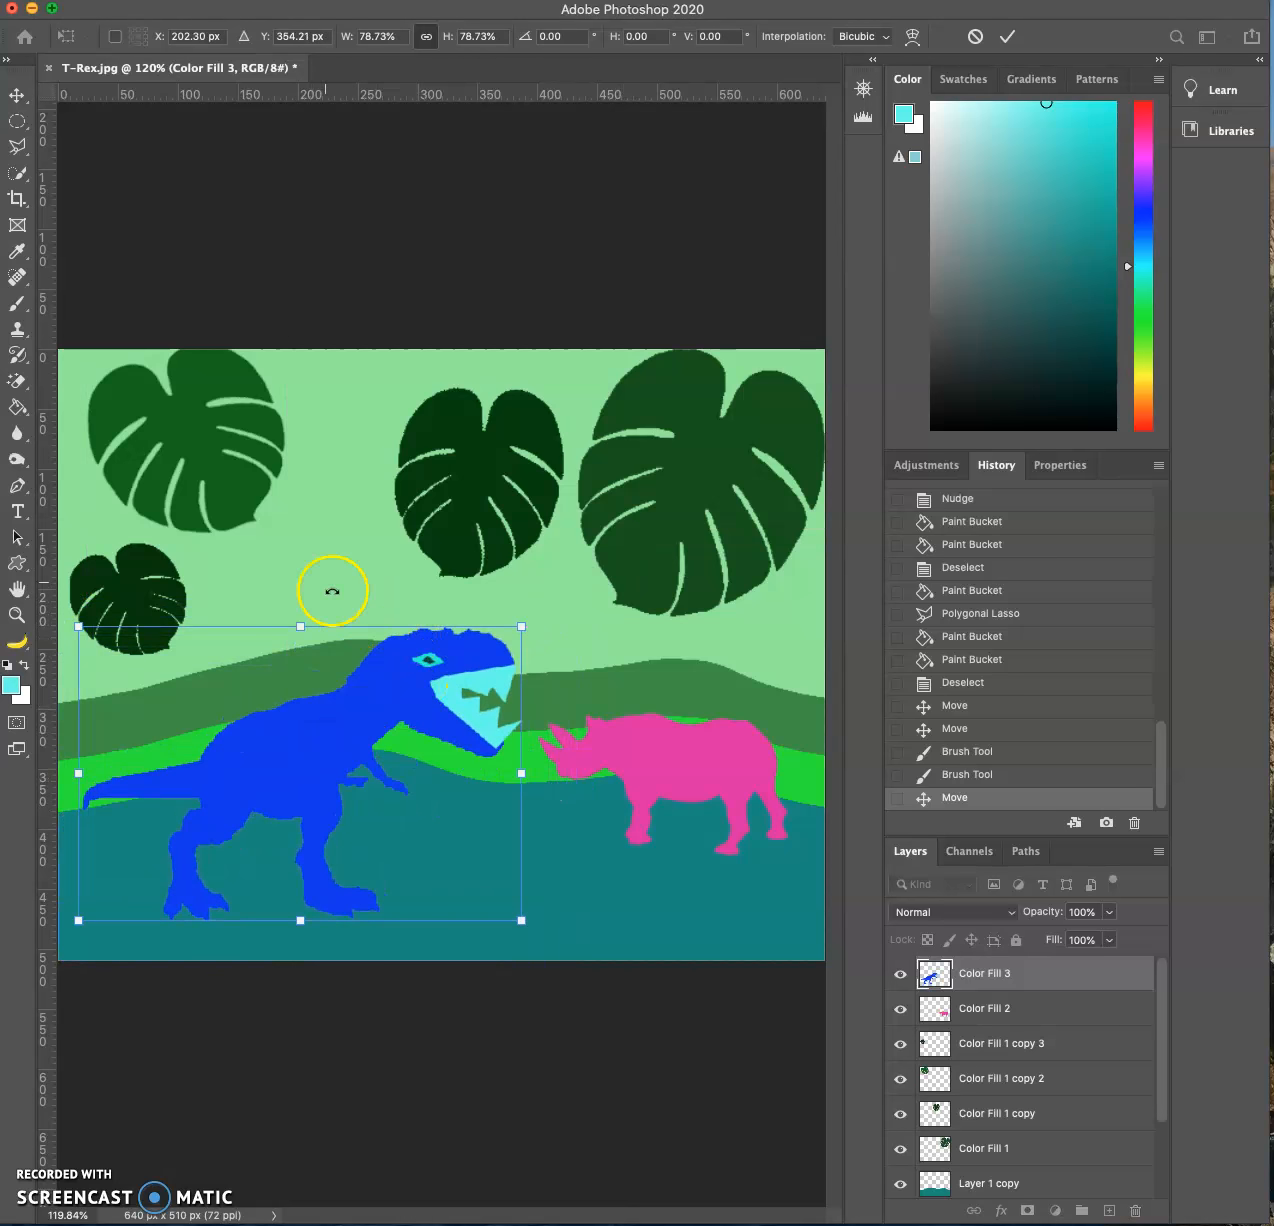
- Draw a small round selection on the T-Rex's upper body with the Elliptical Marquee and add a new layer above it
left_click_drag(17, 121, 108, 144)
left_click_drag(285, 714, 327, 752)
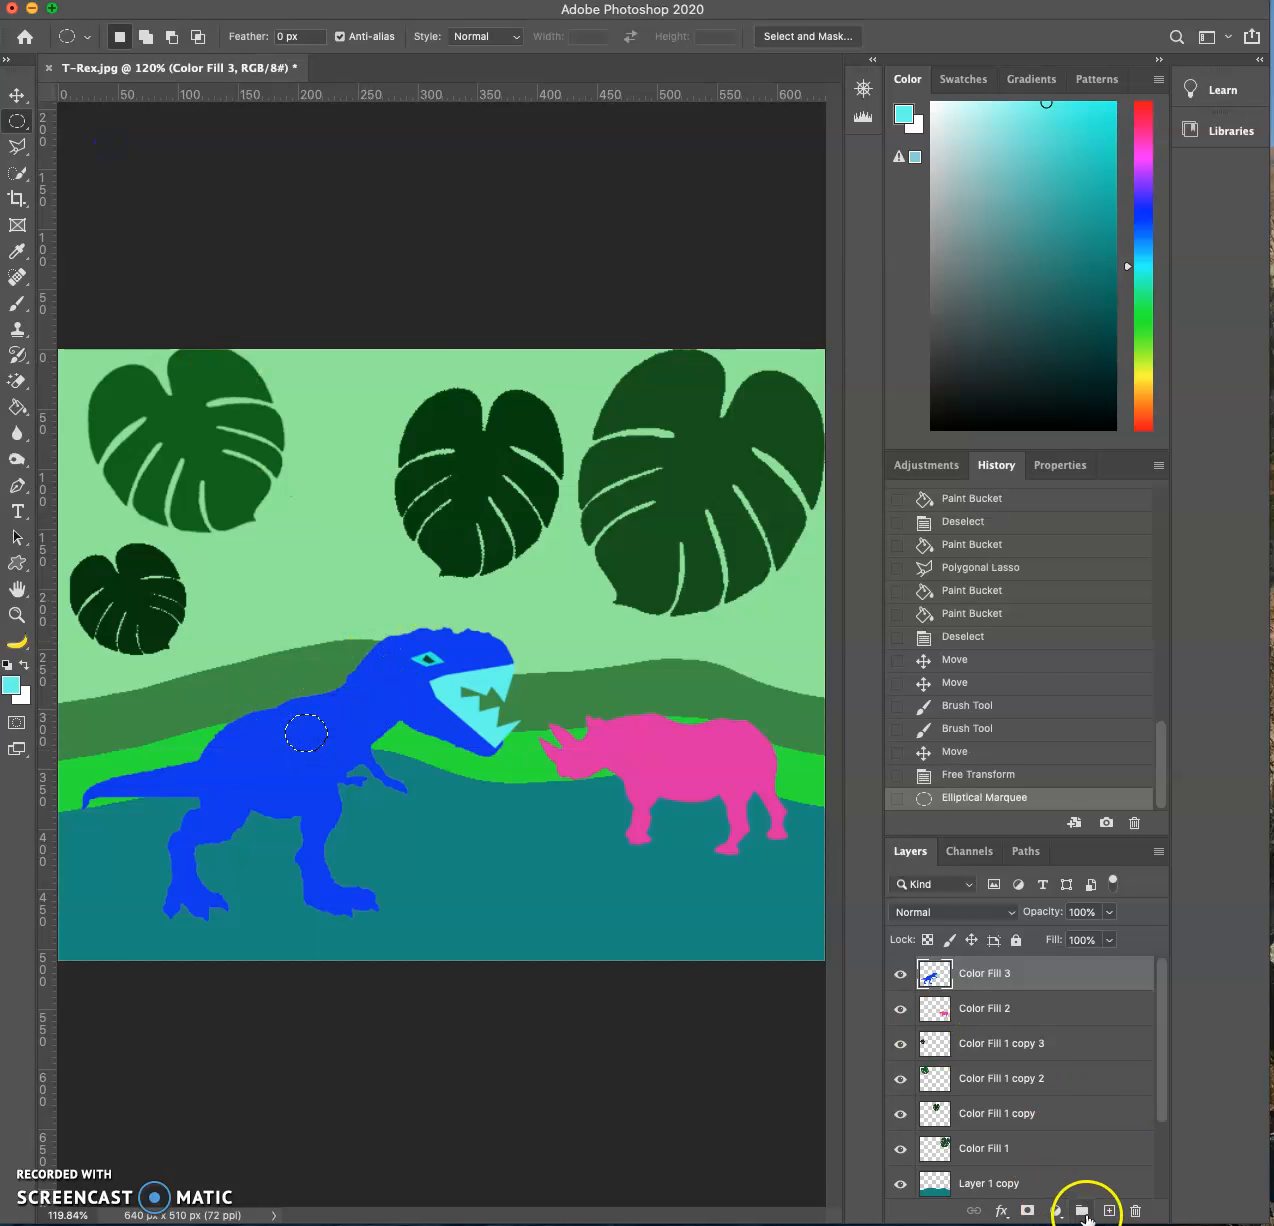
left_click(1109, 1210)
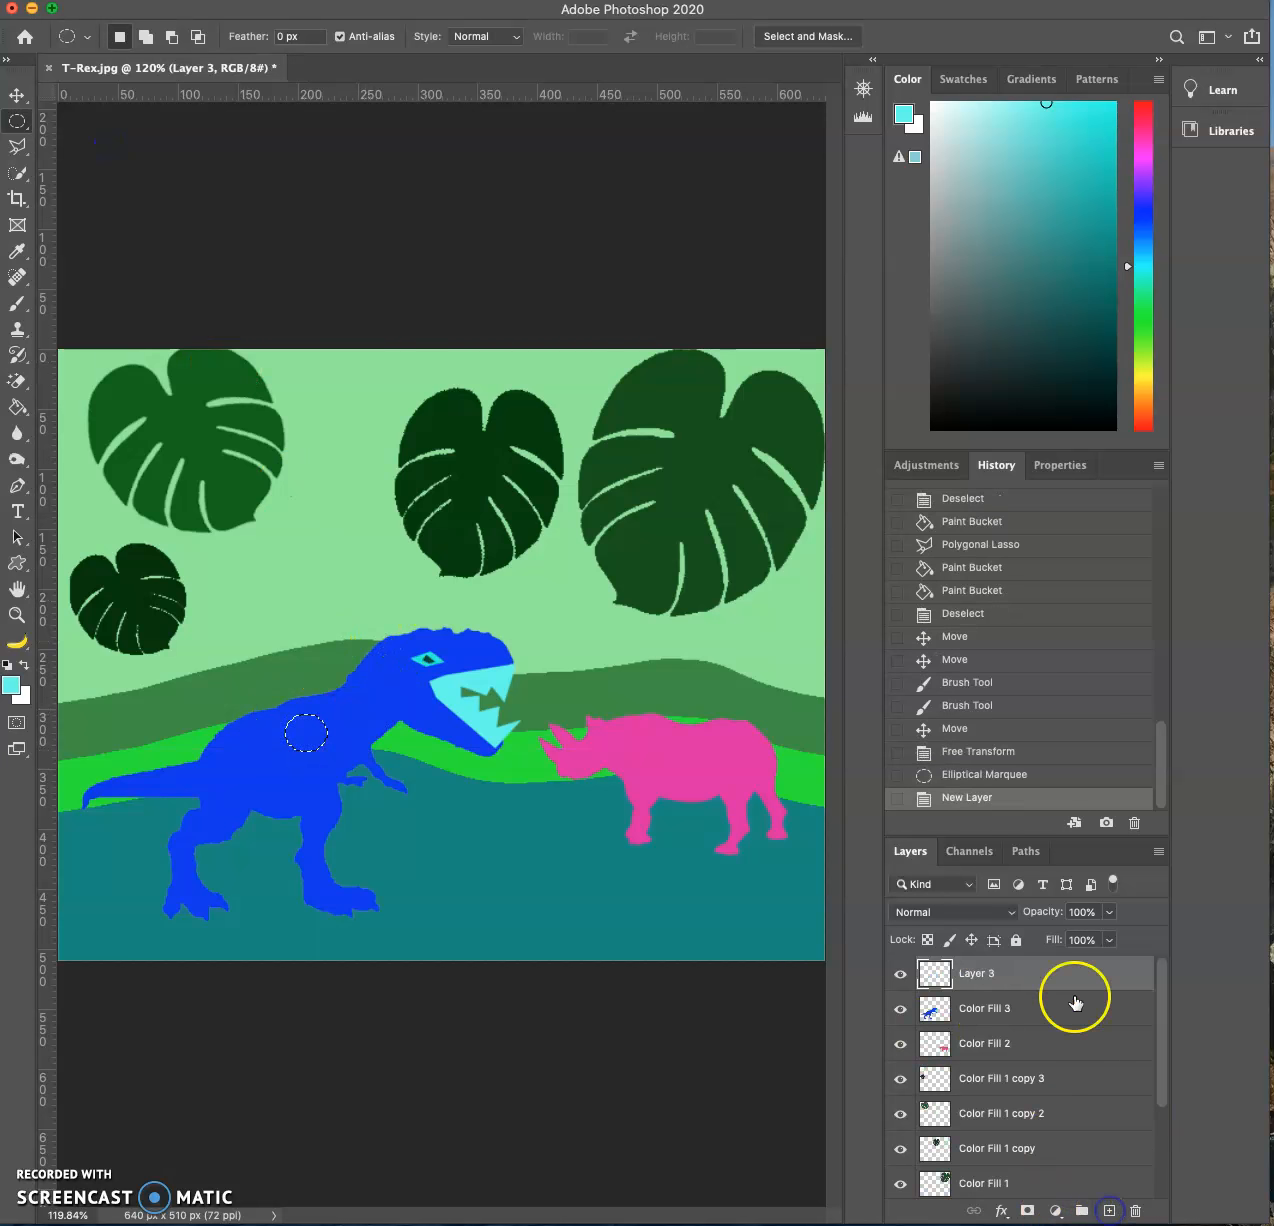
- Set the foreground color to dark navy blue and fill the round selection on the new layer with the Paint Bucket
left_click(9, 678)
left_click(984, 256)
left_click(916, 301)
left_click(1140, 163)
key("m")
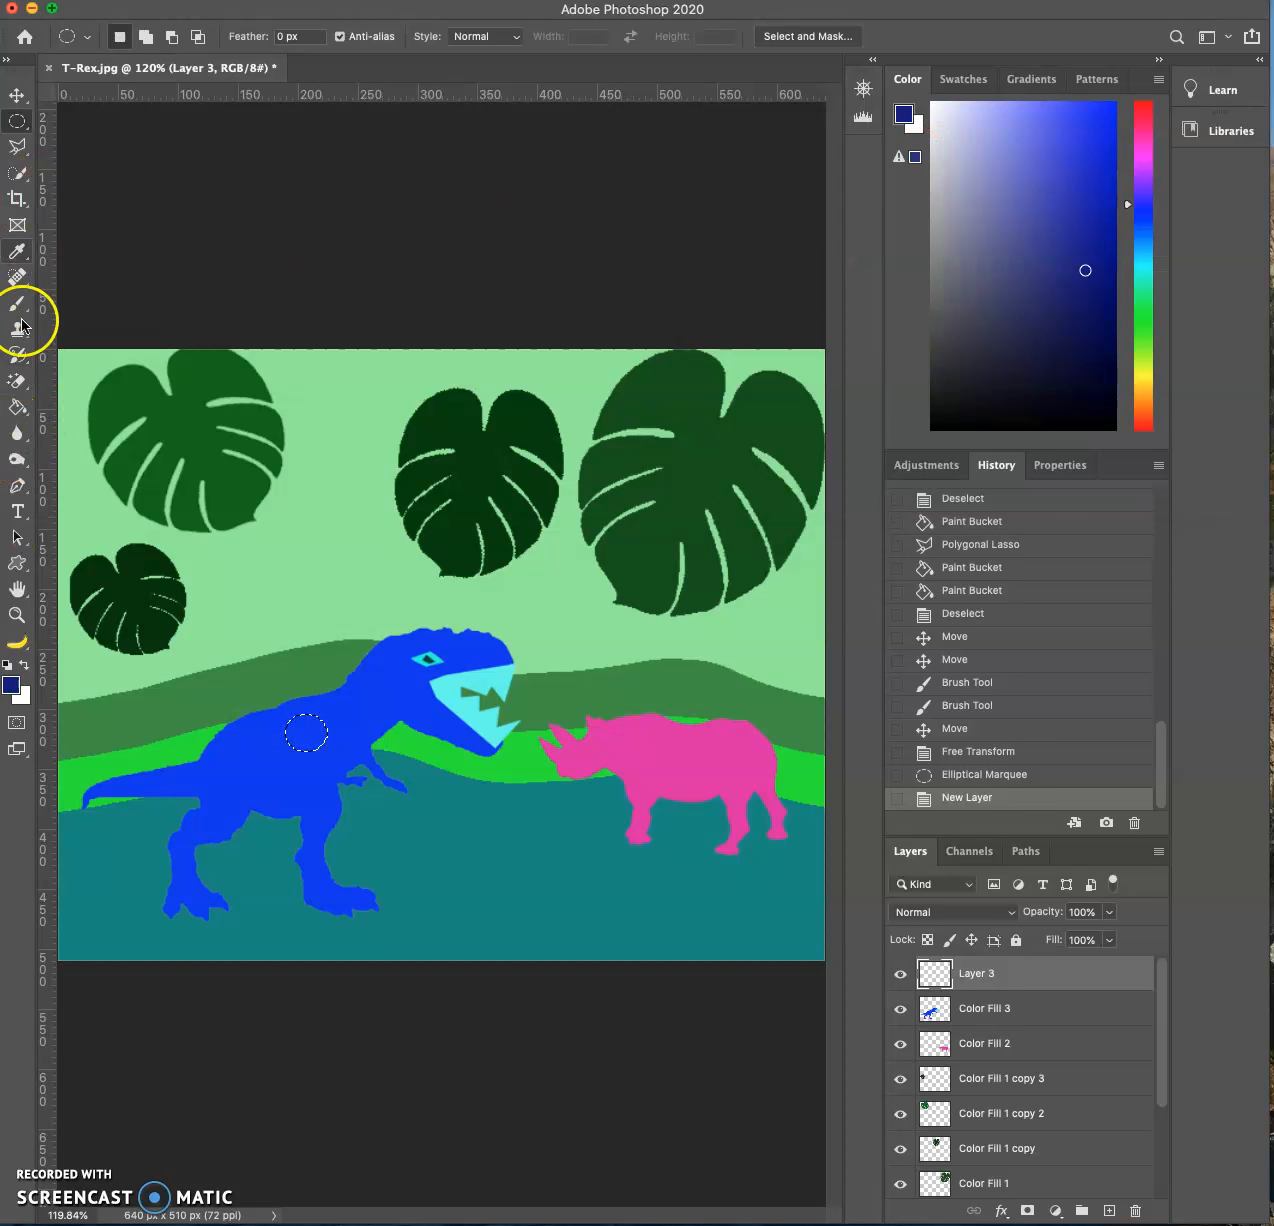
left_click(17, 406)
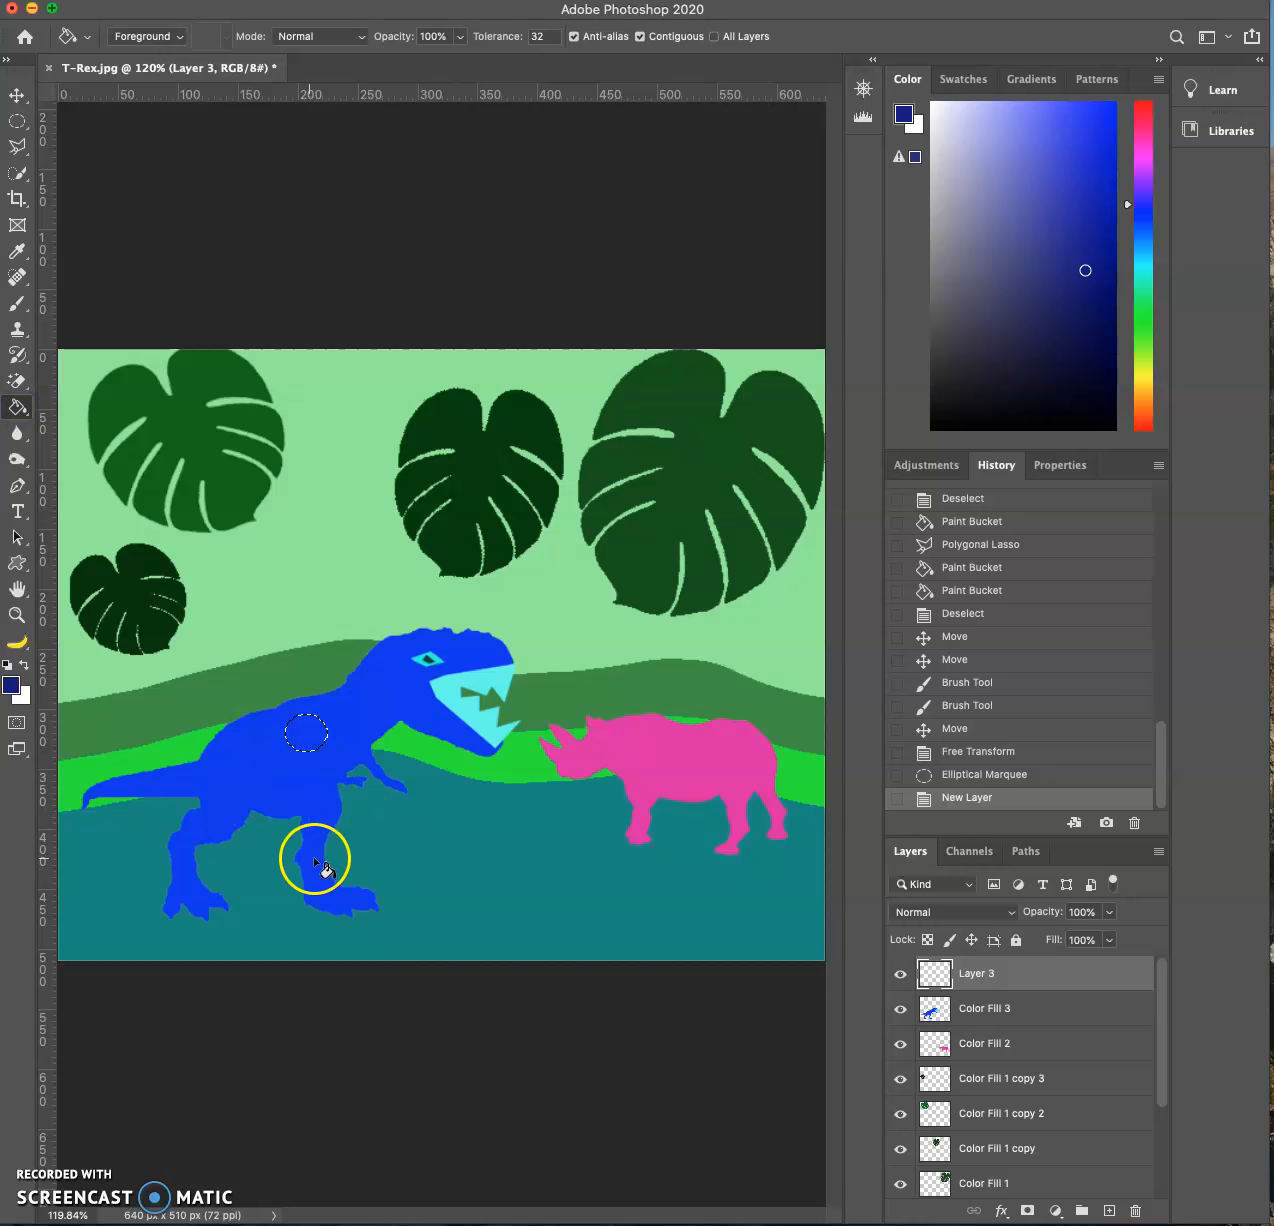
left_click(308, 735)
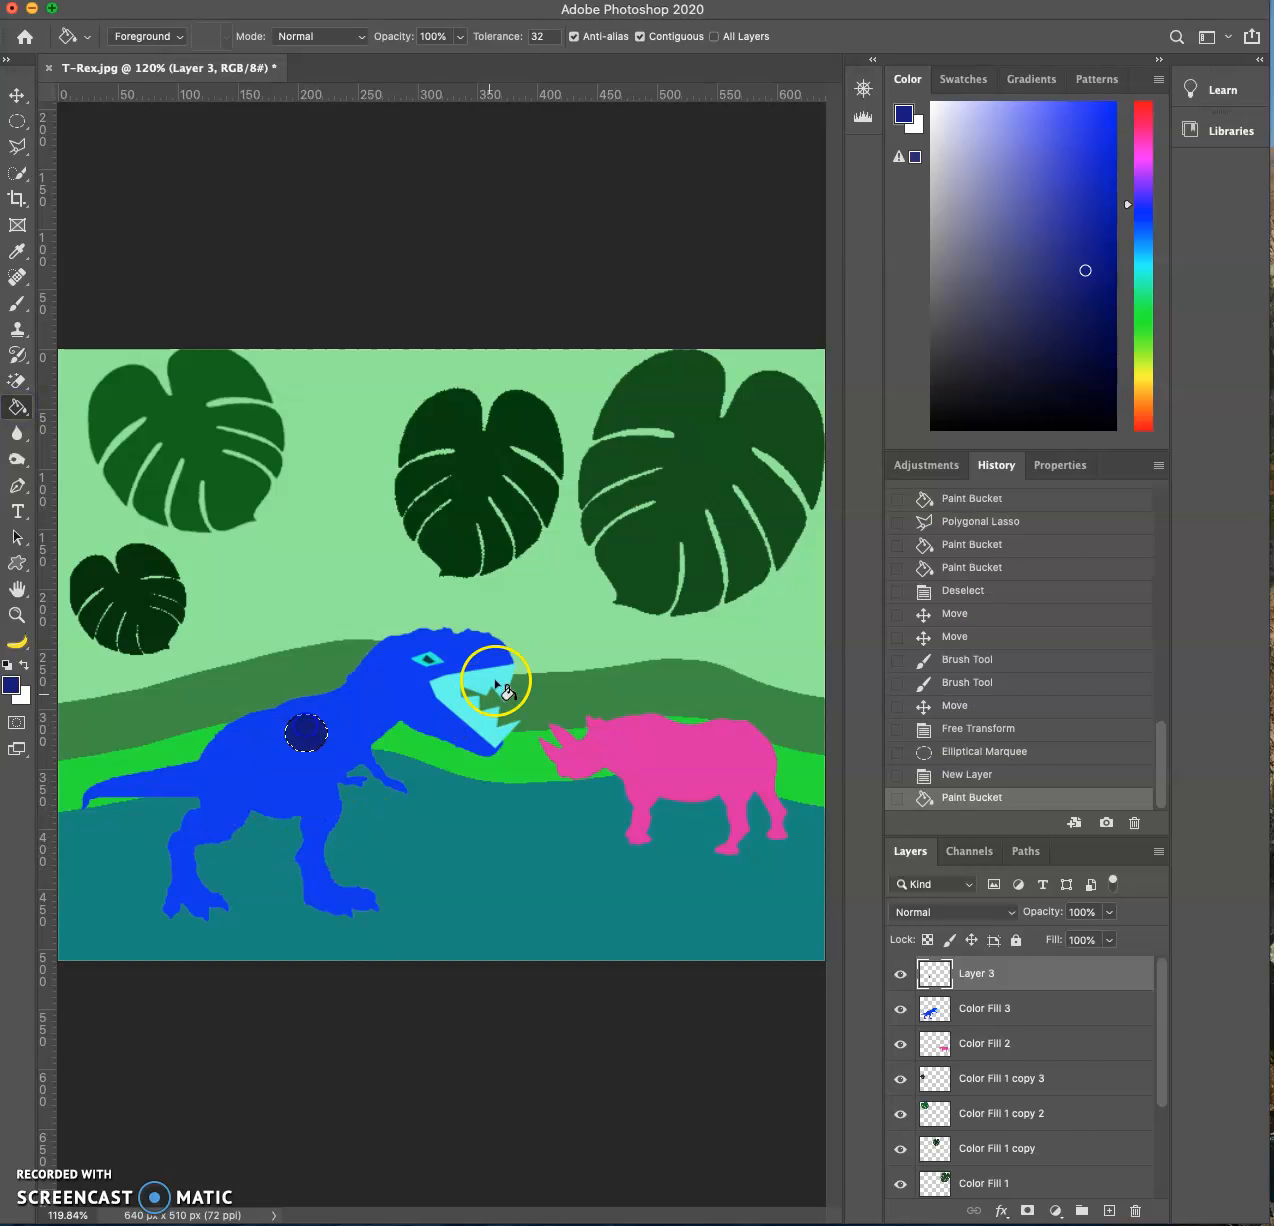
- Move the dark blue spot slightly left and up along the T-Rex's back
left_click(14, 92)
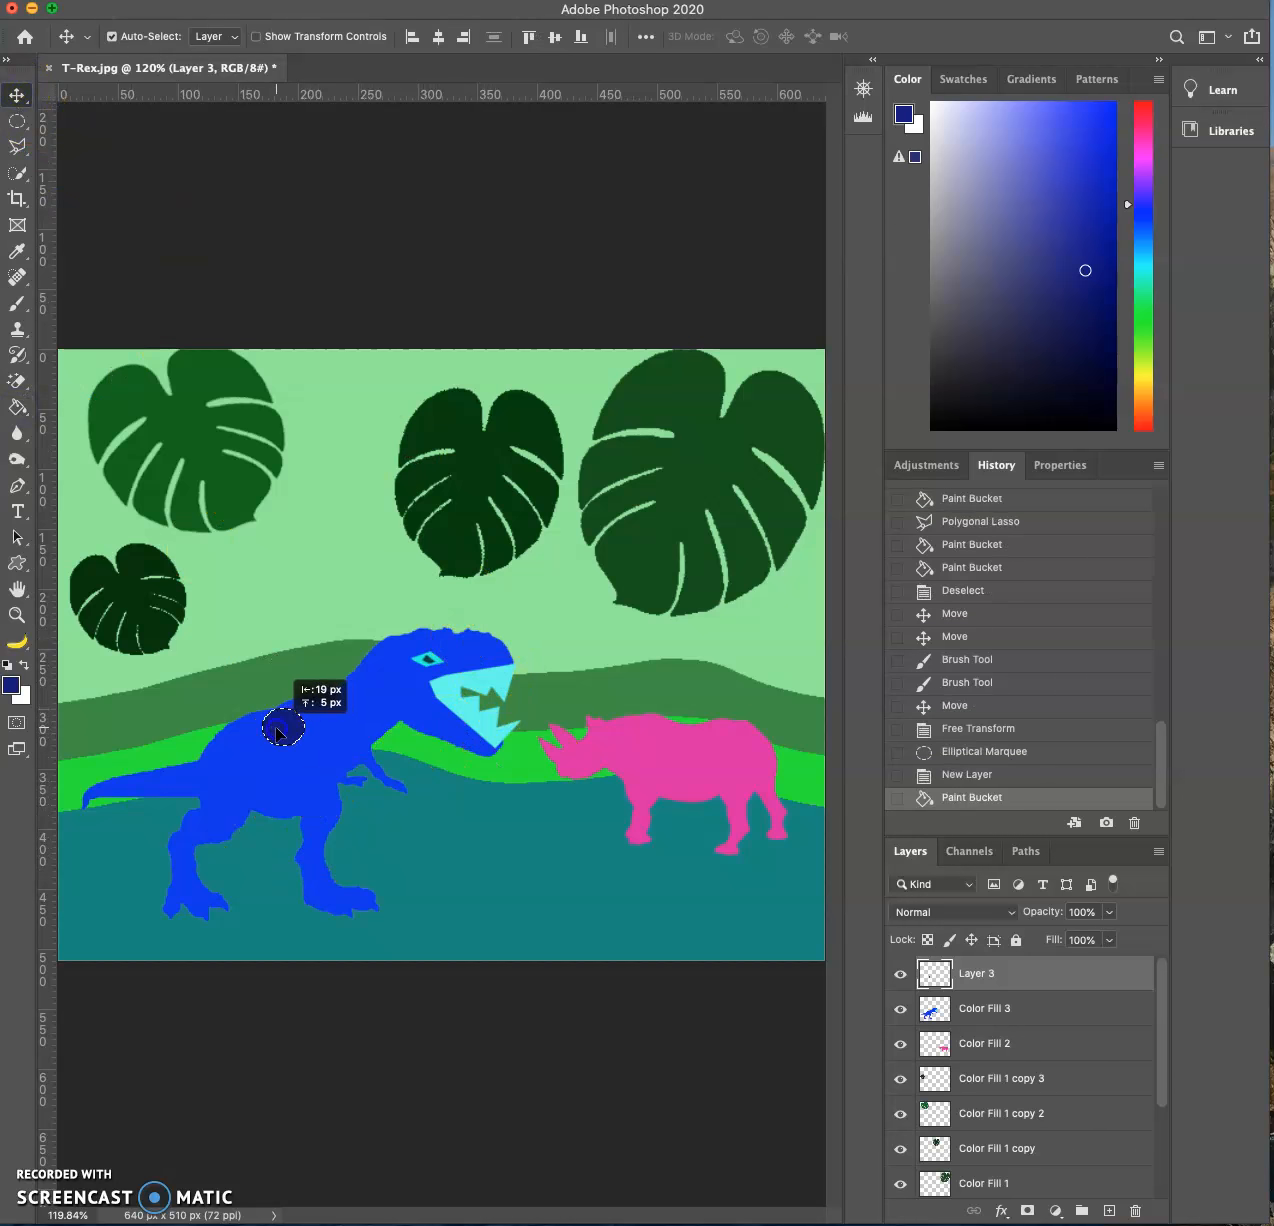
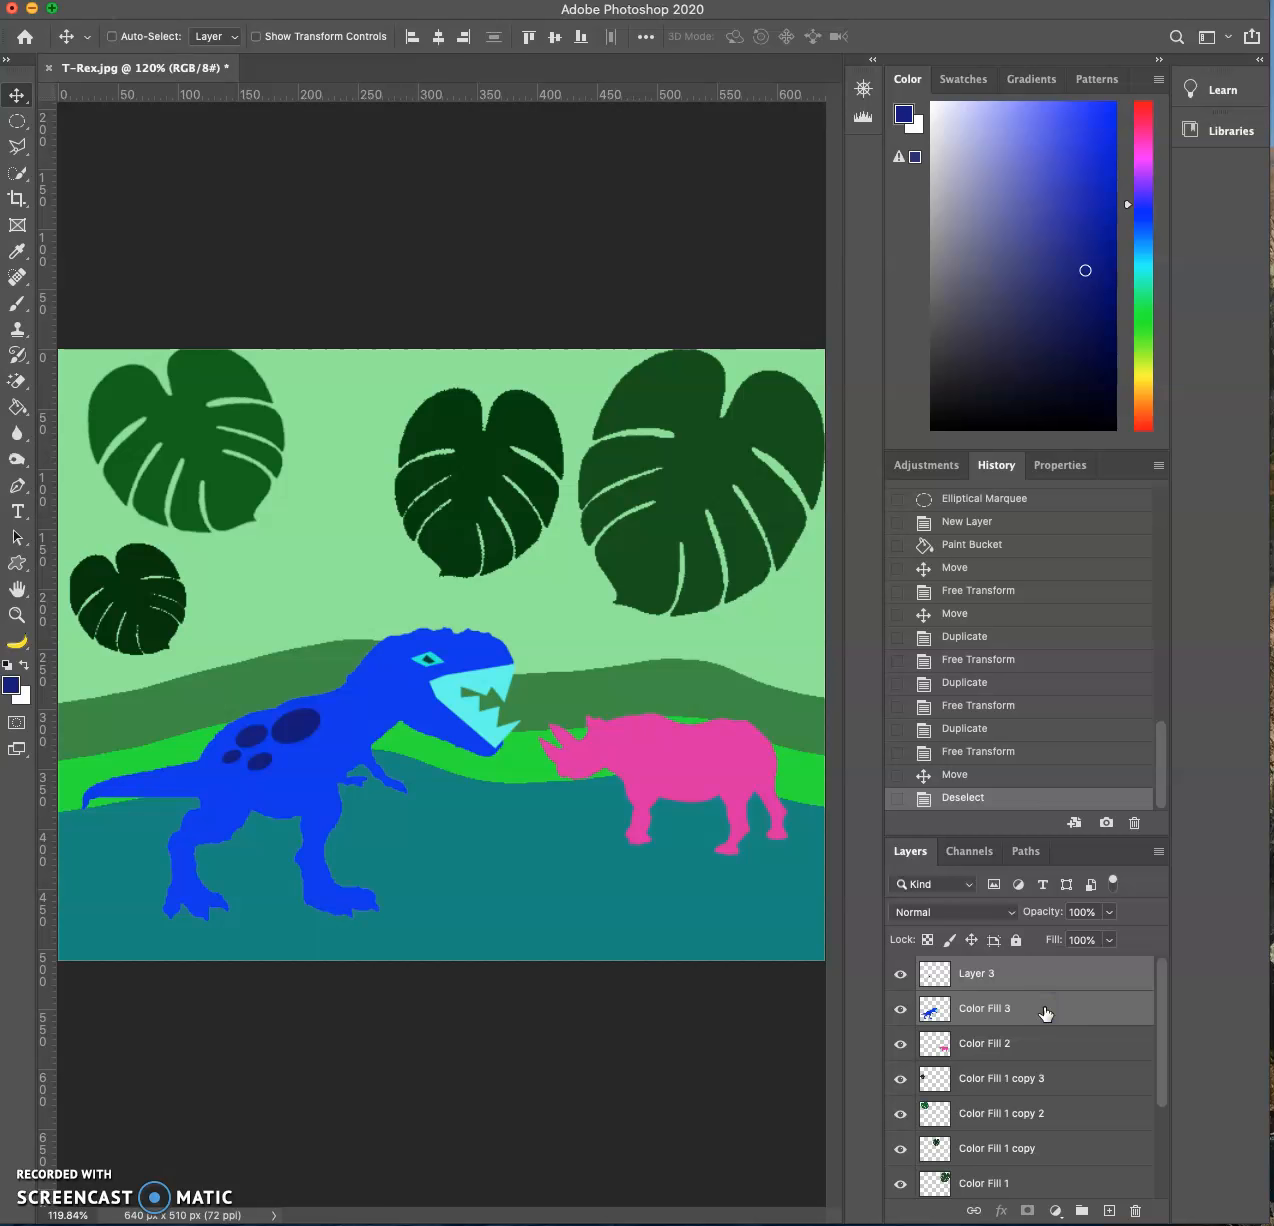
- Merge the spots layer with the T-Rex layer and move the combined T-Rex slightly left
left_click_drag(355, 702, 350, 712)
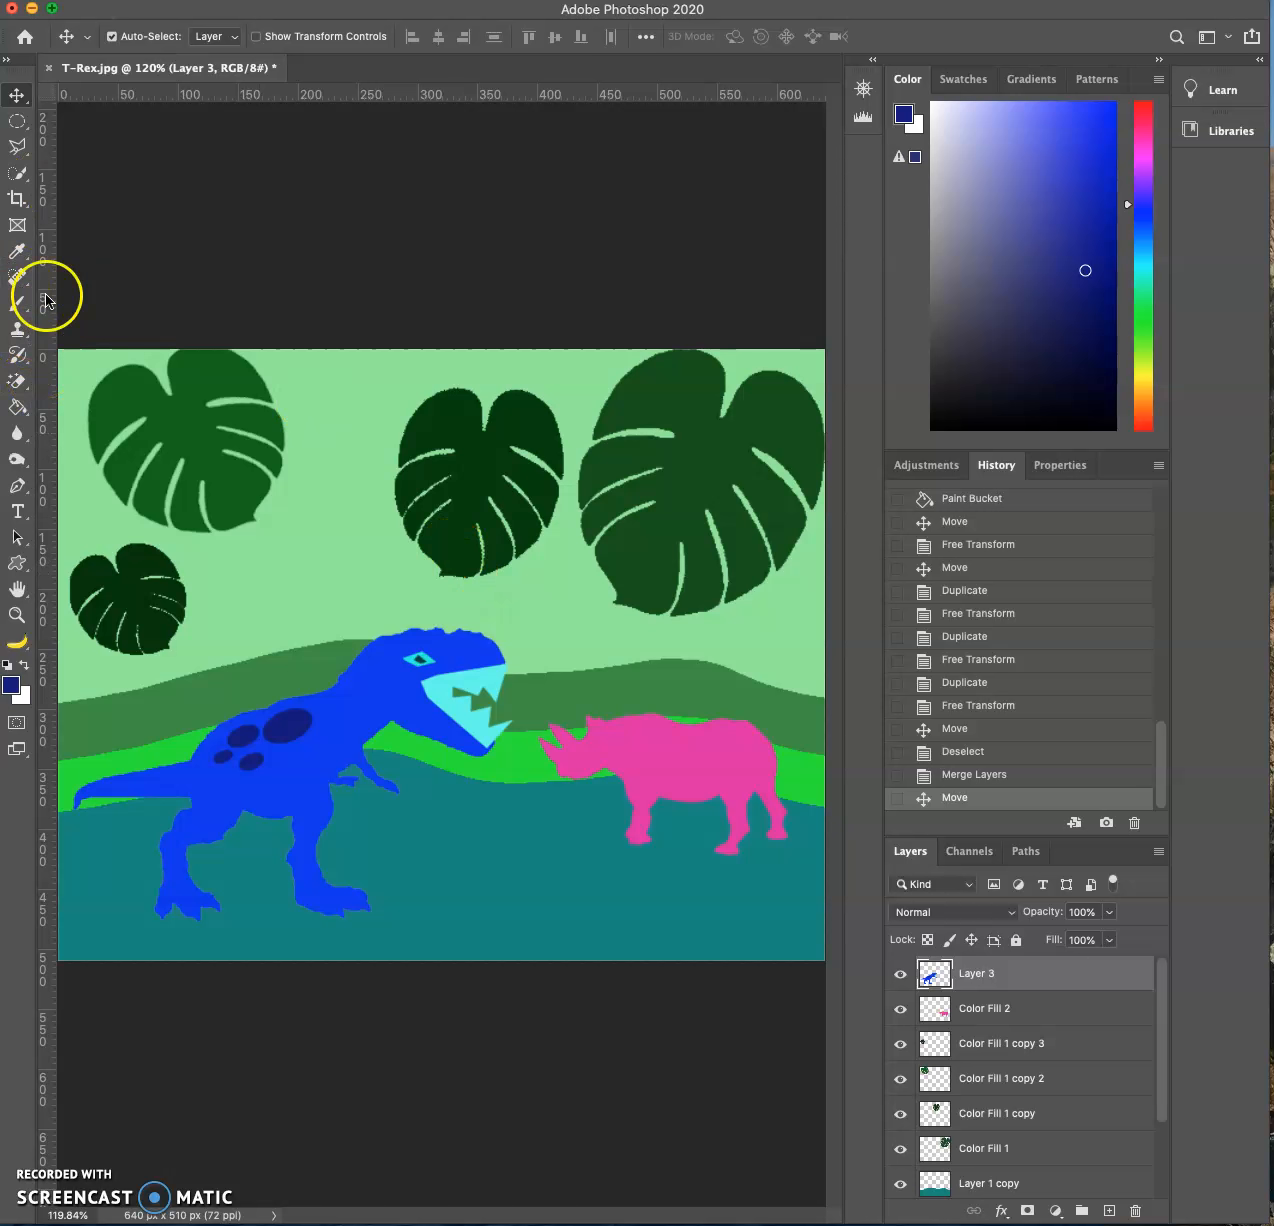
- Outline a small diamond-shaped eye selection on the rhino's head with the Polygonal Lasso while the T-Rex layer is active
left_click(17, 146)
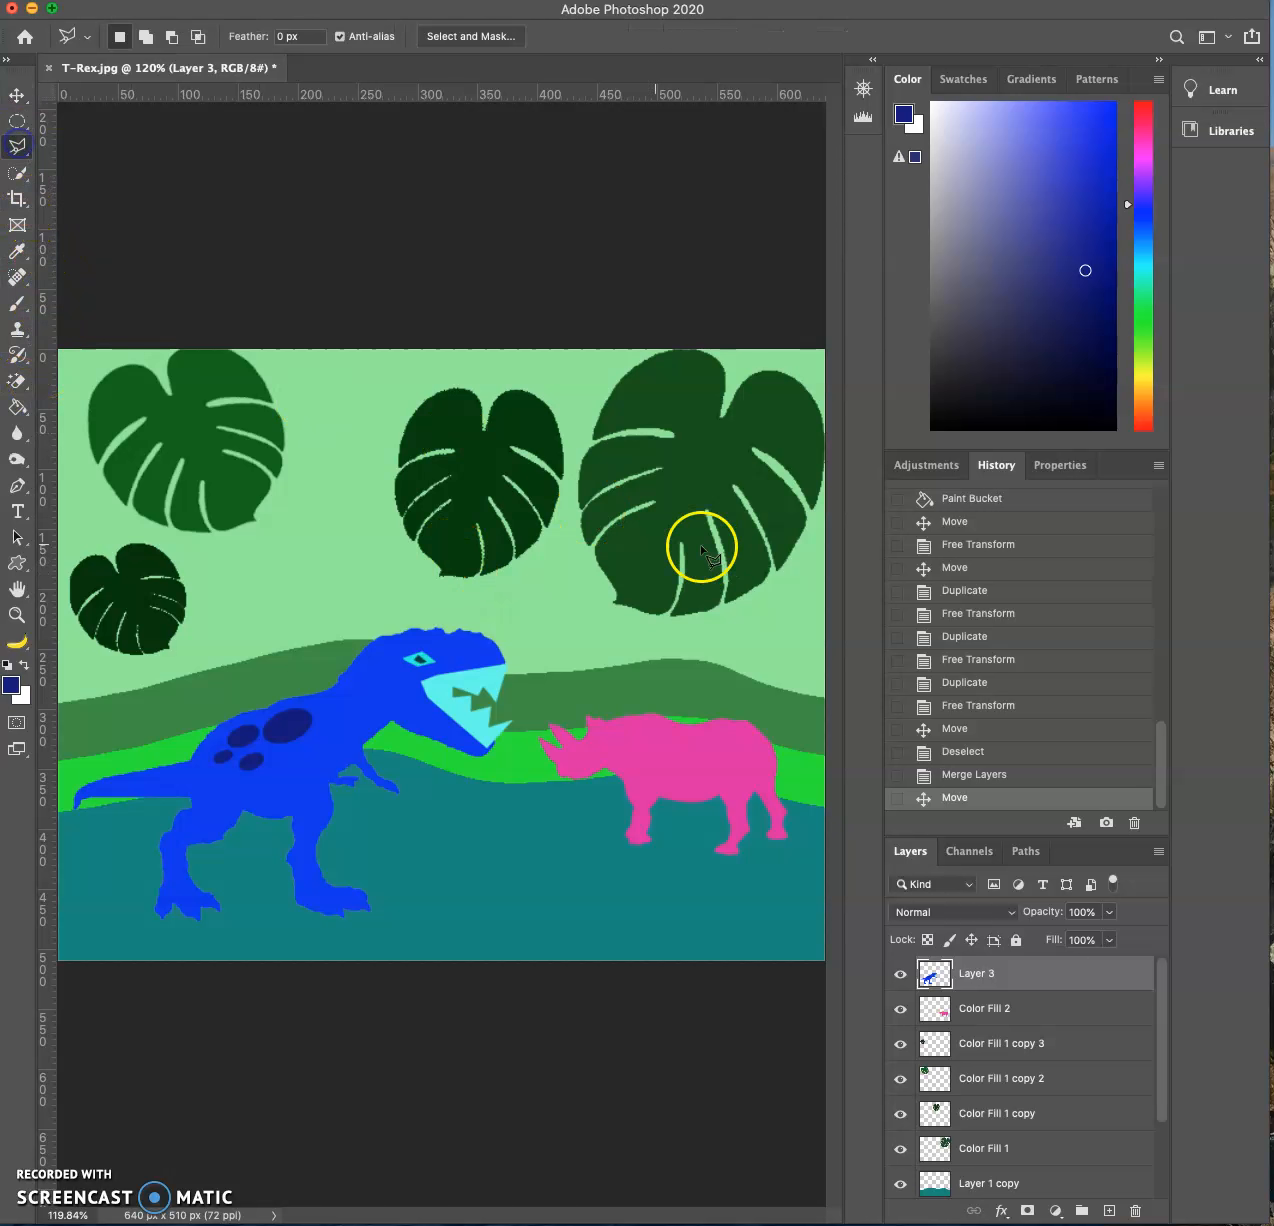
key("super+plus")
key("super+plus")
scroll(663, 600, "right", 5)
scroll(663, 600, "down", 3)
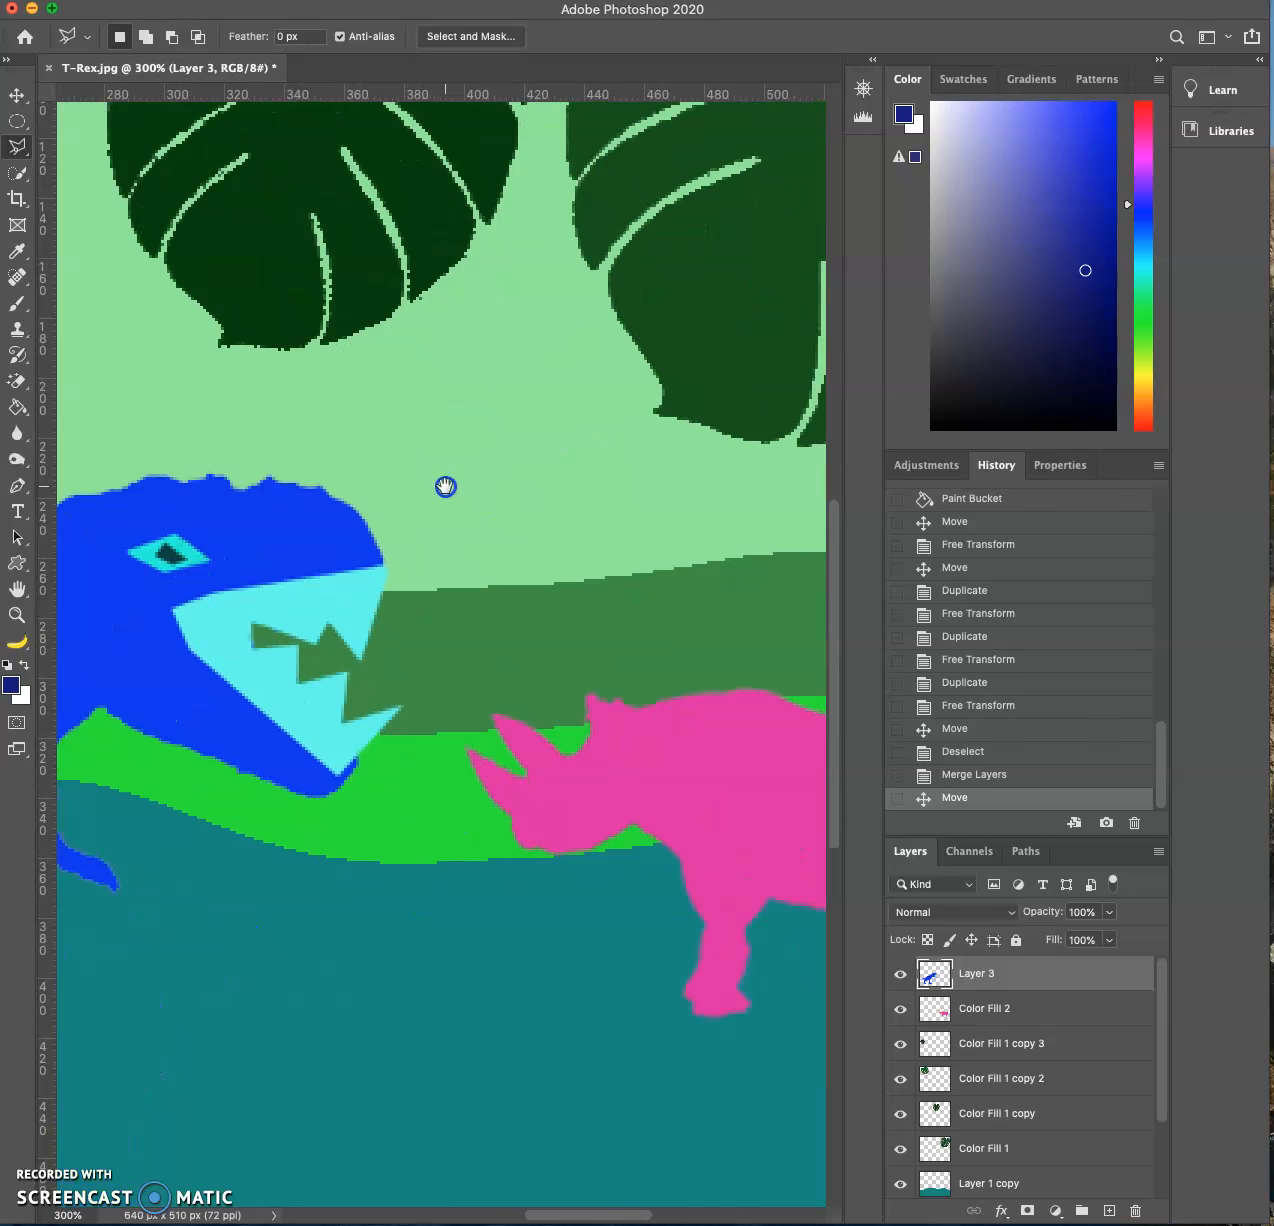
left_click(442, 727)
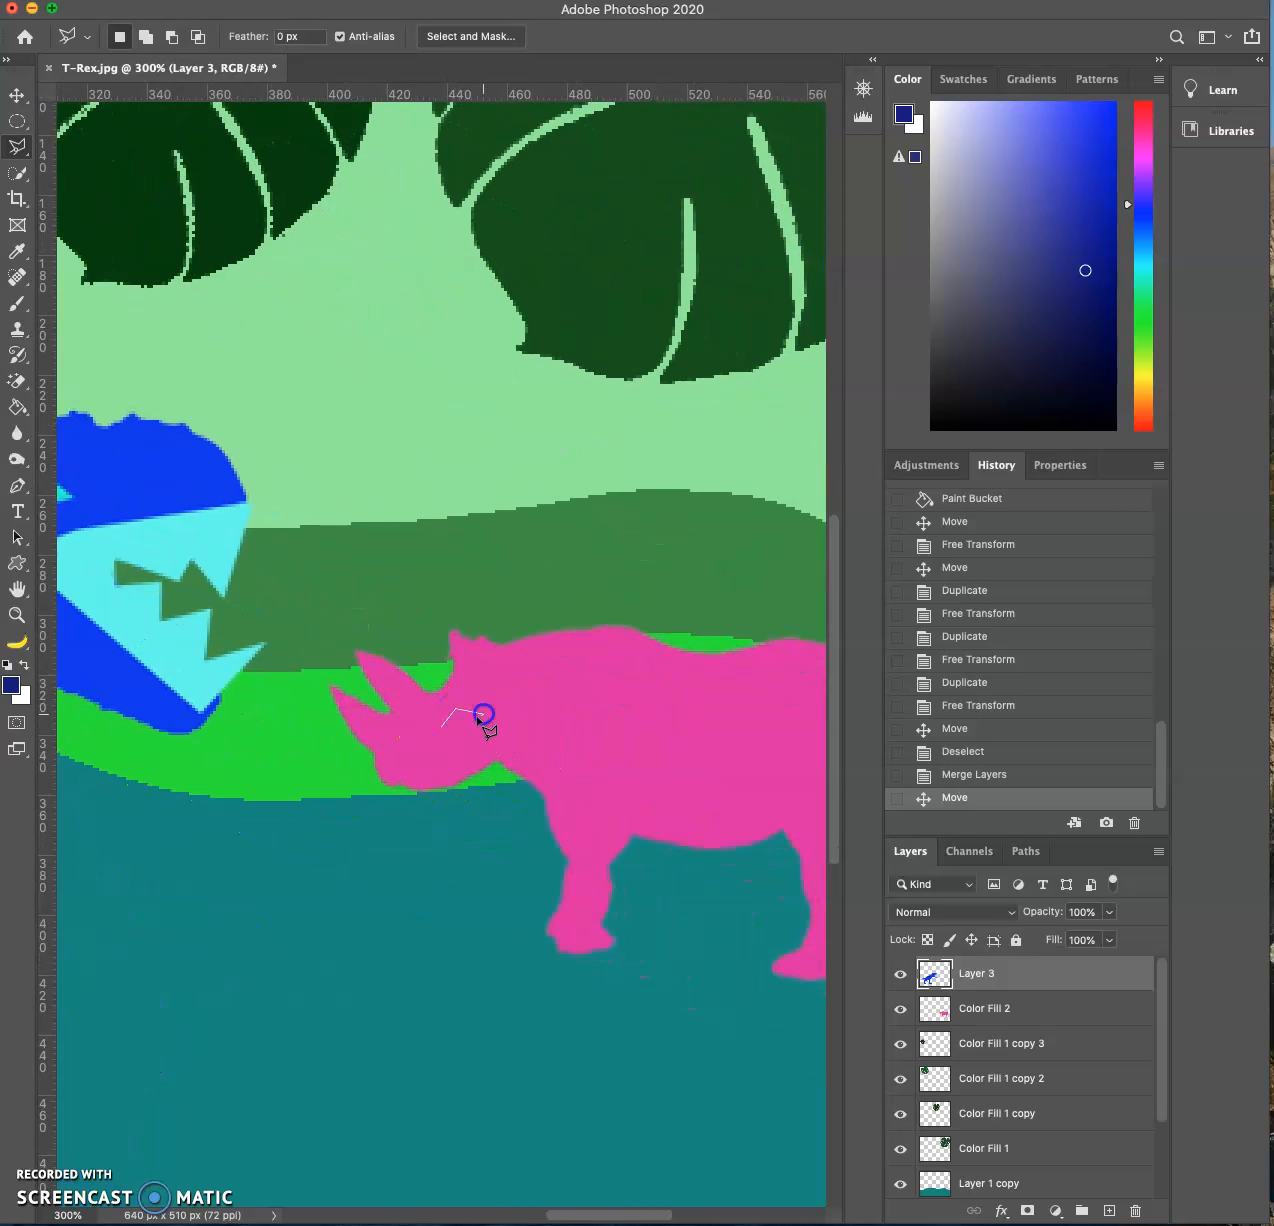
left_click(445, 729)
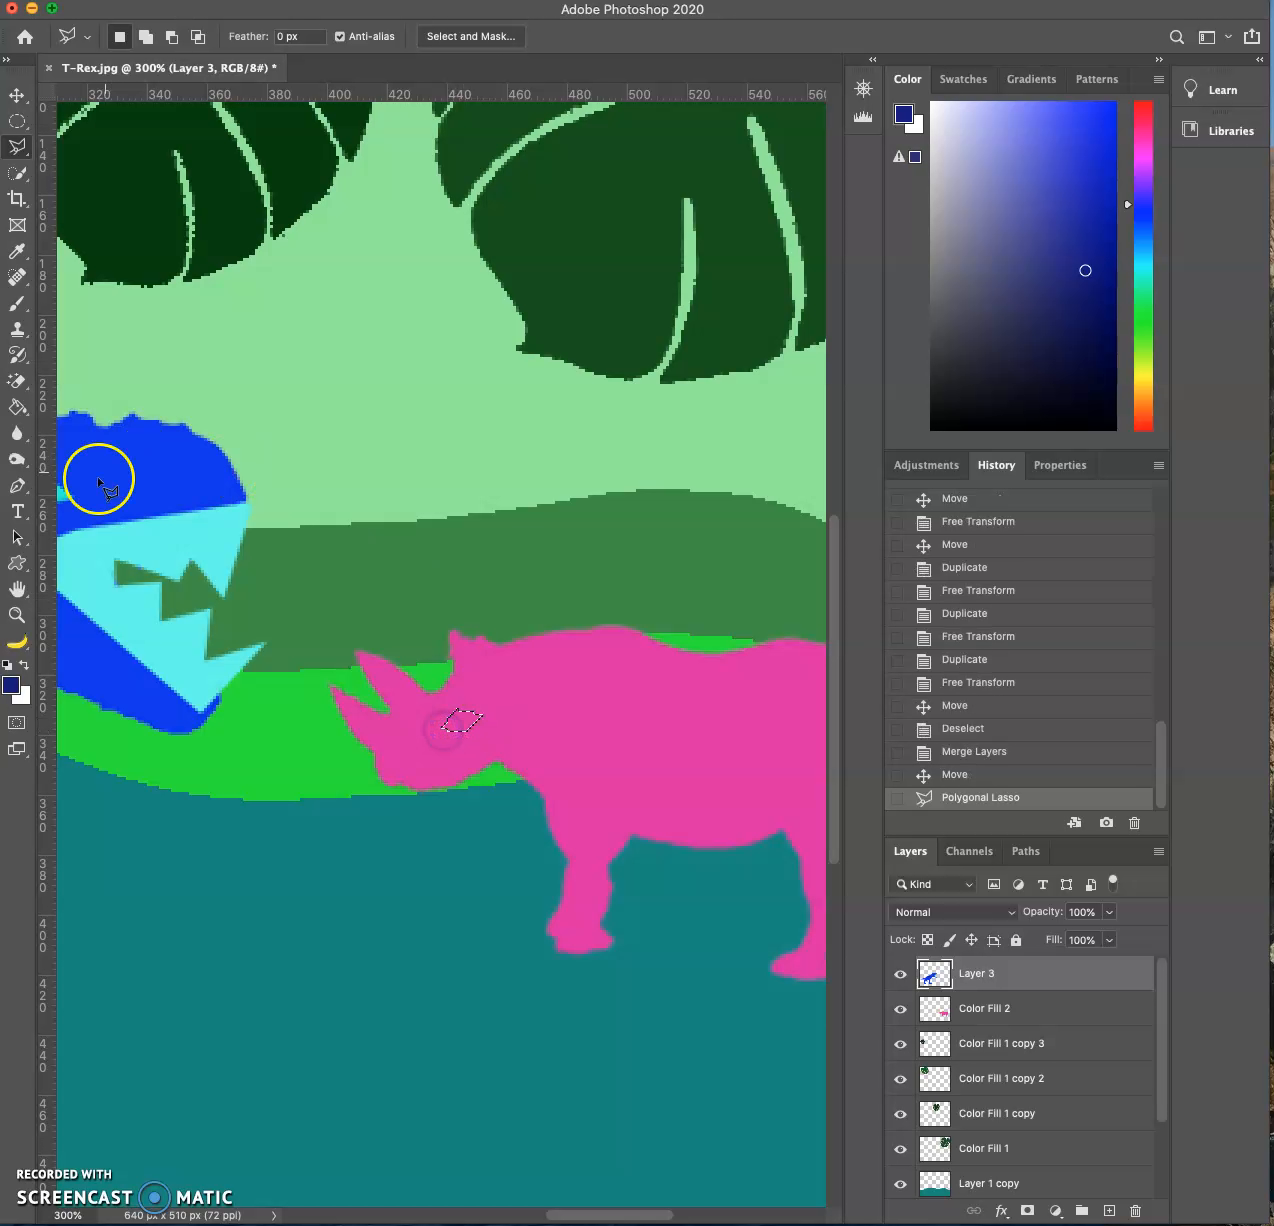
- Set the foreground color to dark red #530614, fill the rhino's eye selection with the Paint Bucket and deselect it
left_click(10, 684)
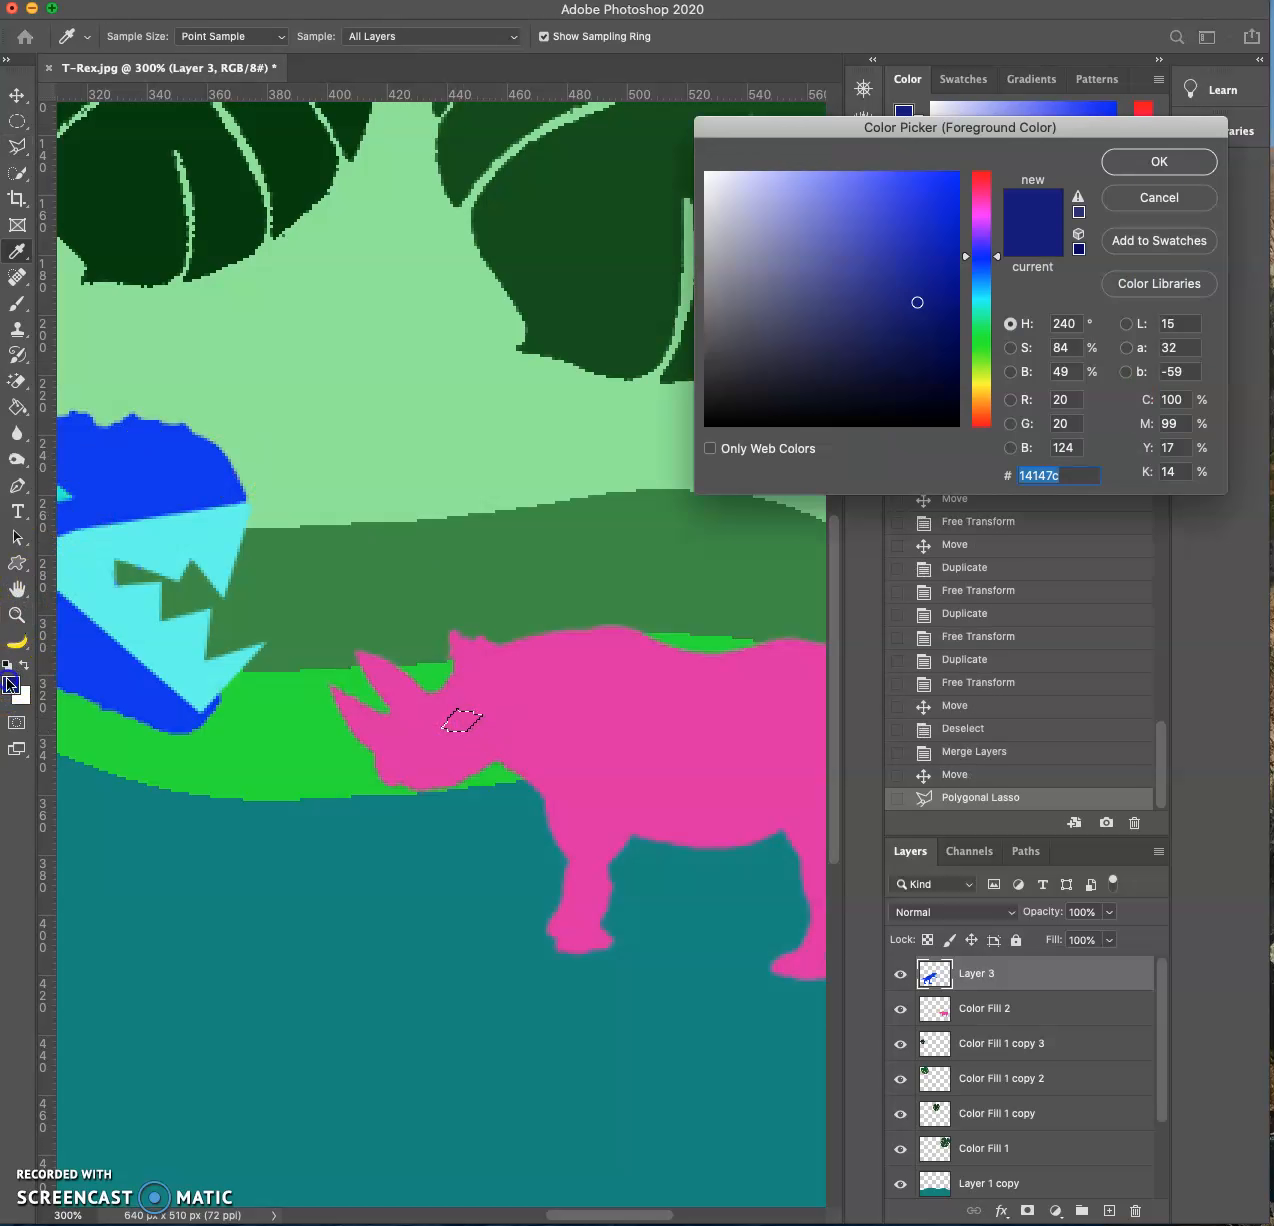
left_click(981, 179)
left_click(944, 172)
left_click(944, 341)
left_click(1174, 156)
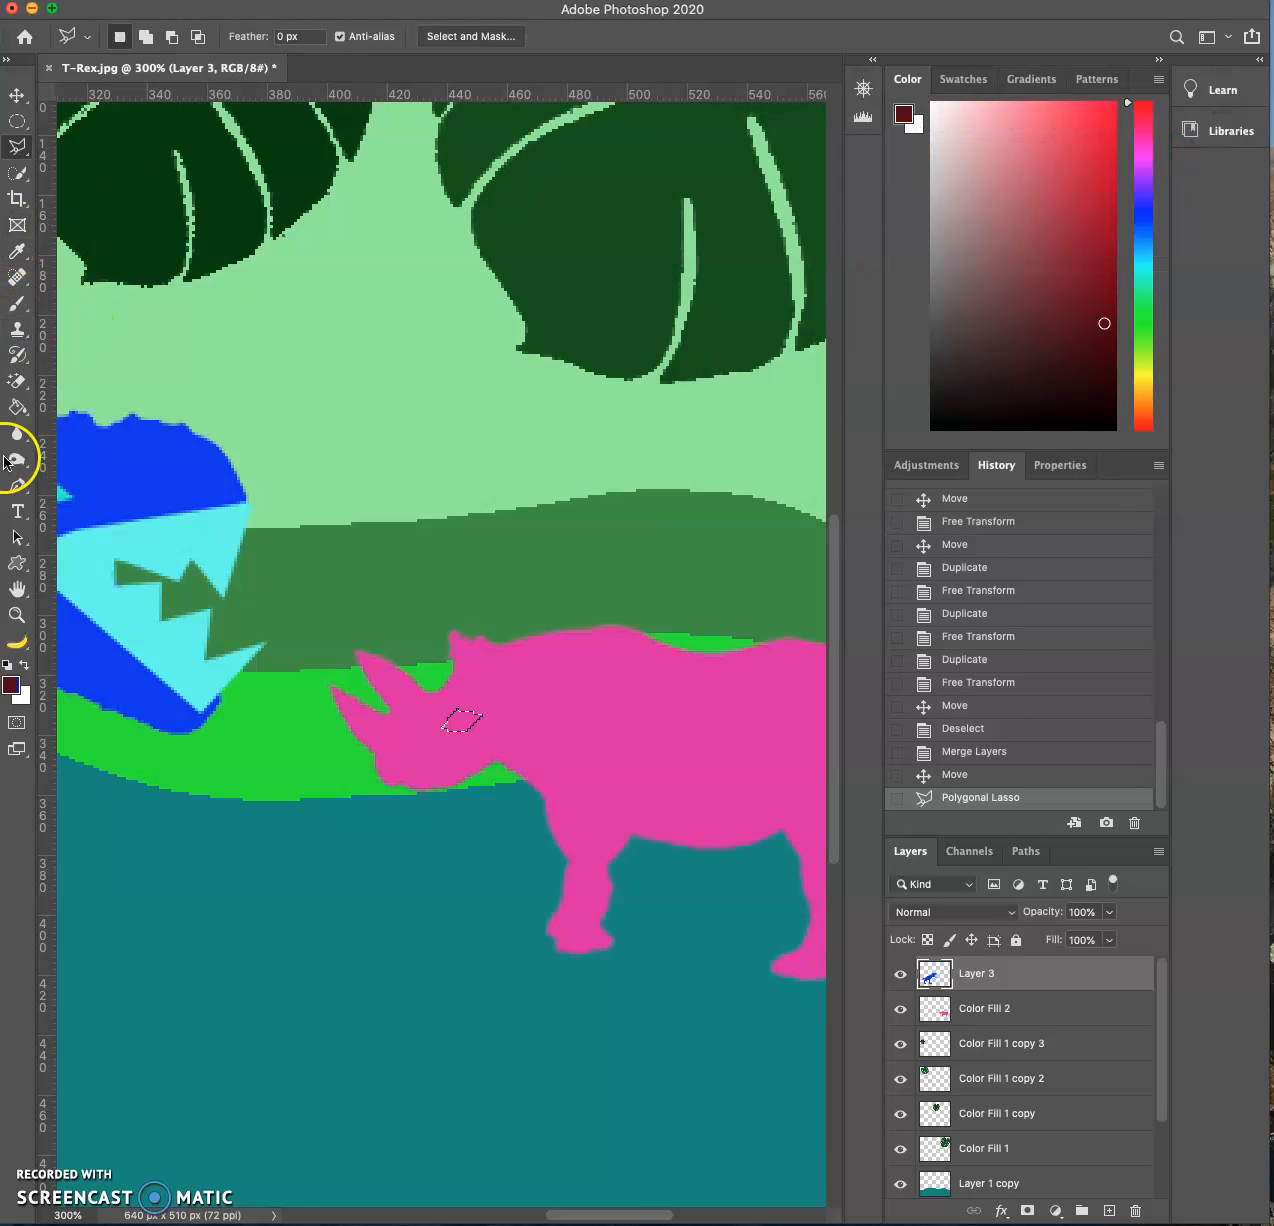
left_click(18, 407)
left_click(465, 720)
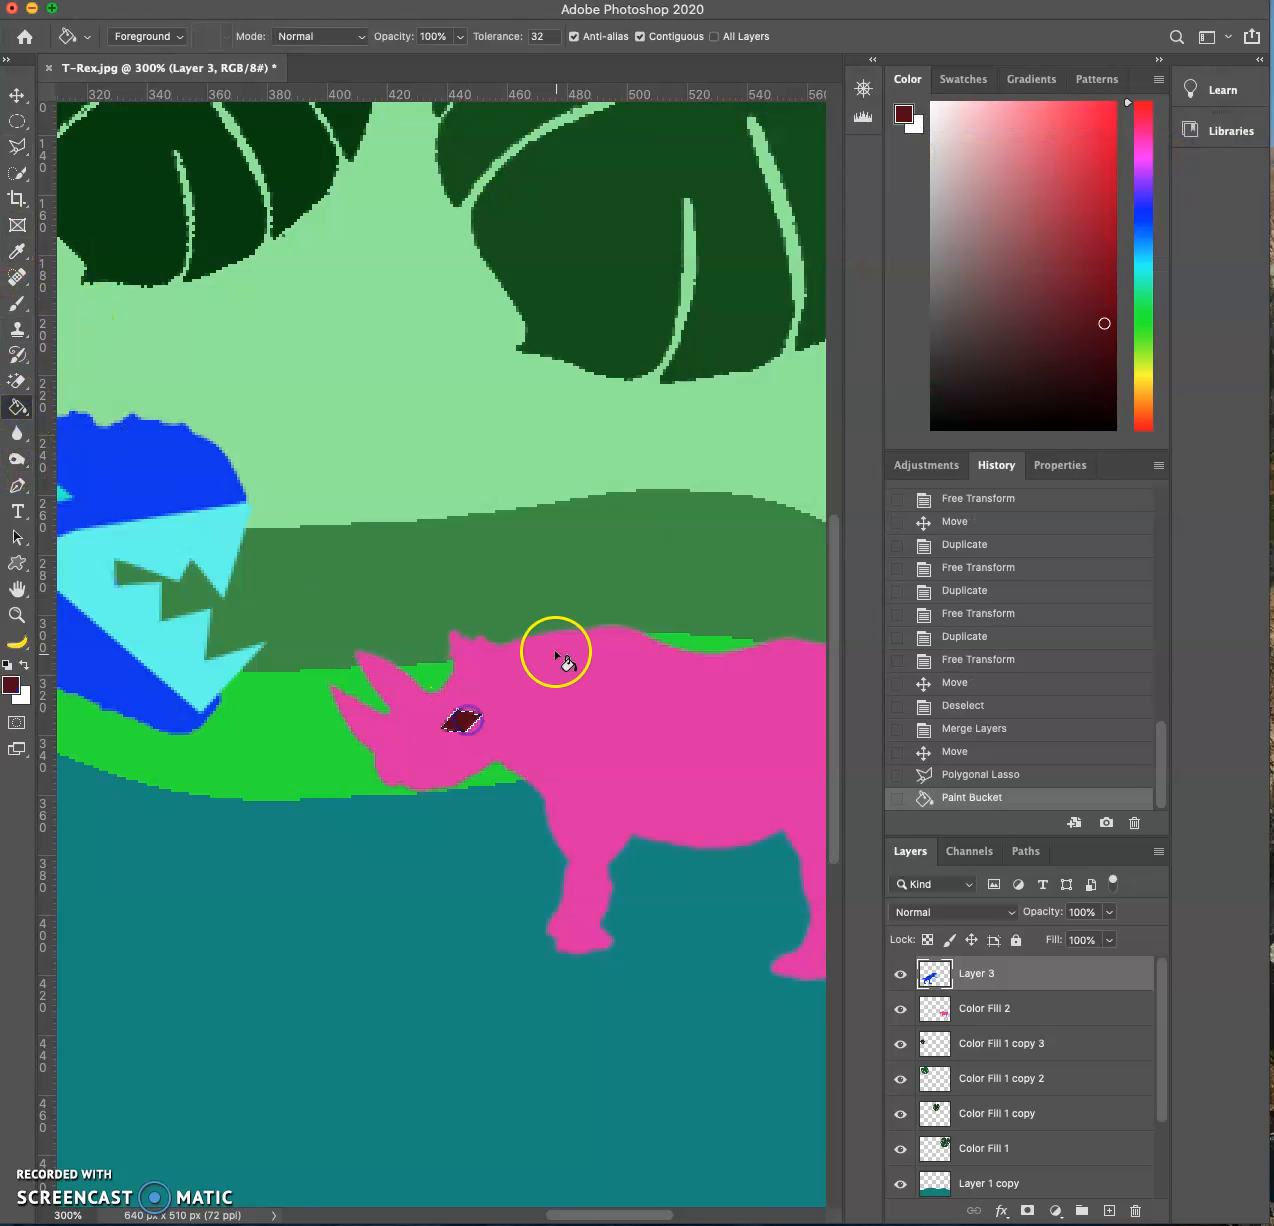
left_click(12, 94)
key("super+d")
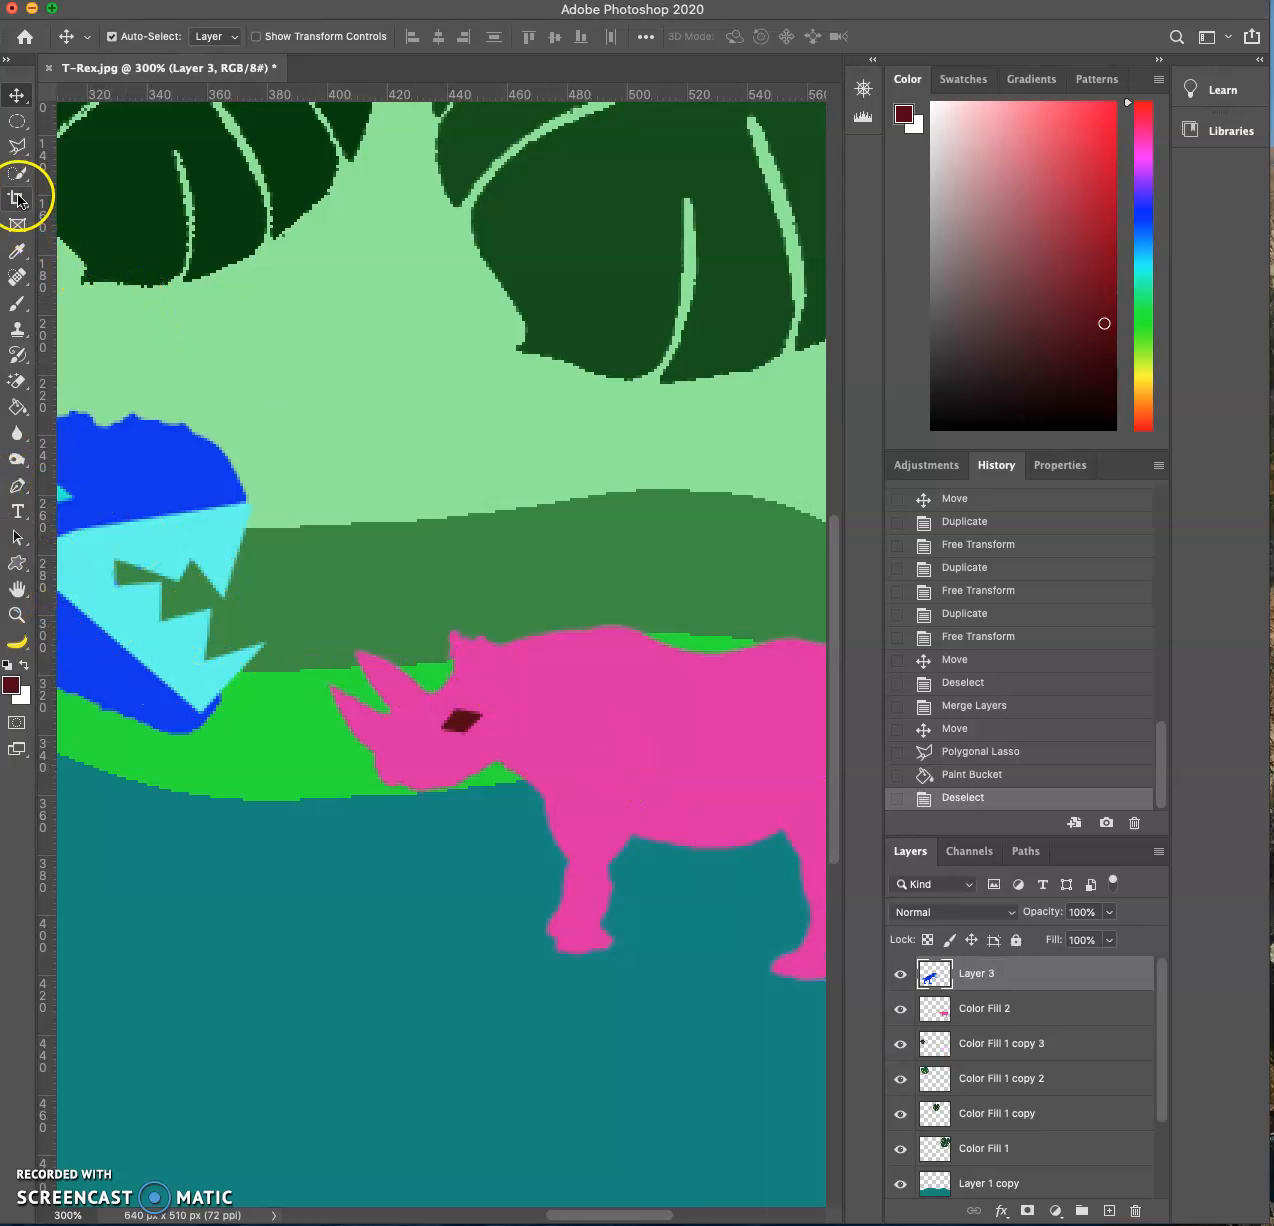
- Select a small sliver inside the rhino's dark red eye with the Polygonal Lasso and fill it with light pink
left_click(17, 146)
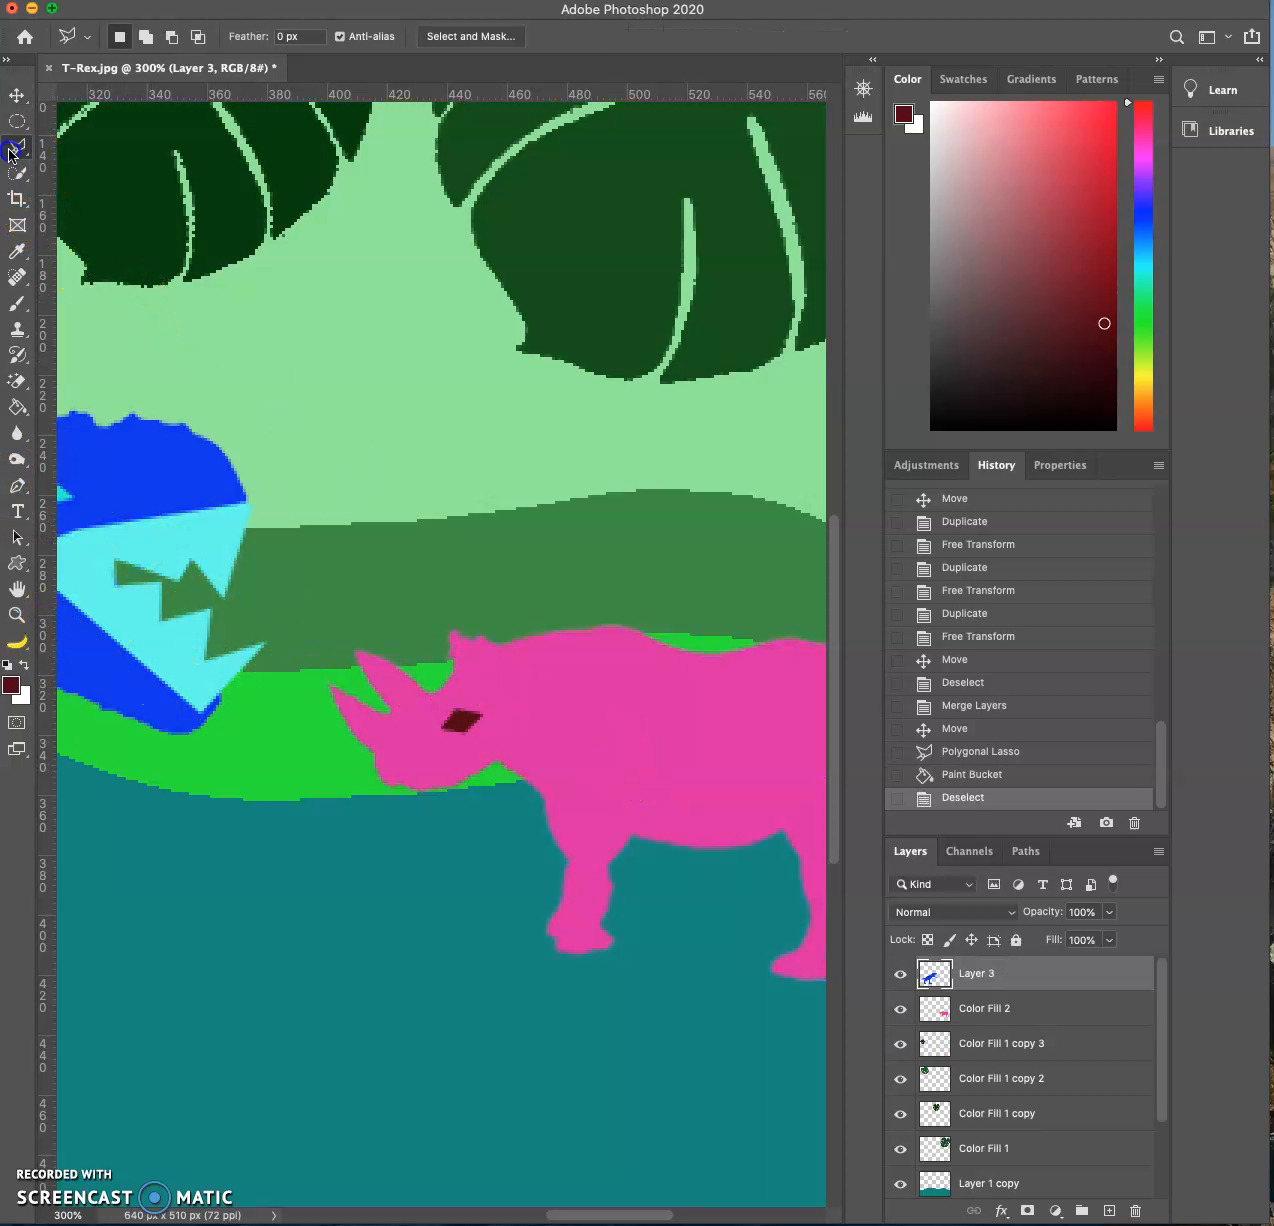
left_click(462, 724)
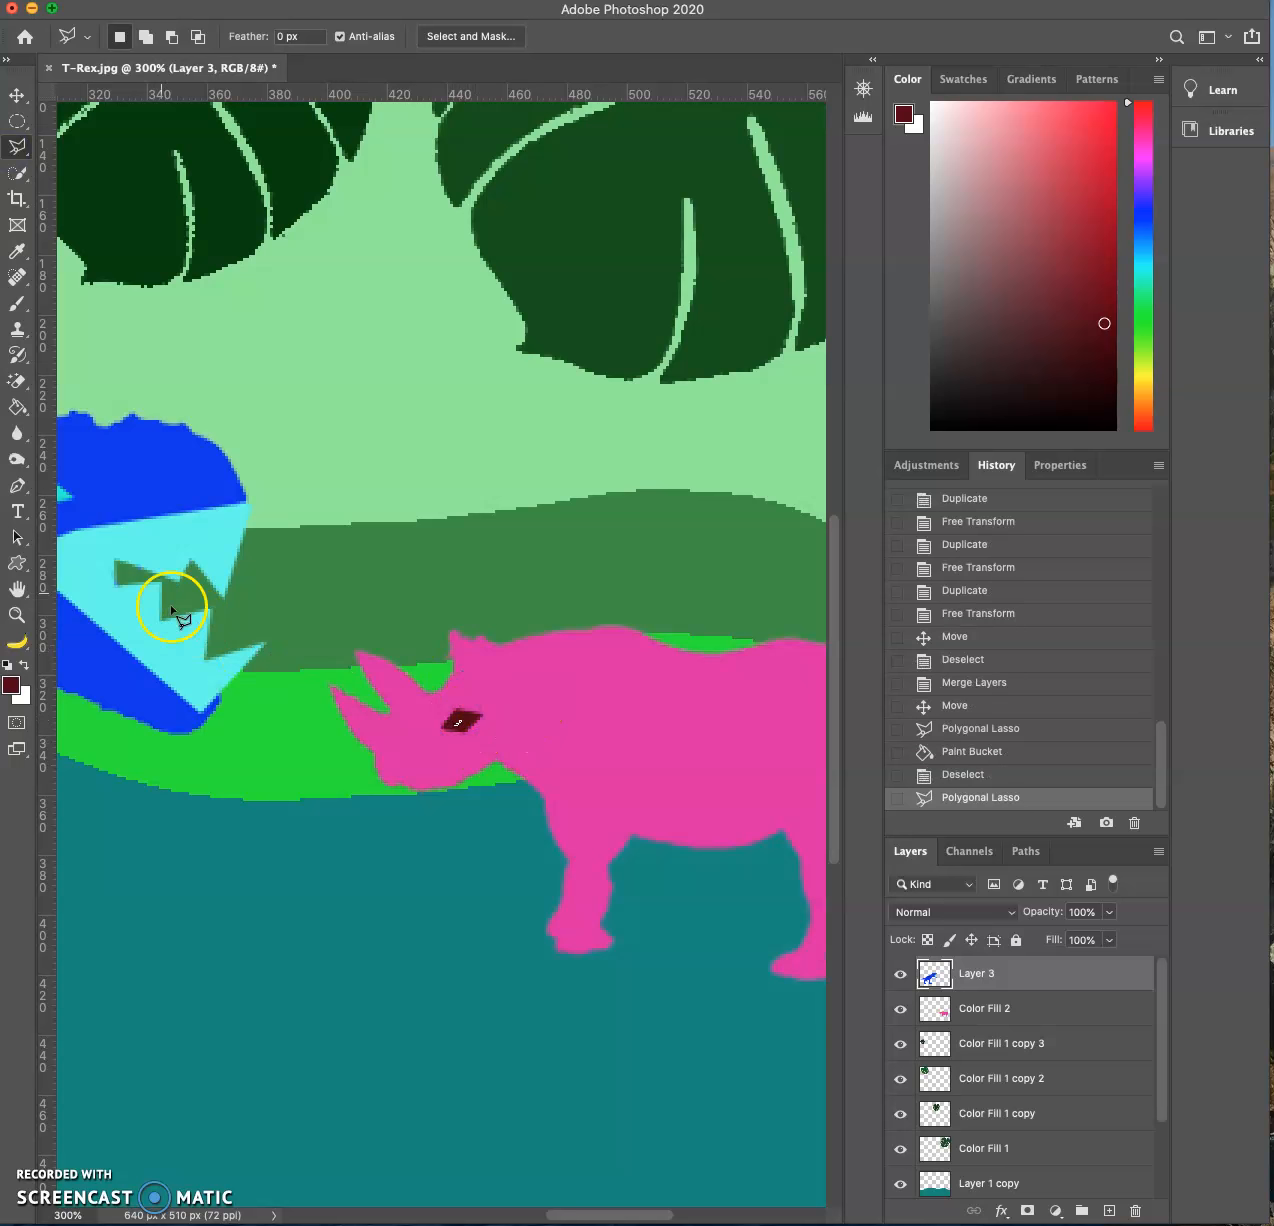
left_click(21, 690)
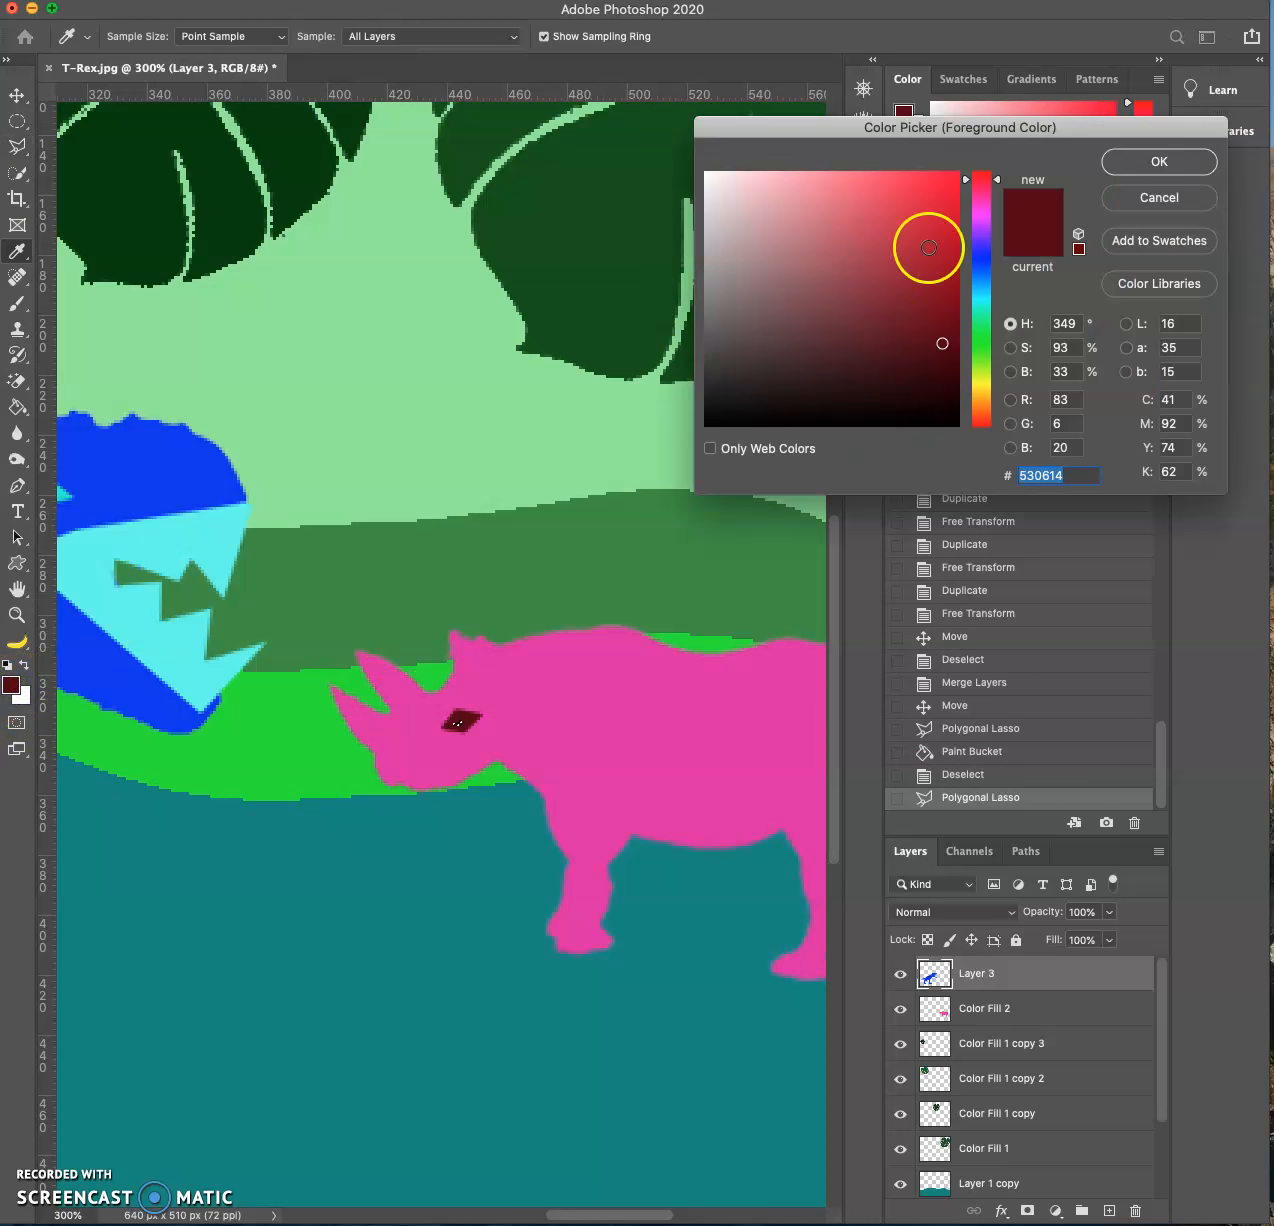
left_click(806, 181)
left_click(1151, 183)
left_click(156, 216)
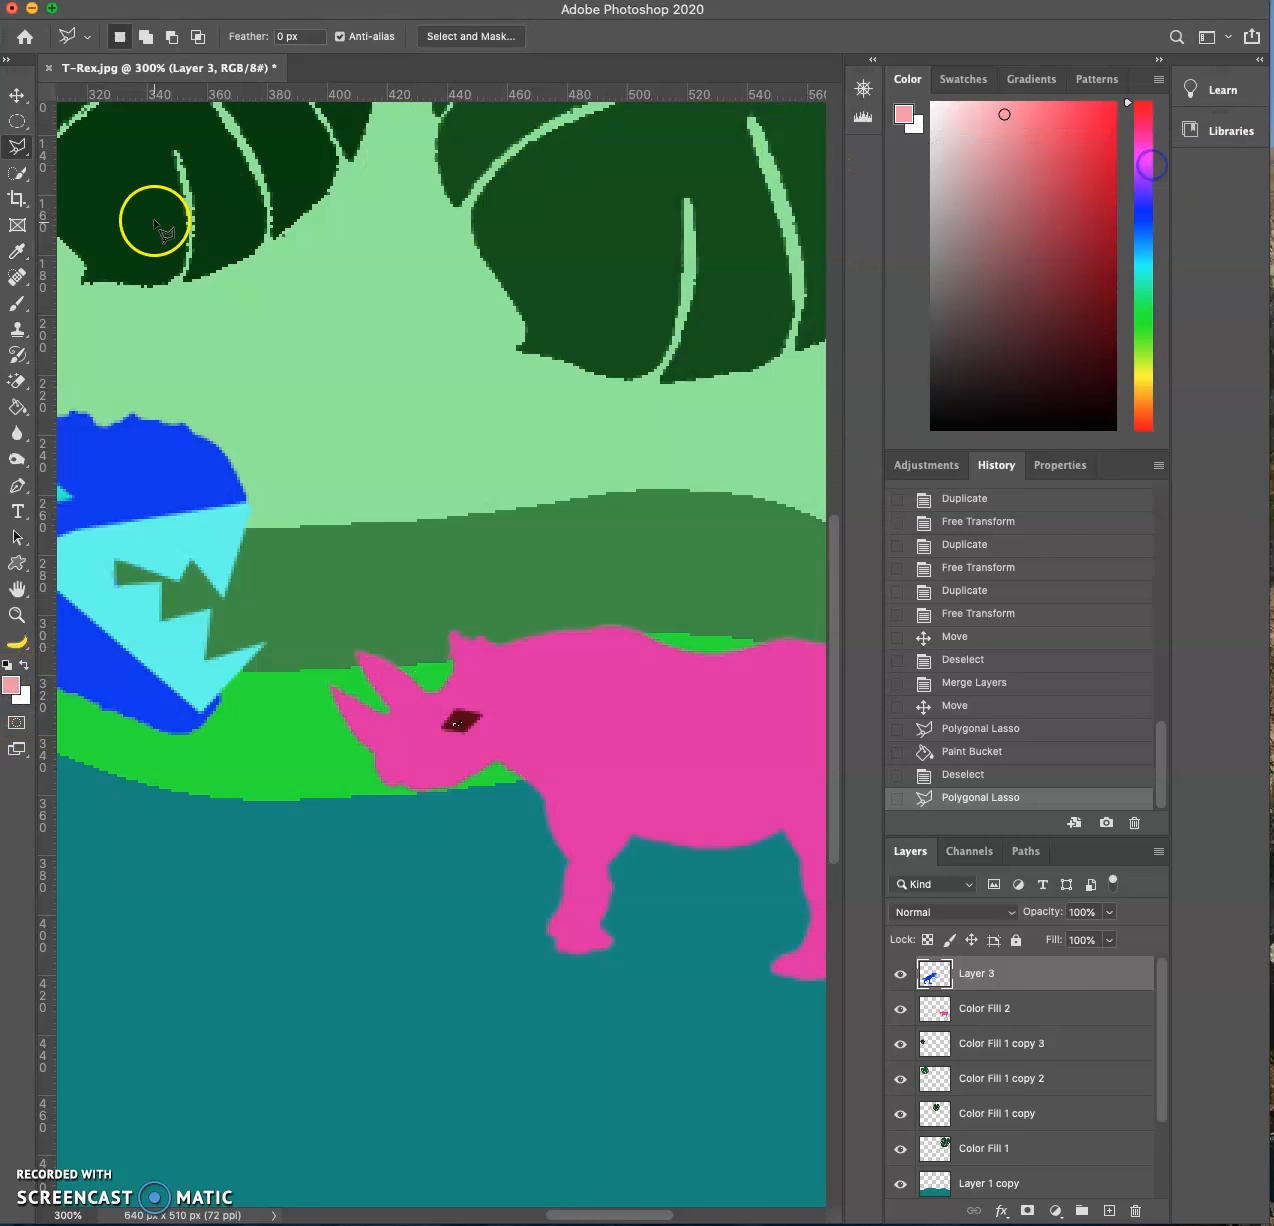
left_click(13, 409)
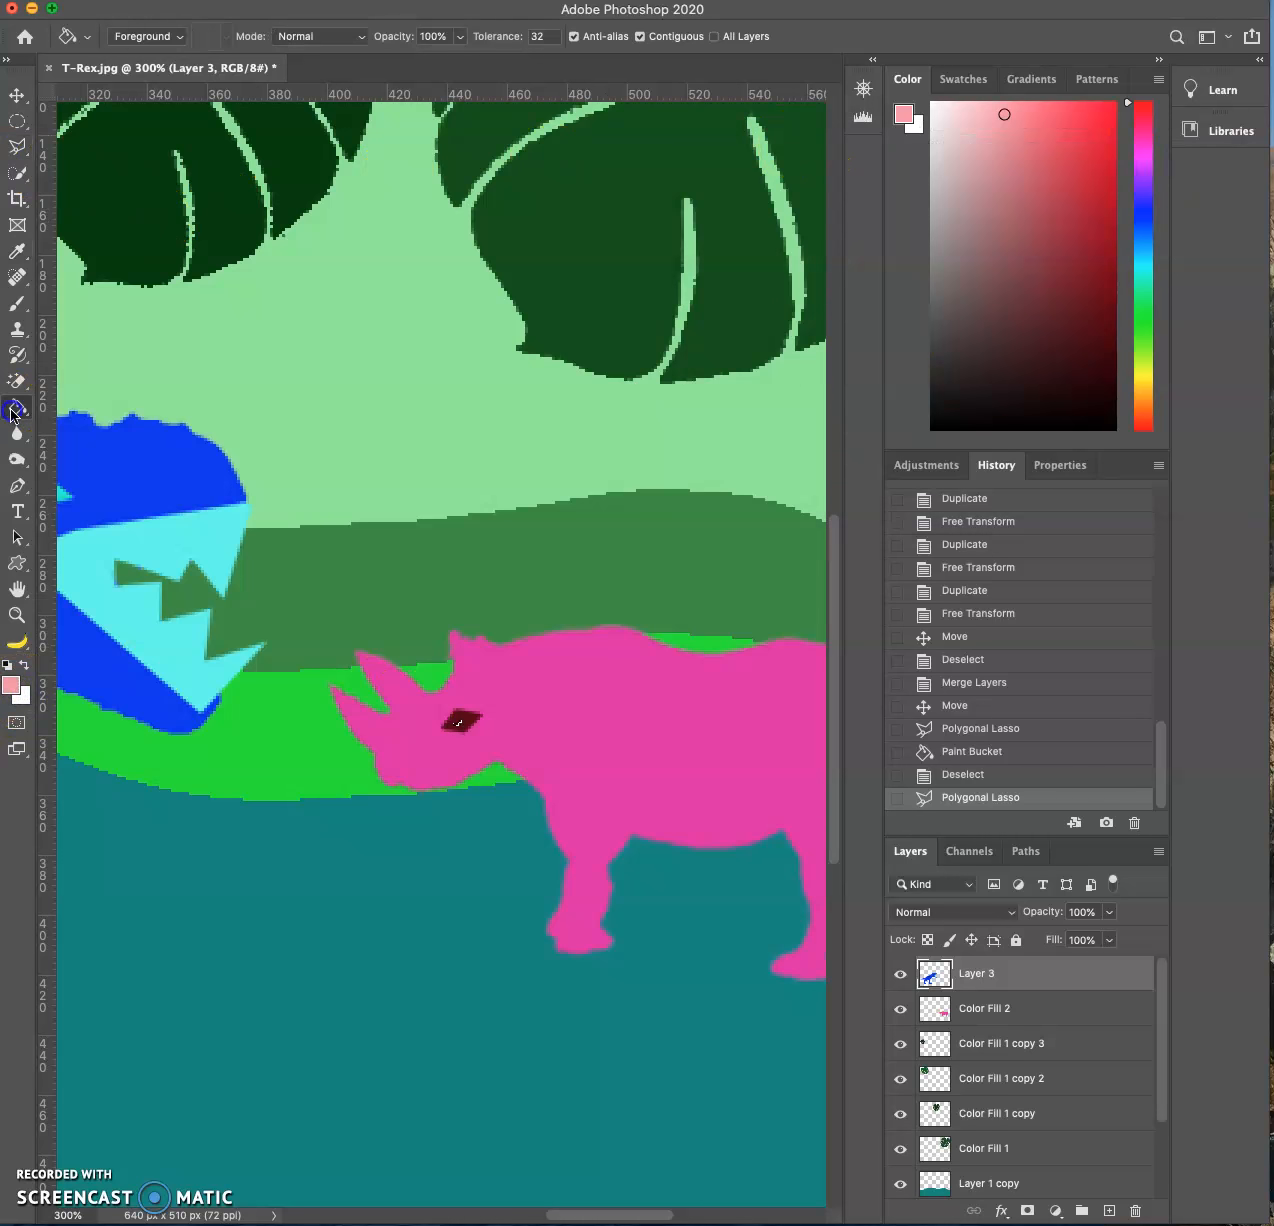
left_click(458, 724)
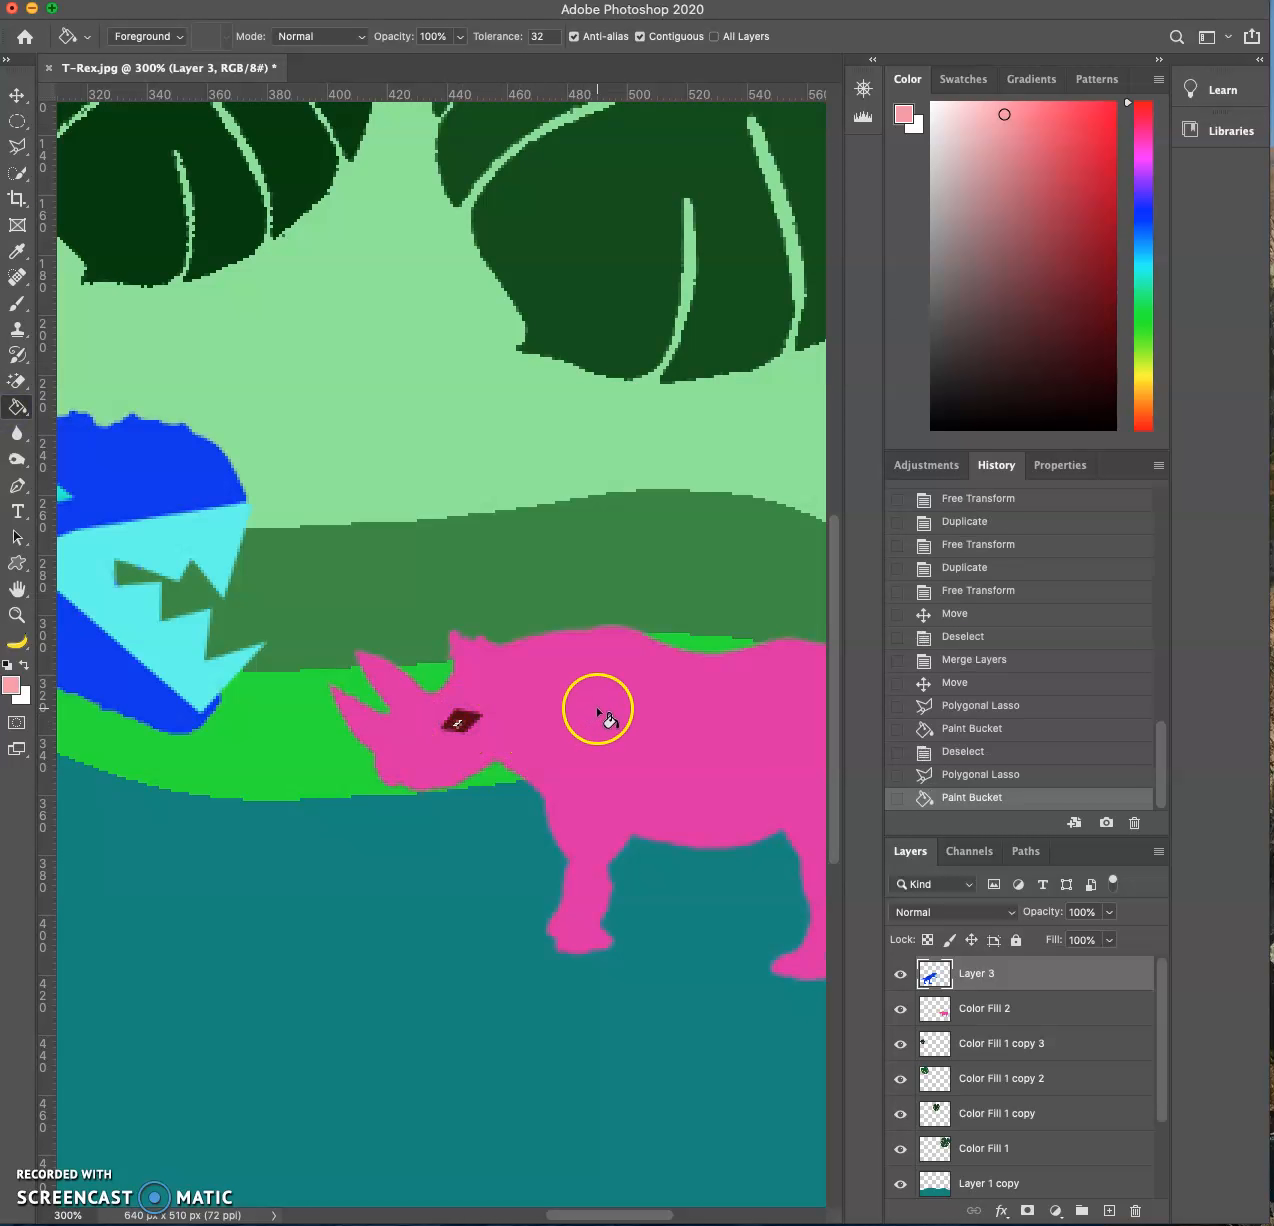
key("super+d")
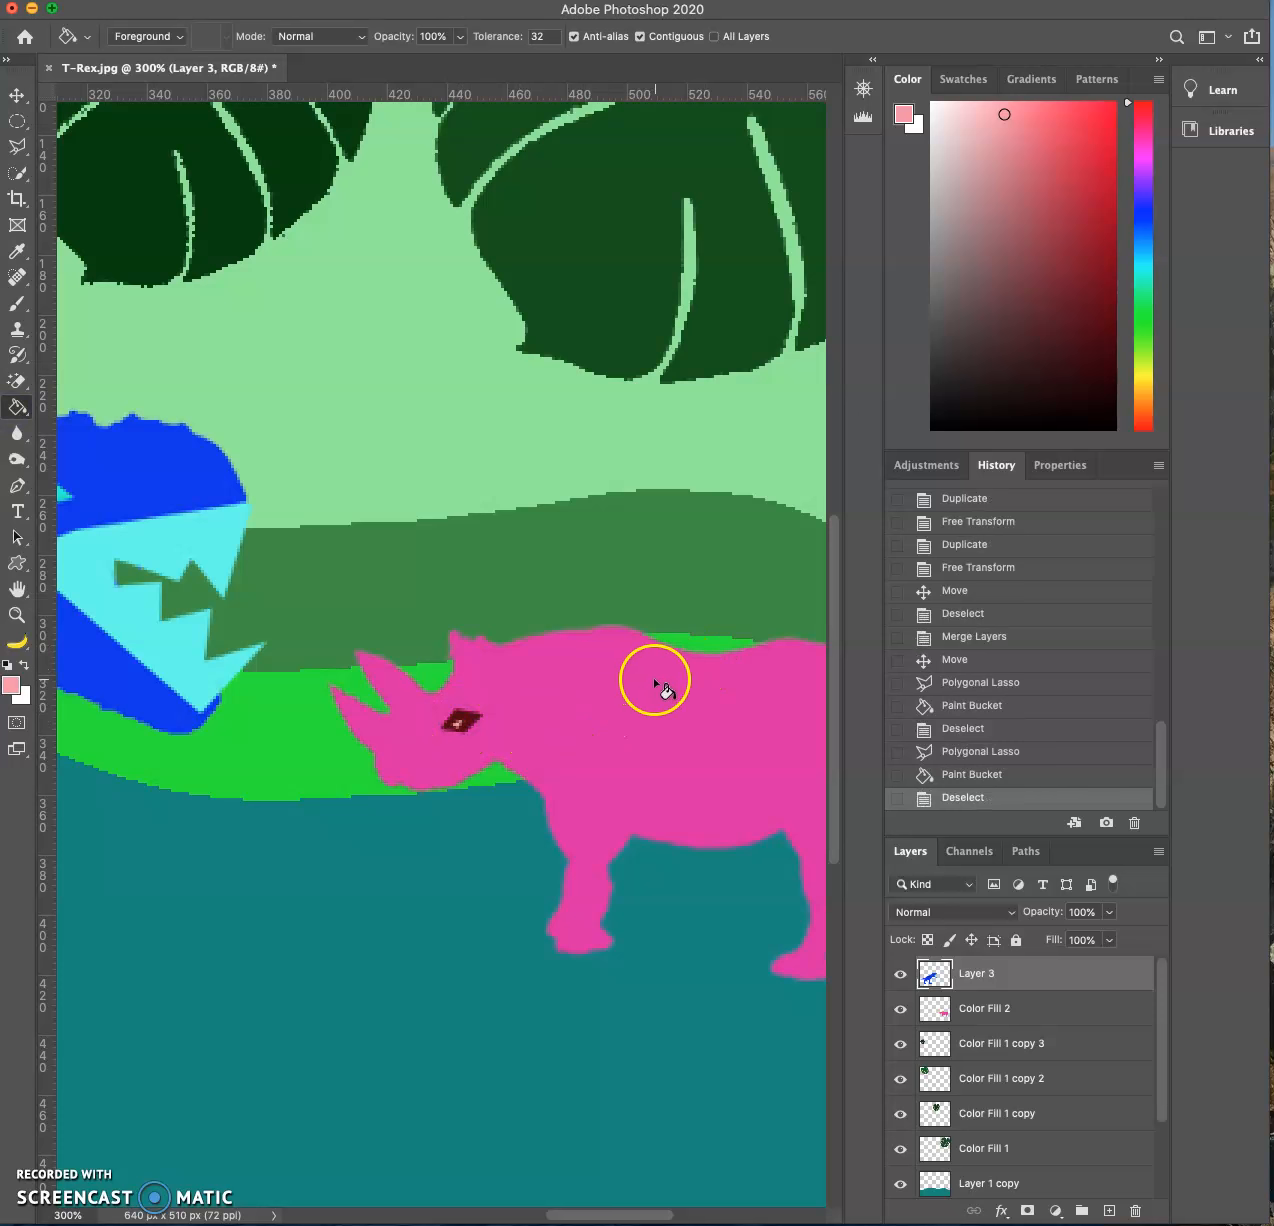
key("super+minus")
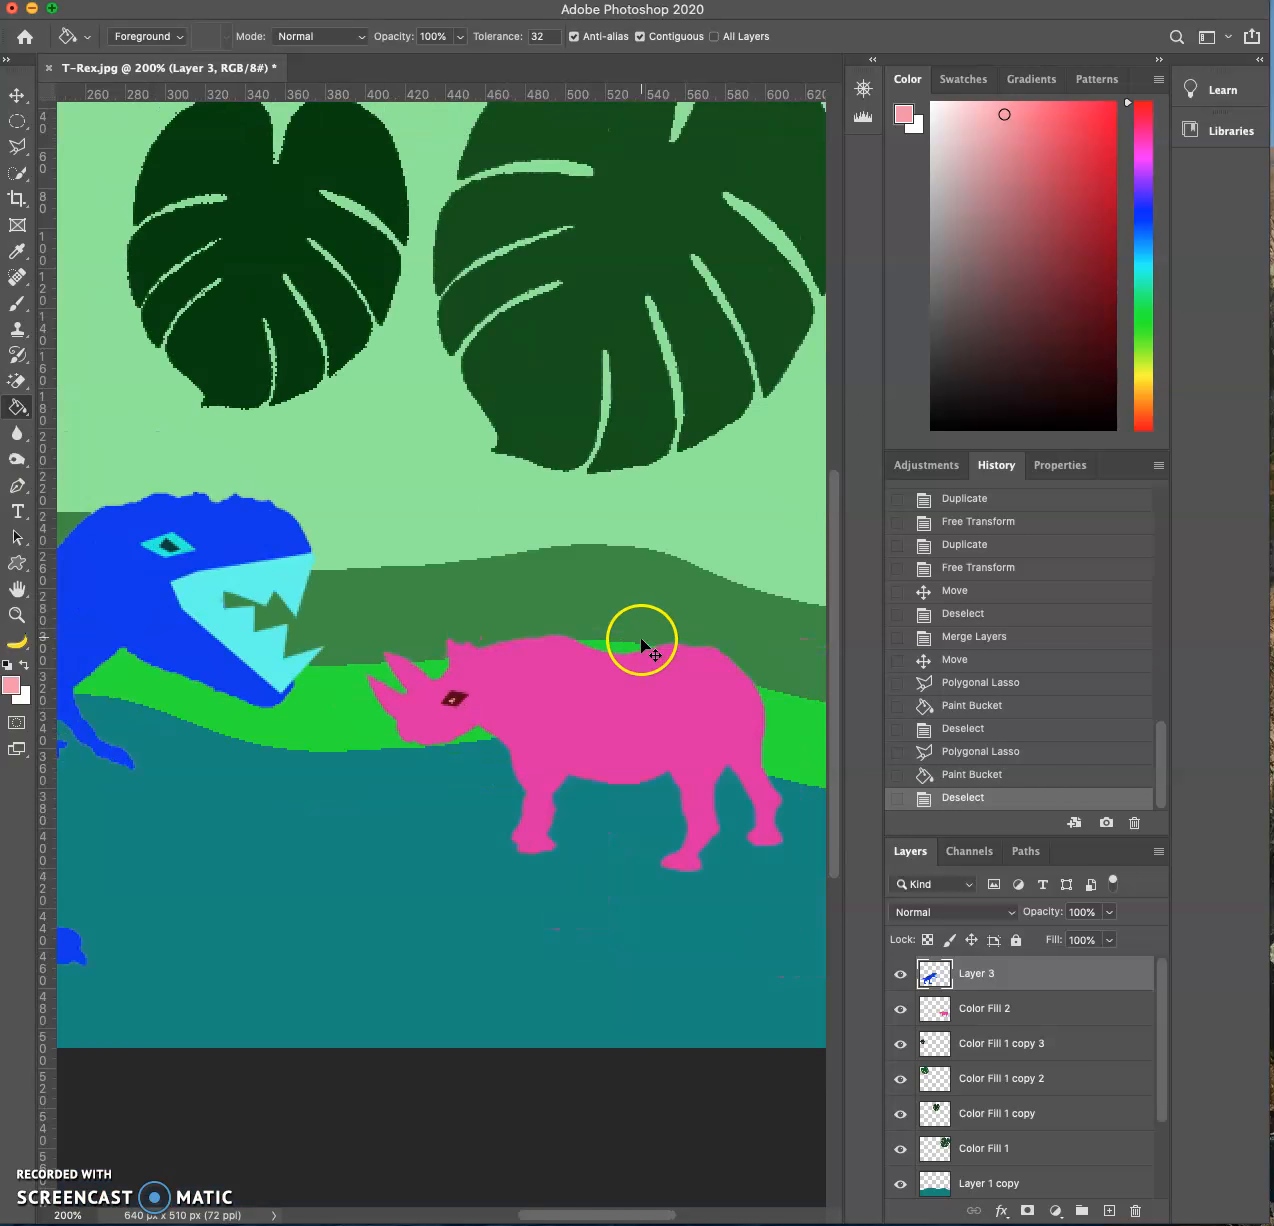
- Check what belongs to Layer 3 by toggling its visibility, and remove the rhino's eye from it with the Eraser tool
left_click(18, 145)
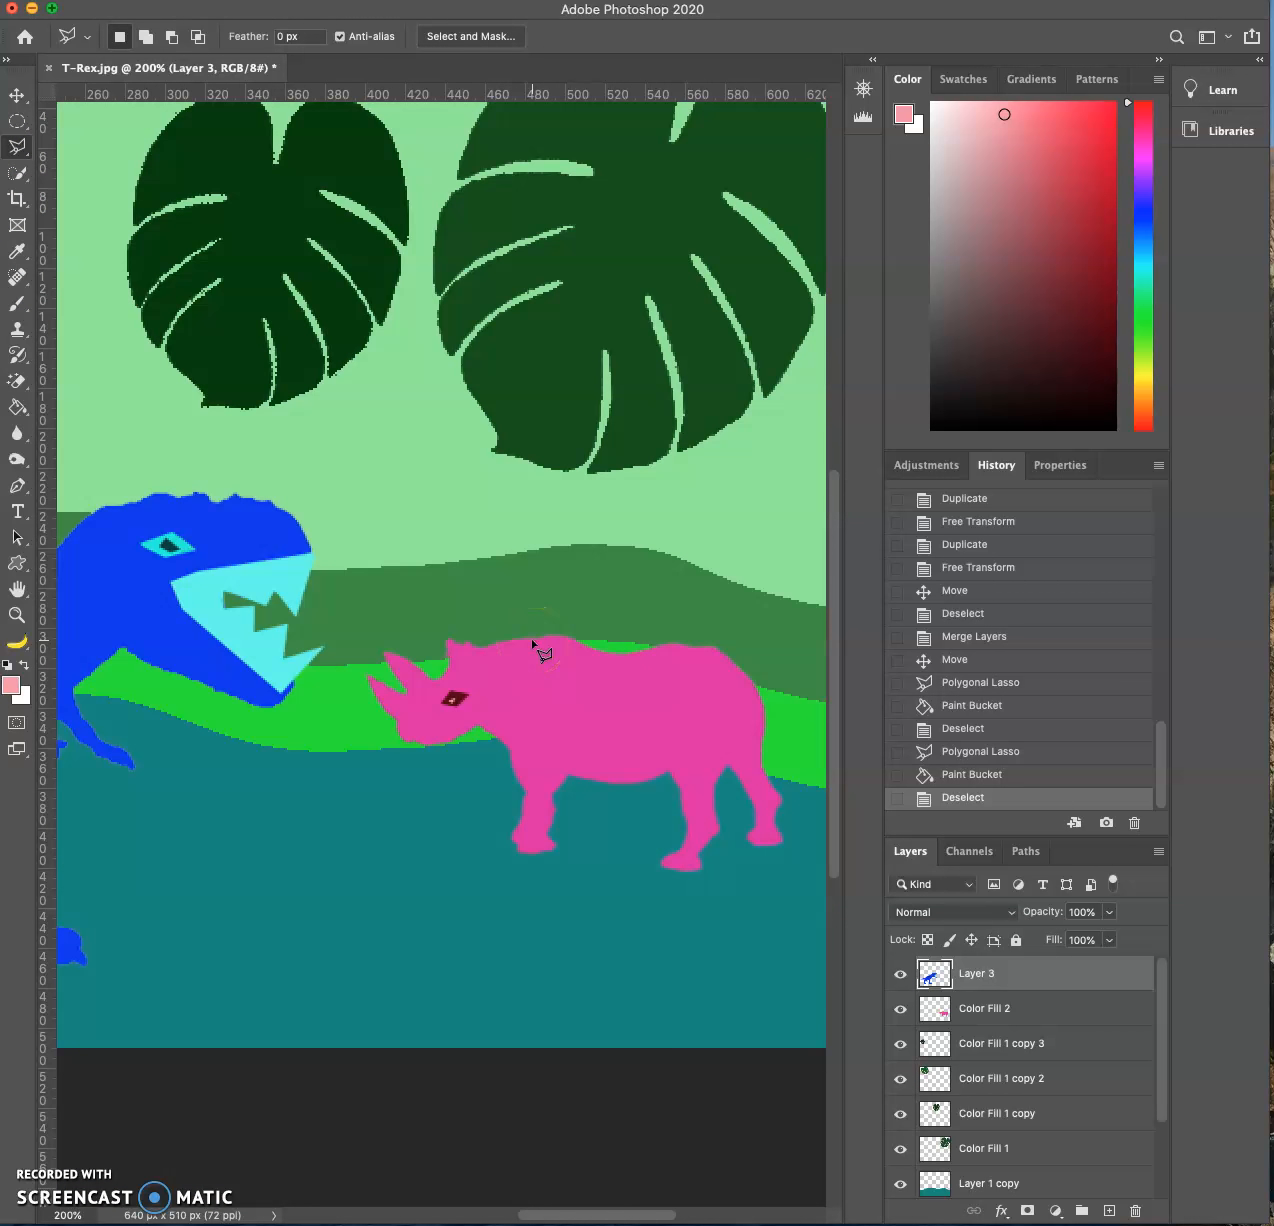
left_click(900, 974)
left_click(904, 976)
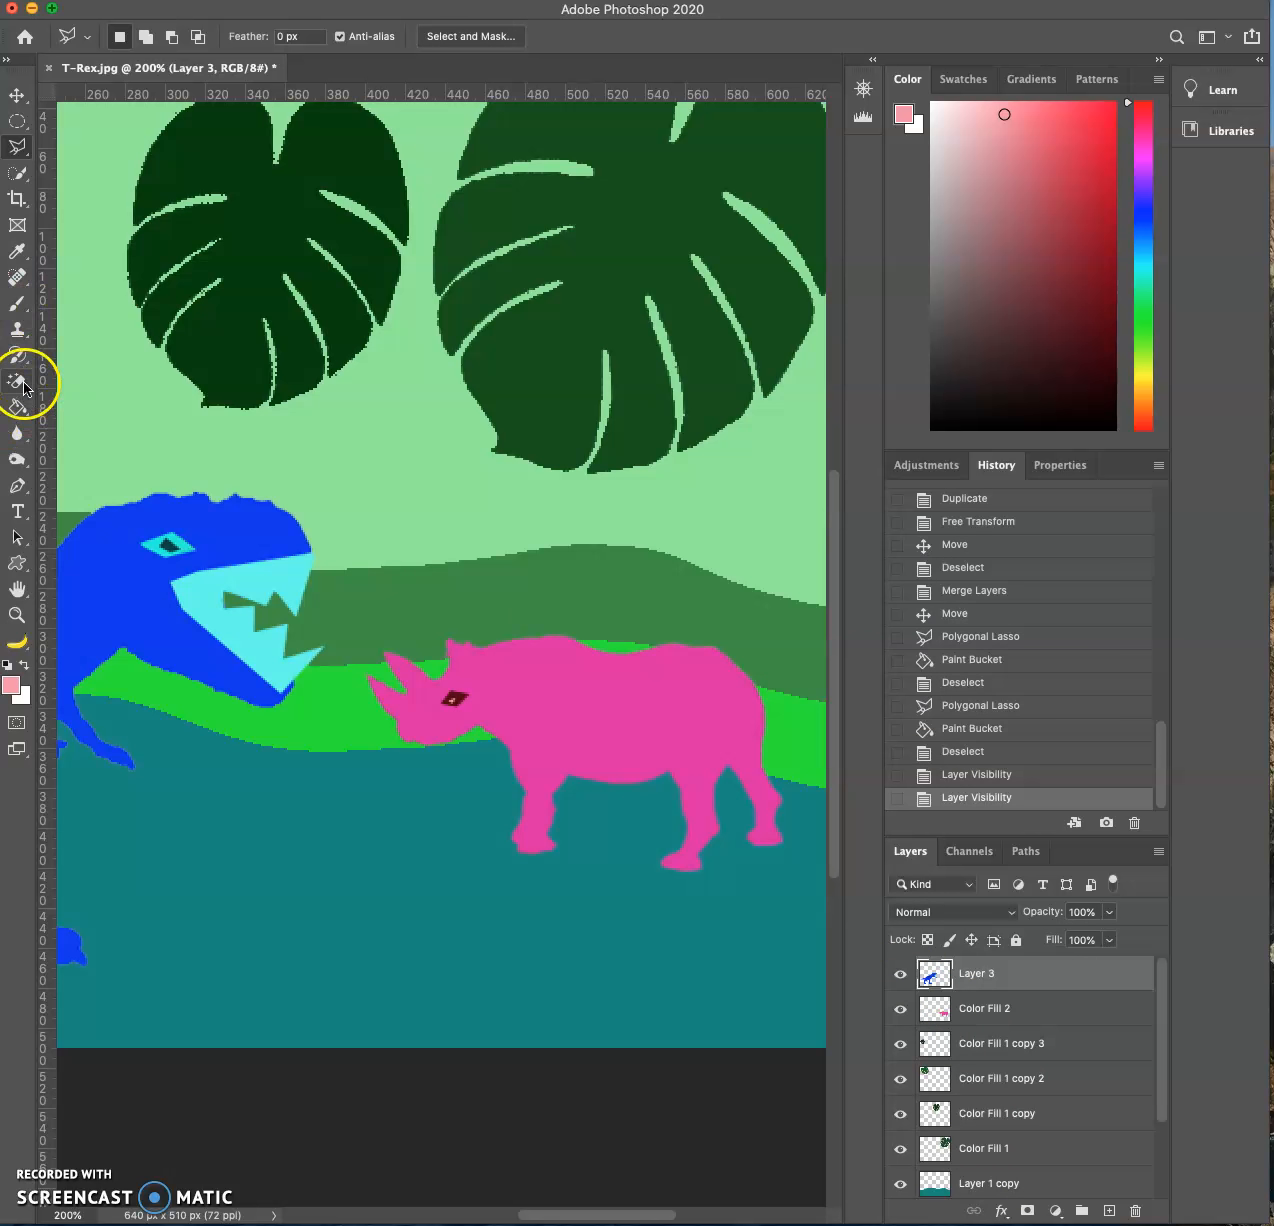
left_click_drag(17, 380, 84, 374)
left_click(120, 377)
left_click(455, 697)
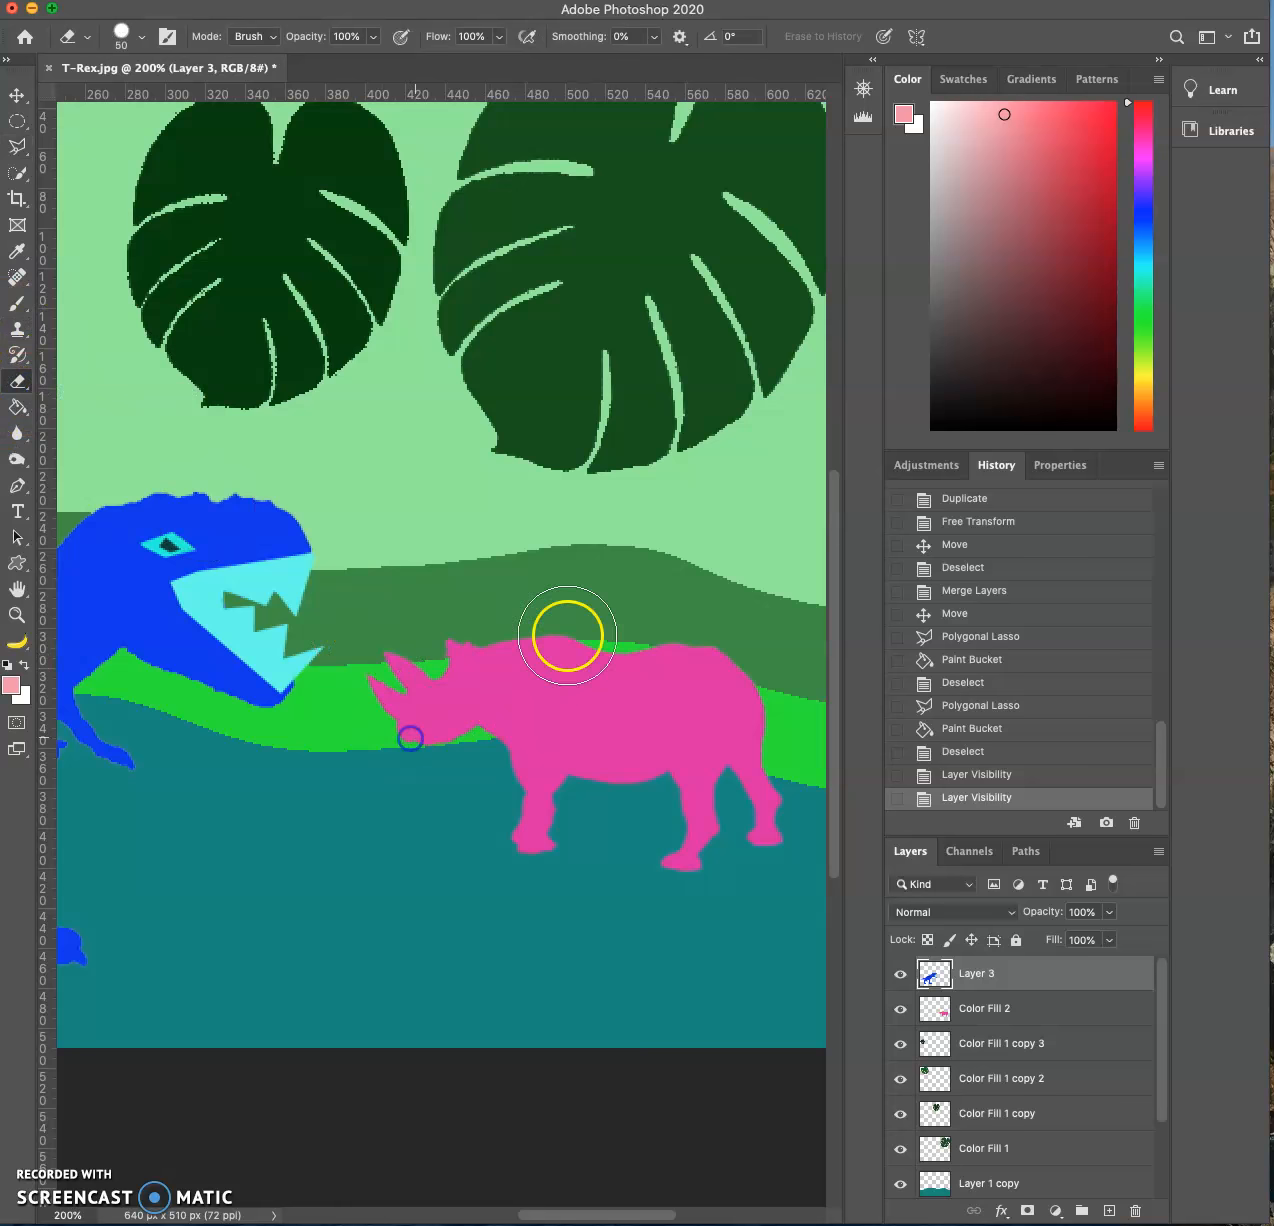
- Activate the rhino layer Color Fill 2, outline a diamond-shaped eye on its head with the Polygonal Lasso and nudge the outline up and left
left_click(1001, 1014)
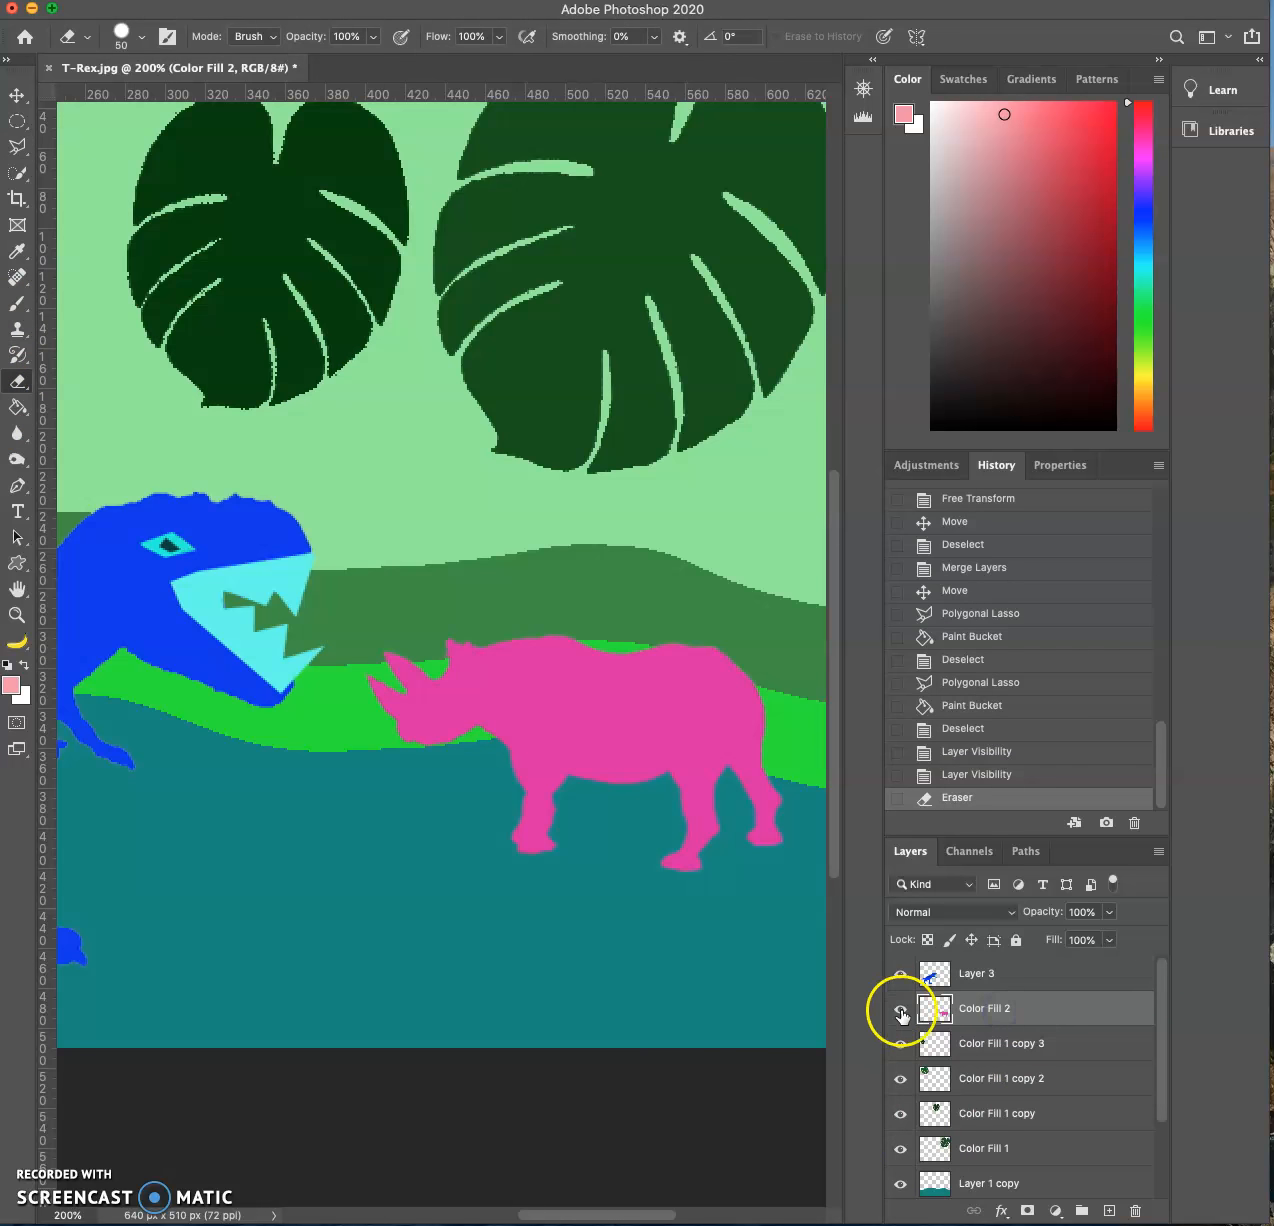
left_click(900, 1009)
left_click(900, 1009)
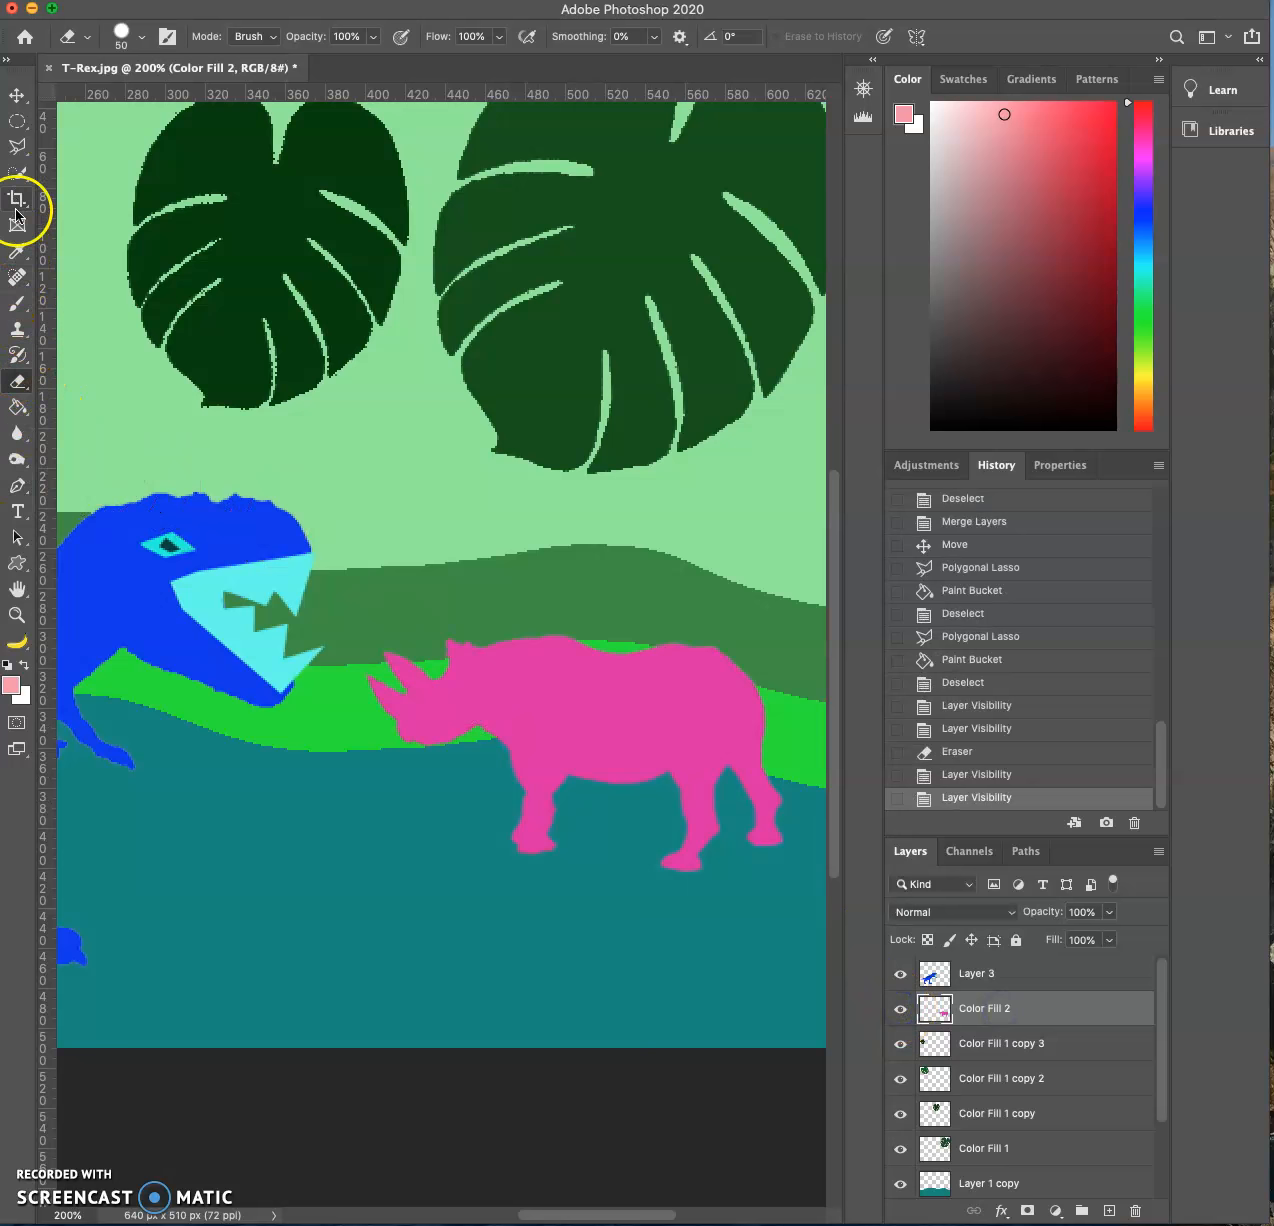
left_click(19, 146)
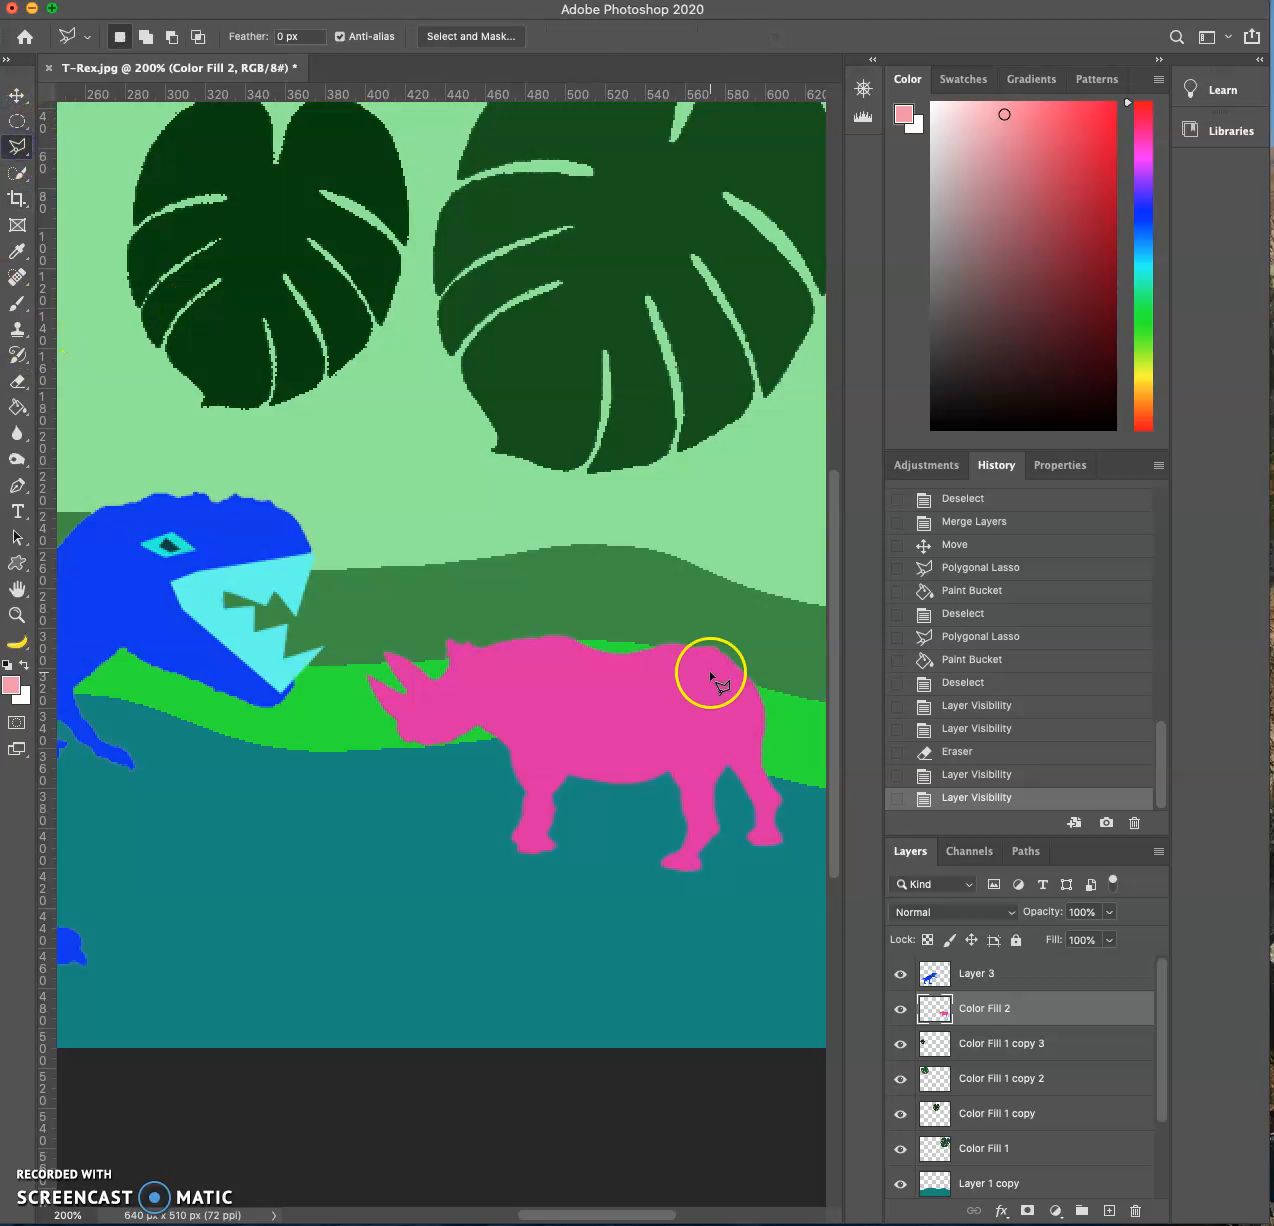
left_click(447, 703)
scroll(600, 610, "down", 2)
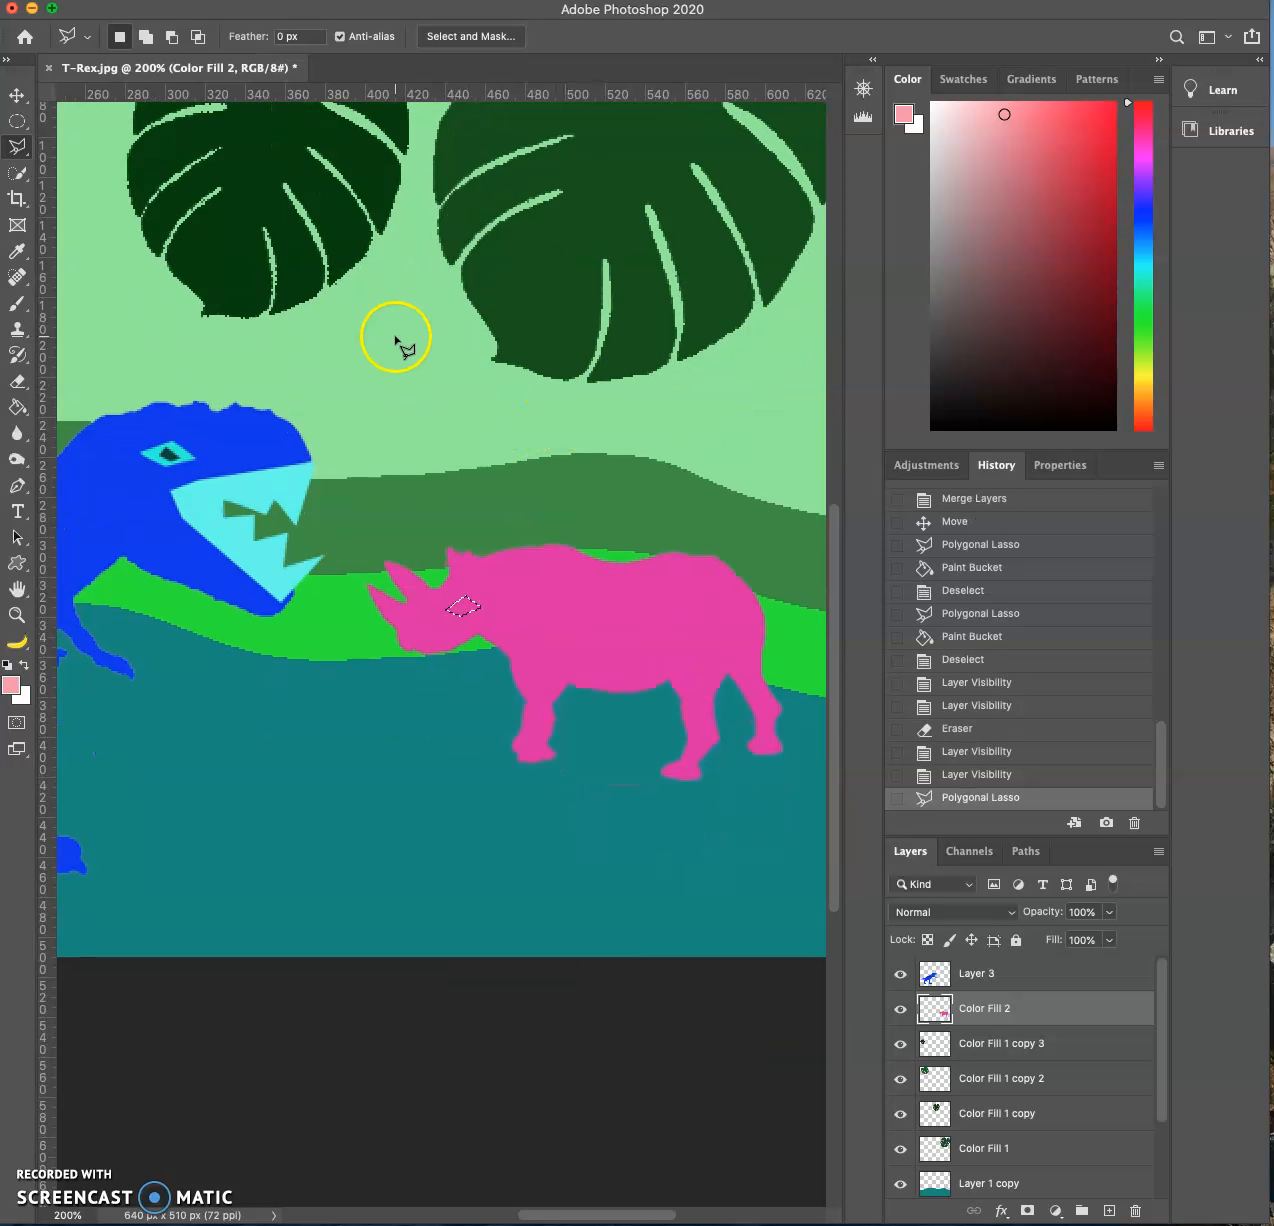
key("Up")
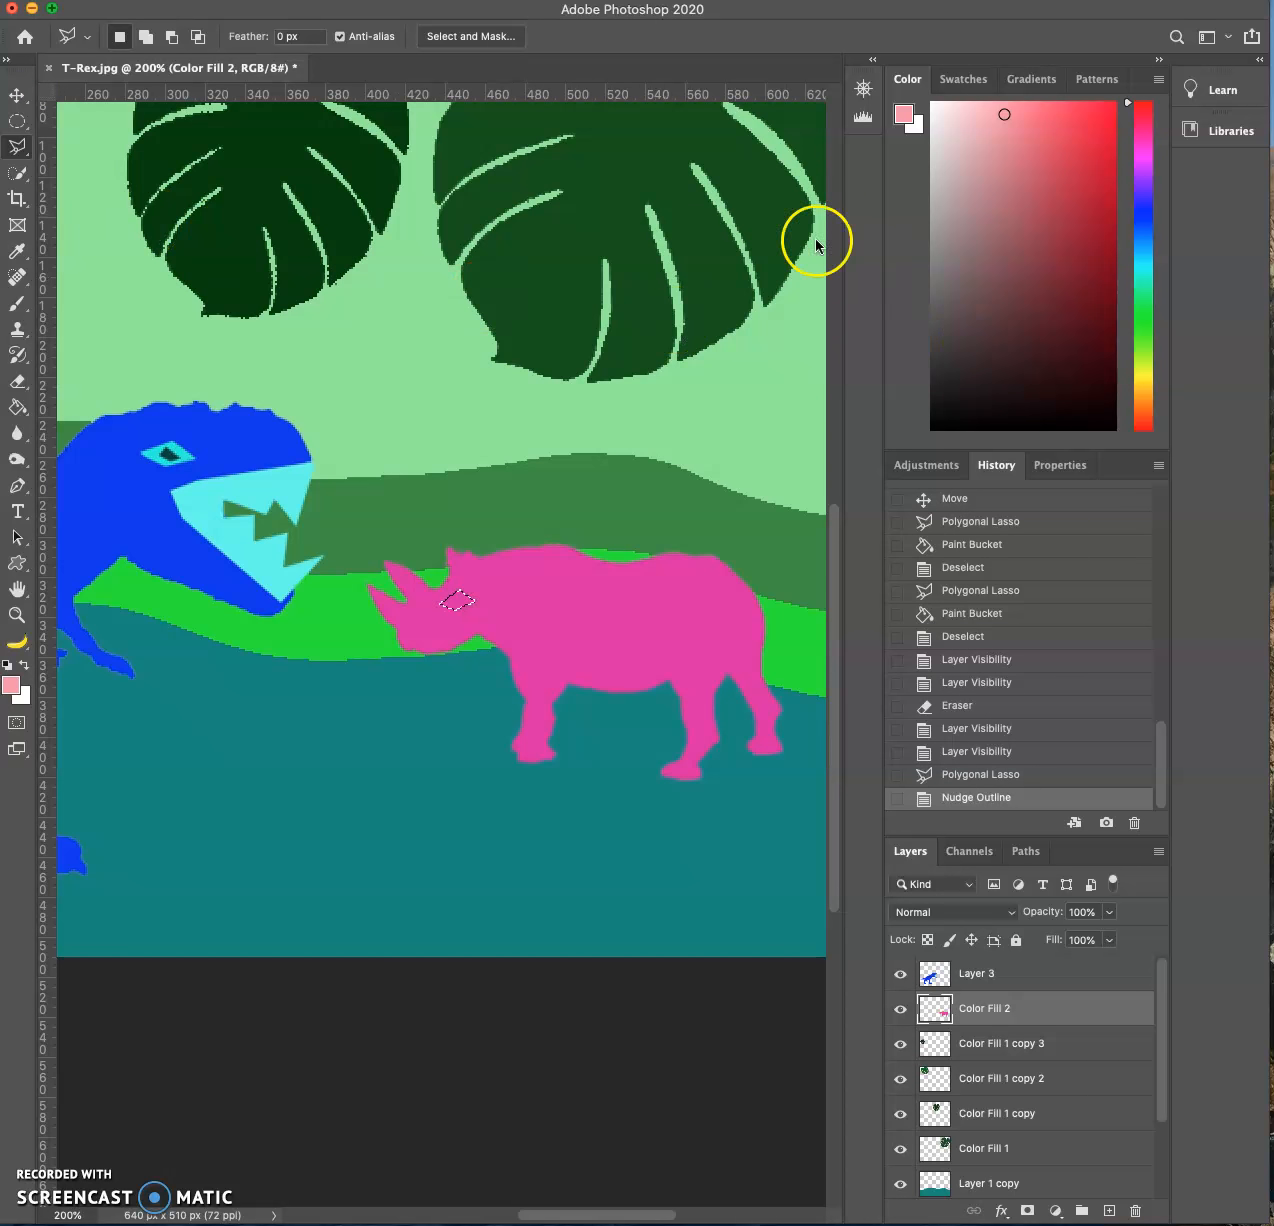
- Fill the eye selection on the rhino layer with dark red using the Paint Bucket and deselect it
left_click(14, 409)
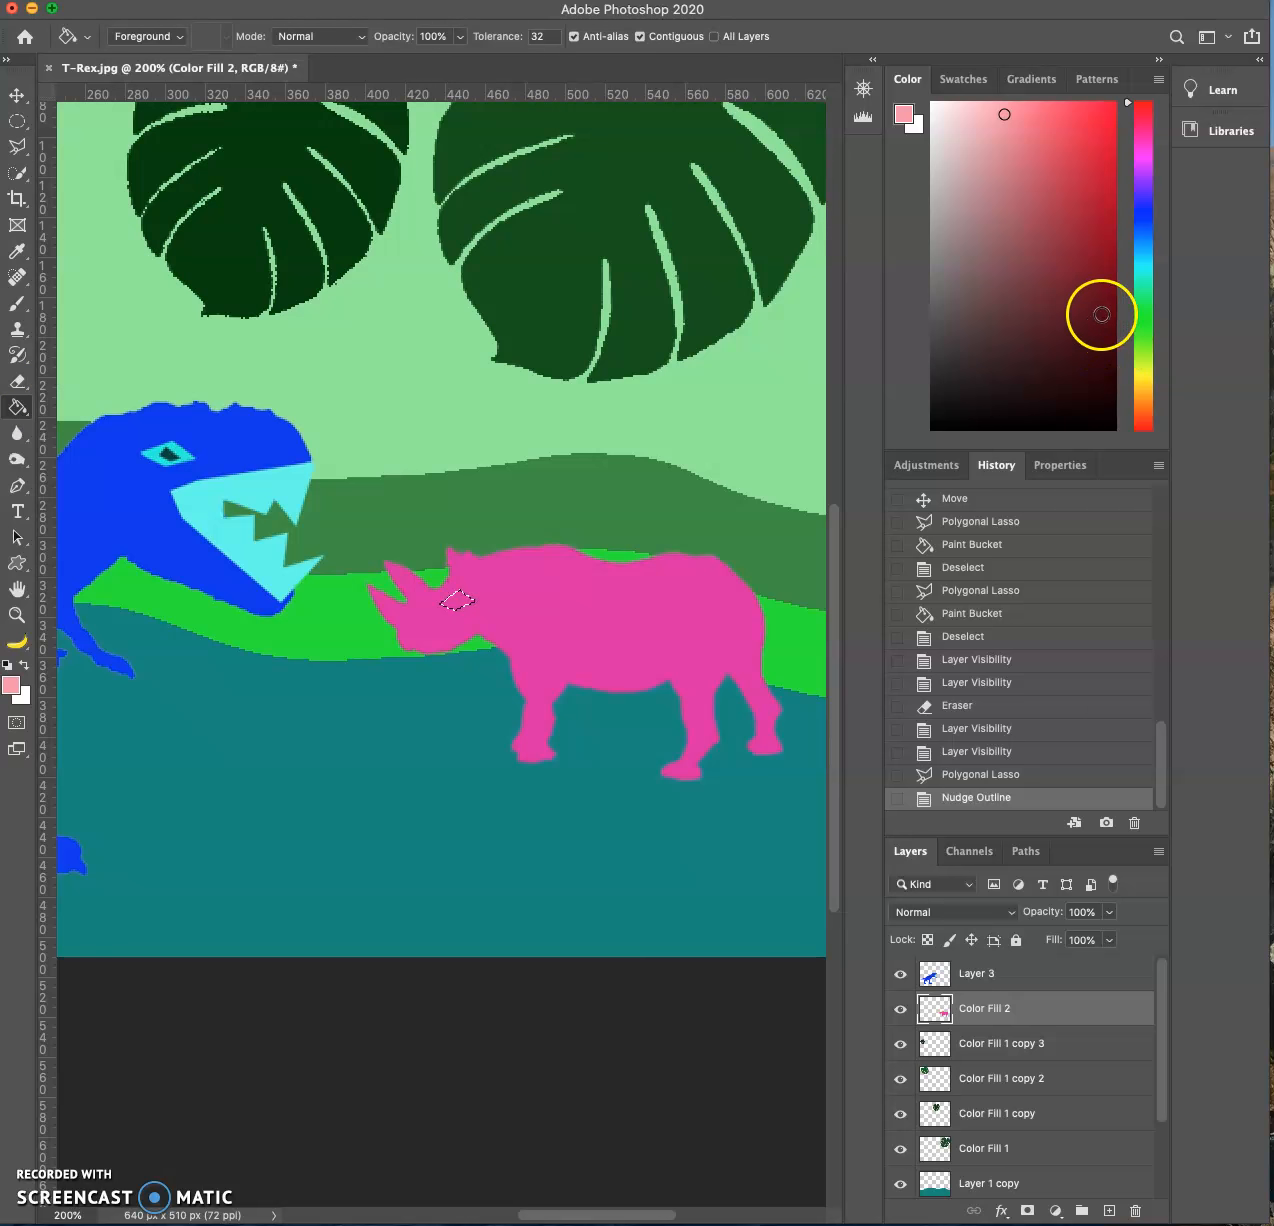
left_click(1101, 314)
left_click(457, 601)
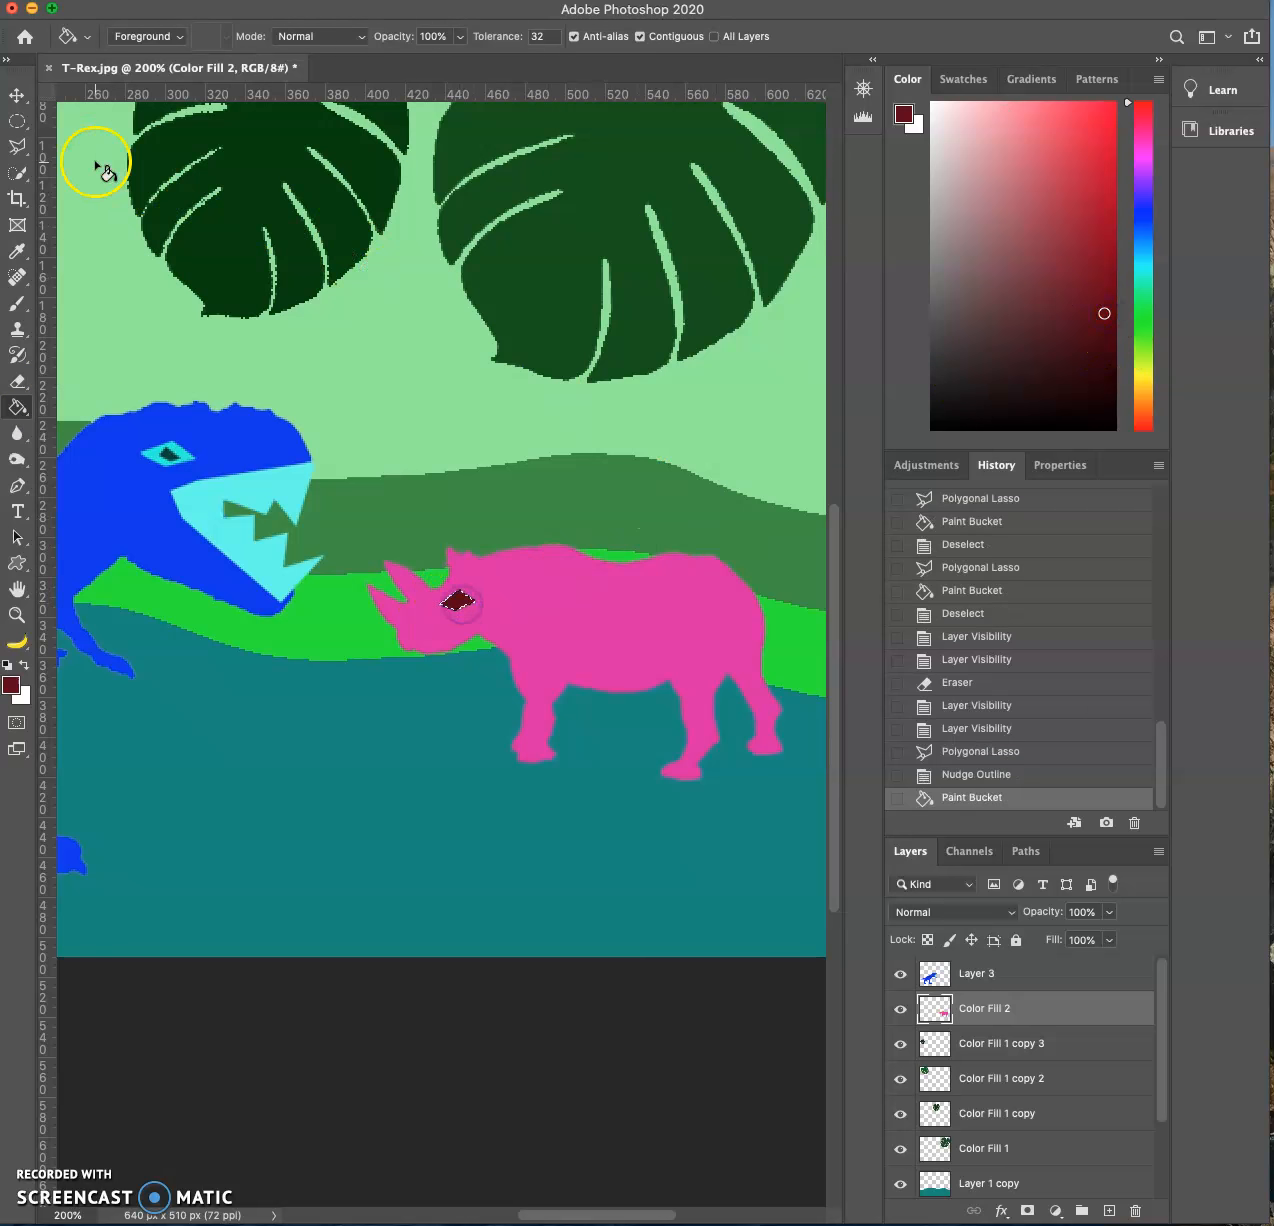
left_click(18, 96)
key("cmd+d")
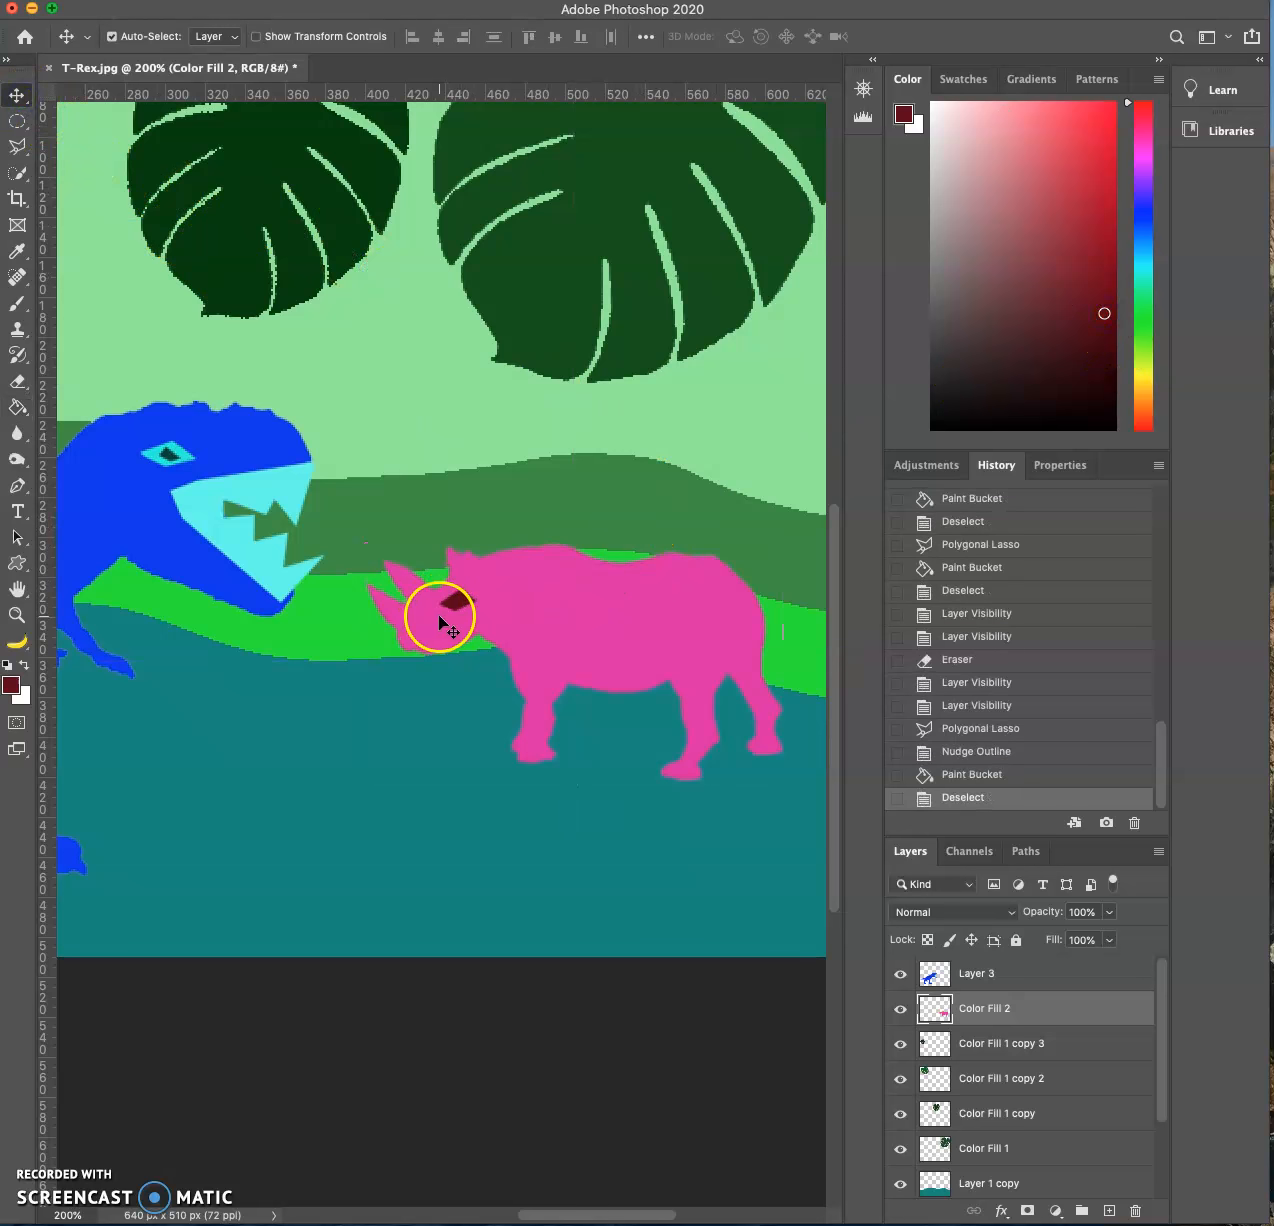
- Outline a small pupil shape inside the rhino's dark red eye with the Polygonal Lasso
left_click(12, 148)
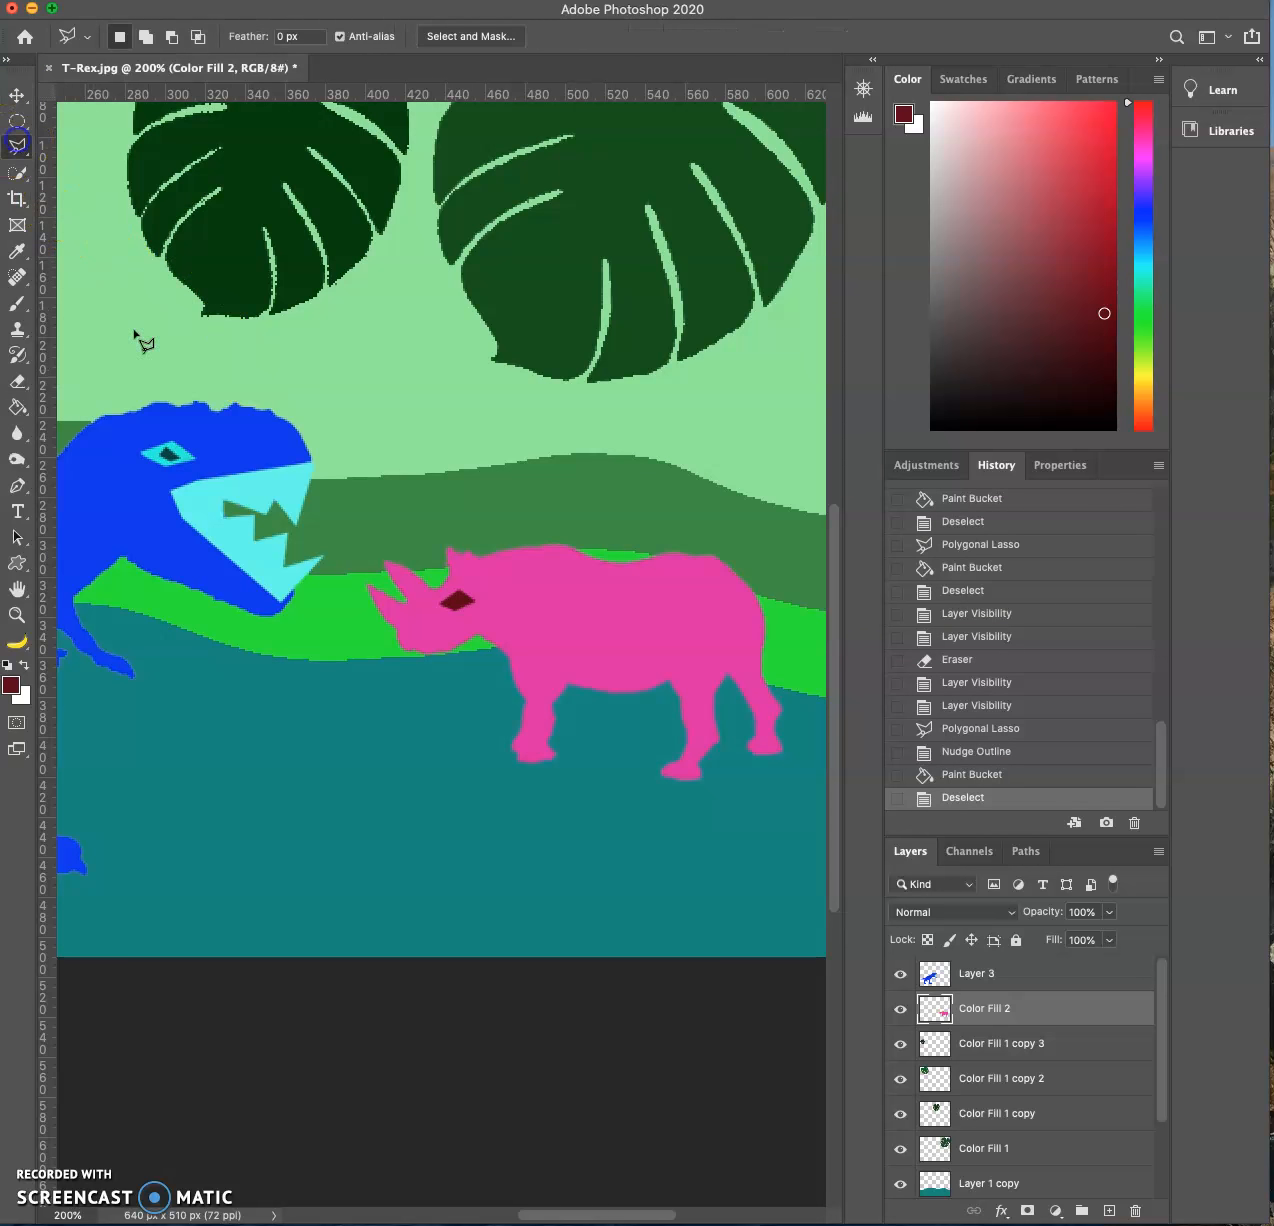
key("cmd+plus")
key("cmd+plus")
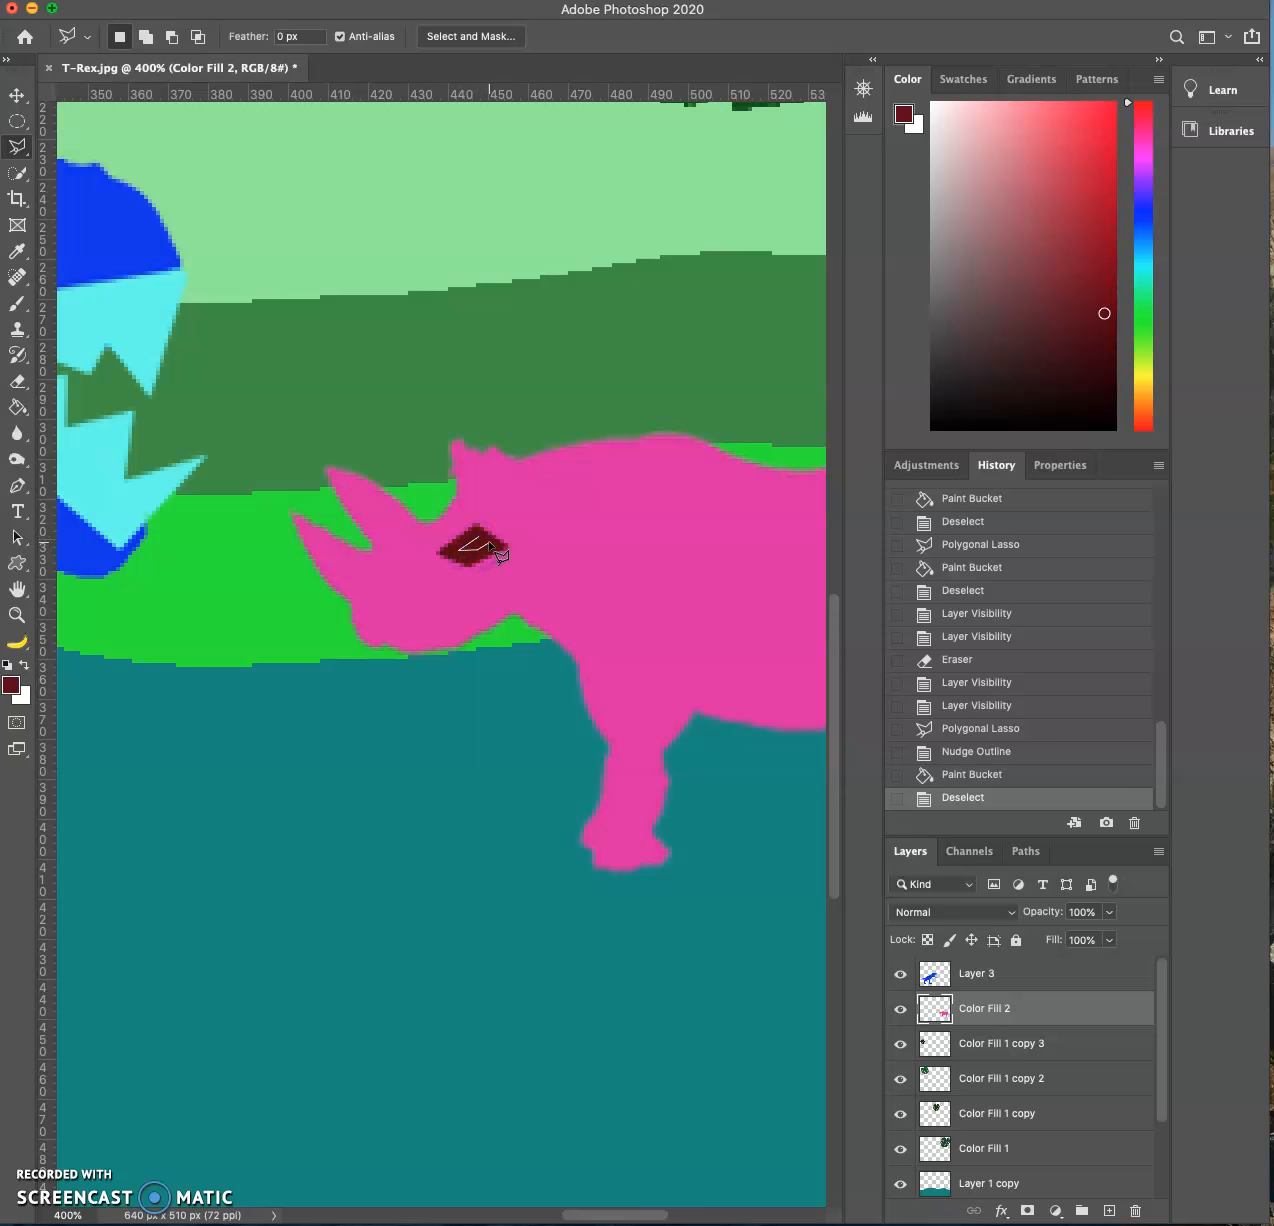
left_click(488, 548)
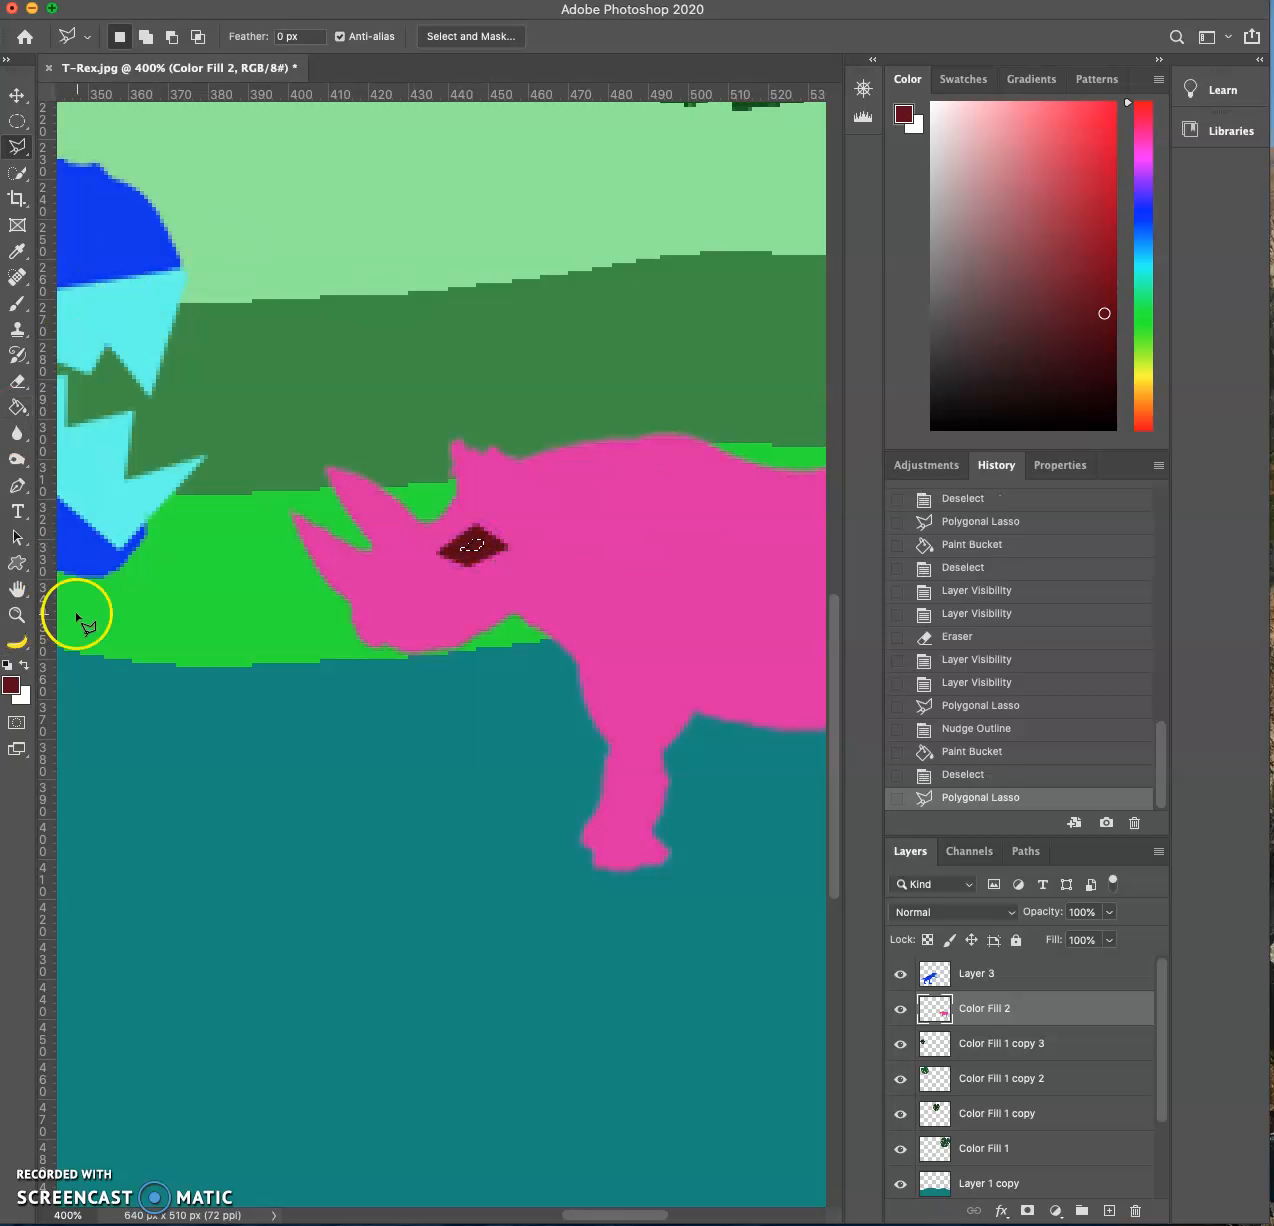
- Set the foreground color to light pink #f78ea2, fill the pupil selection with the Paint Bucket and deselect it
left_click(11, 685)
left_click(807, 177)
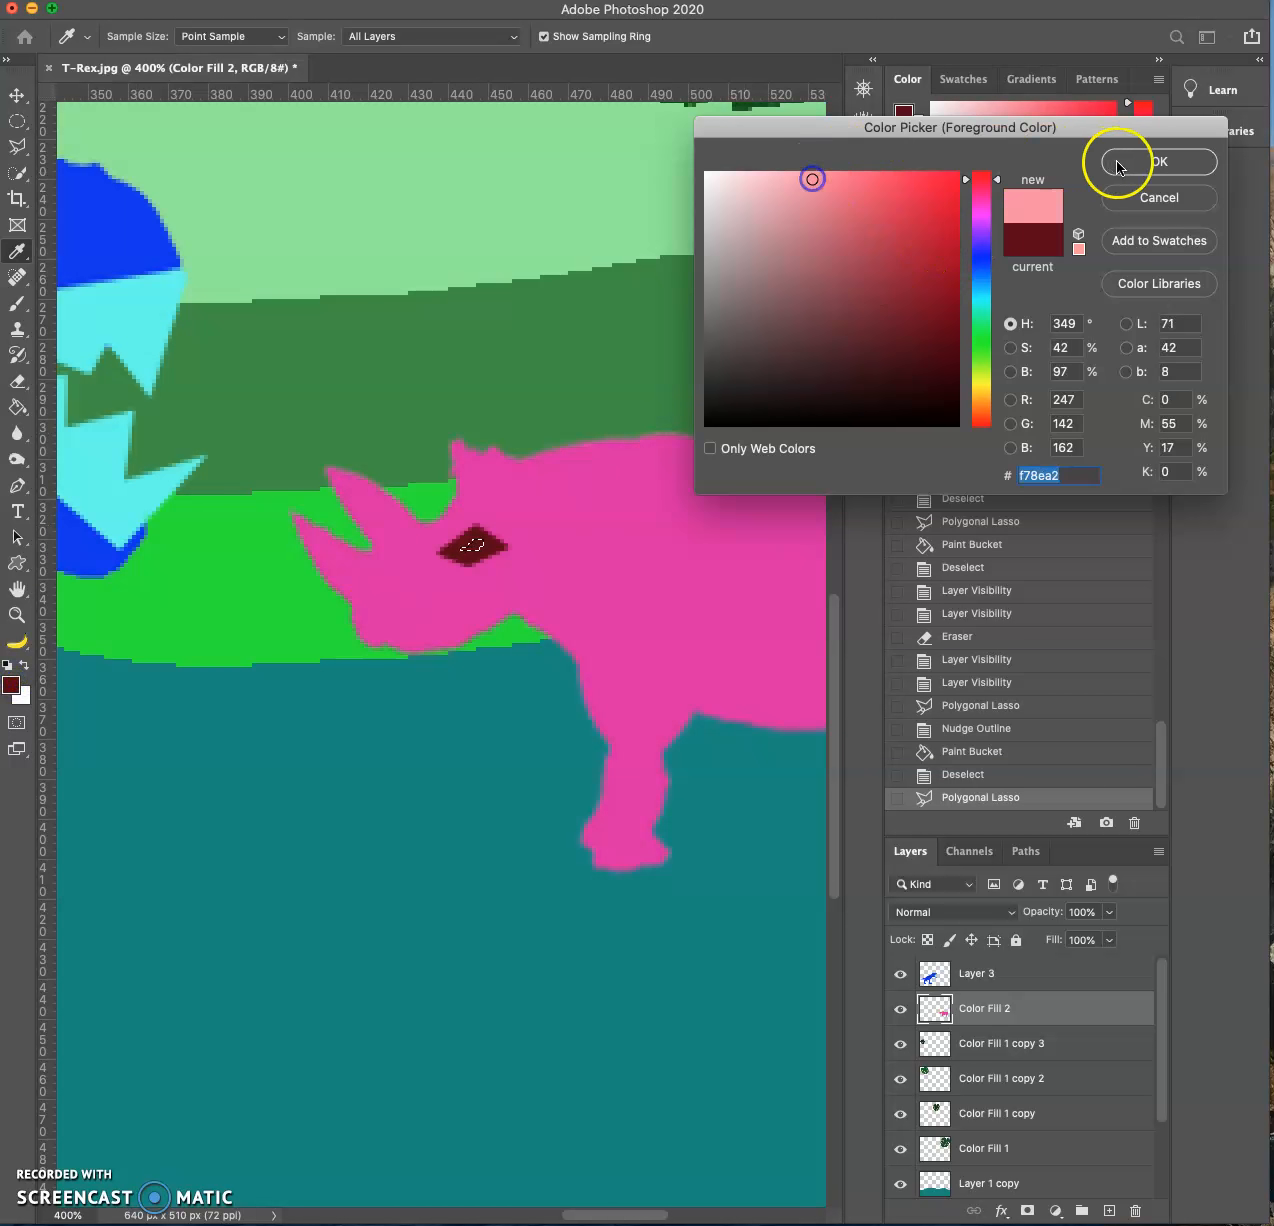
left_click(1115, 162)
left_click(17, 407)
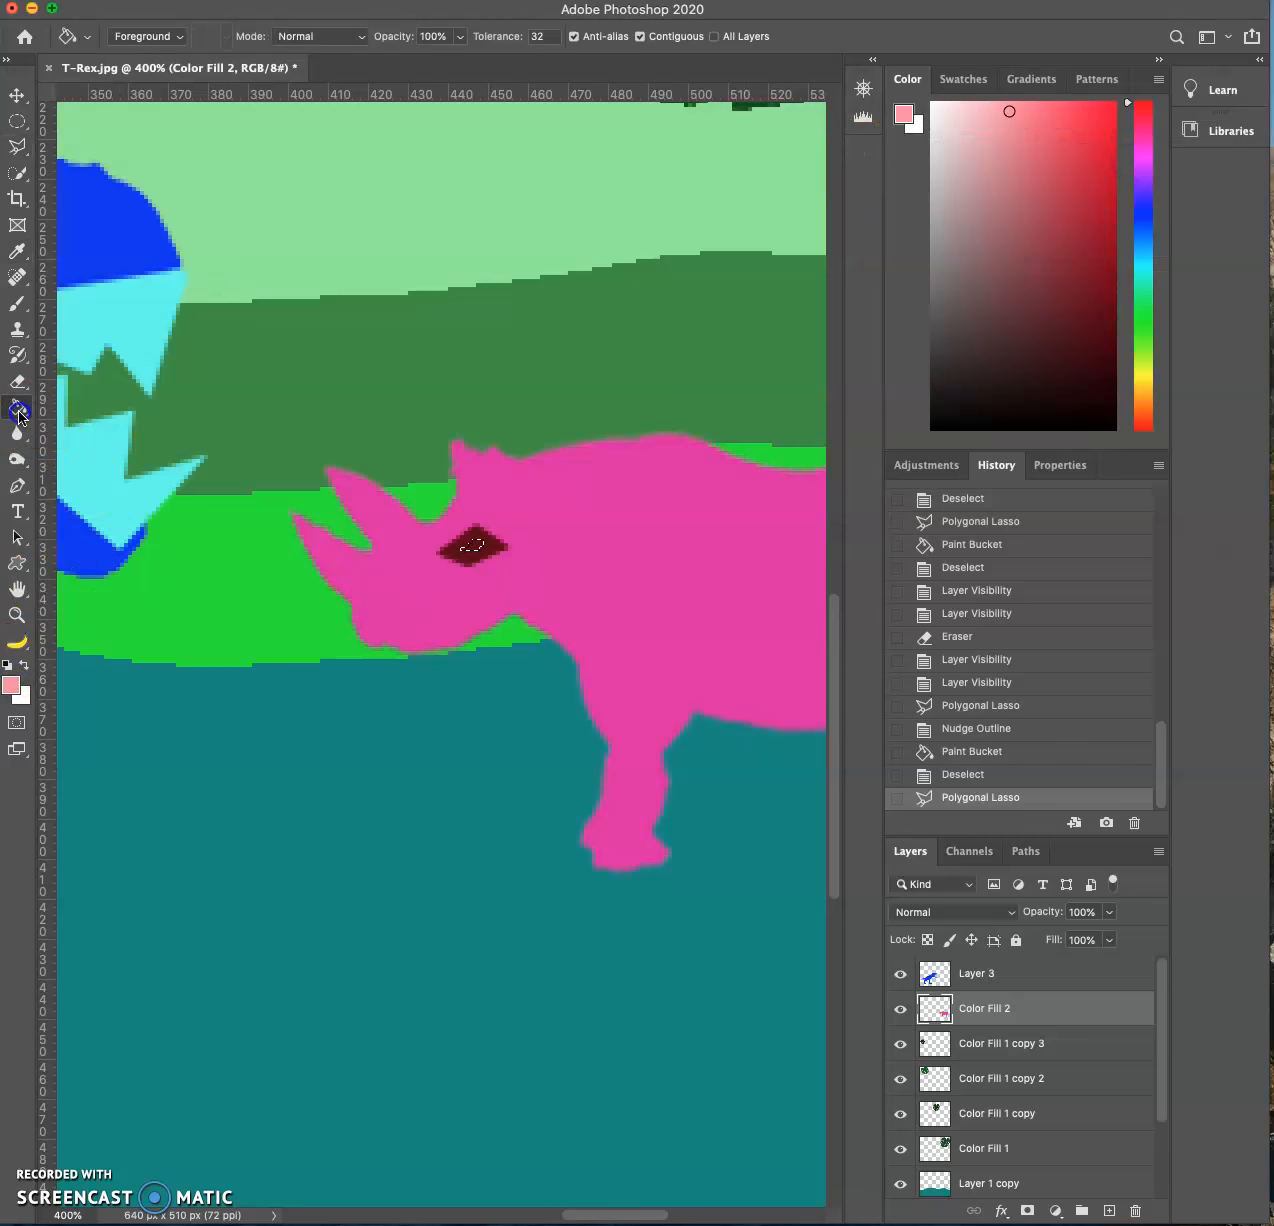
left_click(484, 547)
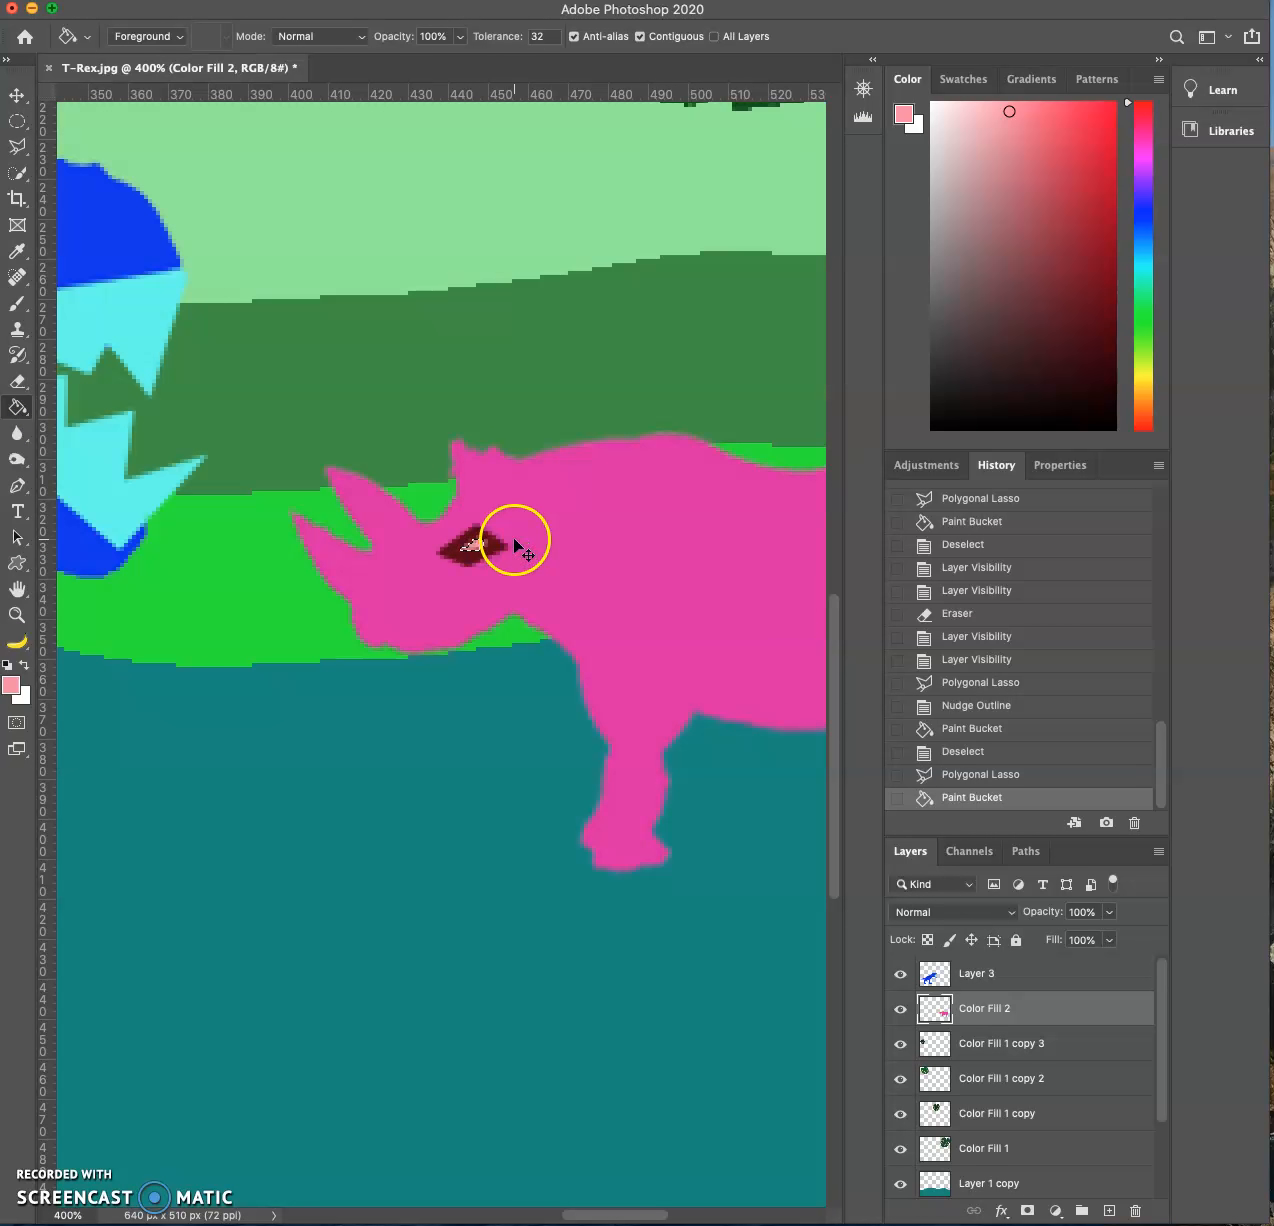
key("ctrl+d")
key("super+minus")
key("super+minus")
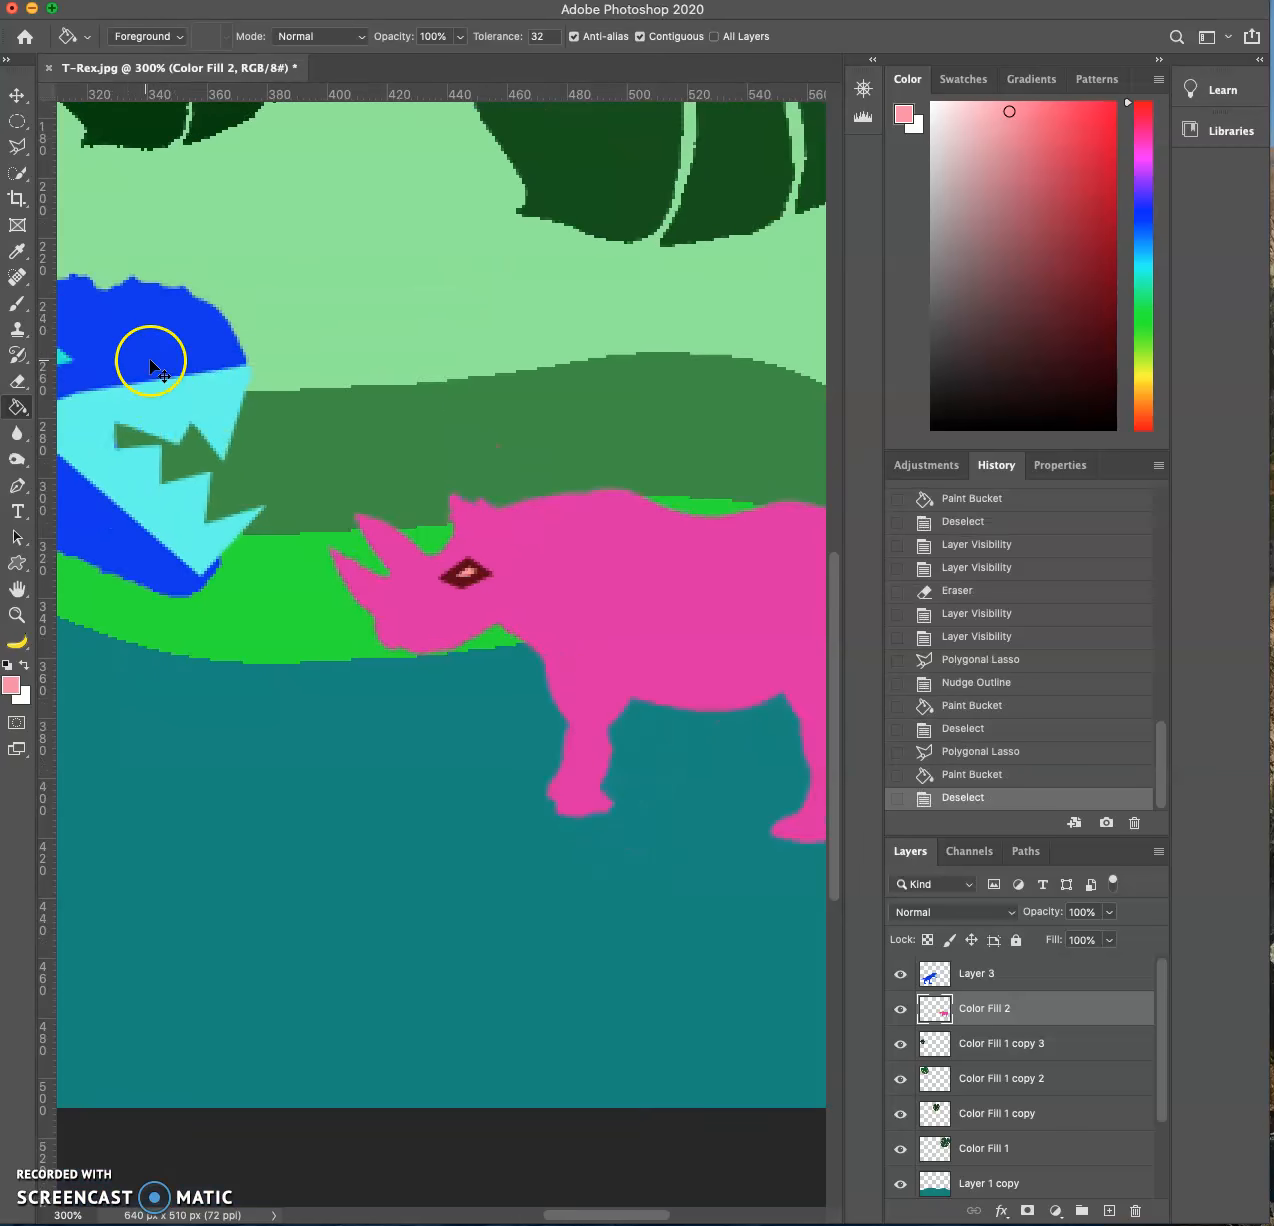
- Outline a narrow downward-pointing triangle at the top of the rhino's neck with the Polygonal Lasso
left_click(17, 146)
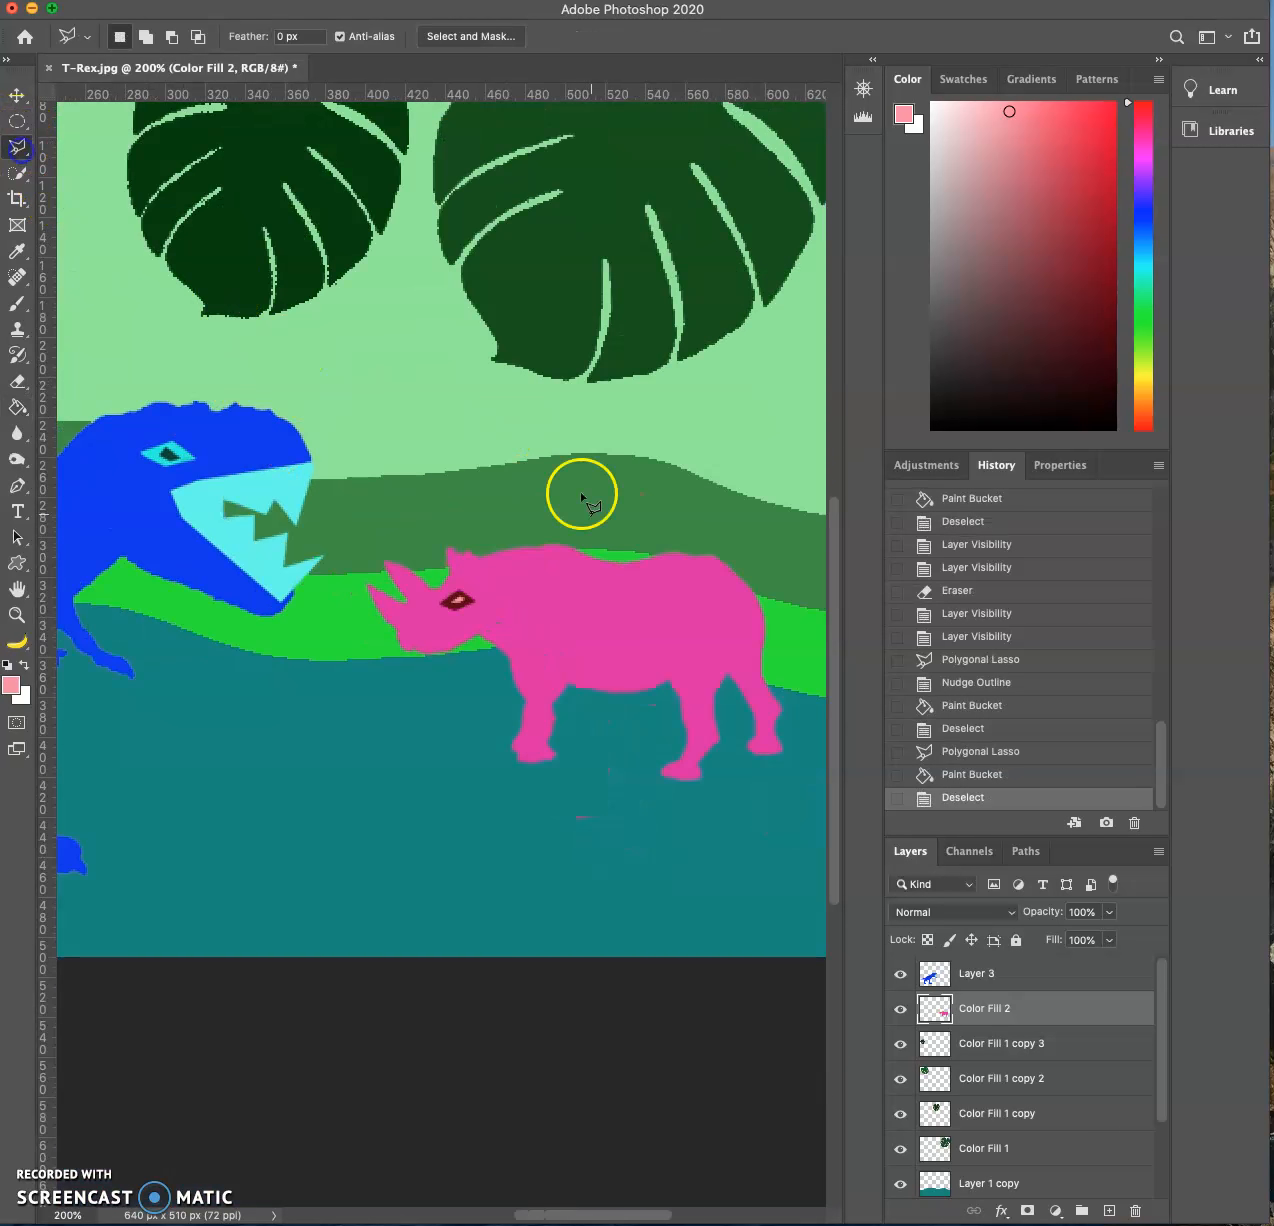
left_click(502, 553)
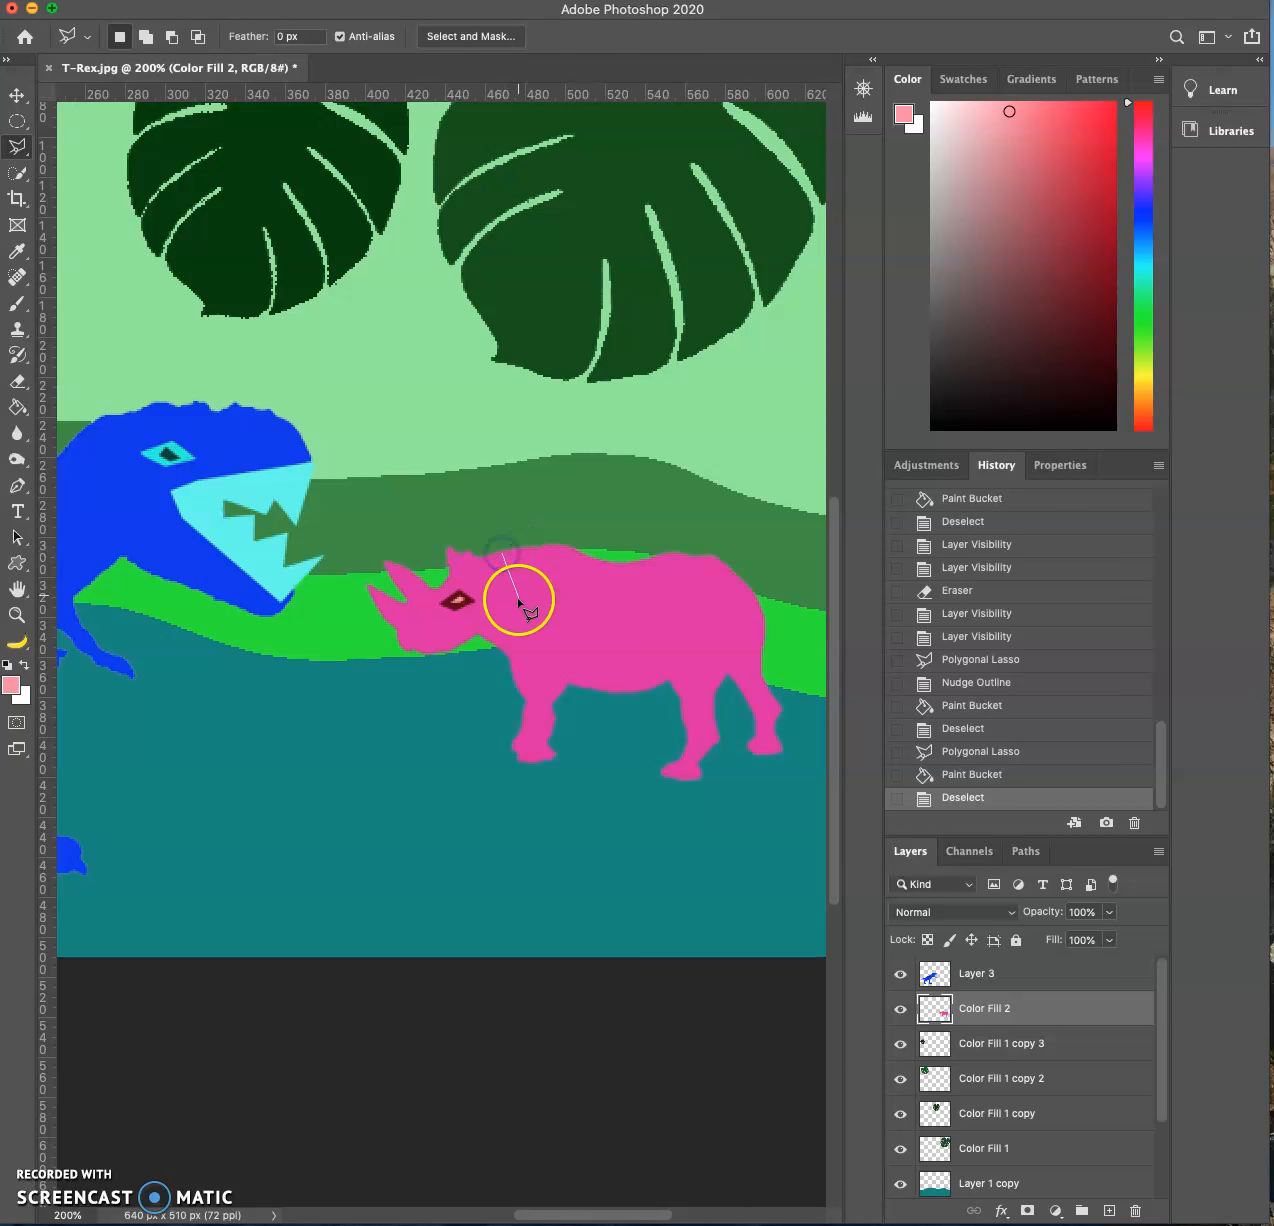
left_click(505, 555)
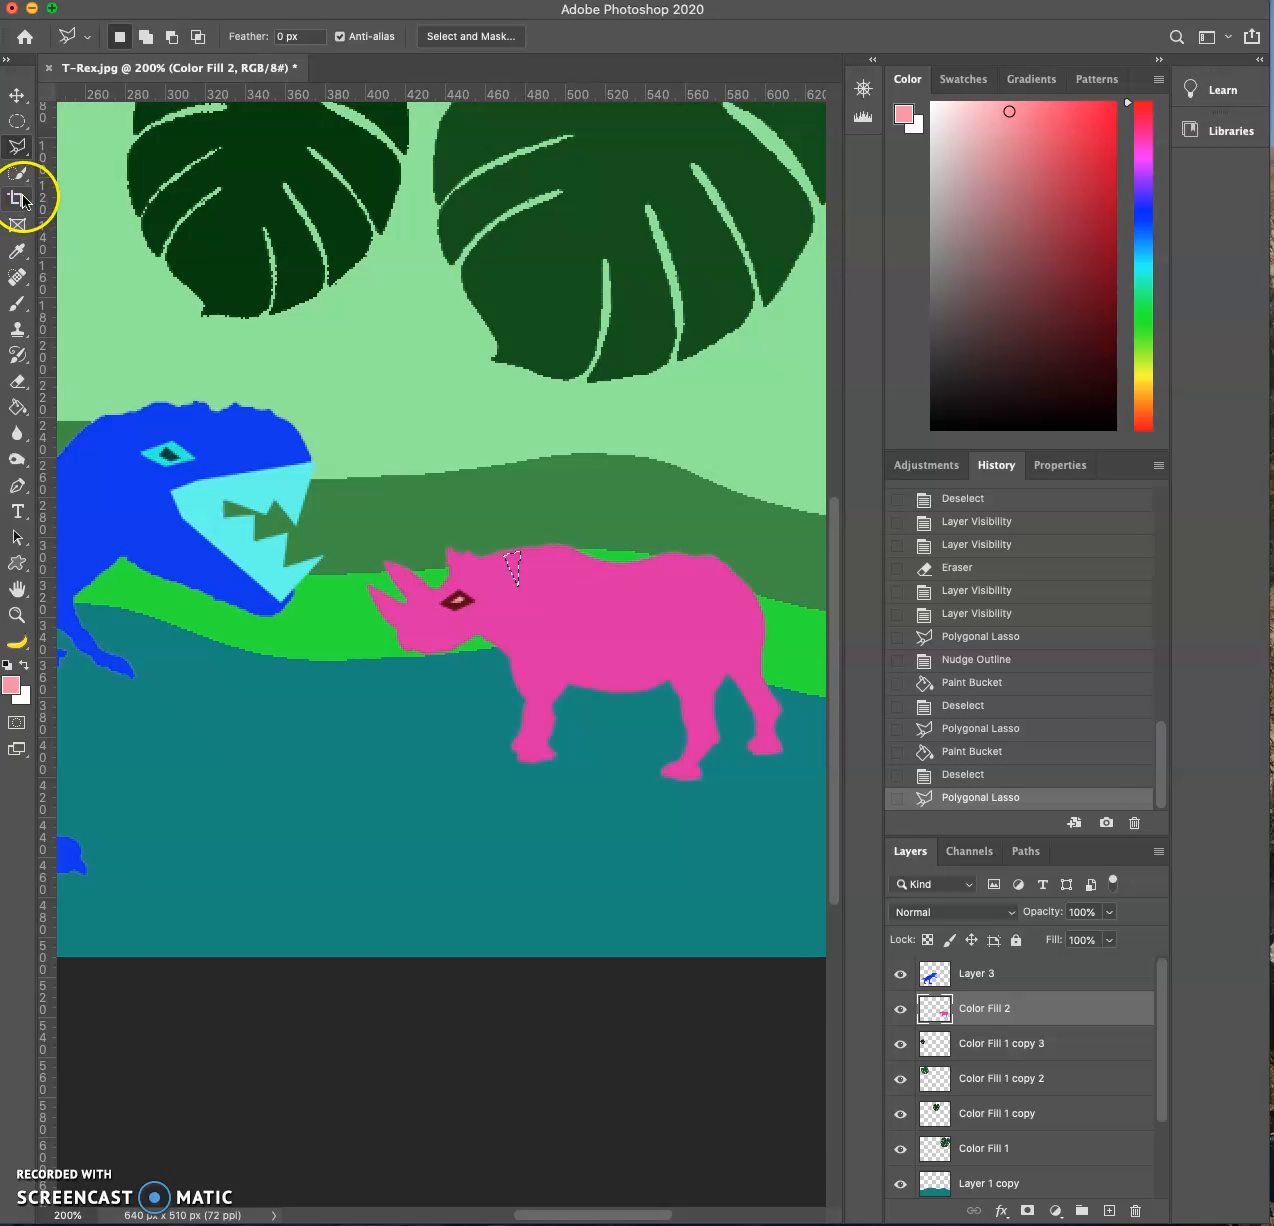
- Set the foreground color to red #f02047 and fill the triangle selection on the rhino's neck with the Paint Bucket
left_click(10, 688)
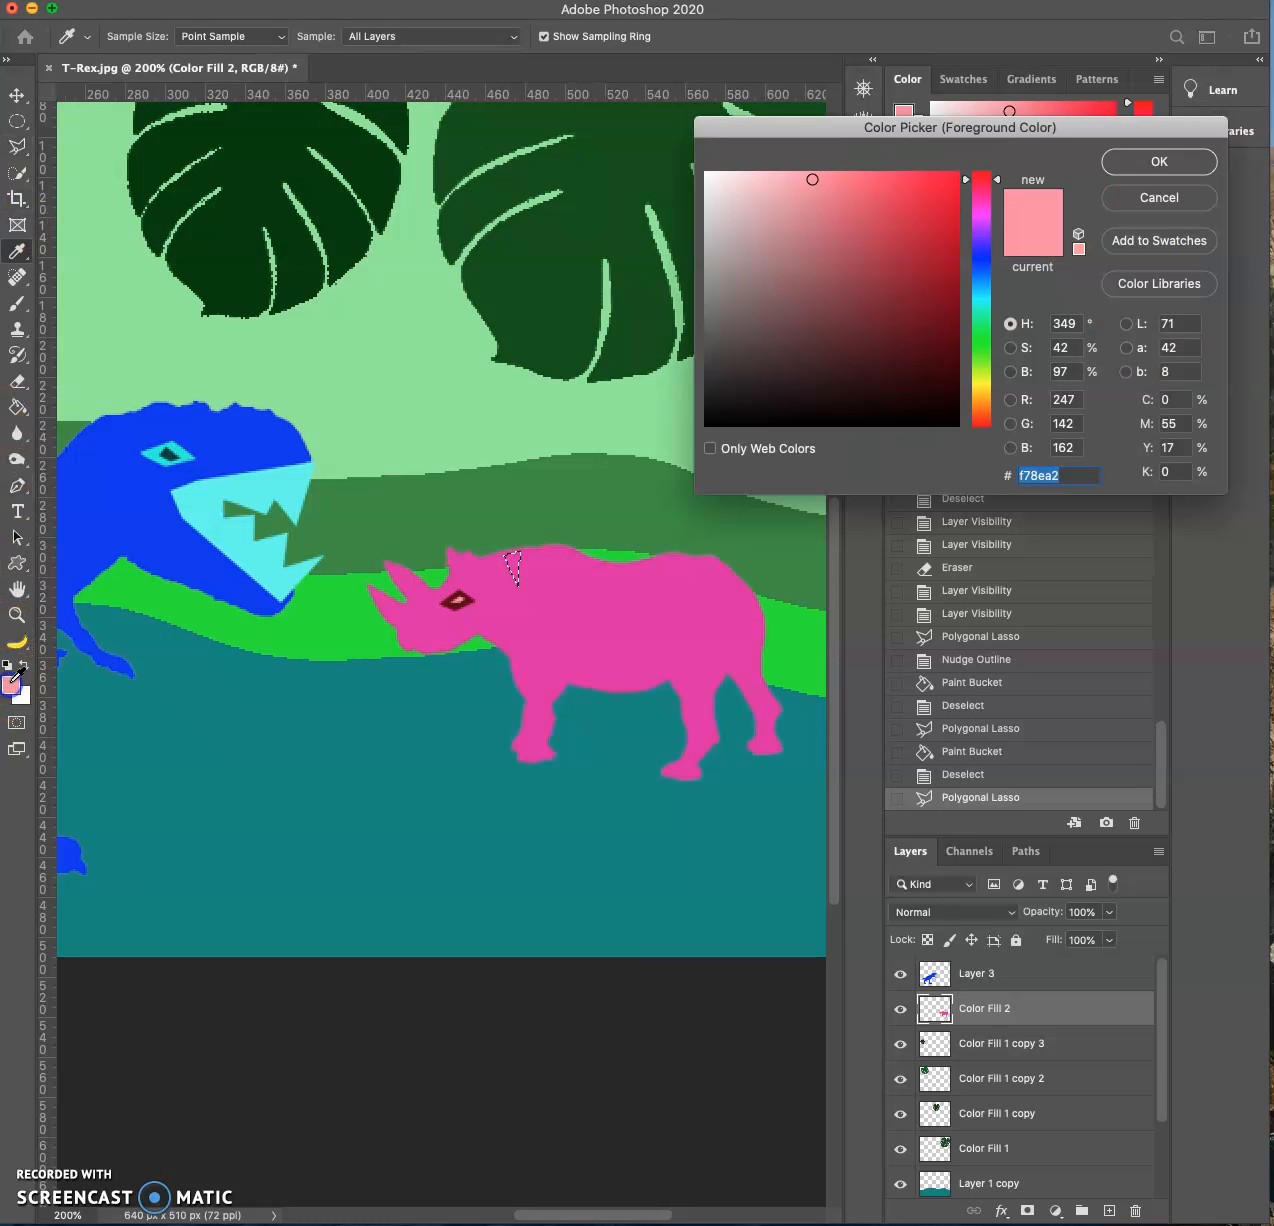
left_click(926, 186)
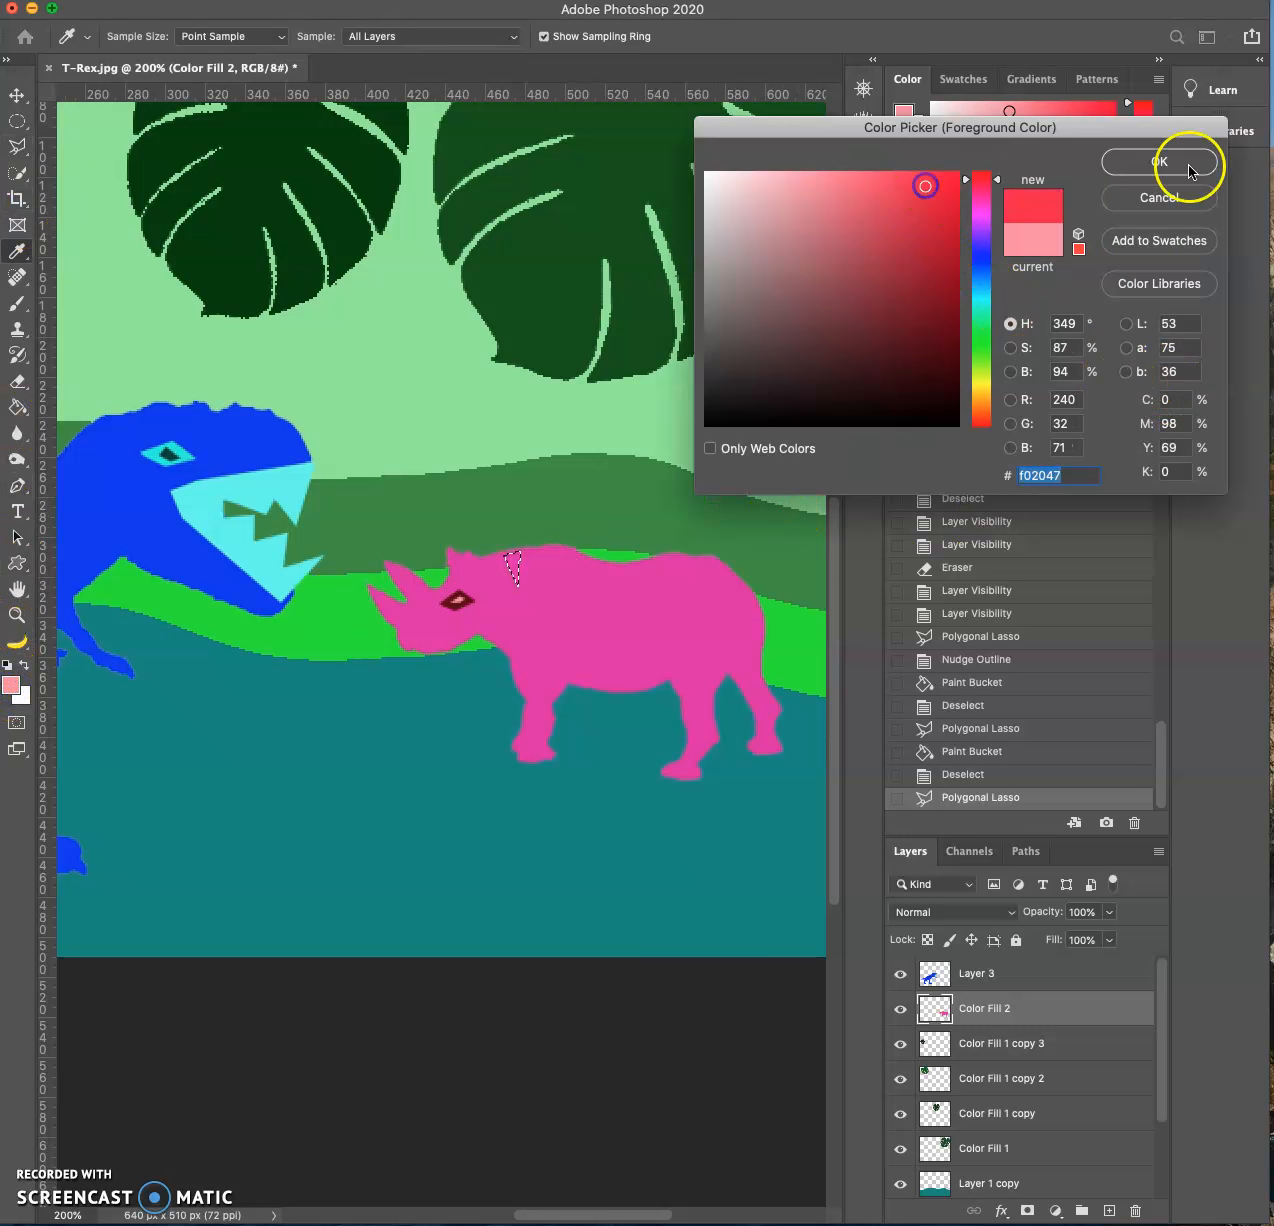
left_click(1187, 164)
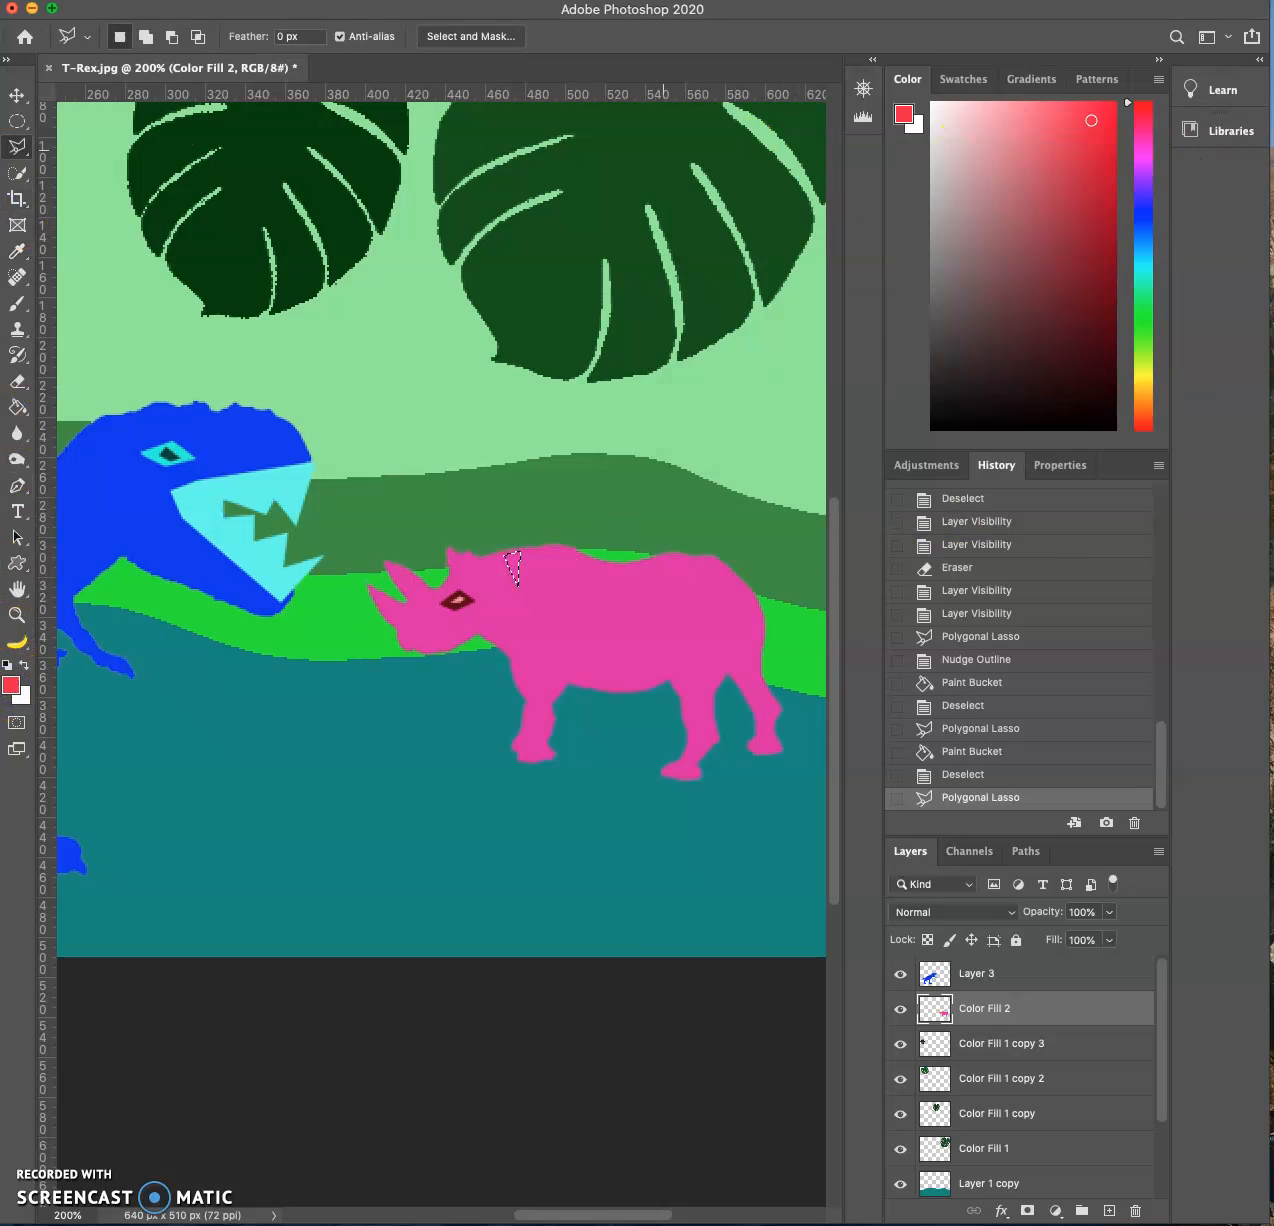
left_click(18, 408)
left_click(514, 563)
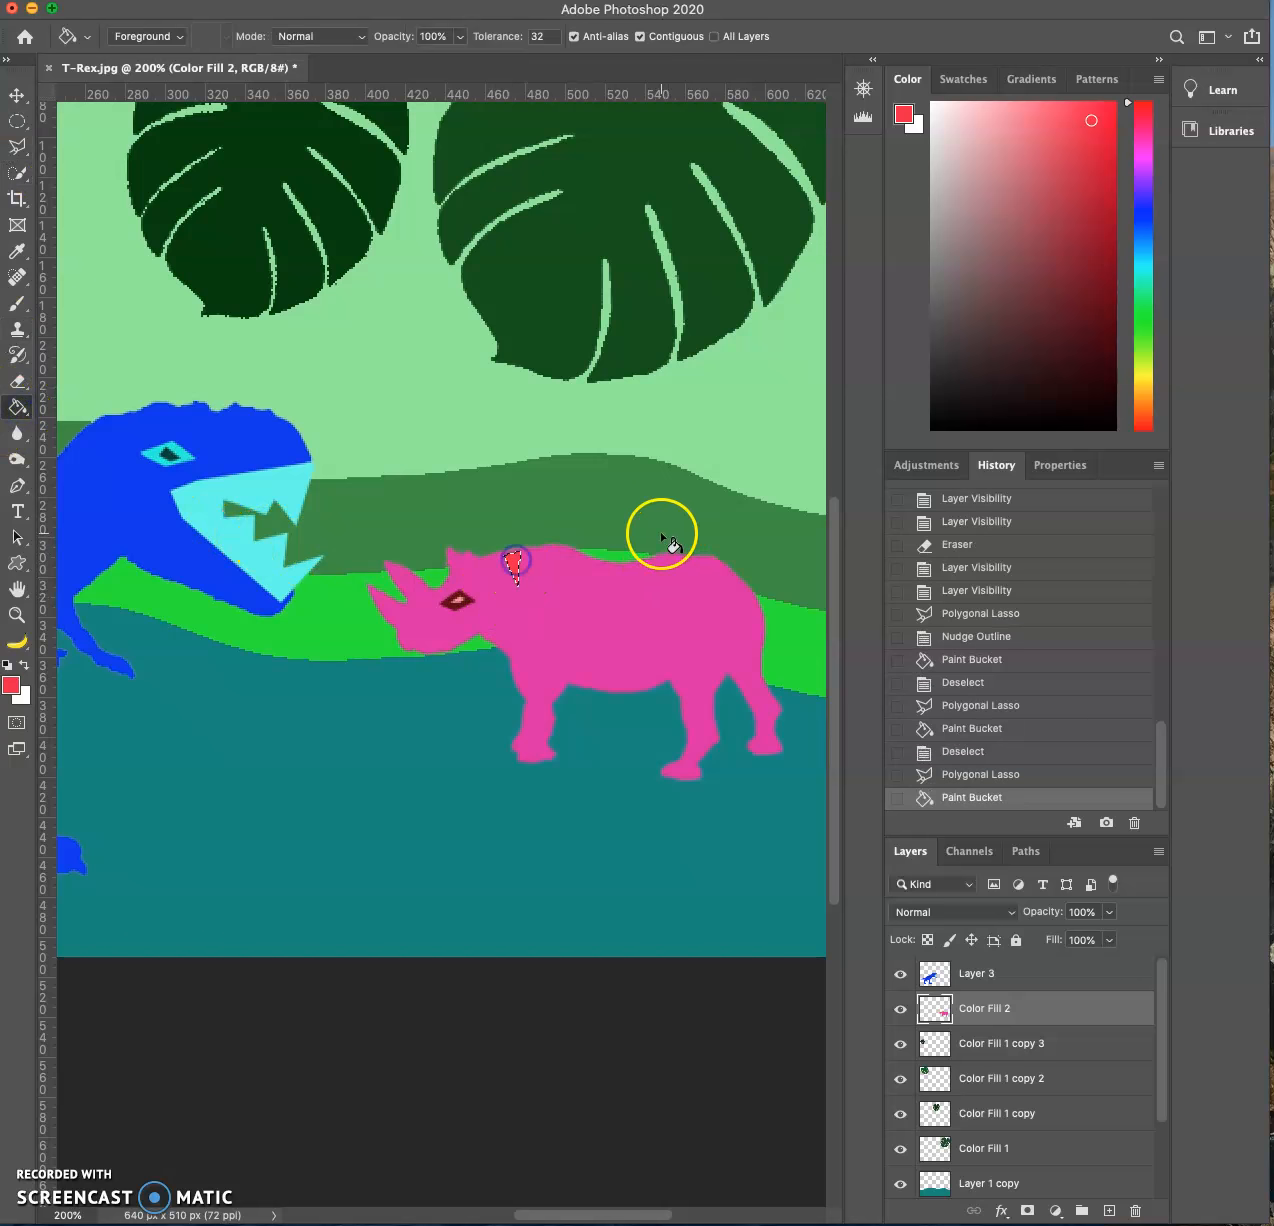
- Nudge the selected red triangle slightly upward with the Move tool so it meets the rhino's back edge
key("super+equal")
key("super+equal")
left_click(16, 96)
key("Up")
key("Up")
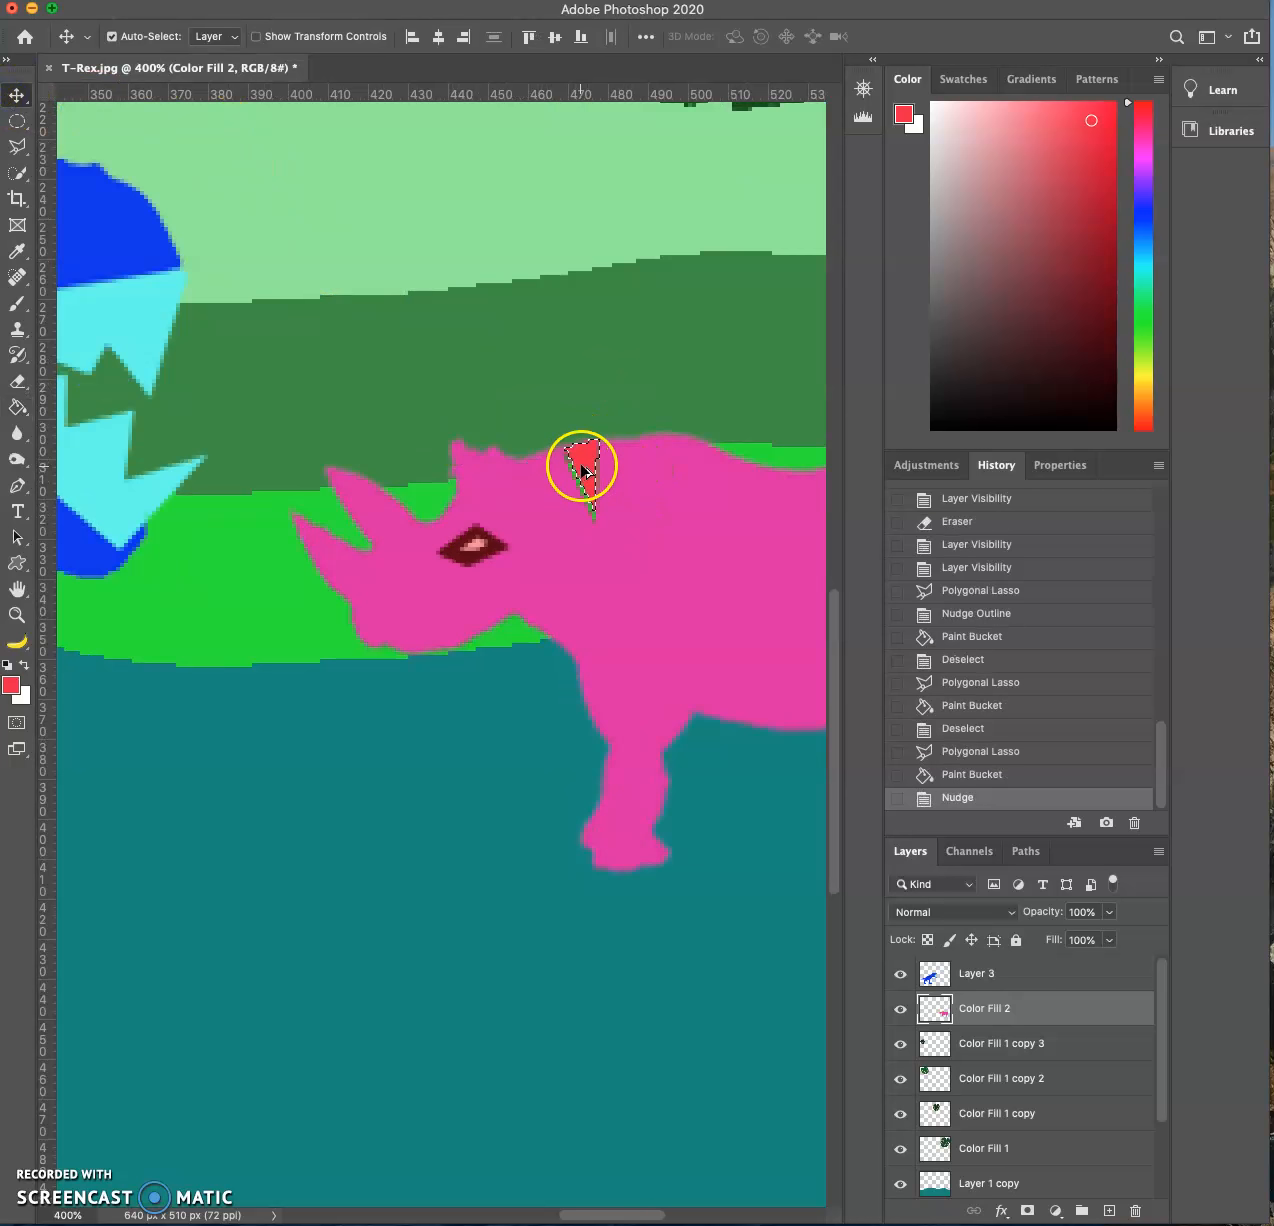
- Duplicate the red triangle a short way along the rhino's back and Free Transform the copy so it points straight down
left_click_drag(583, 461, 644, 468)
key("ctrl+t")
left_click(712, 469)
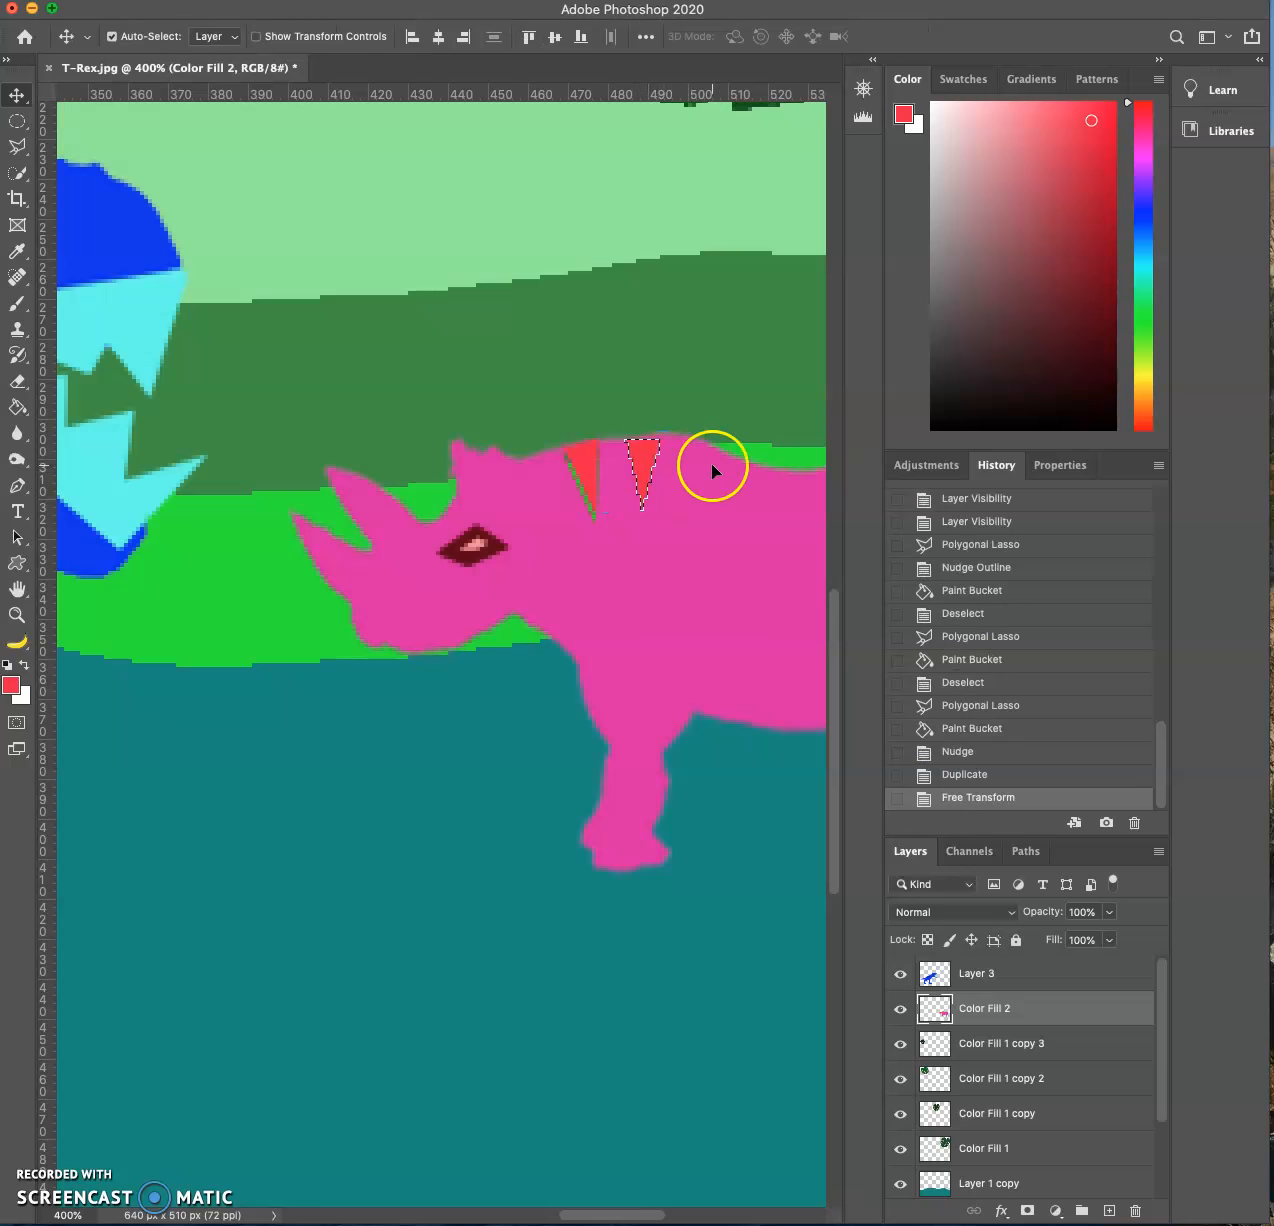
- Duplicate a third red stripe behind the second one, scaling it to about 148% and rotating it about 17° to fit the back
left_click_drag(741, 380, 507, 421)
left_click_drag(397, 505, 443, 598)
key("ctrl+t")
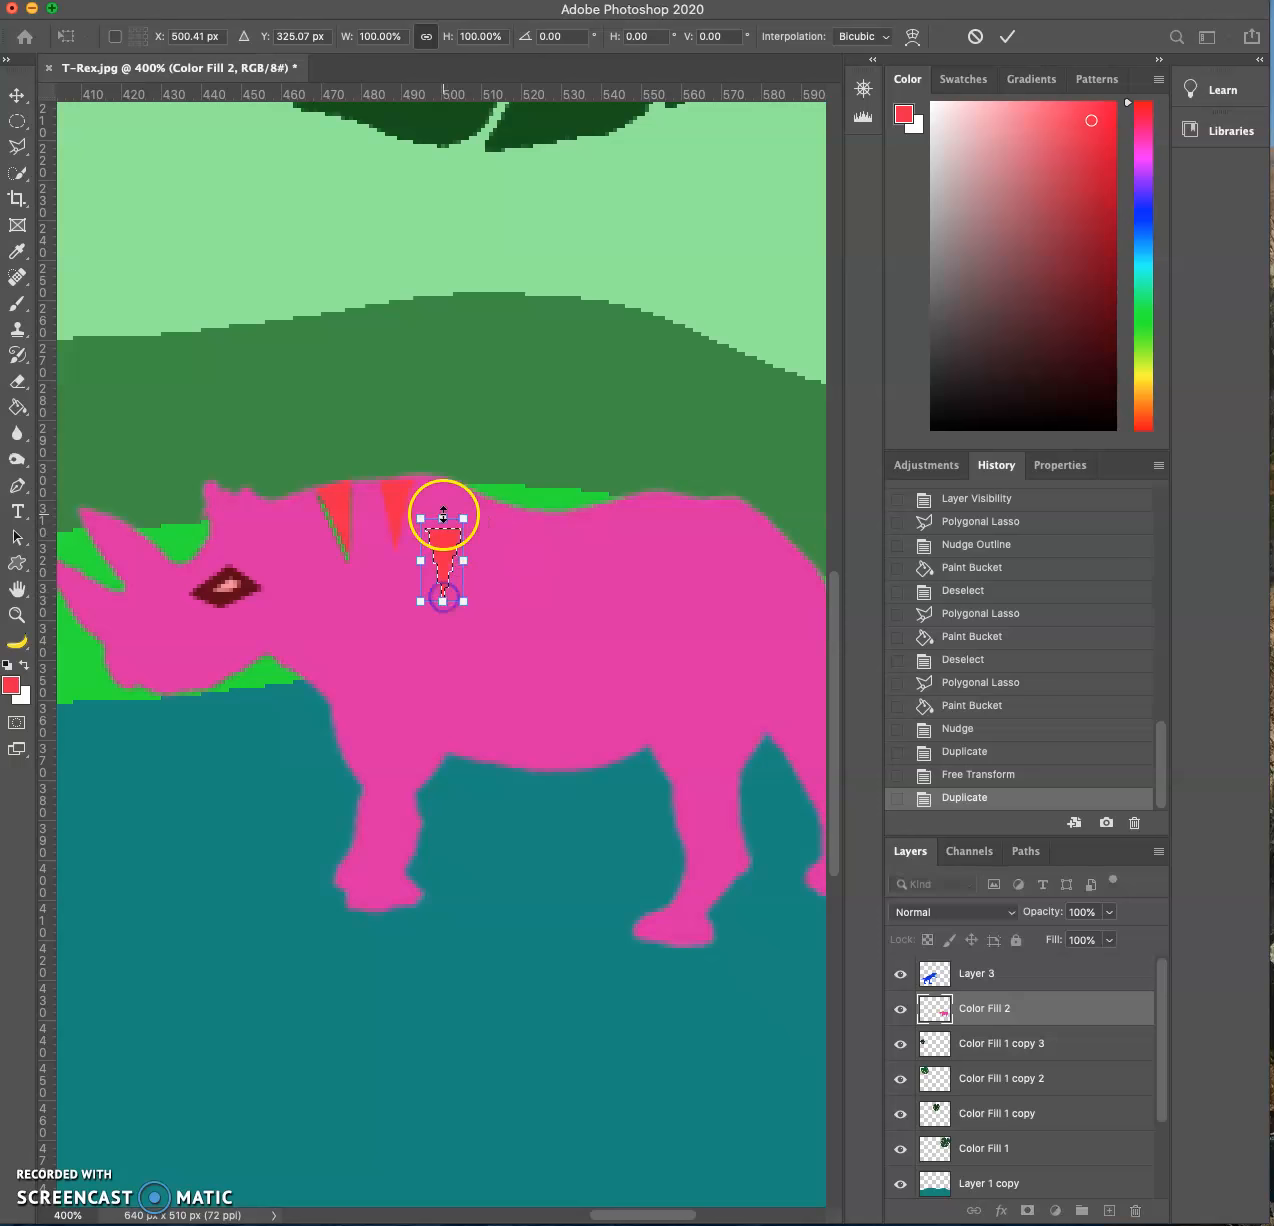
left_click_drag(465, 516, 518, 509)
left_click_drag(462, 508, 461, 502)
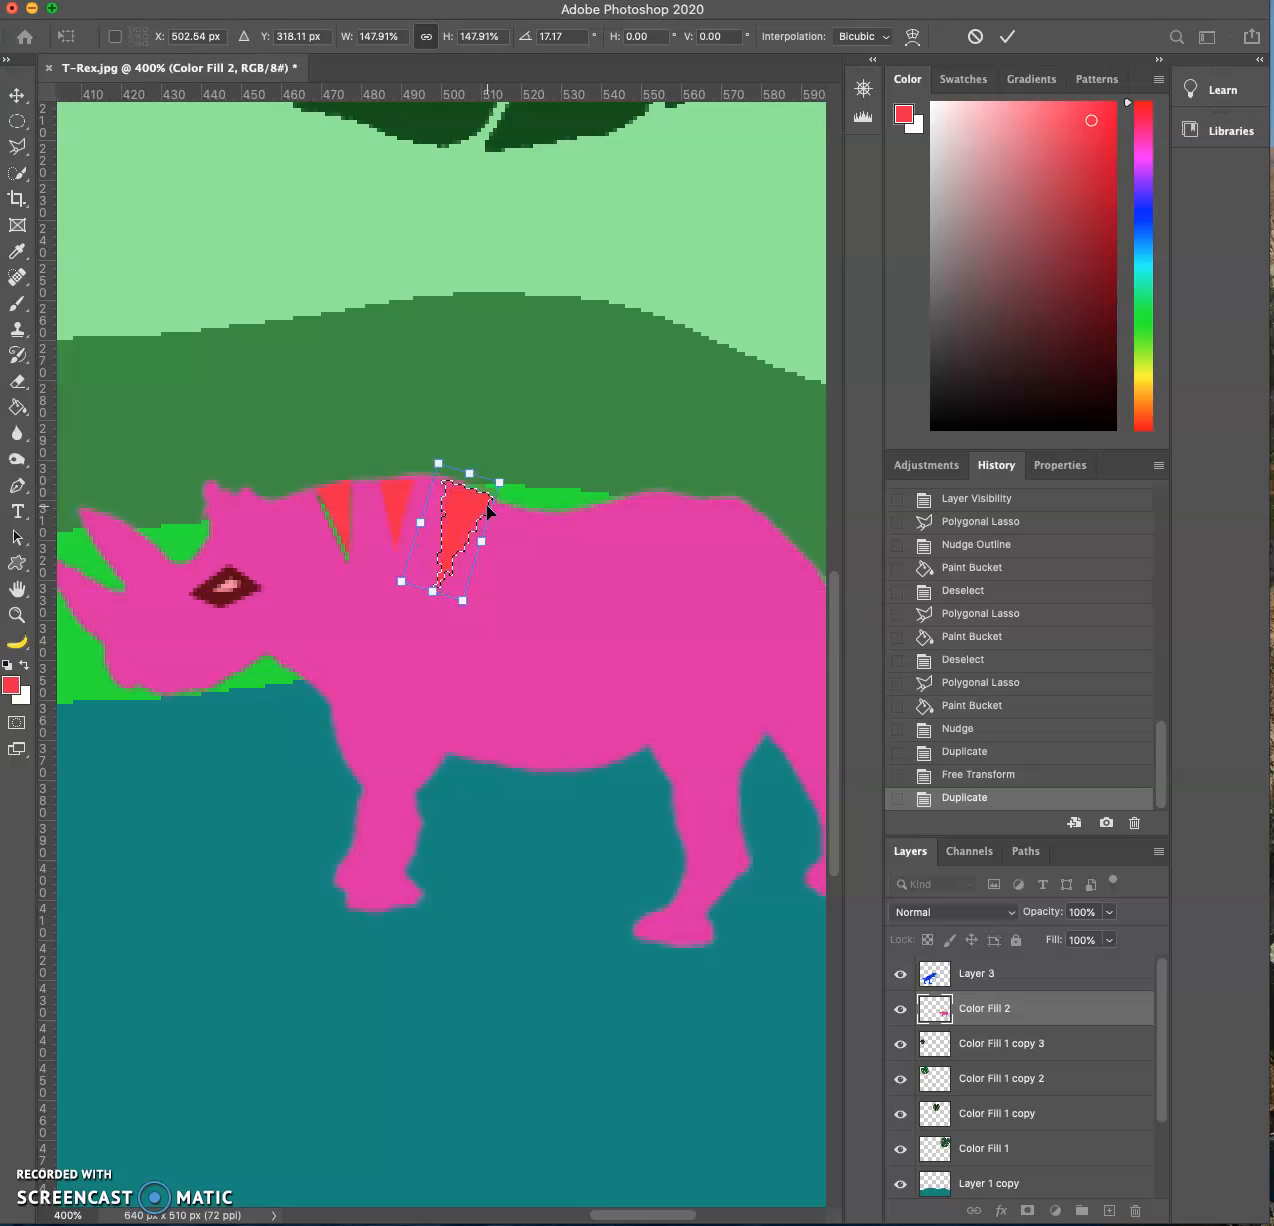
key("Return")
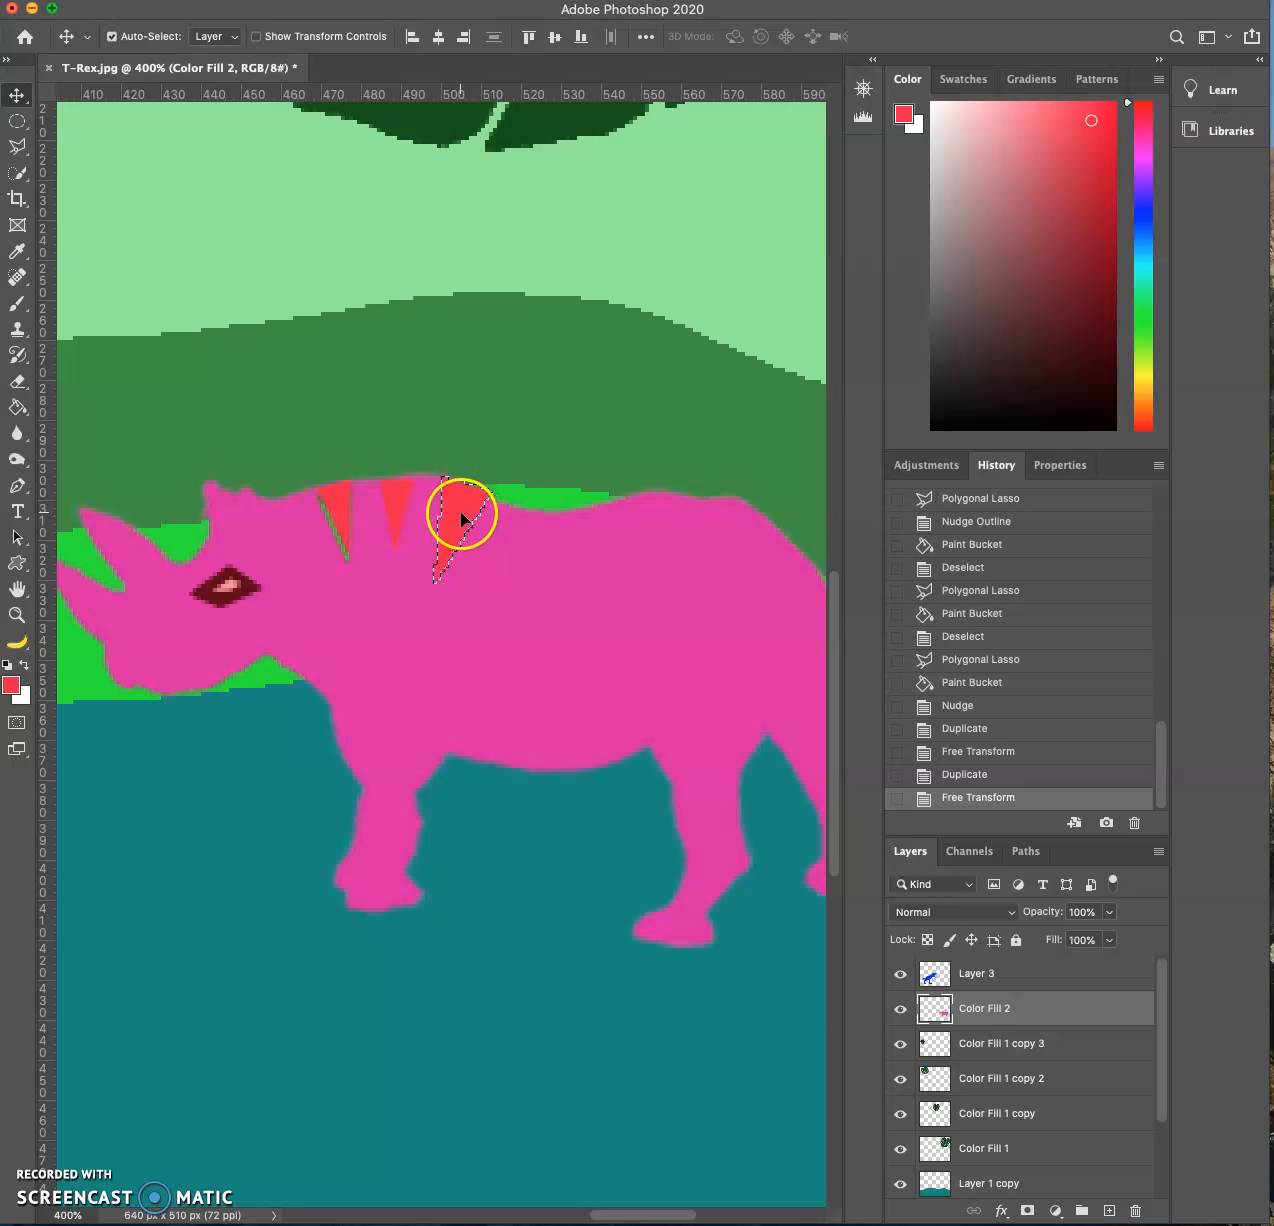
- Duplicate the large stripe to the dip in the rhino's back and rotate the copy about -5°
left_click_drag(458, 512, 530, 544)
key("super+t")
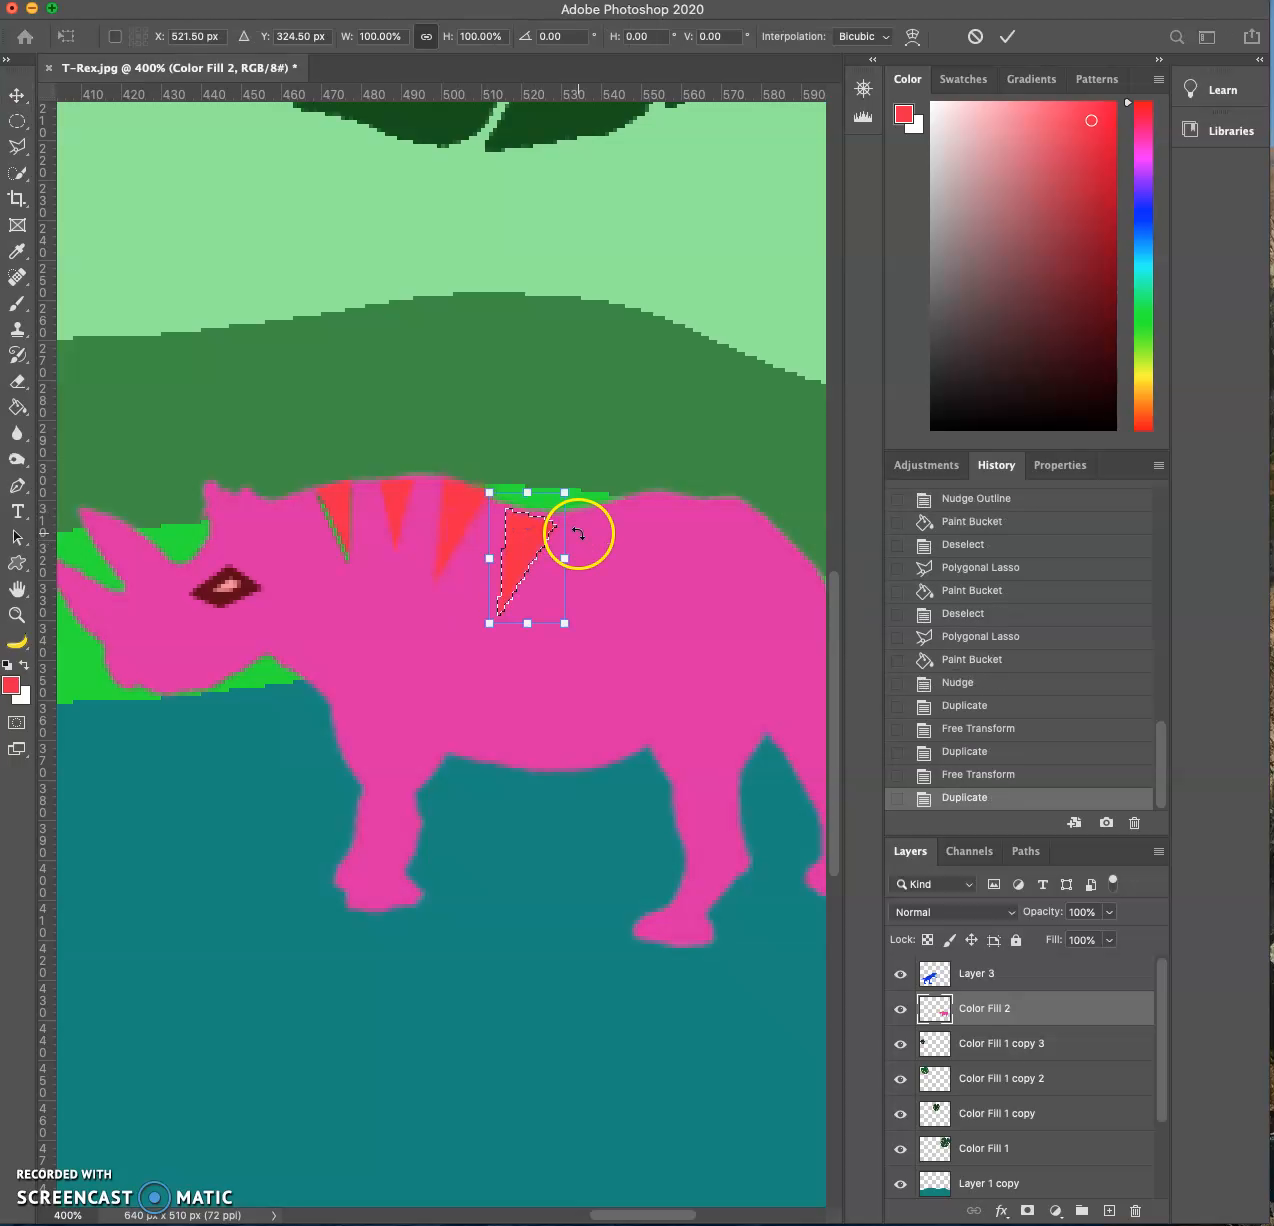
left_click_drag(601, 499, 586, 490)
left_click_drag(534, 547, 534, 540)
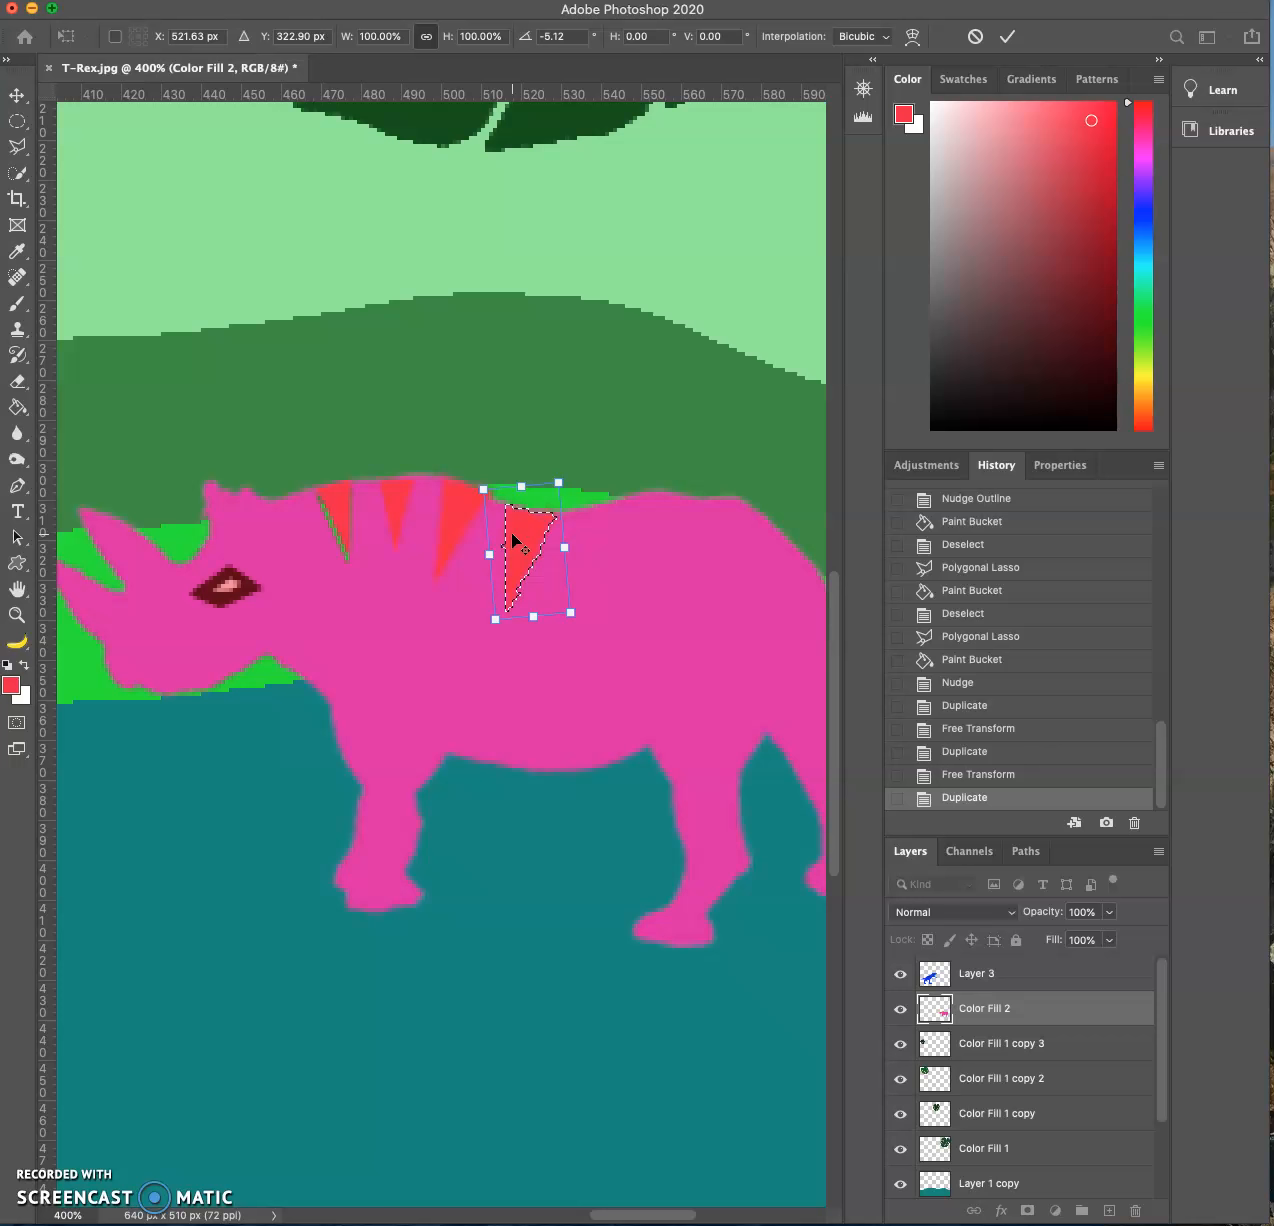
key("Return")
- Duplicate a fifth red stripe toward the rump, rotating it about -16.5° and scaling it to about 113%
left_click_drag(509, 530, 643, 475)
key("ctrl+t")
left_click_drag(597, 540, 599, 532)
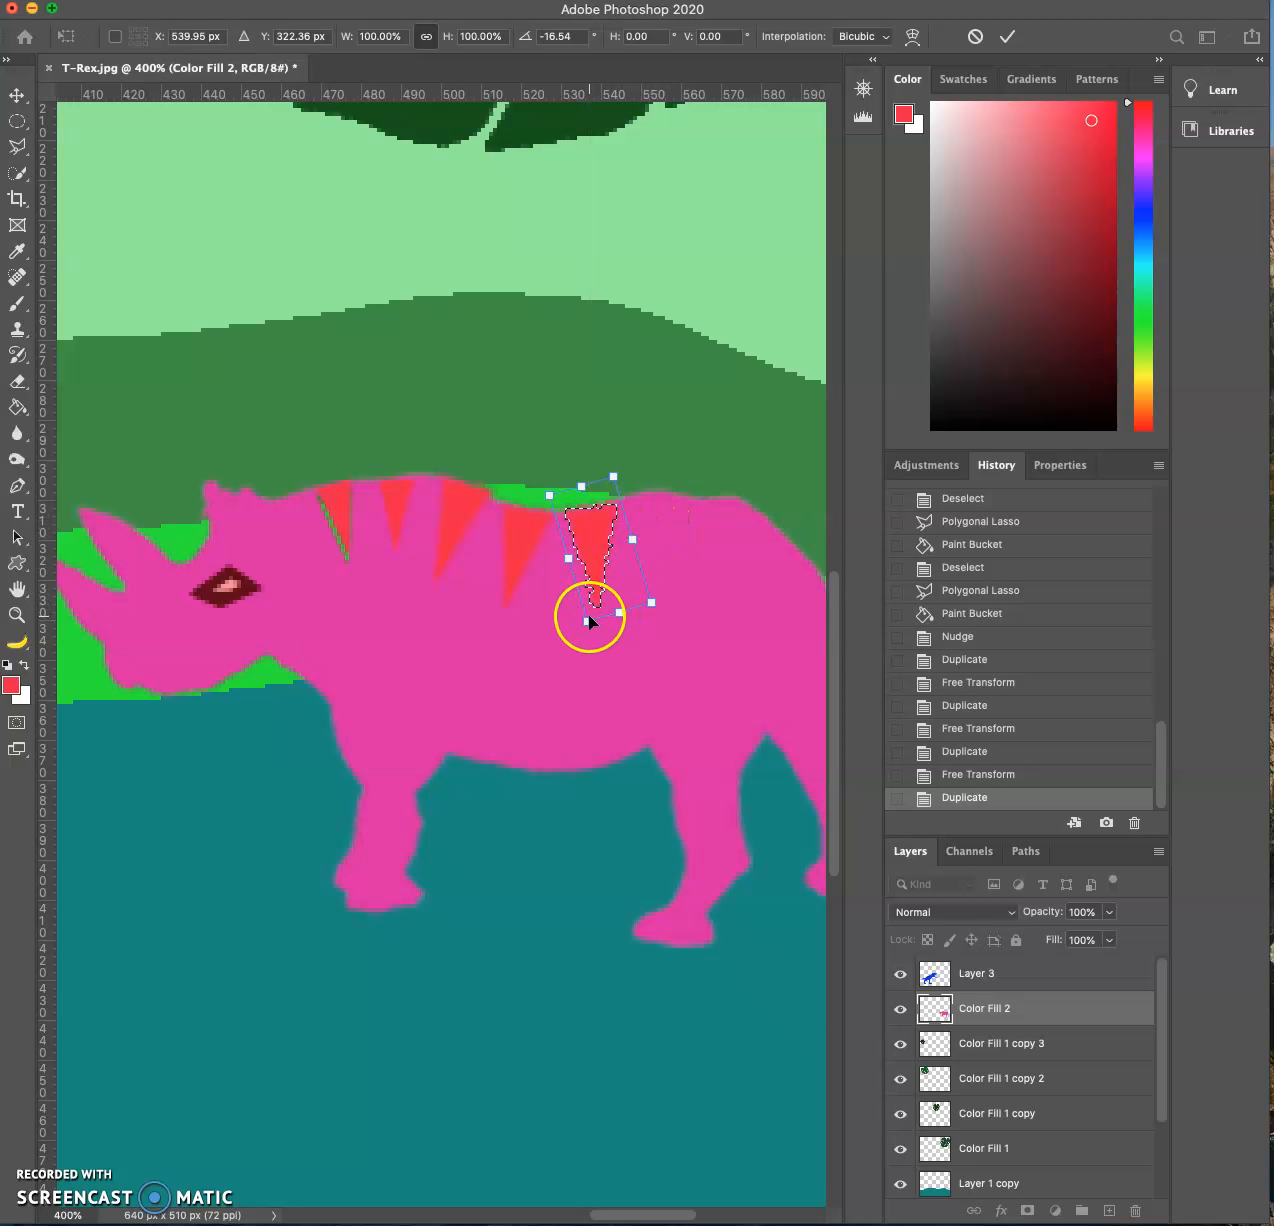
left_click_drag(583, 619, 575, 640)
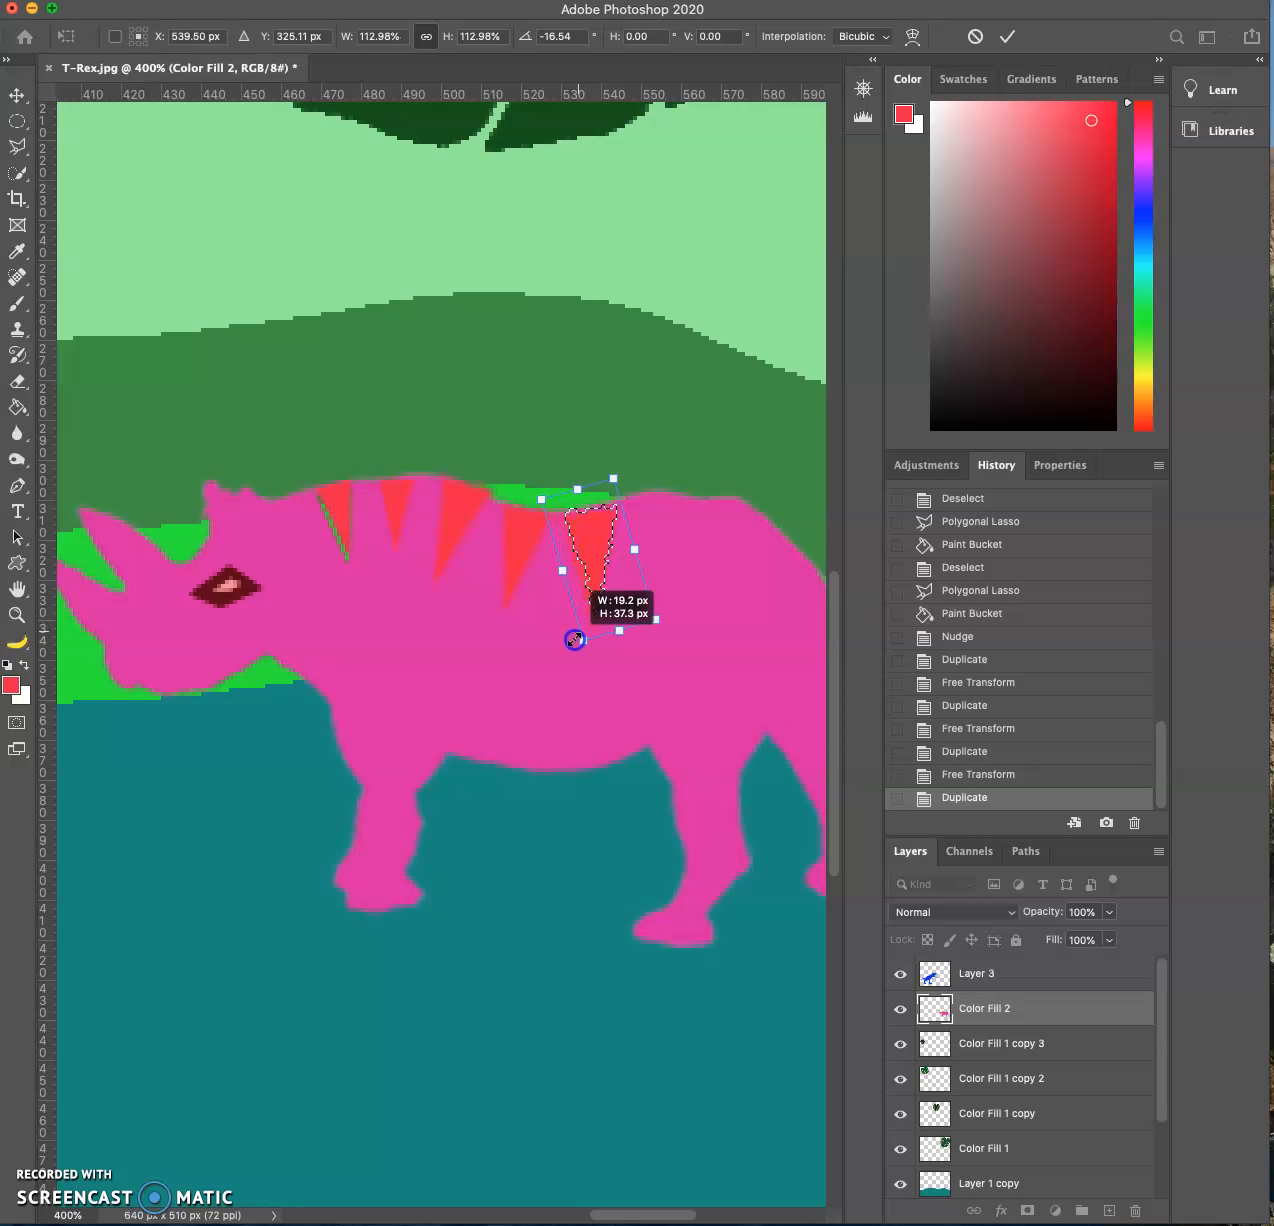
- Duplicate a sixth red stripe onto the rise of the rhino's rump and rotate it about 11° to follow the back
left_click_drag(597, 547, 683, 537)
key("Return")
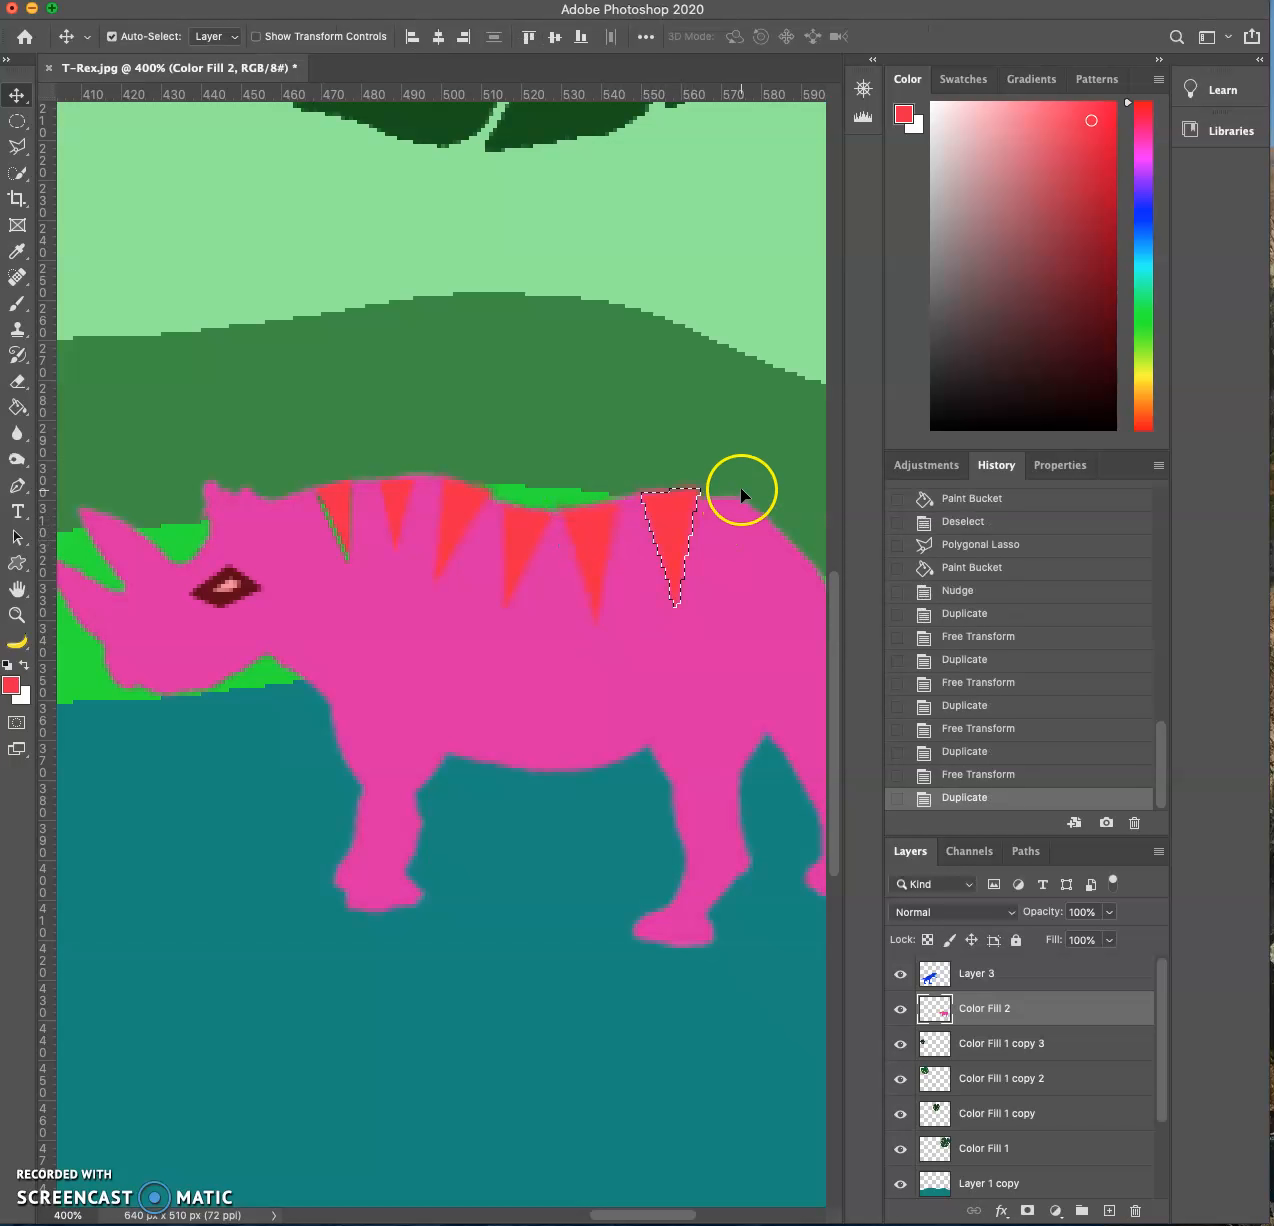
key("super+t")
left_click_drag(734, 461, 746, 490)
left_click_drag(676, 525, 669, 532)
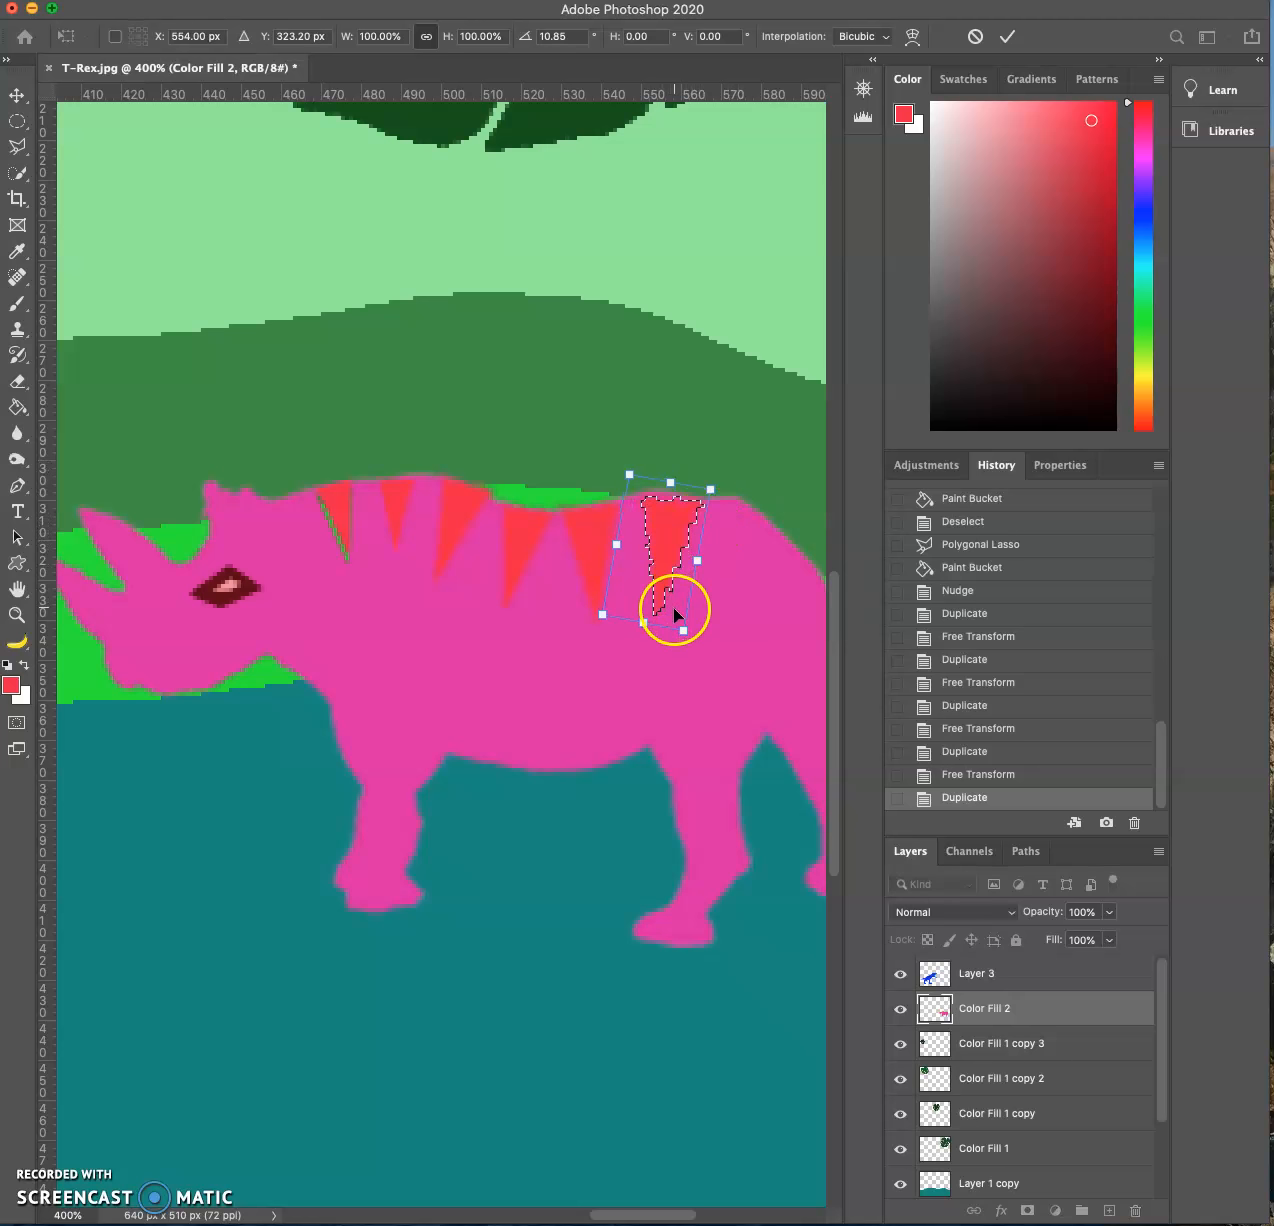
key("Return")
- Duplicate a seventh red stripe further along the rump, scaled to about 83% and rotated about 16°
left_click_drag(669, 552, 709, 570)
key("ctrl+t")
scroll(782, 483, "right", 2)
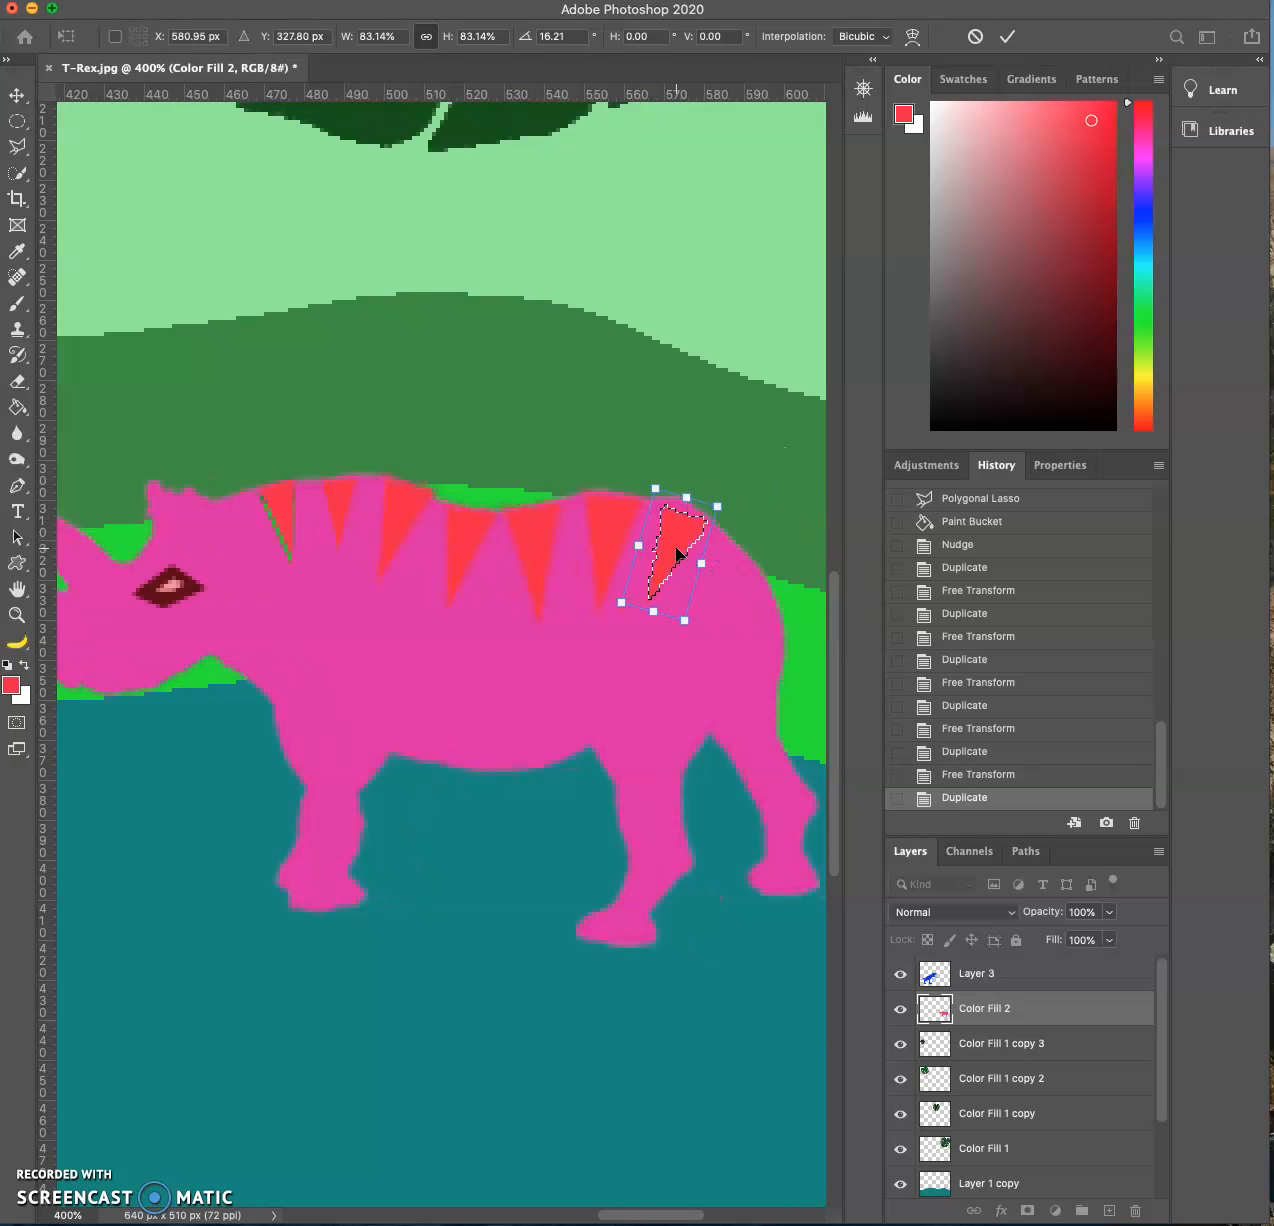
double_click(676, 550)
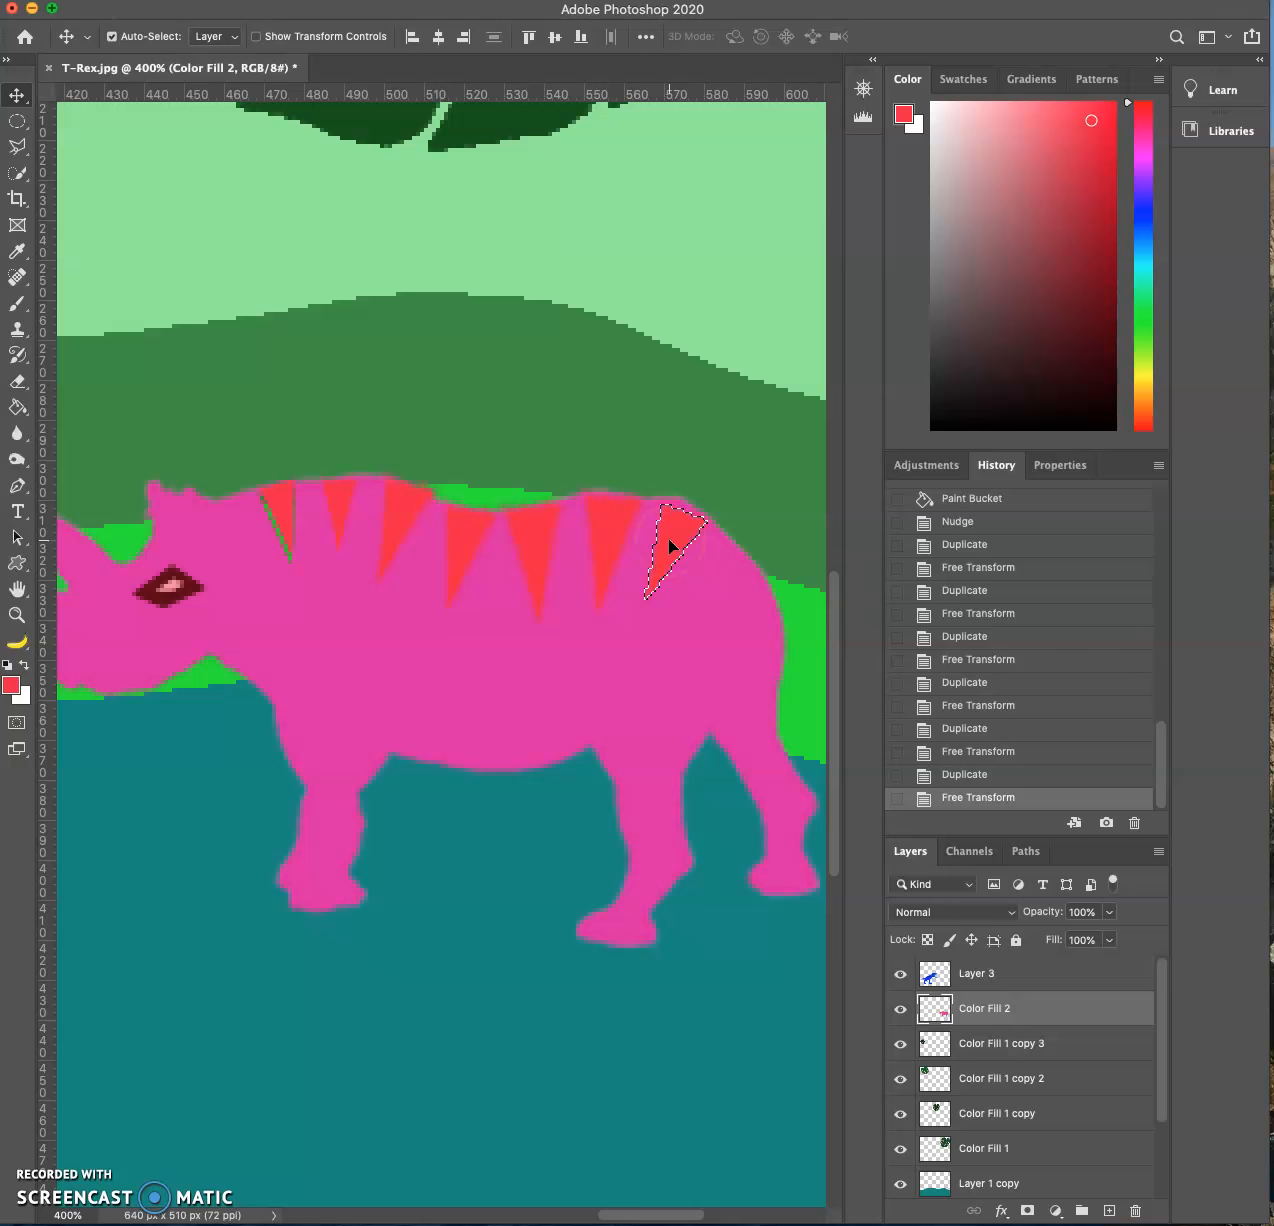
- Duplicate an eighth red stripe onto the rear slope of the rump, scaled to about 84% and rotated about 11°
left_click_drag(708, 580, 775, 535)
key("ctrl+t")
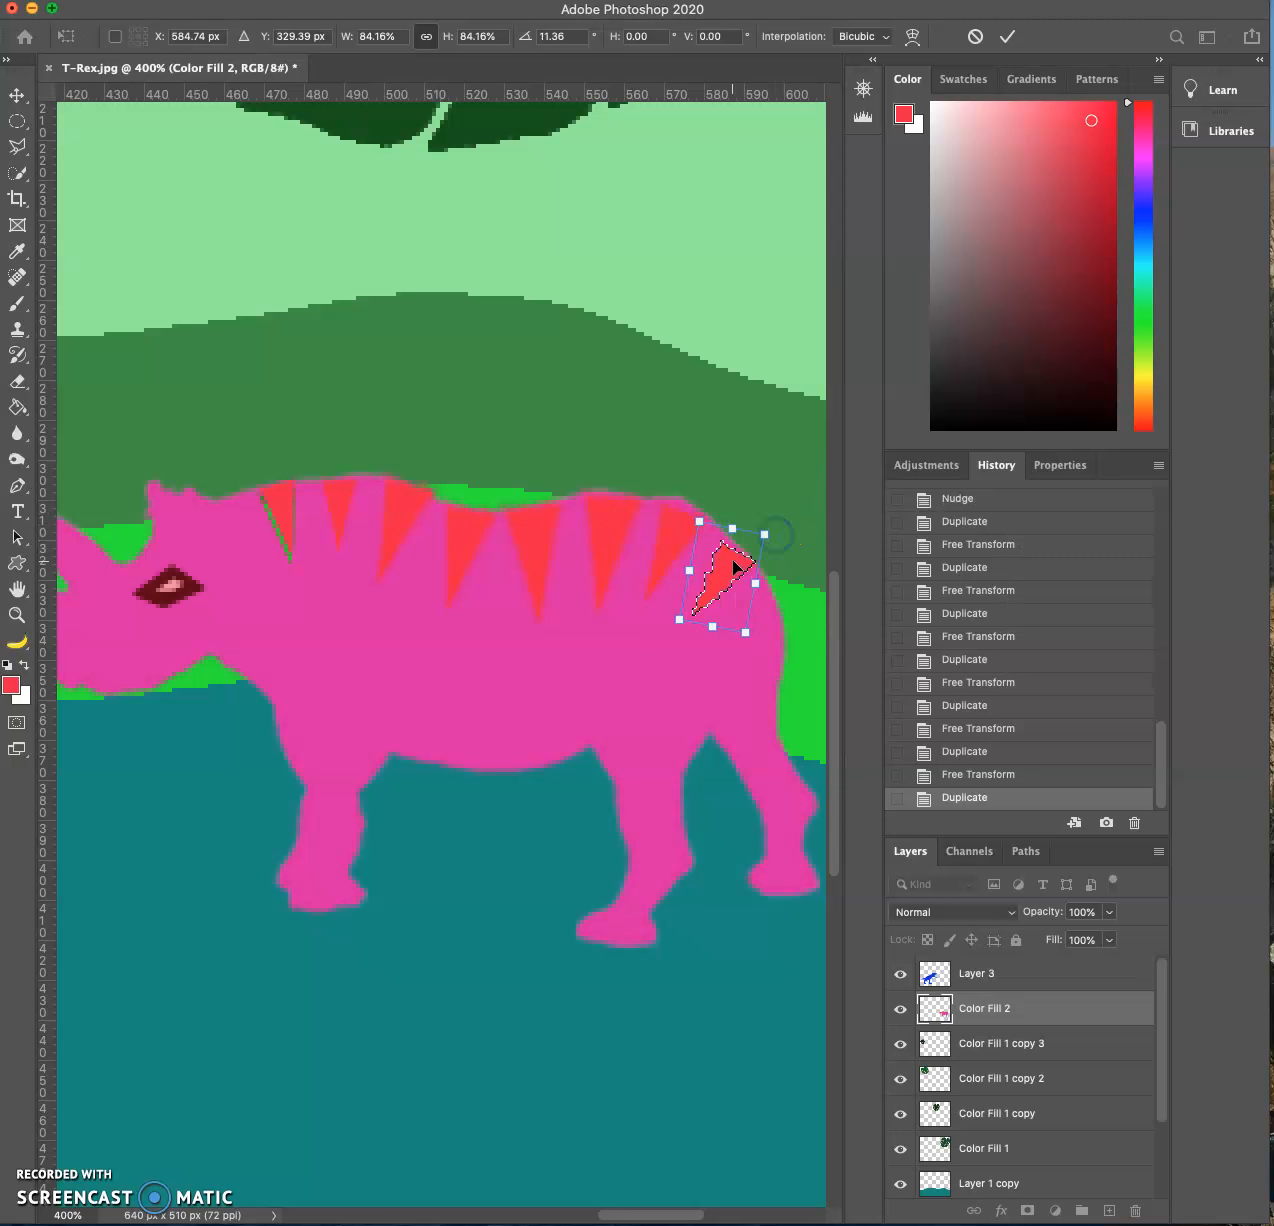
key("Return")
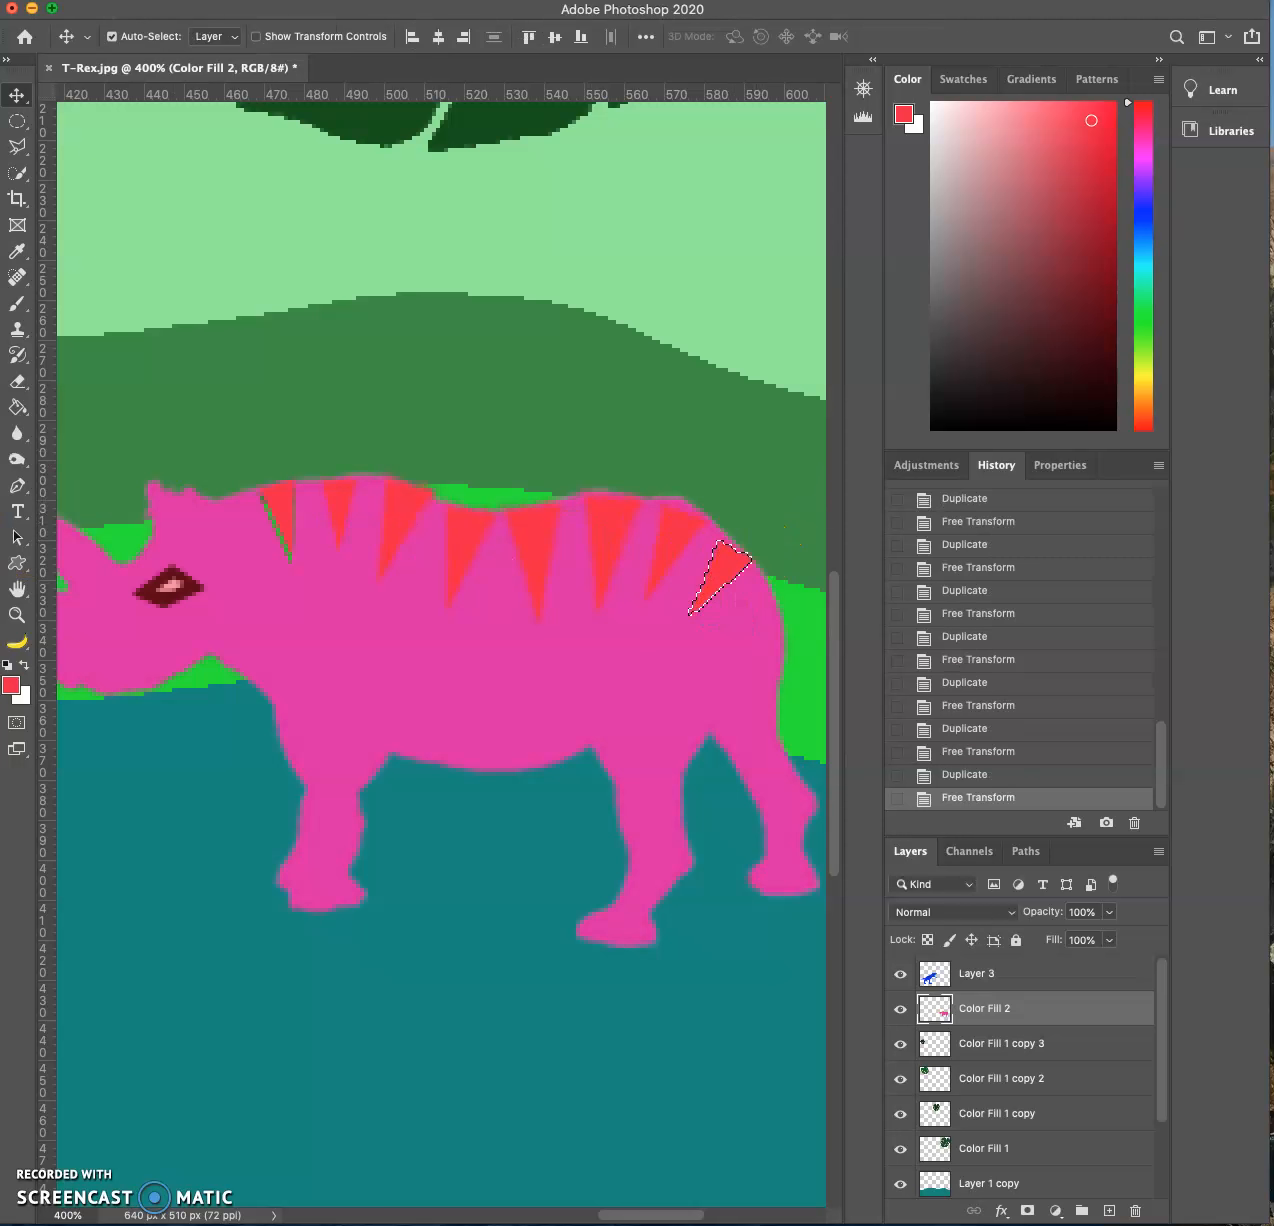
- Sample the rhino's body pink #dd1ea5 as the foreground color and deselect the last stripe
left_click(11, 685)
left_click(349, 607)
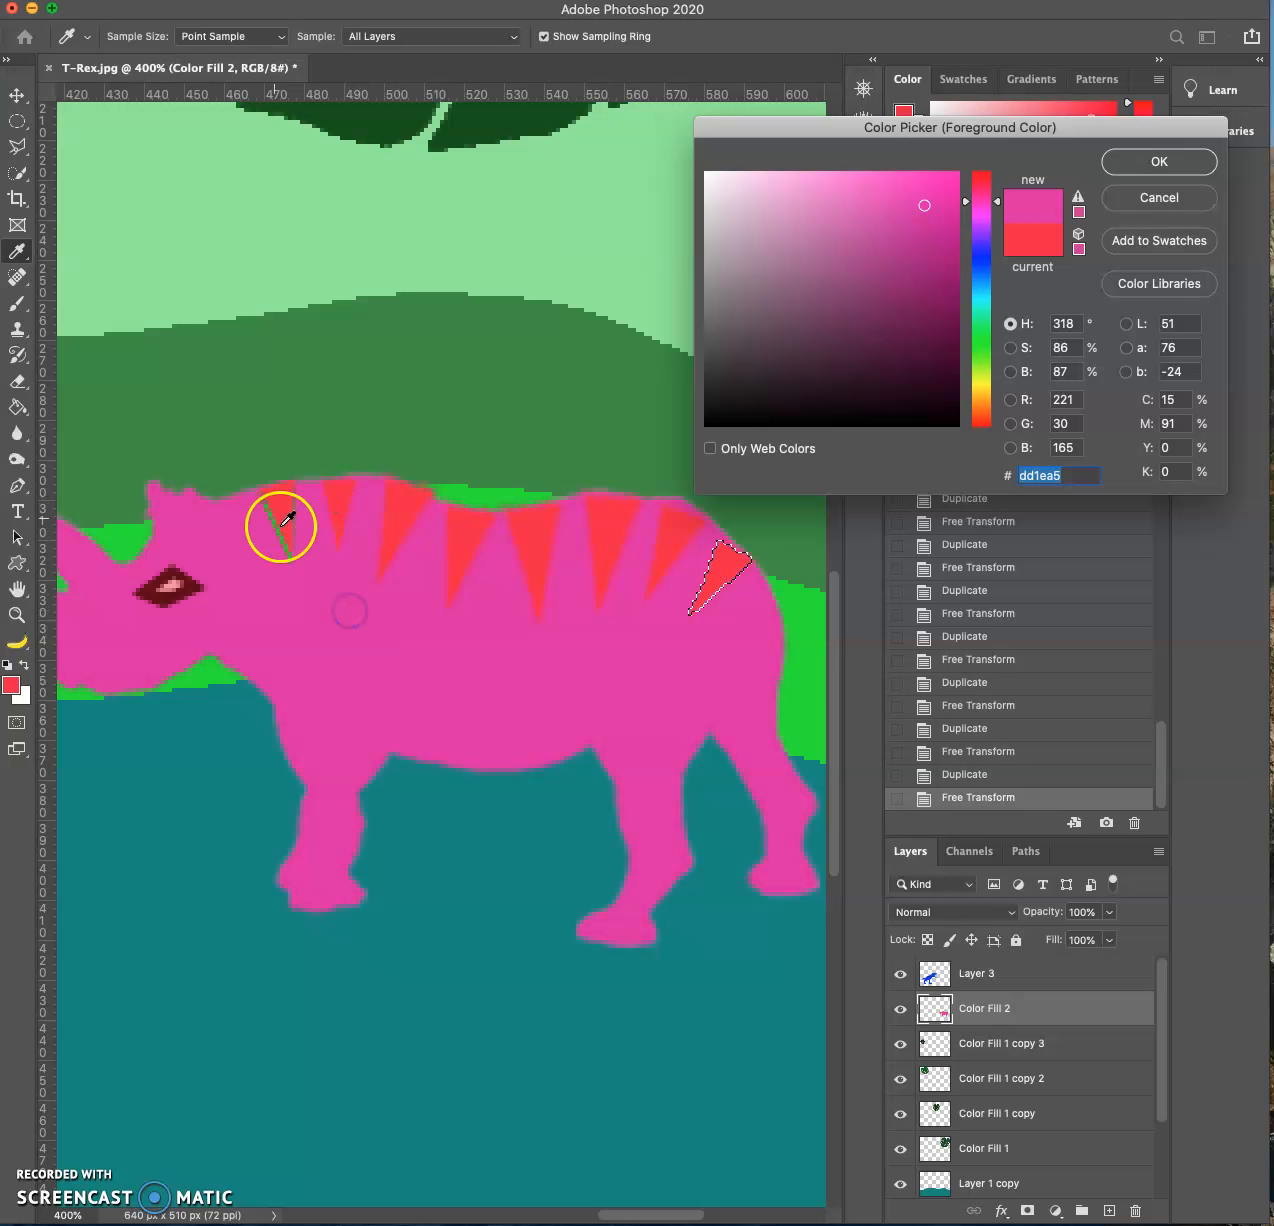
left_click(1125, 165)
key("ctrl+d")
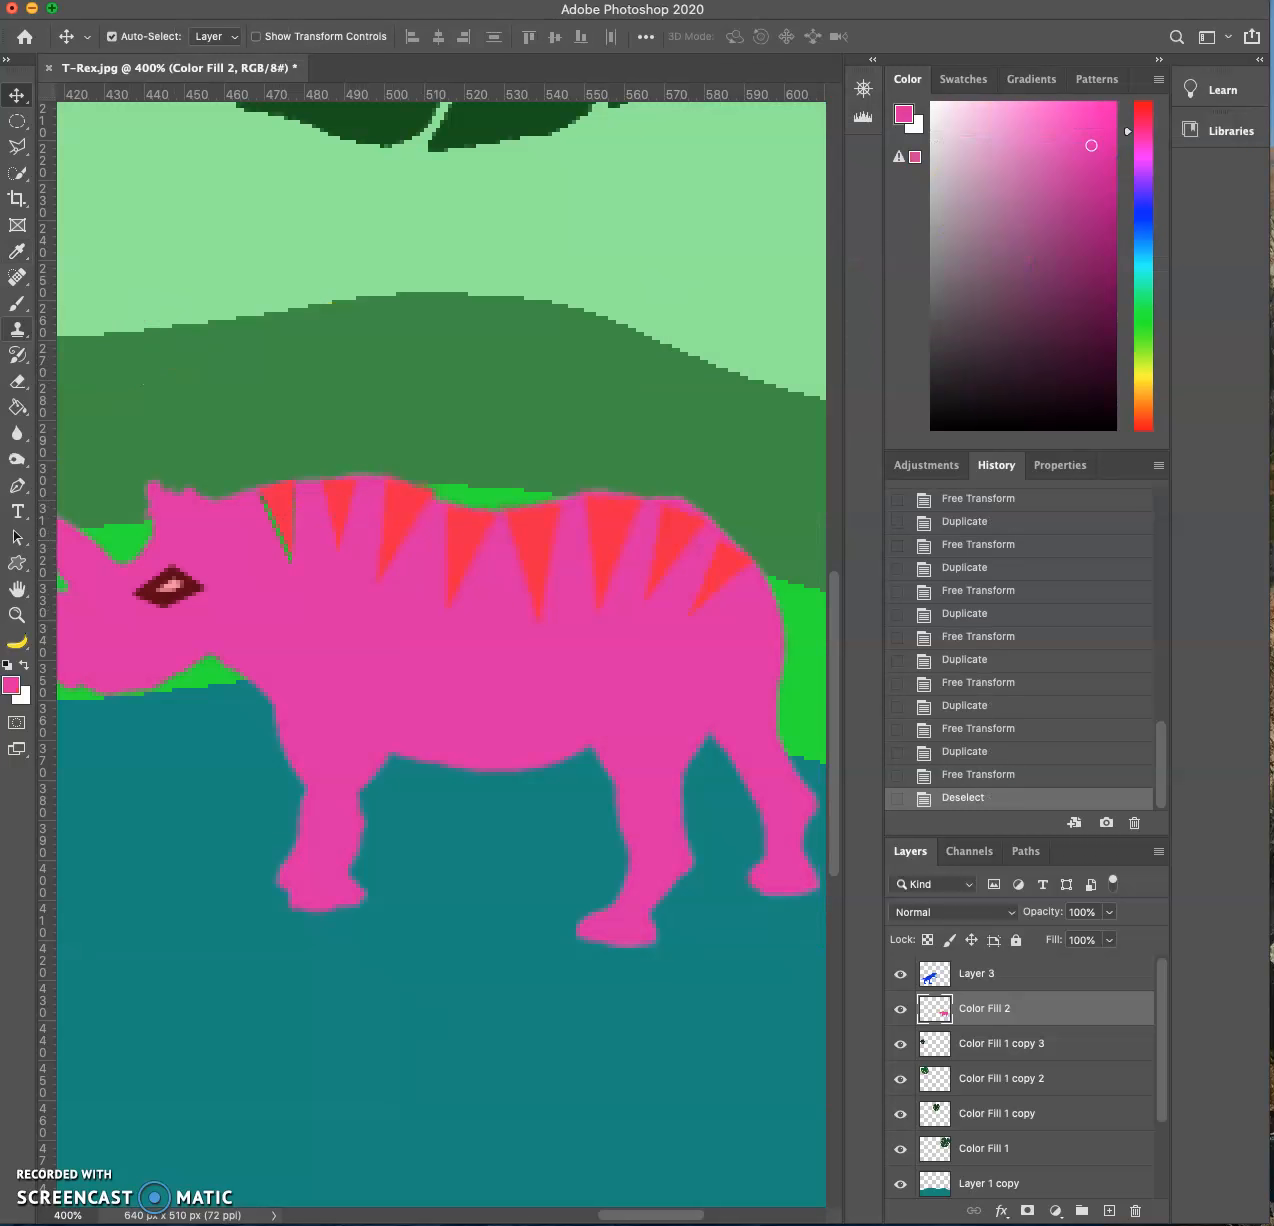
- Try to fill the thin green gap beside the first neck stripe with pink using the Paint Bucket, undoing each fill
left_click(18, 409)
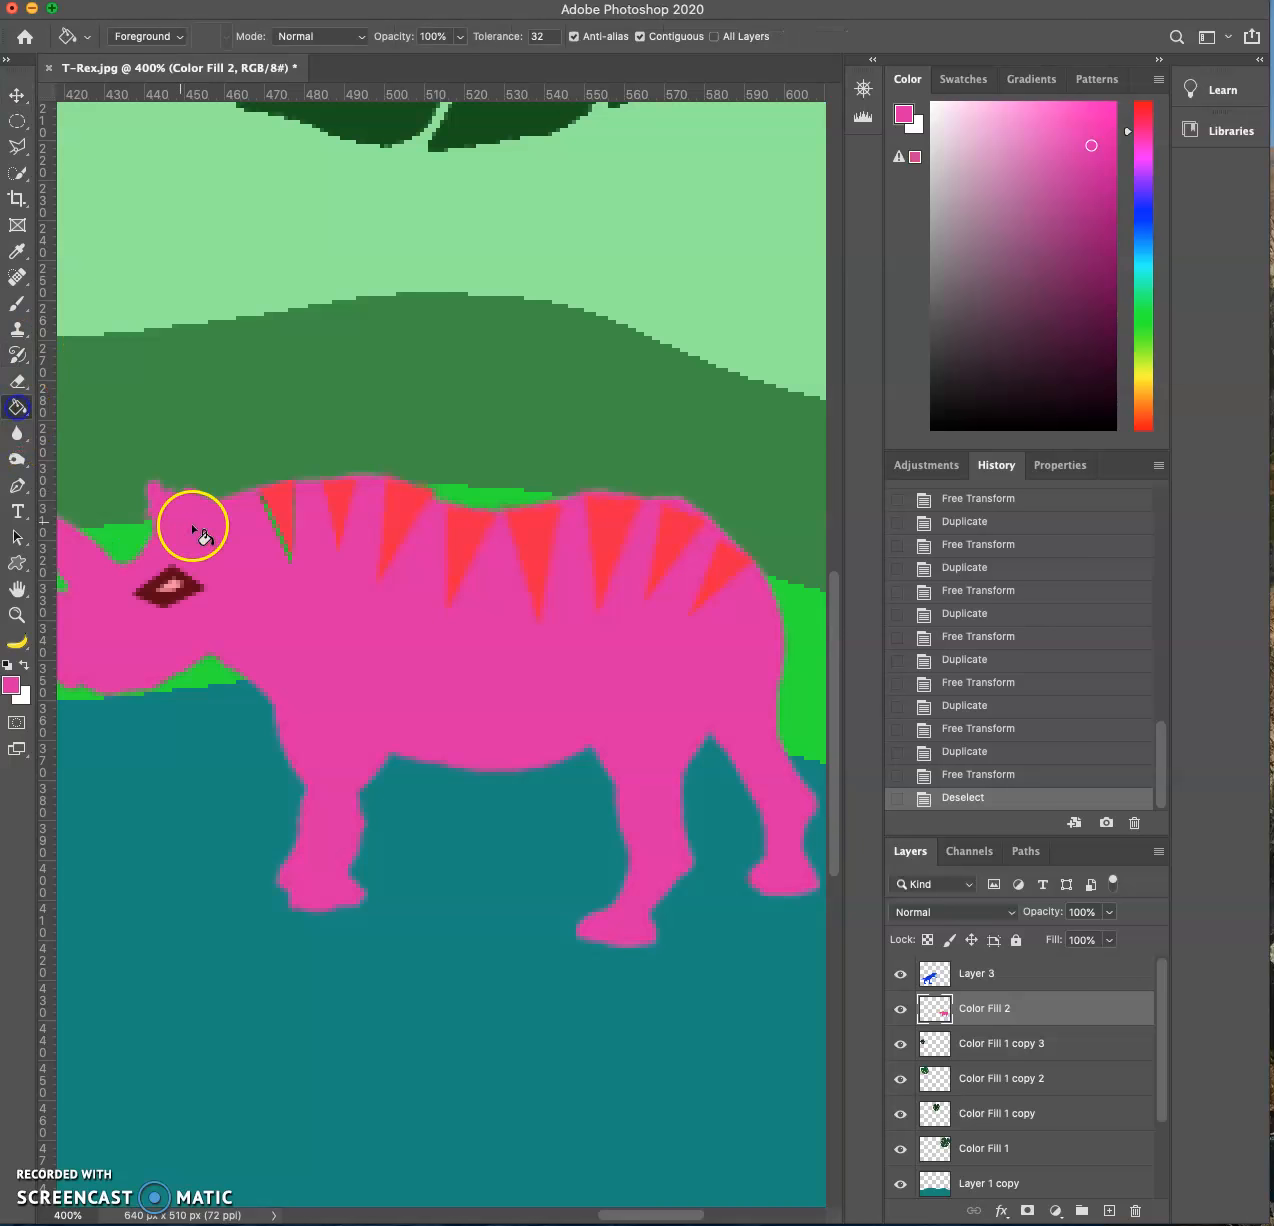
left_click(288, 550)
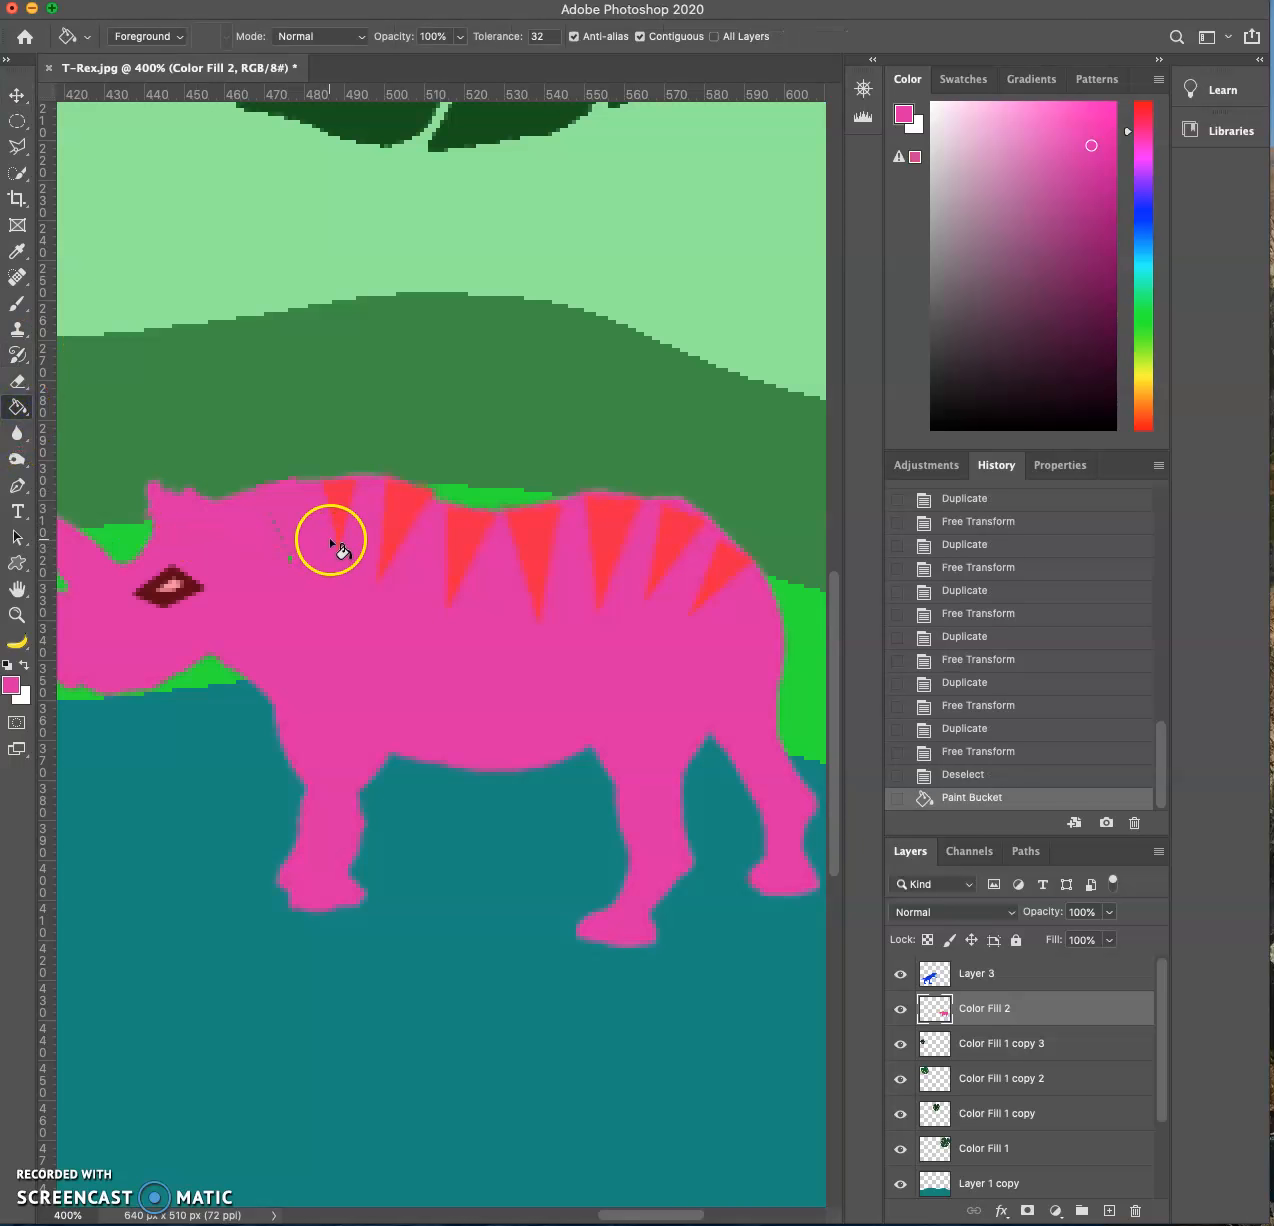
key("ctrl+z")
key("ctrl+plus")
key("ctrl+plus")
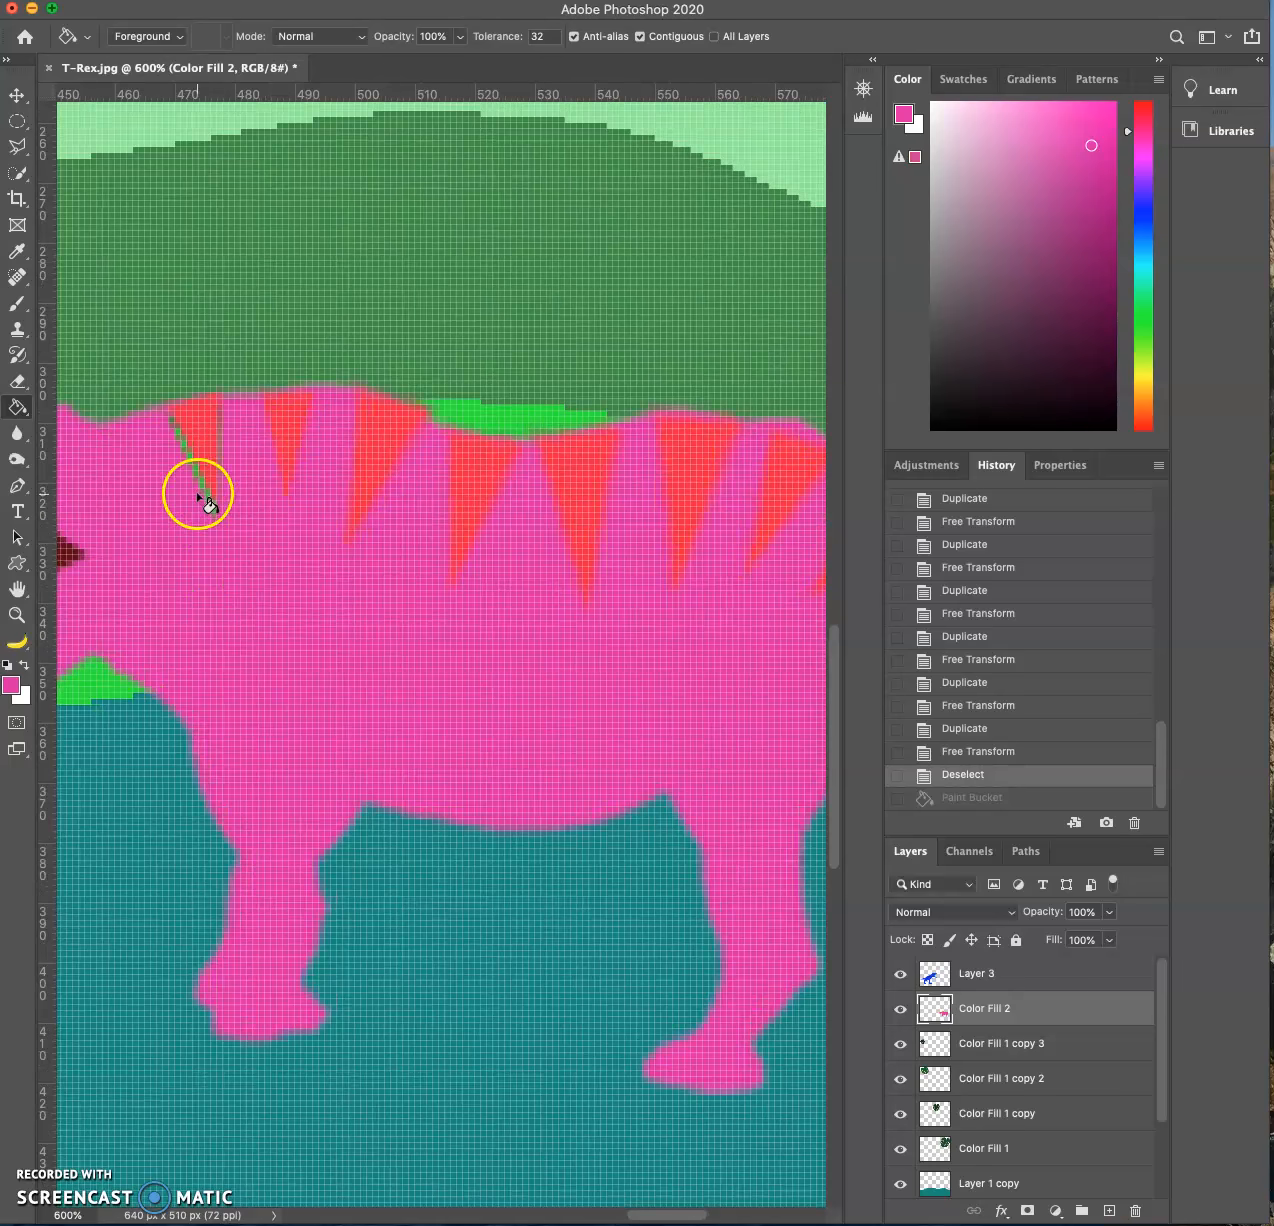
left_click(205, 497)
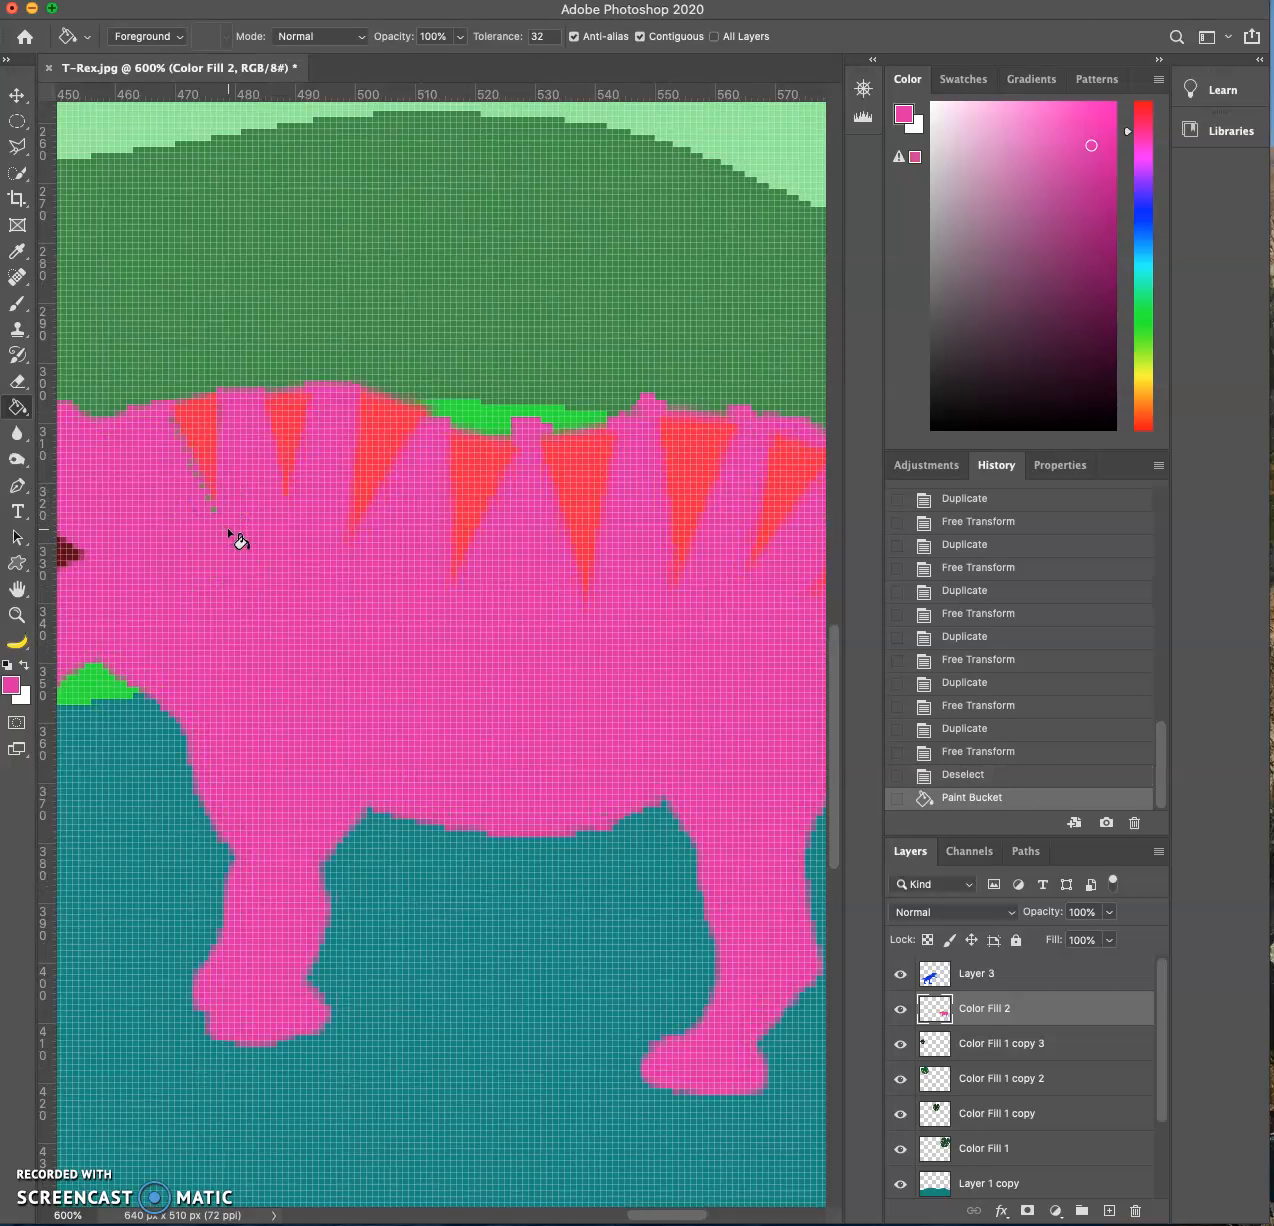
key("ctrl+z")
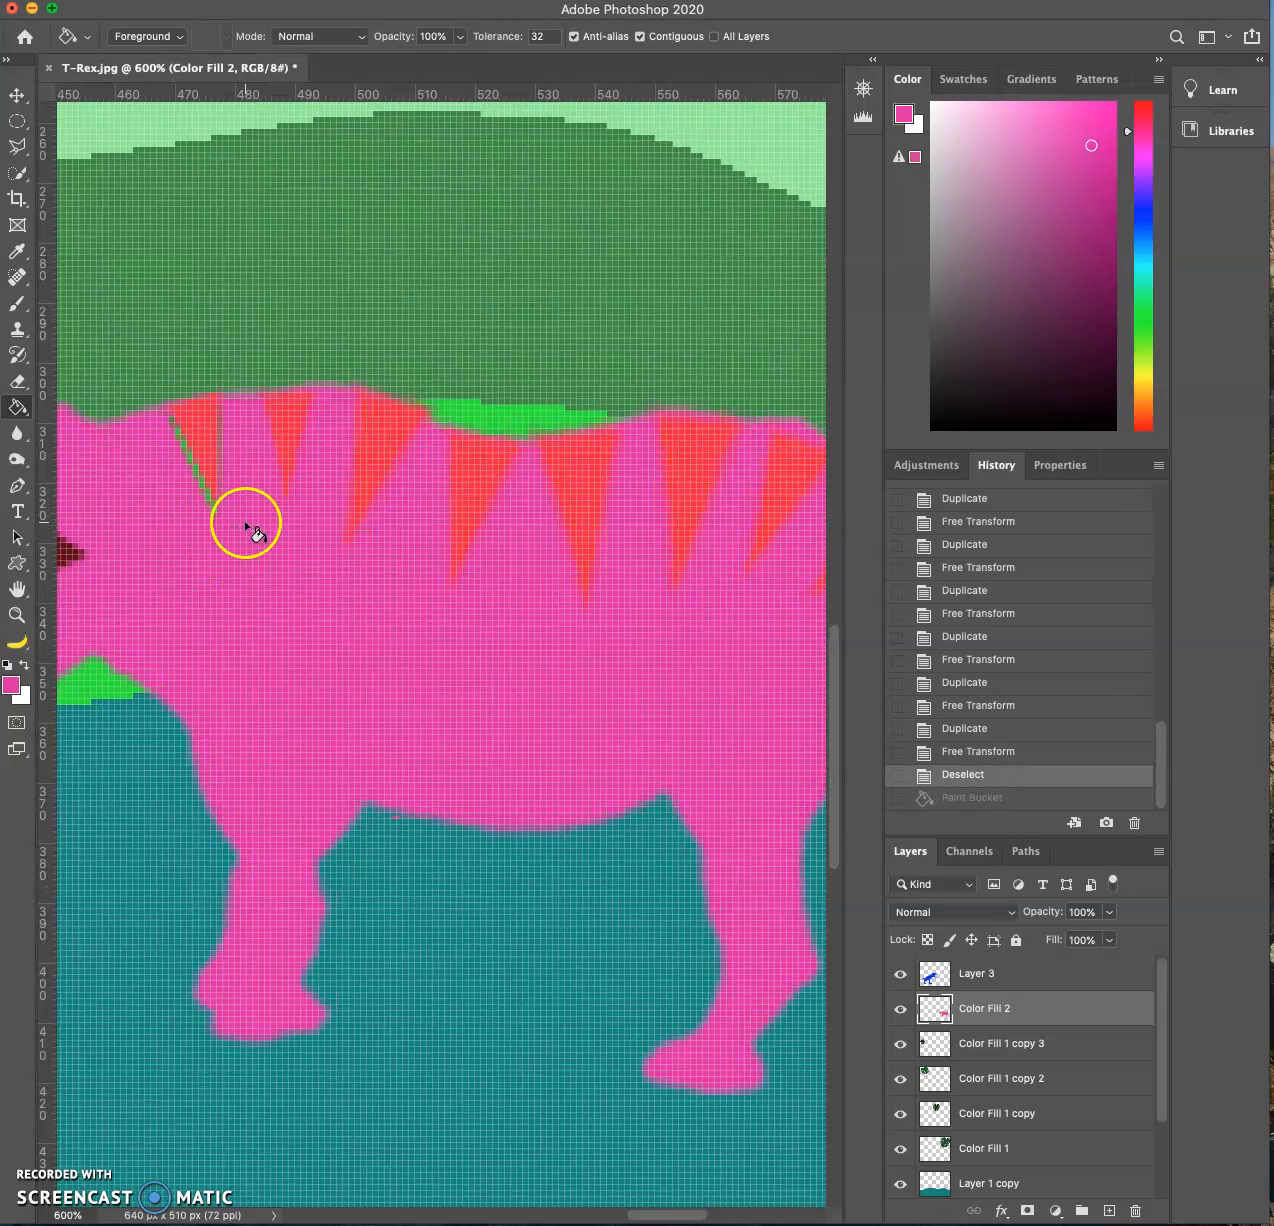
- Paint over the thin green gap beside the first neck stripe with the pink 6 px Brush
left_click(15, 302)
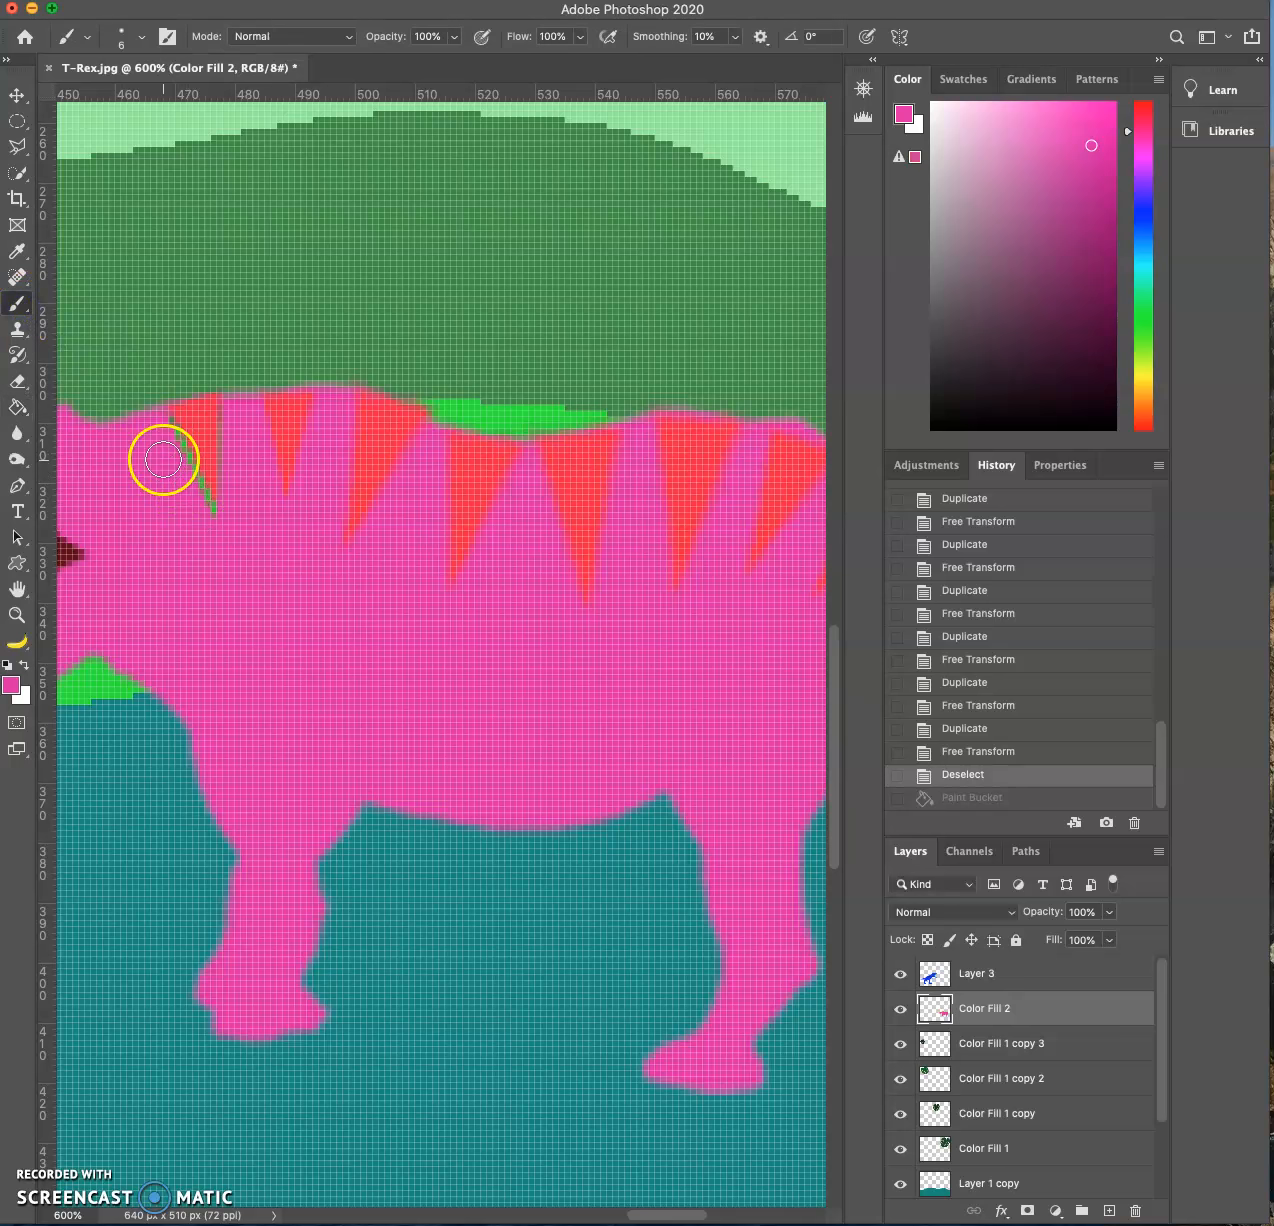
left_click_drag(162, 440, 206, 523)
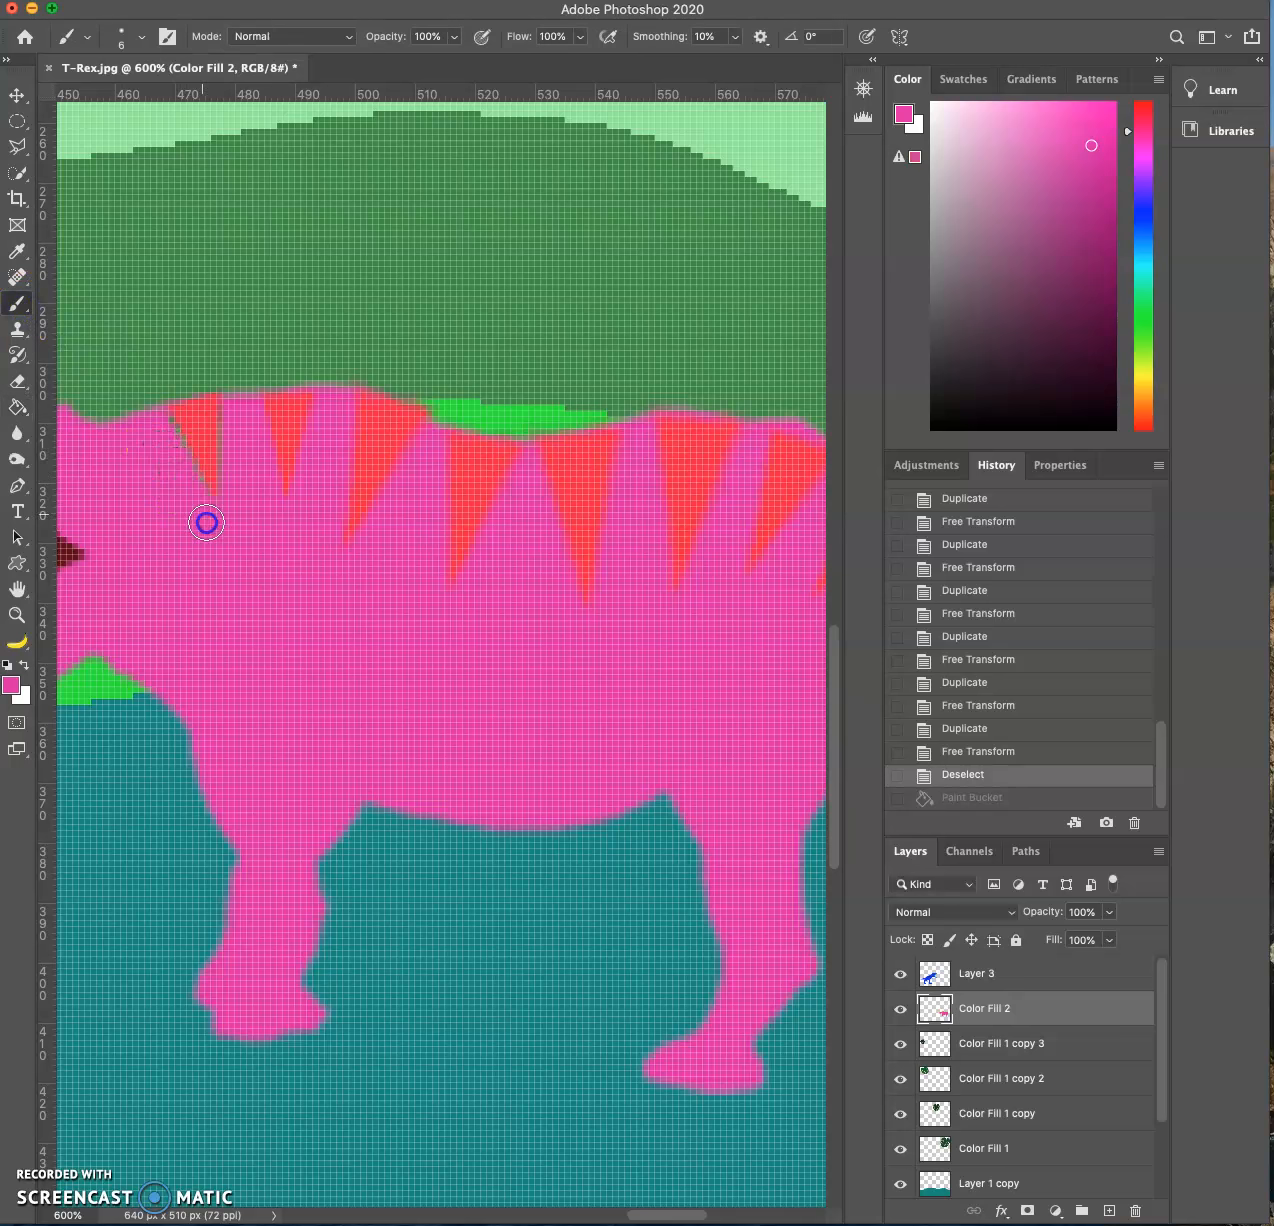
left_click_drag(161, 434, 159, 439)
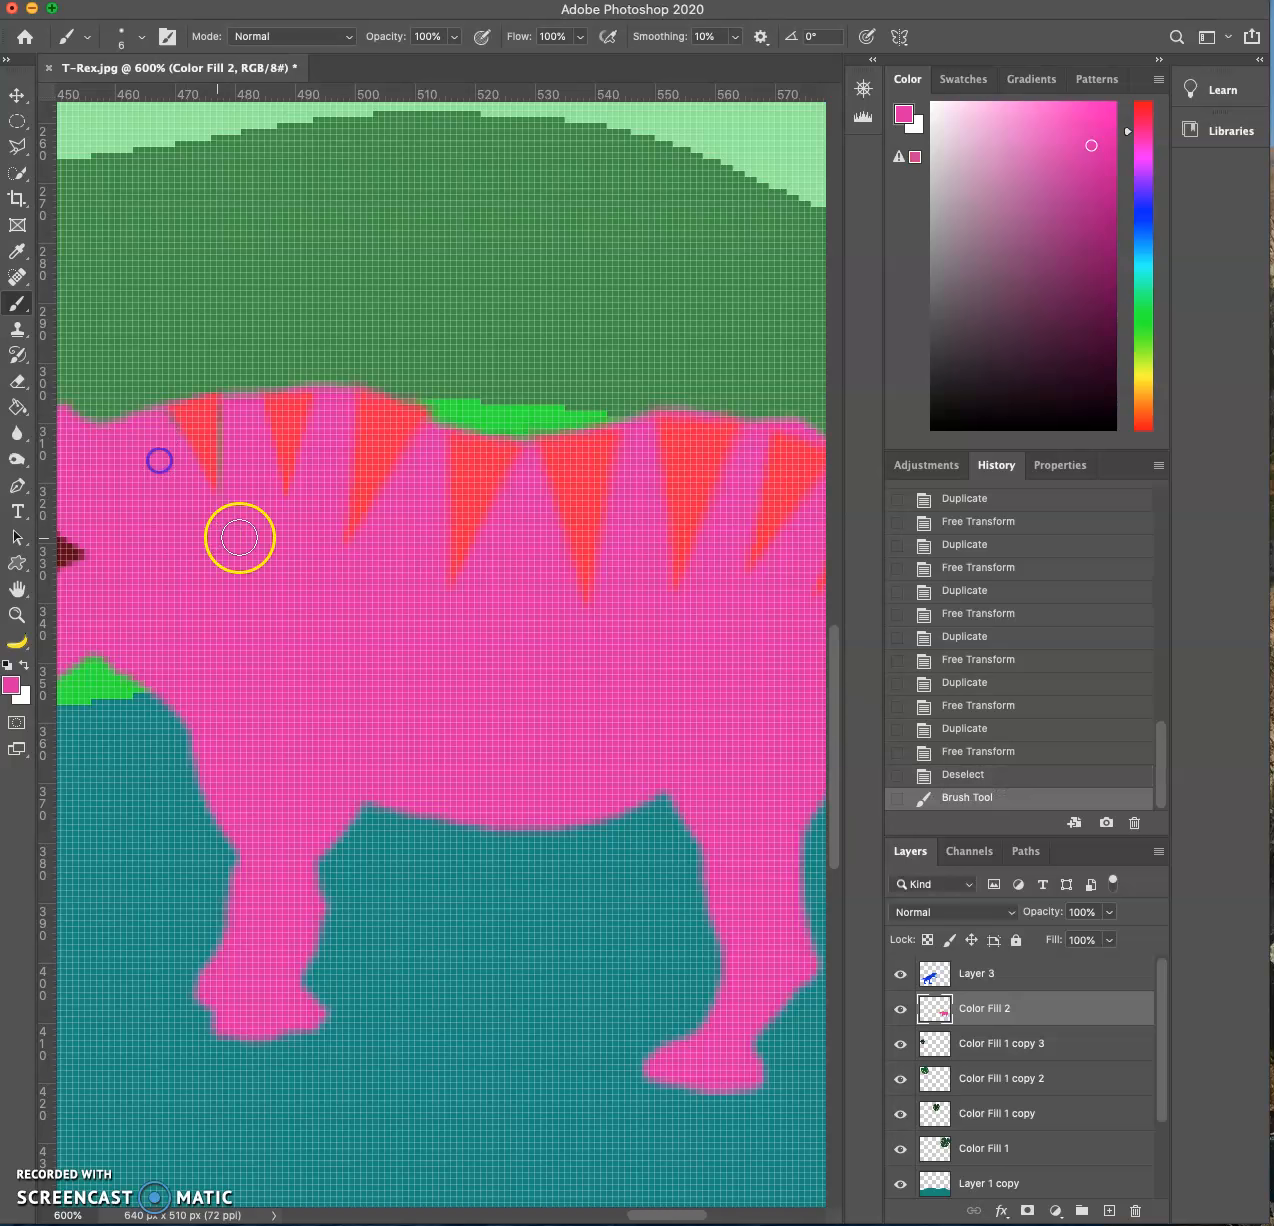
- Activate the Move tool and examine the whole jungle scene with the T-Rex and the striped rhino
key("super+minus")
key("super+minus")
key("super+minus")
key("super+minus")
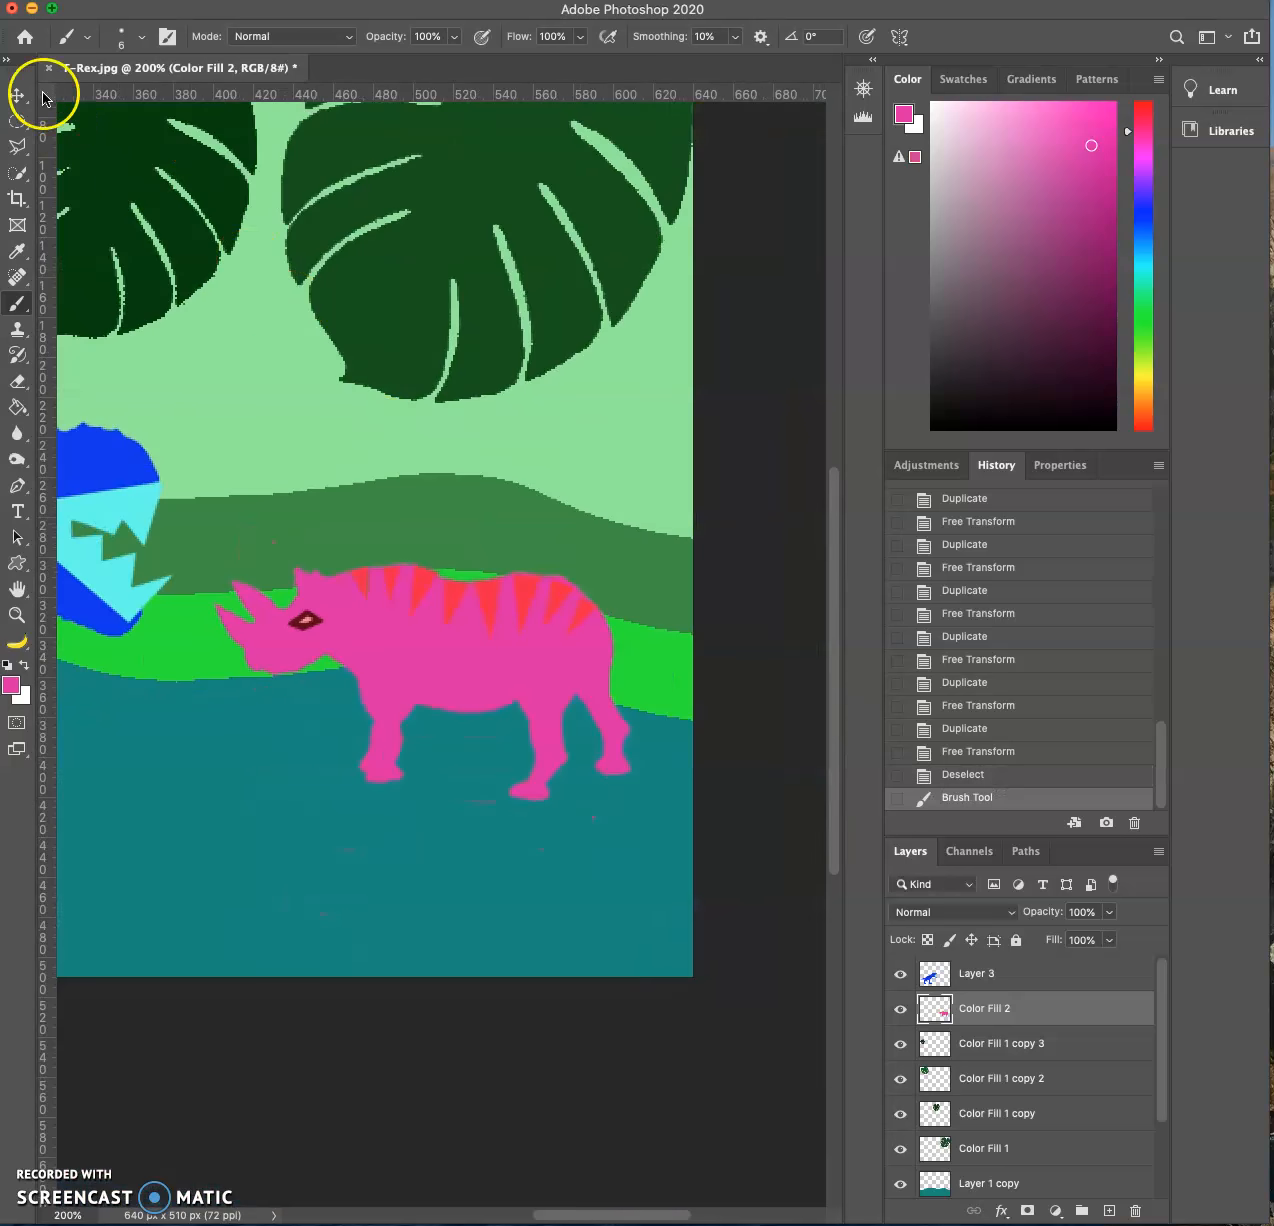
left_click(17, 95)
key("super+minus")
key("super+minus")
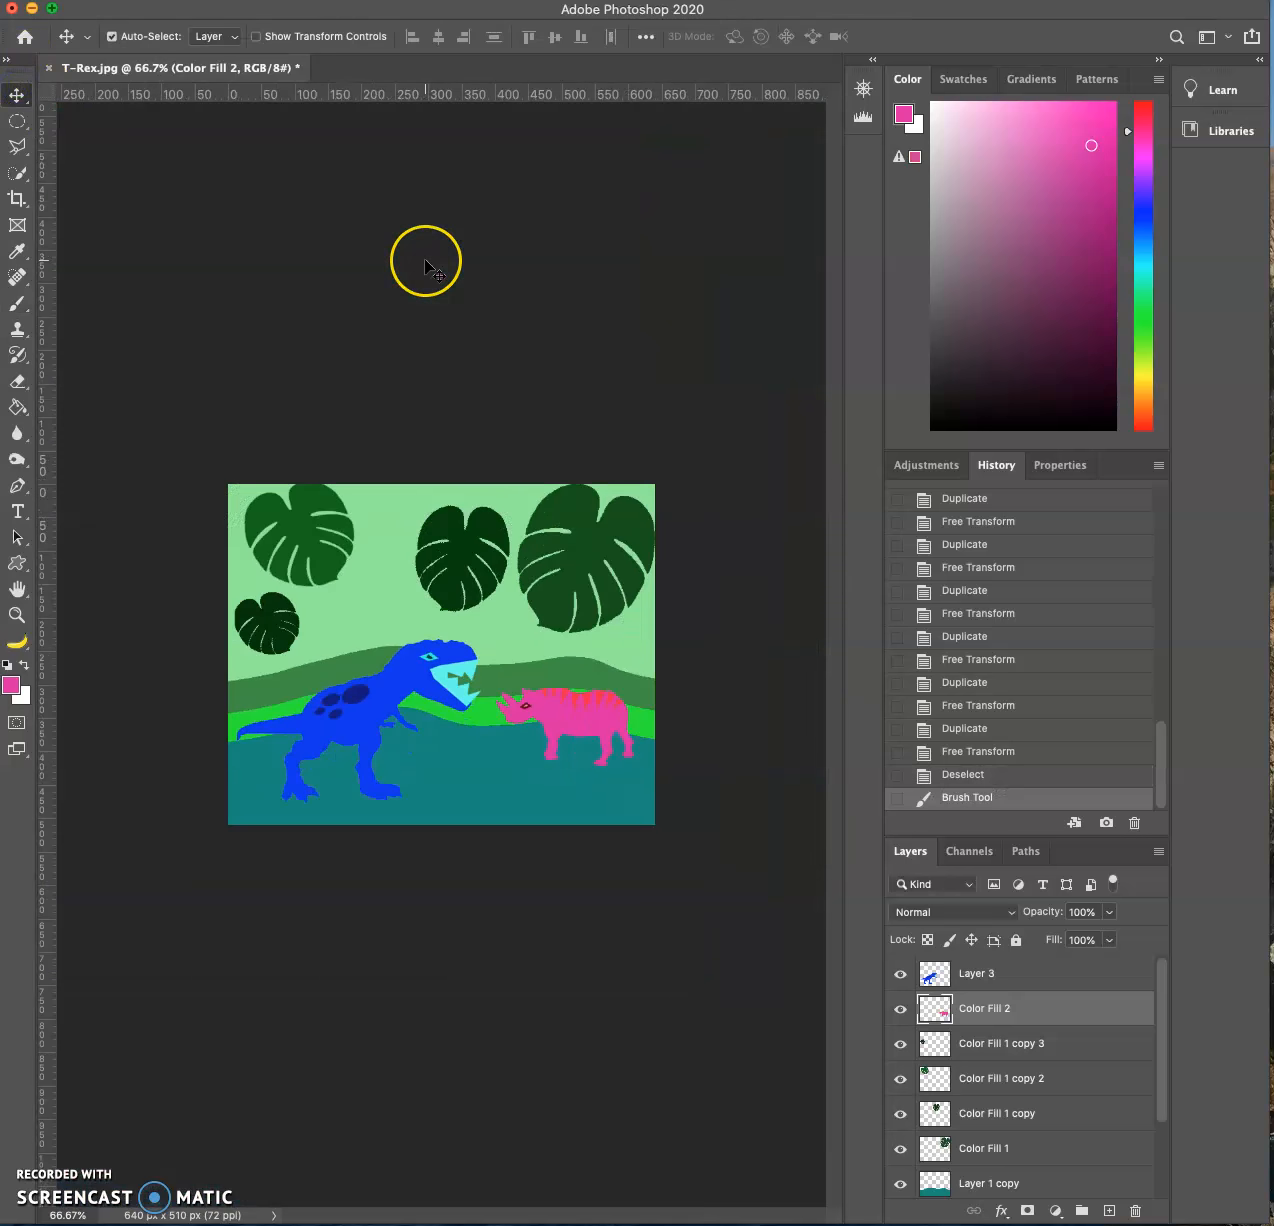
key("super+plus")
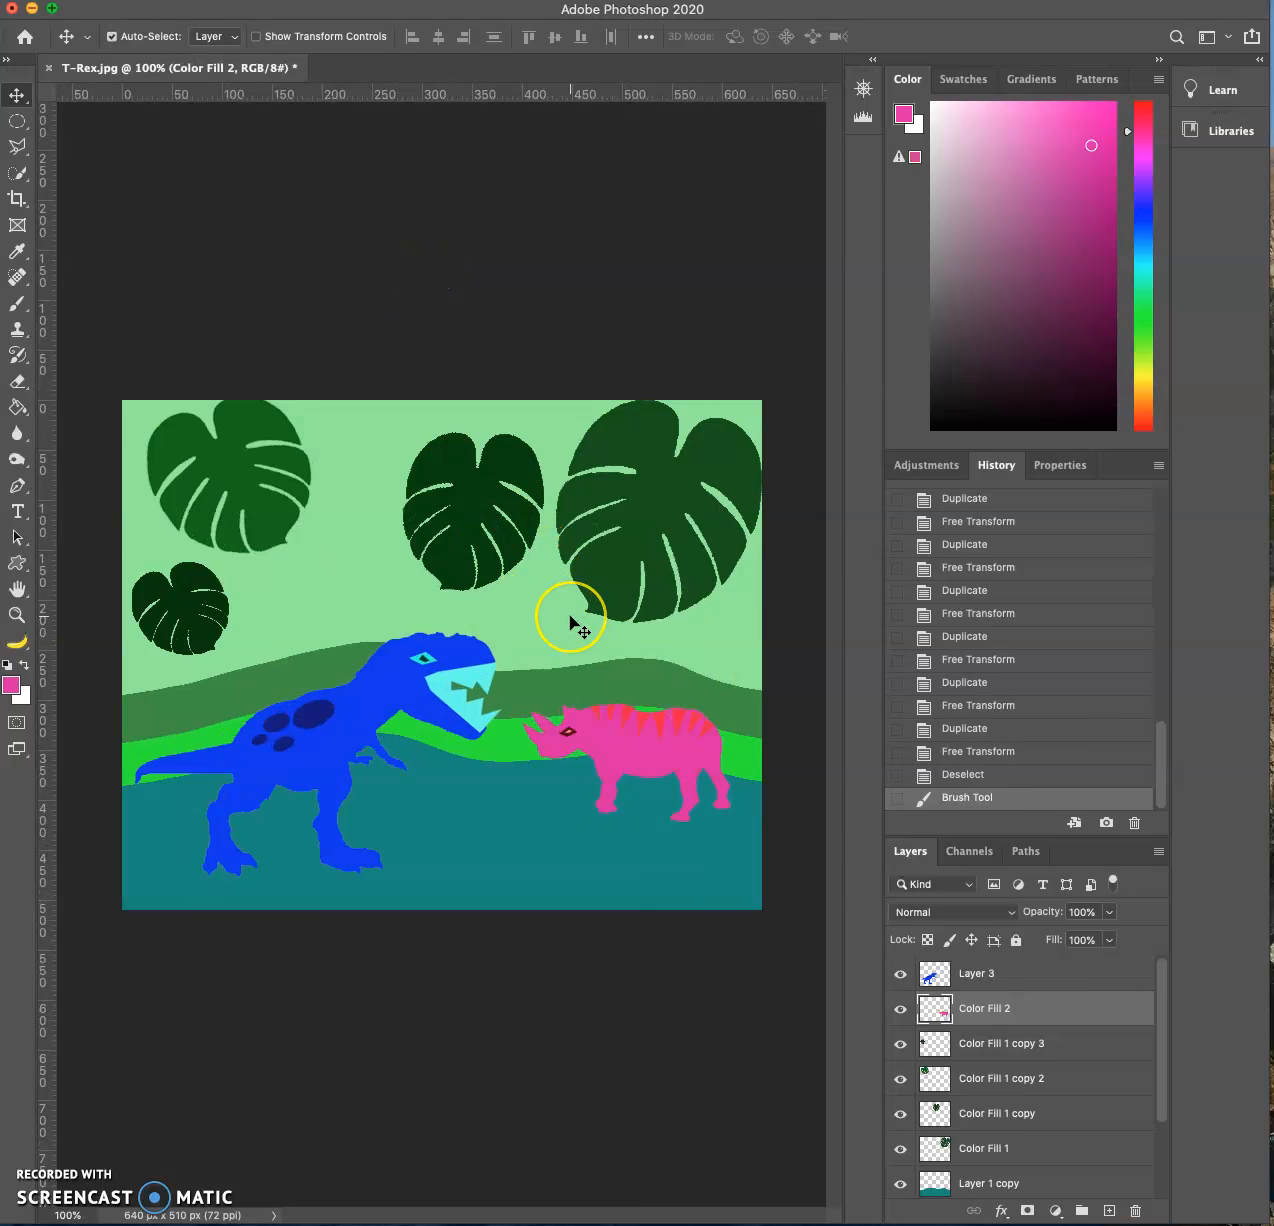